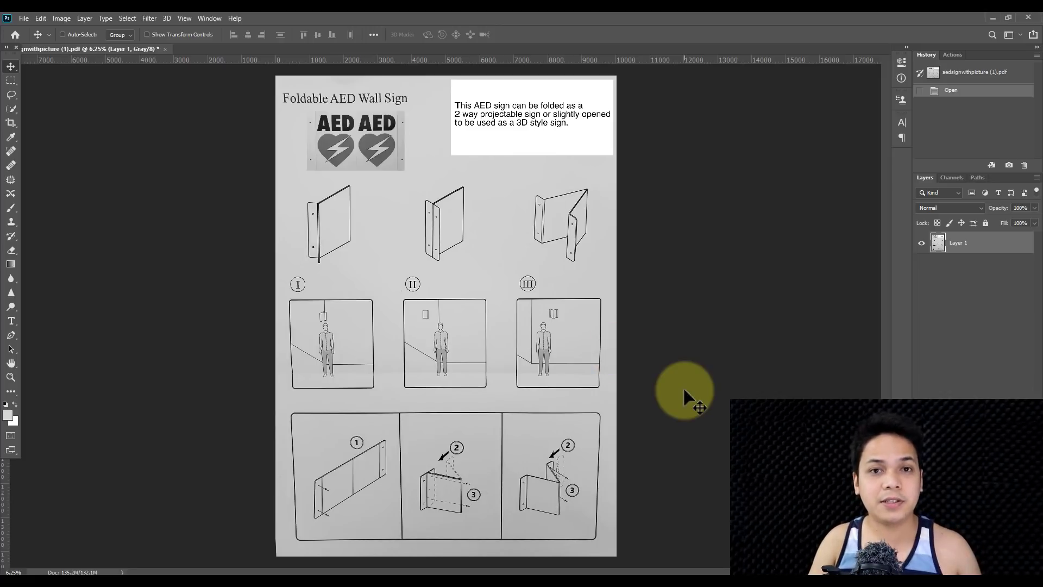
scroll(701, 400, down, 1)
scroll(679, 375, up, 1)
scroll(668, 336, down, 1)
scroll(668, 335, up, 1)
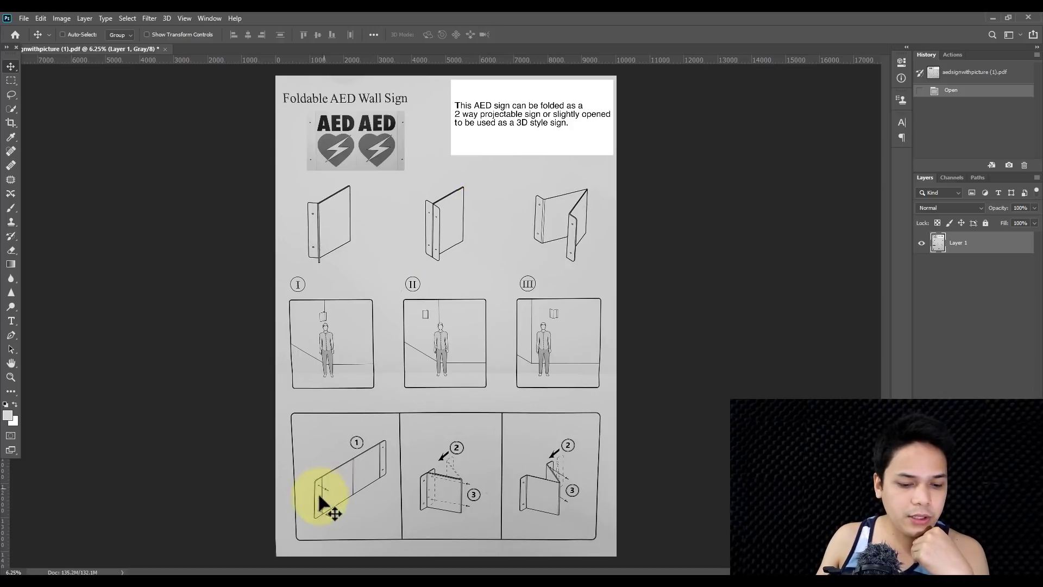
Step: Switch to the Fiverr order page in Chrome and find the print dimensions requested by the buyer
click(274, 575)
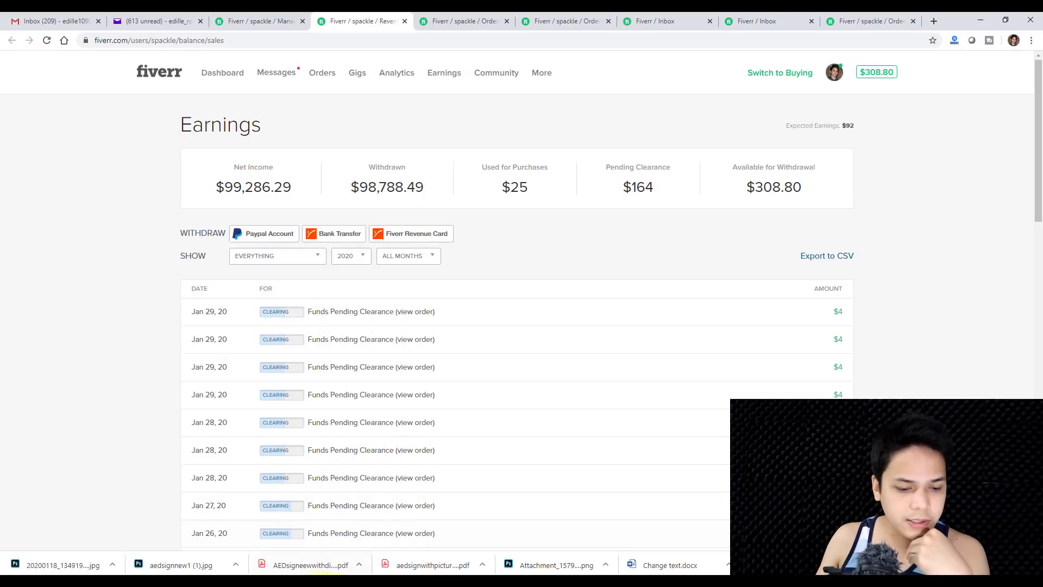
key(alt+Tab)
scroll(386, 434, down, 6)
scroll(386, 437, down, 3)
scroll(391, 424, up, 3)
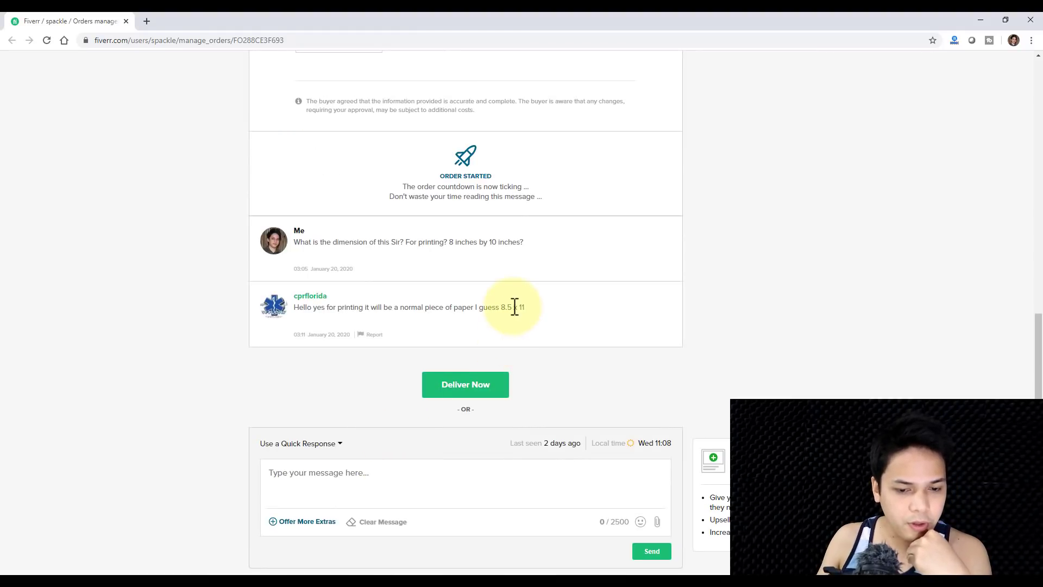
drag(520, 307, 511, 308)
Step: Switch back to Photoshop and resize the sign image to 8.5 inches wide at 300 pixels/inch
click(455, 574)
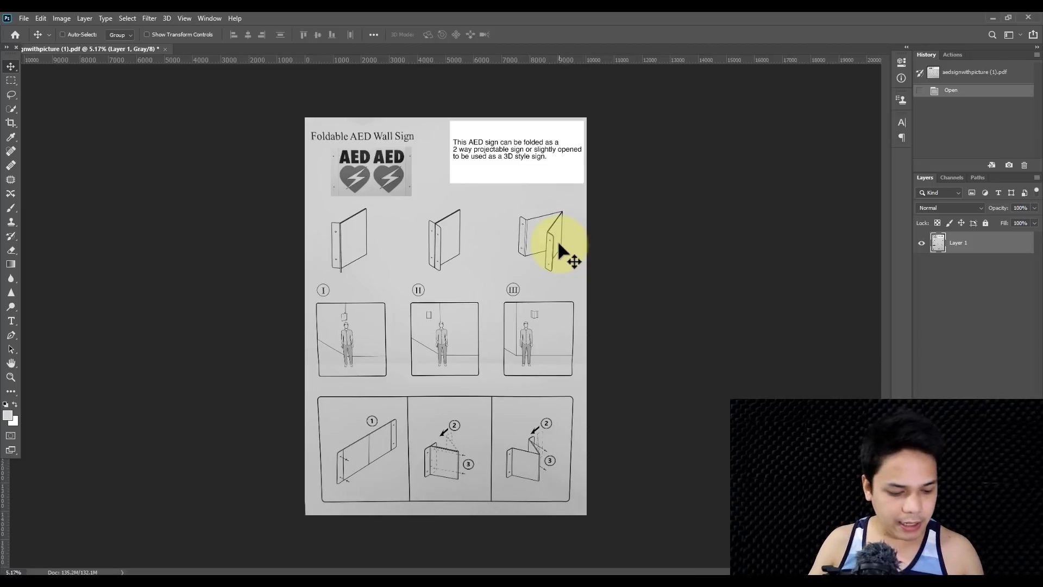
key(ctrl+alt+i)
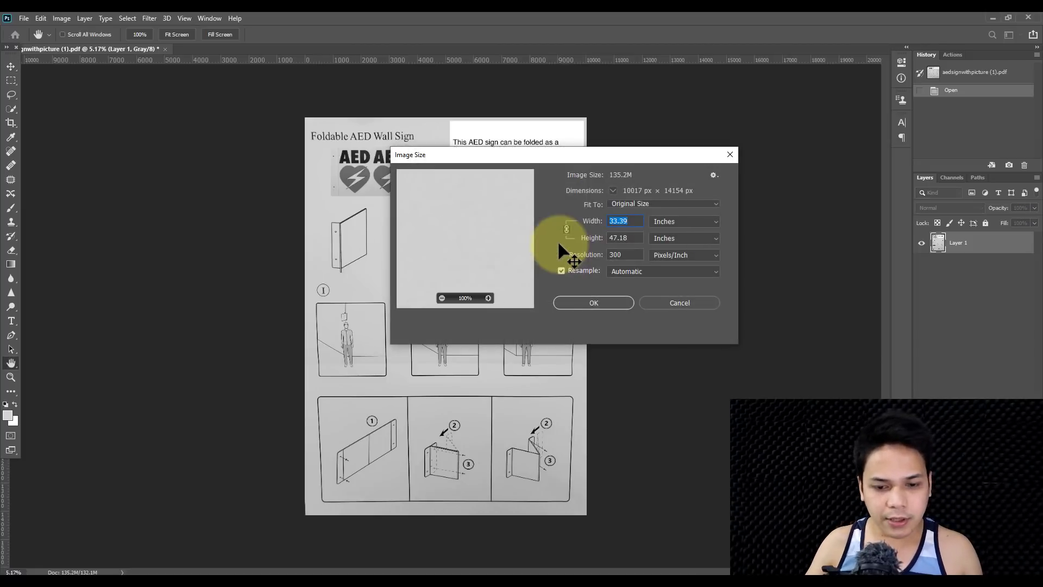
text(8.5)
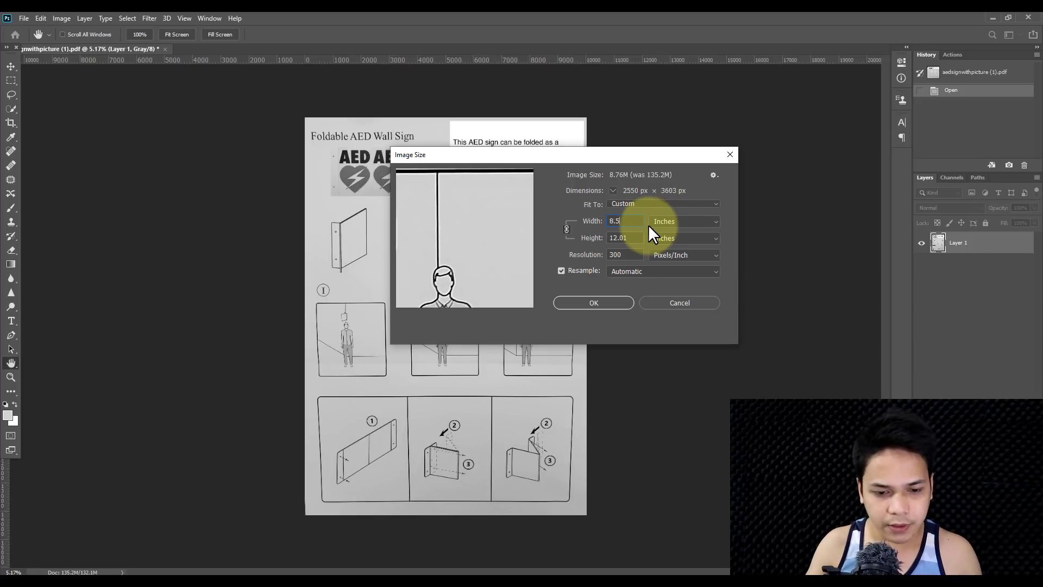
key(Tab)
key(Tab)
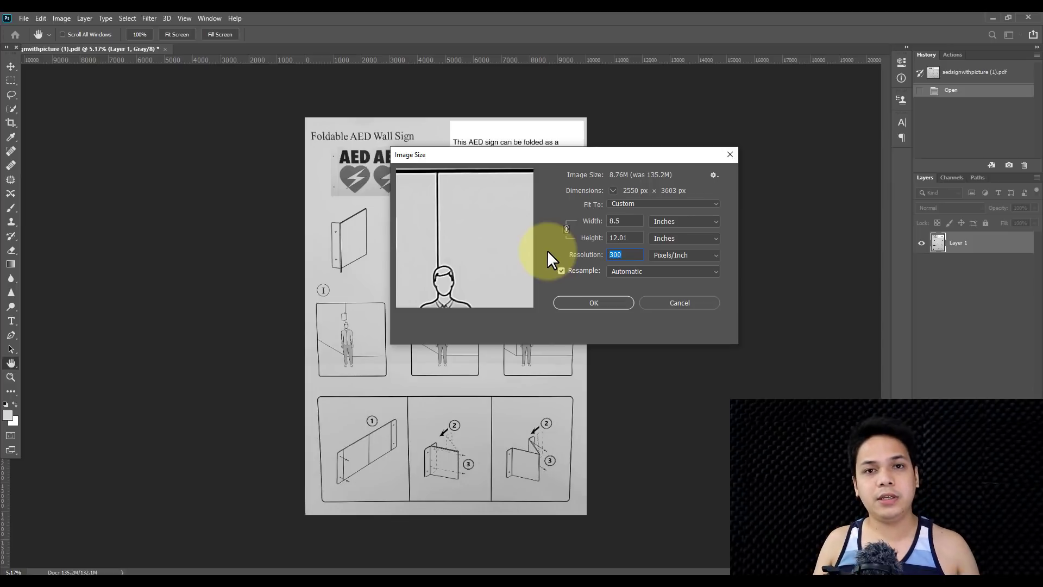
text(300)
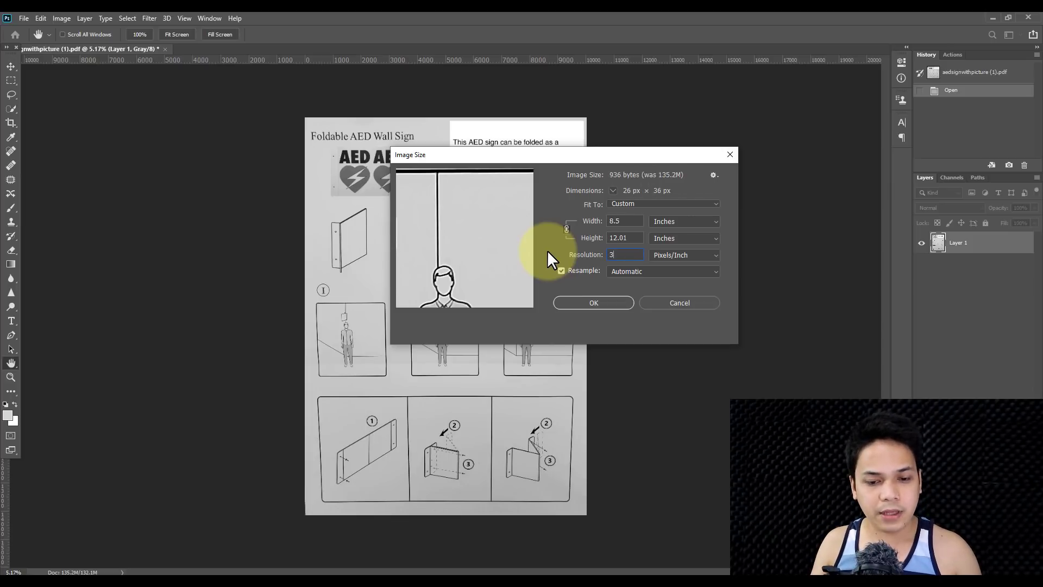
click(593, 303)
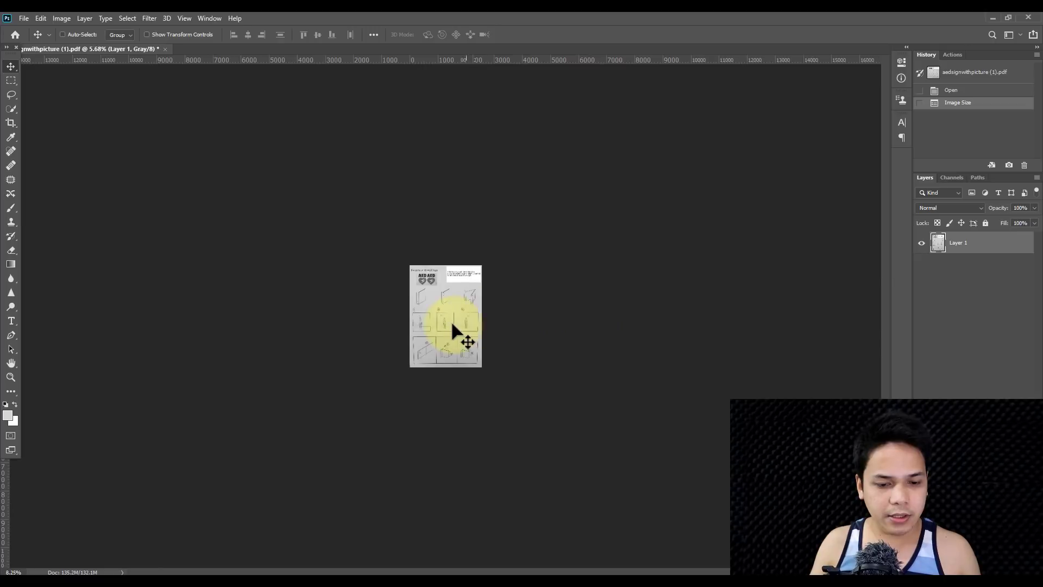
scroll(451, 326, up, 5)
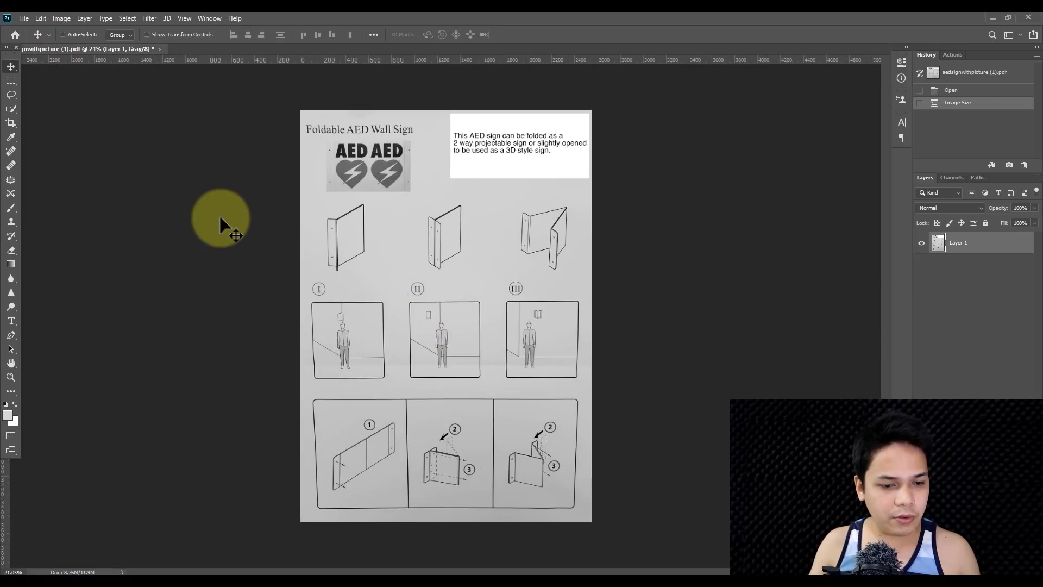
key(ctrl)
key(ctrl+alt+c)
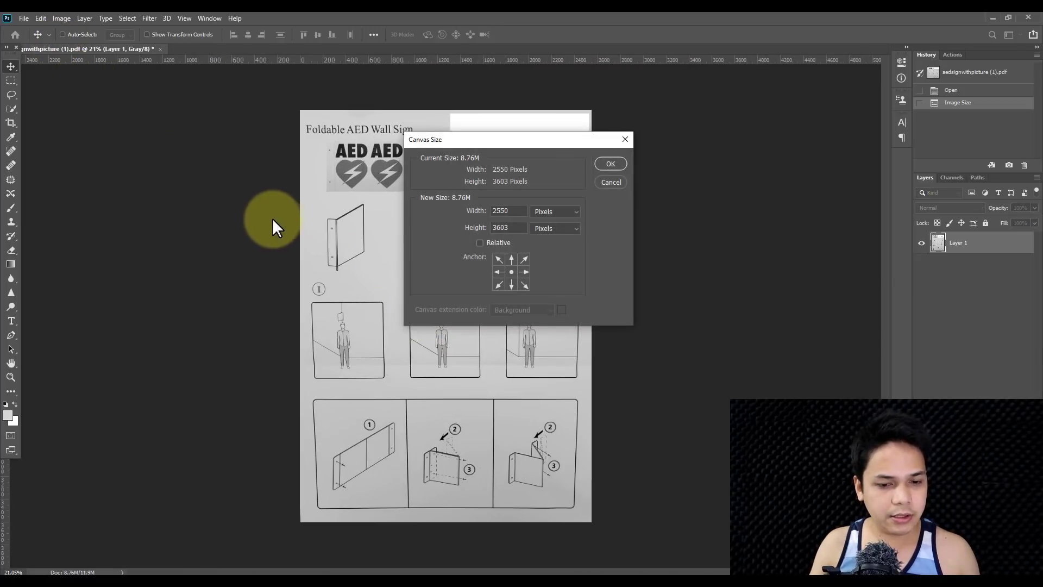
click(611, 182)
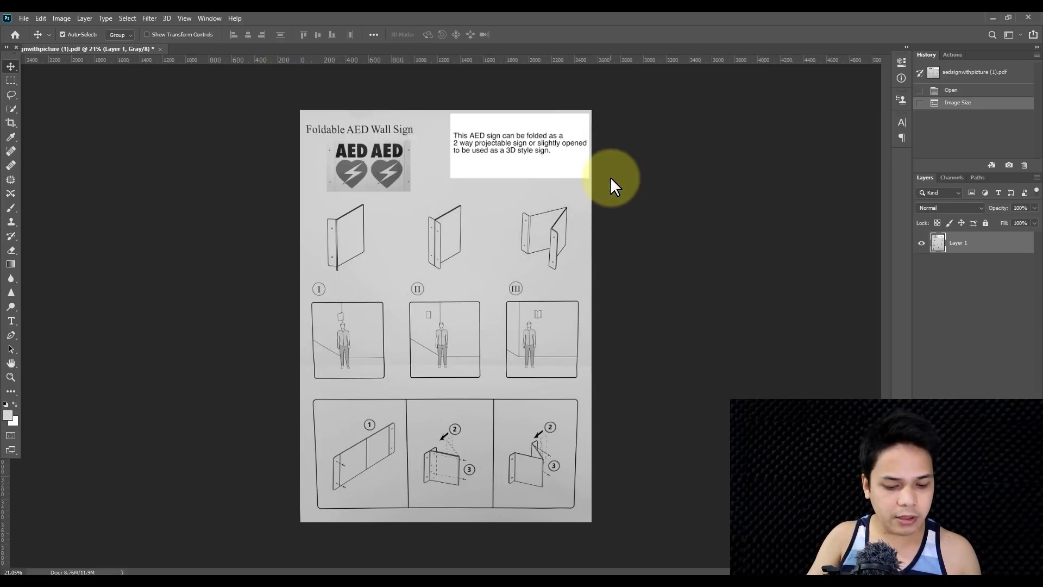
key(ctrl+alt+i)
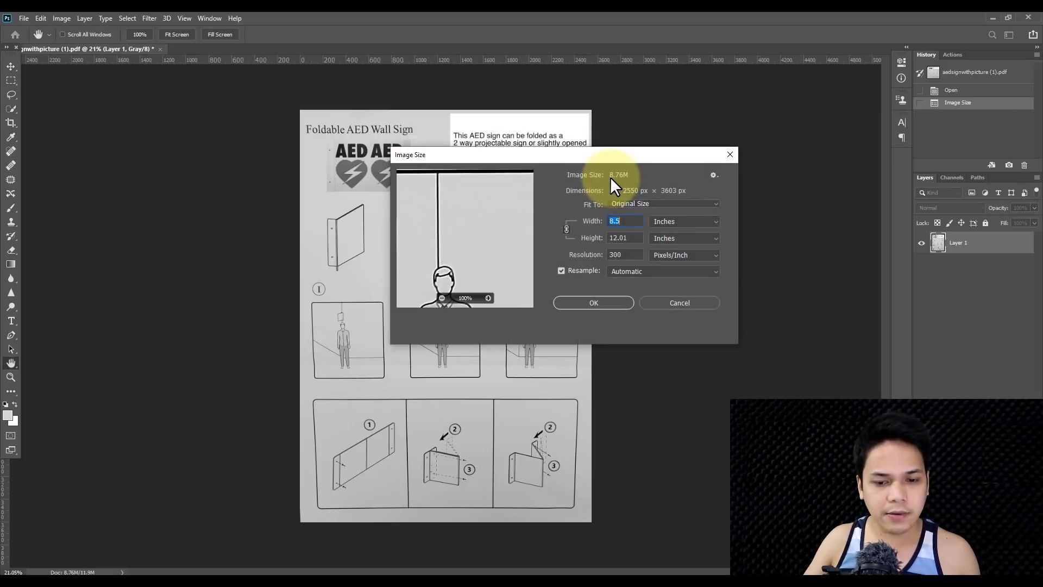
click(669, 304)
Step: Set the canvas units to inches and resize the canvas to 8.5 inches wide by 11 inches high
key(ctrl+alt+c)
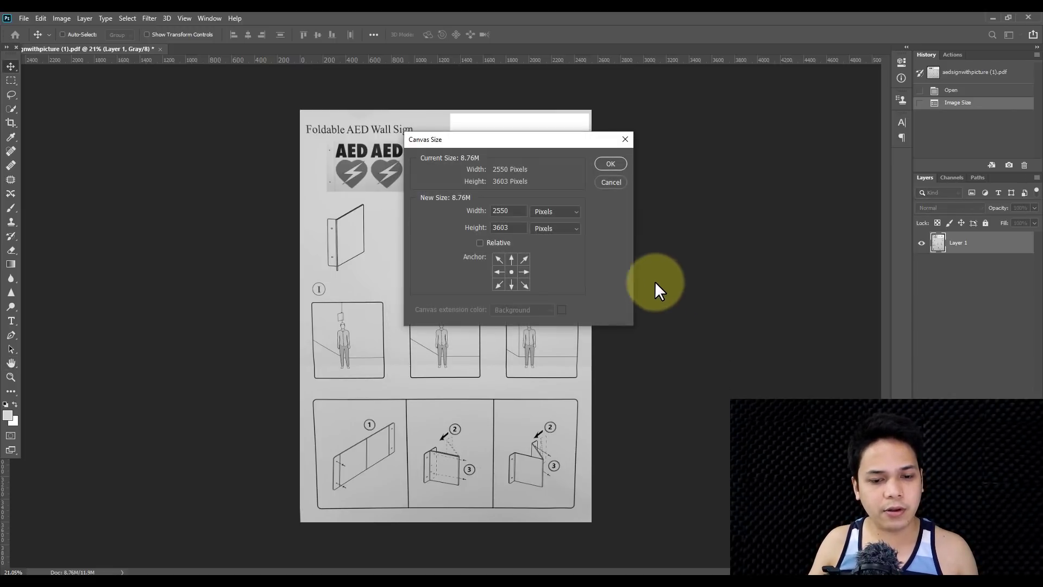
click(547, 213)
click(544, 240)
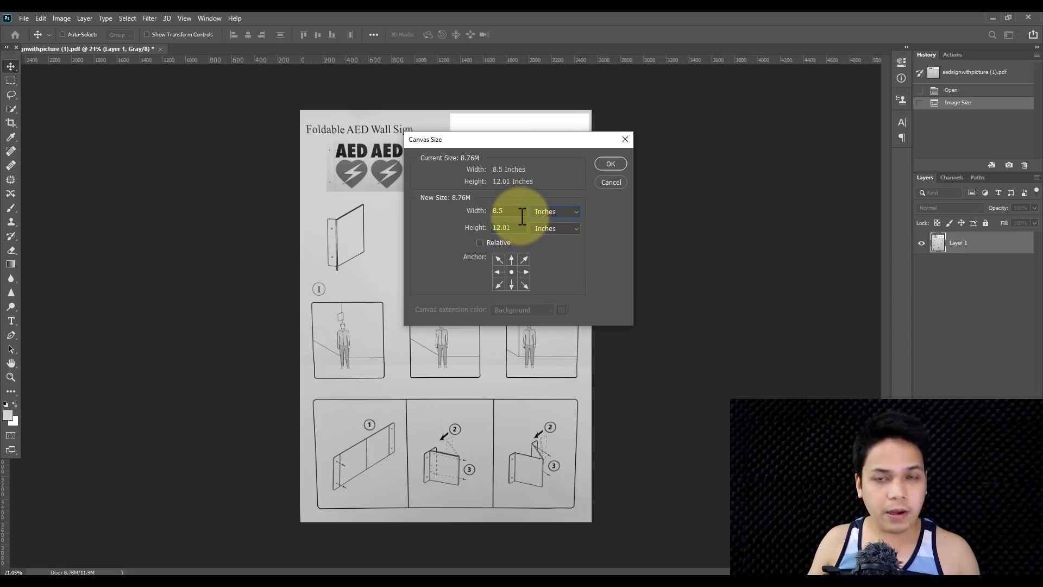
double_click(521, 217)
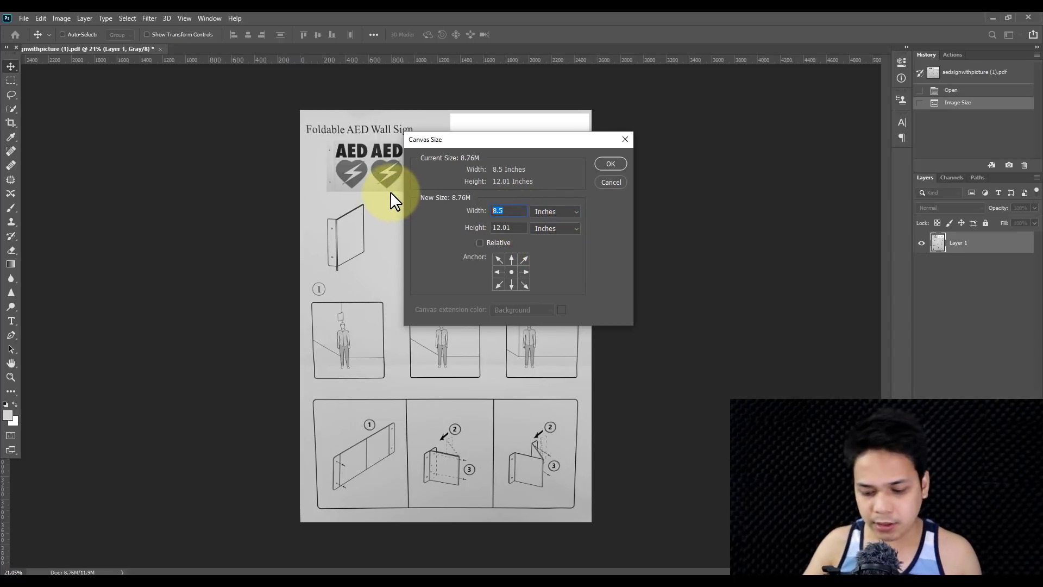
key(Tab)
text(11)
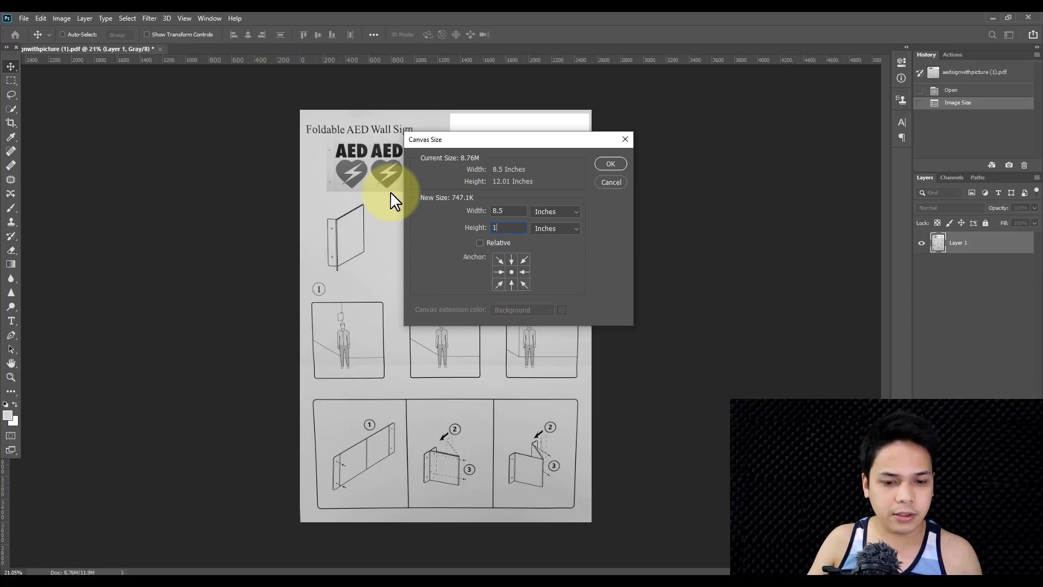
key(Return)
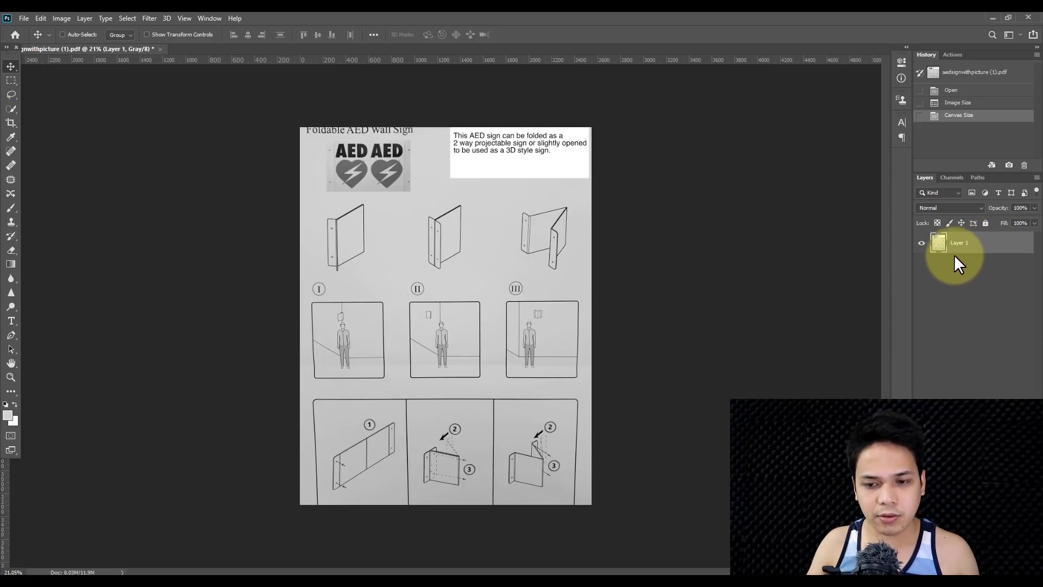
Step: Scale the sign layer to about 2235 × 3308 px so its full height fits the canvas, and centre it horizontally
drag(890, 278, 771, 272)
key(ctrl+t)
drag(513, 517, 481, 488)
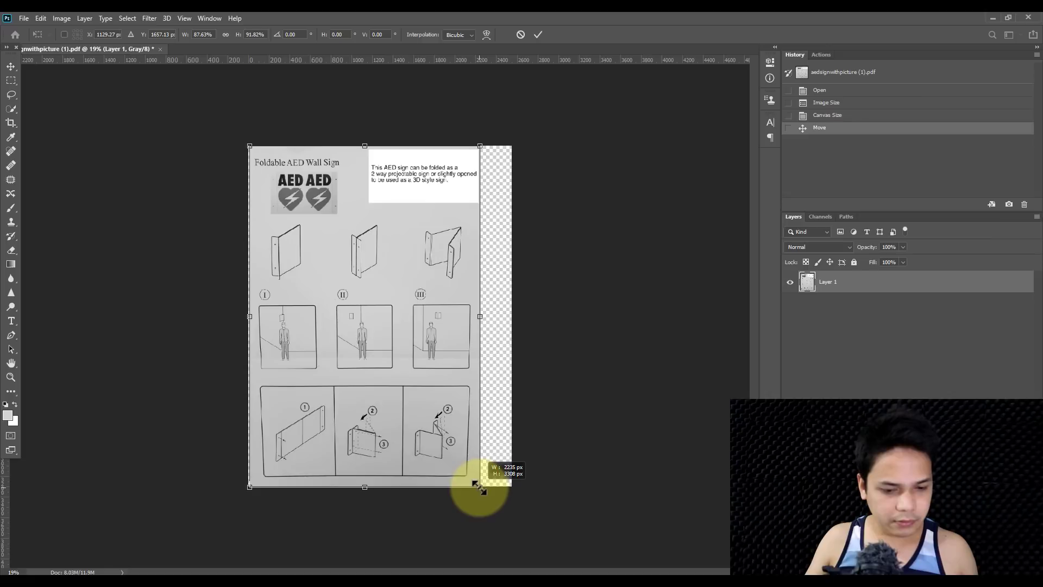
mouse_move(409, 396)
mouse_down()
mouse_move(431, 400)
mouse_move(425, 389)
mouse_up()
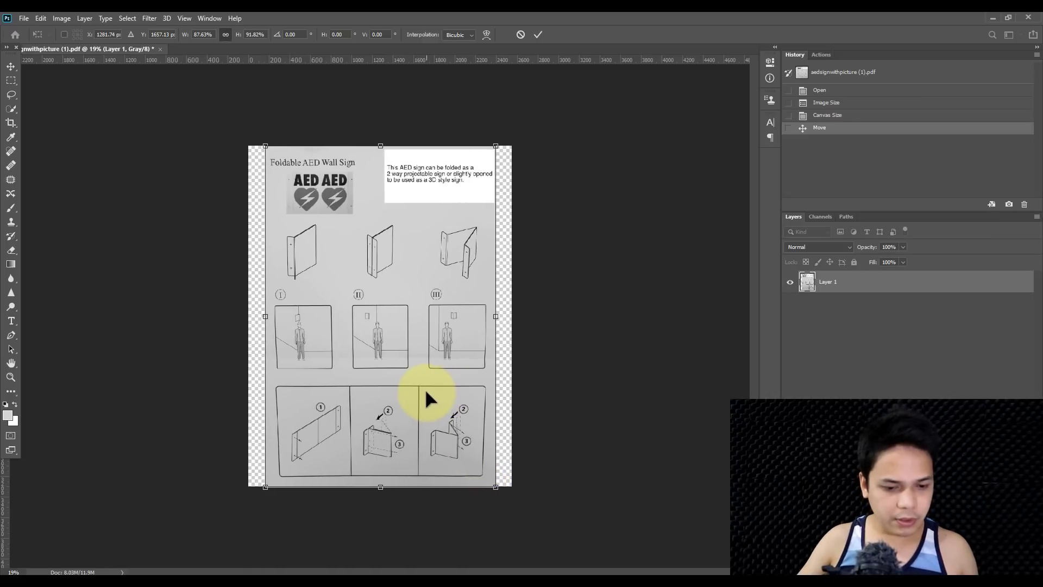
key(Return)
scroll(426, 401, up, 5)
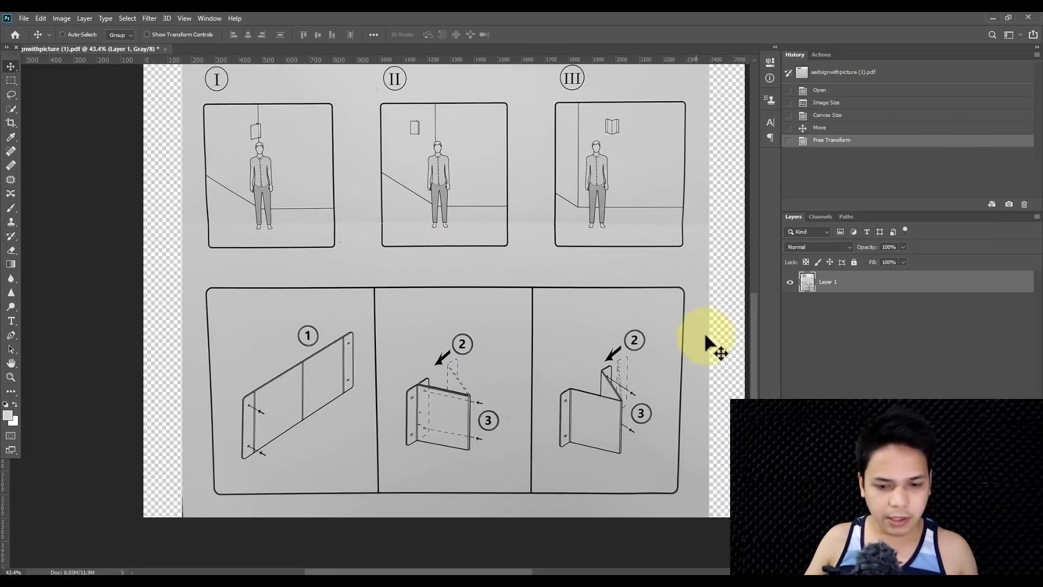
scroll(233, 407, up, 1)
scroll(253, 328, down, 2)
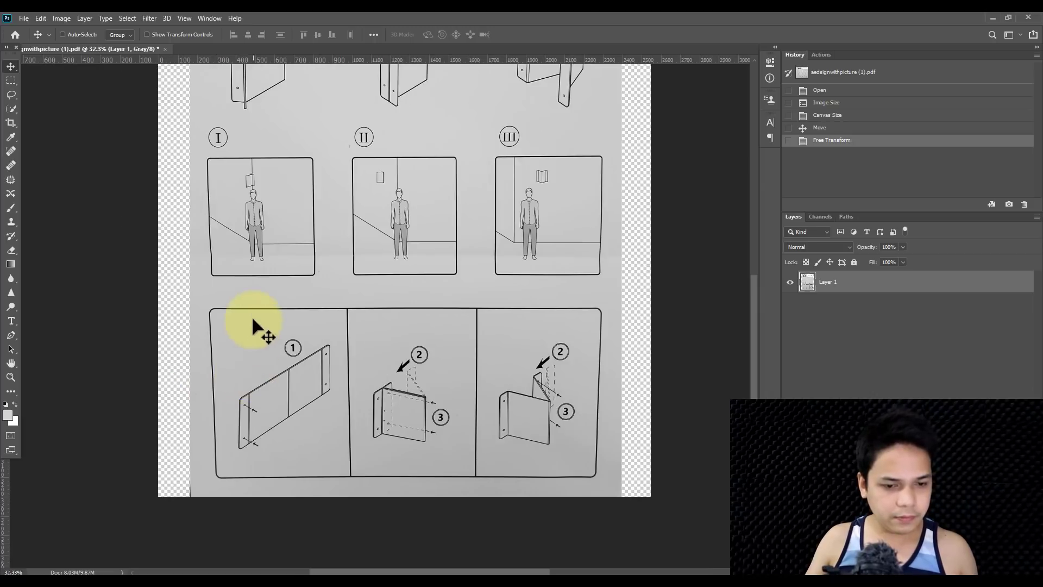
scroll(253, 328, down, 2)
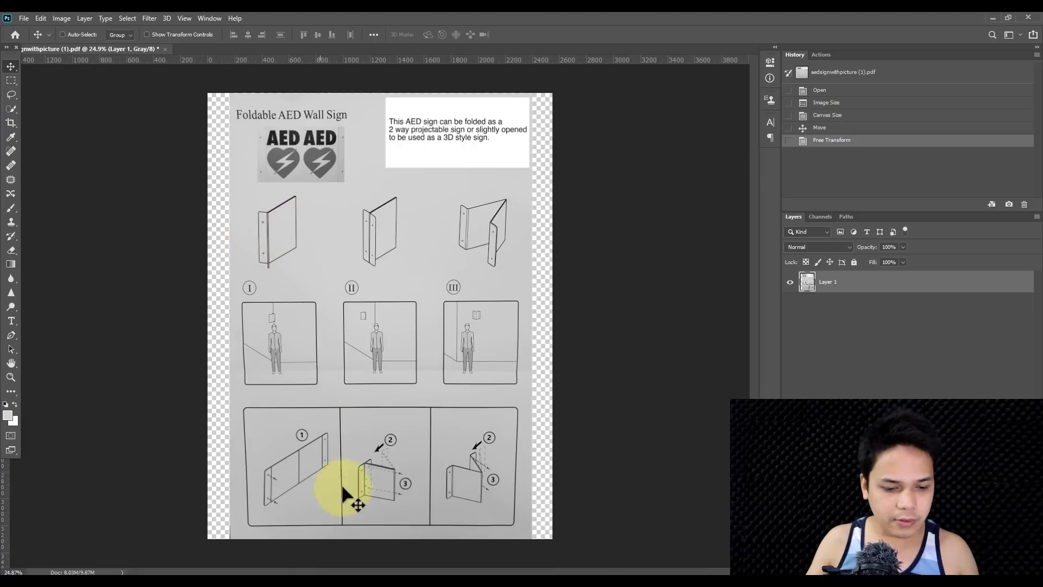
Step: Switch to Chrome and search Google Images for "blue background" in a new tab
click(351, 573)
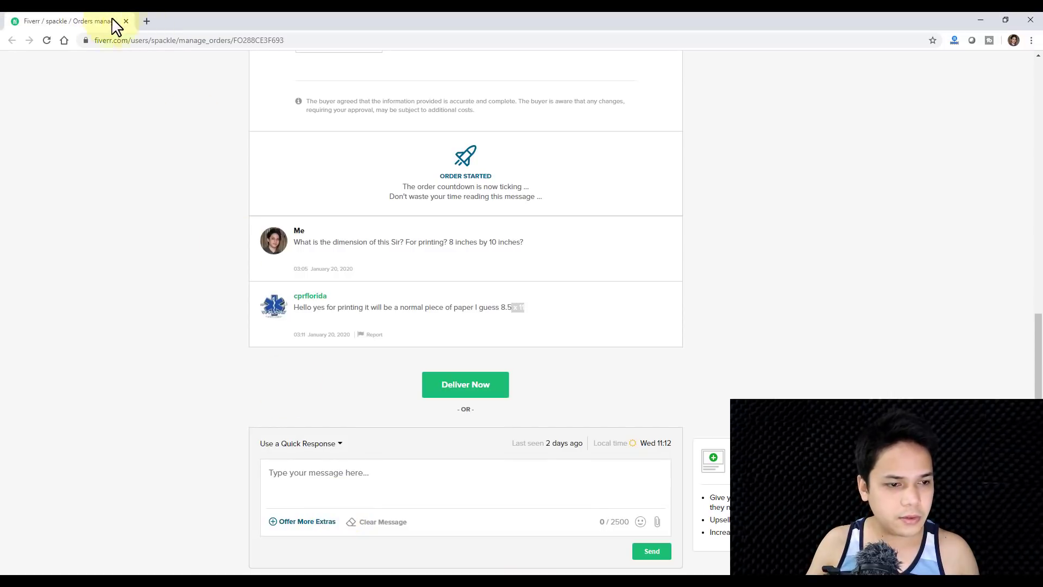
click(144, 21)
text(blue)
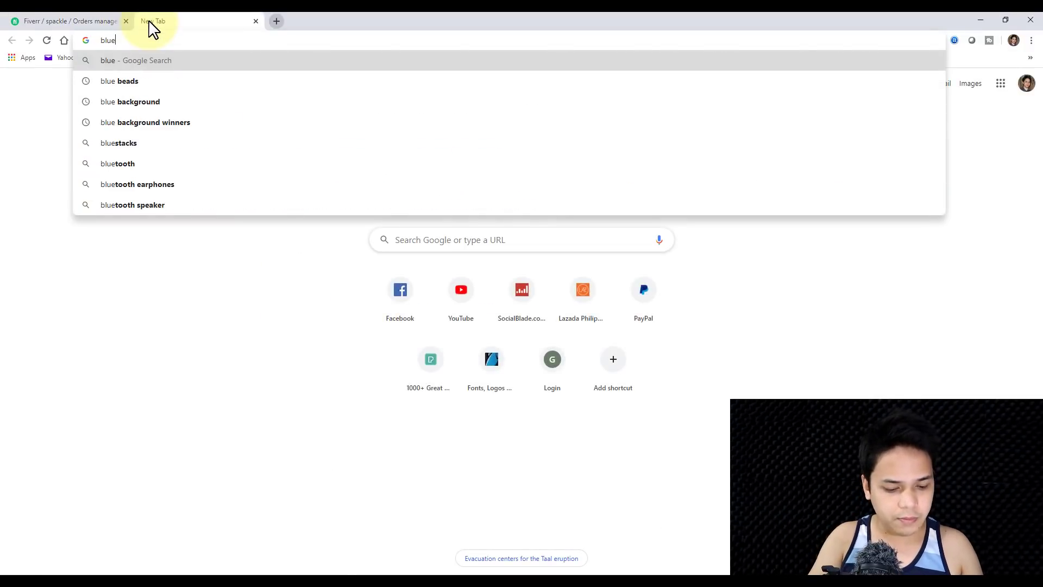
text( background)
key(Return)
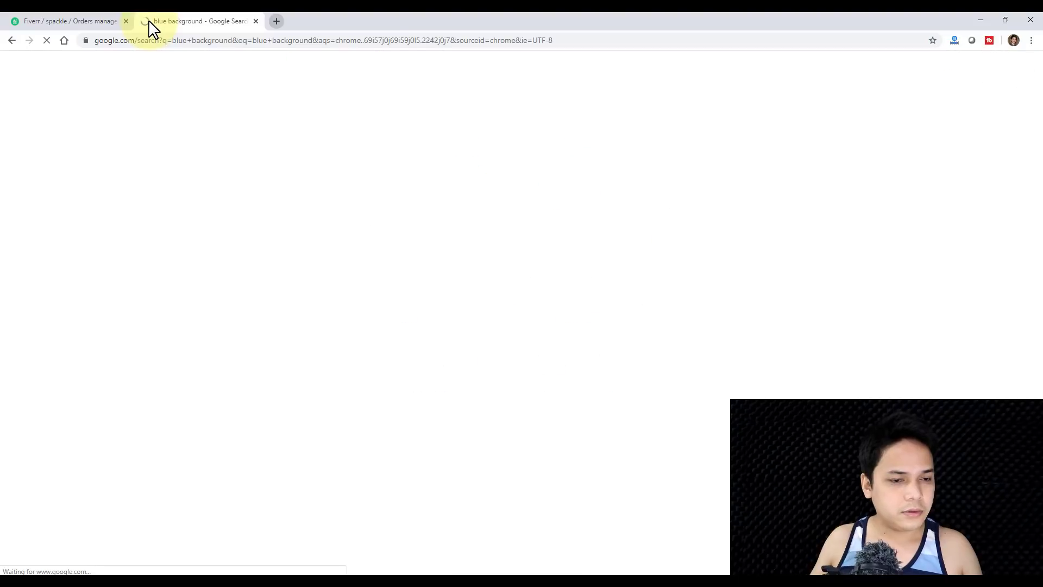
click(145, 109)
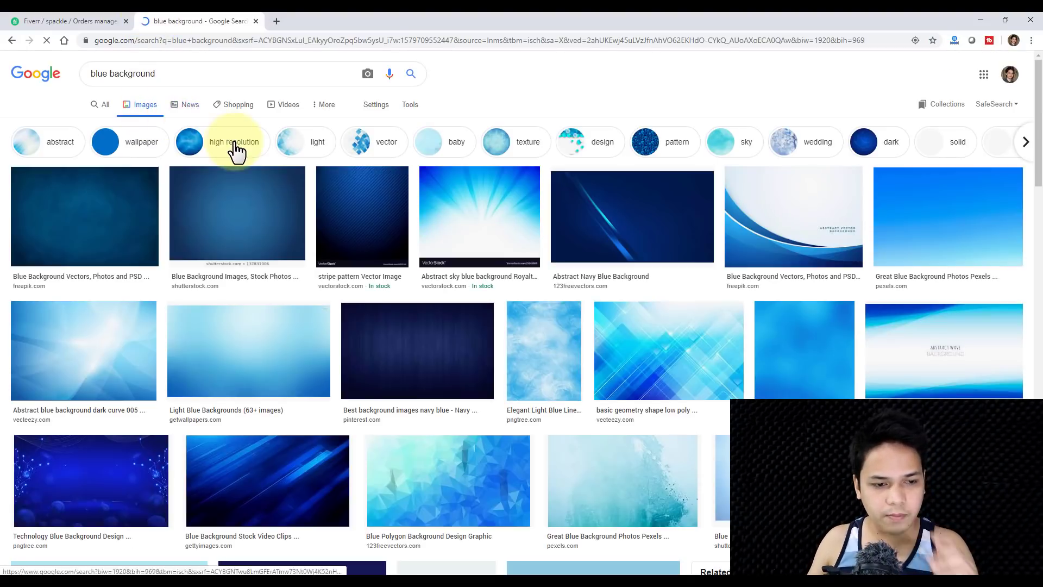
Step: Filter the image results to the Large size
click(410, 108)
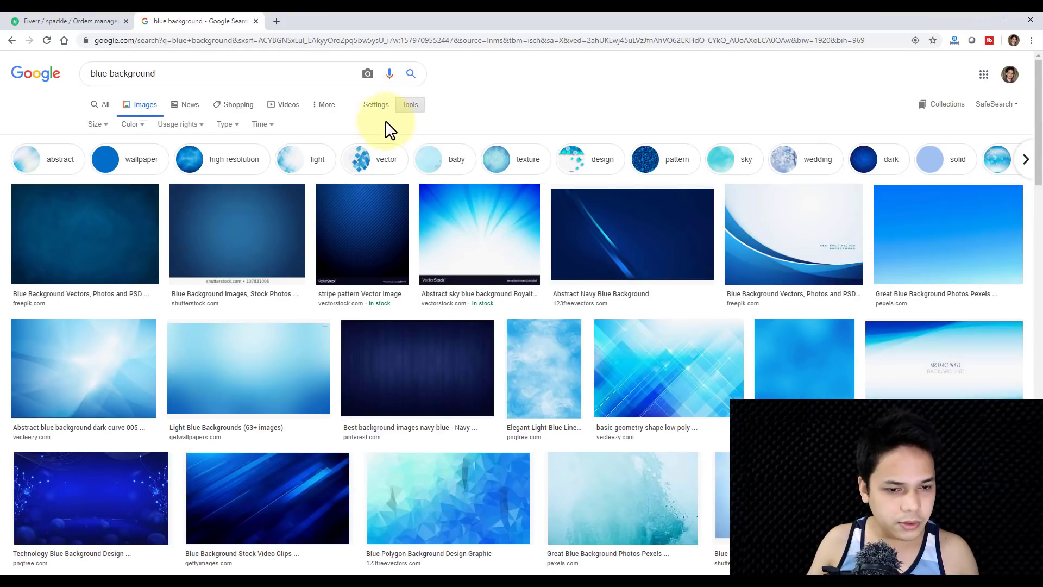
click(96, 125)
click(99, 156)
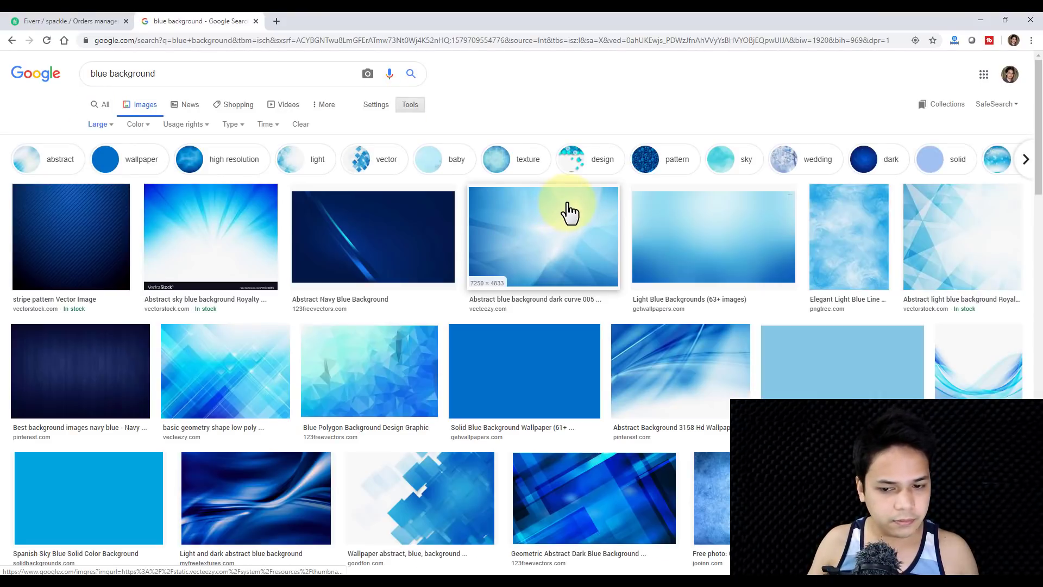
Step: Preview the Elegant Light Blue Line Background result from pngtree.com in a new tab and close it
scroll(652, 217, down, 1)
middle_click(843, 201)
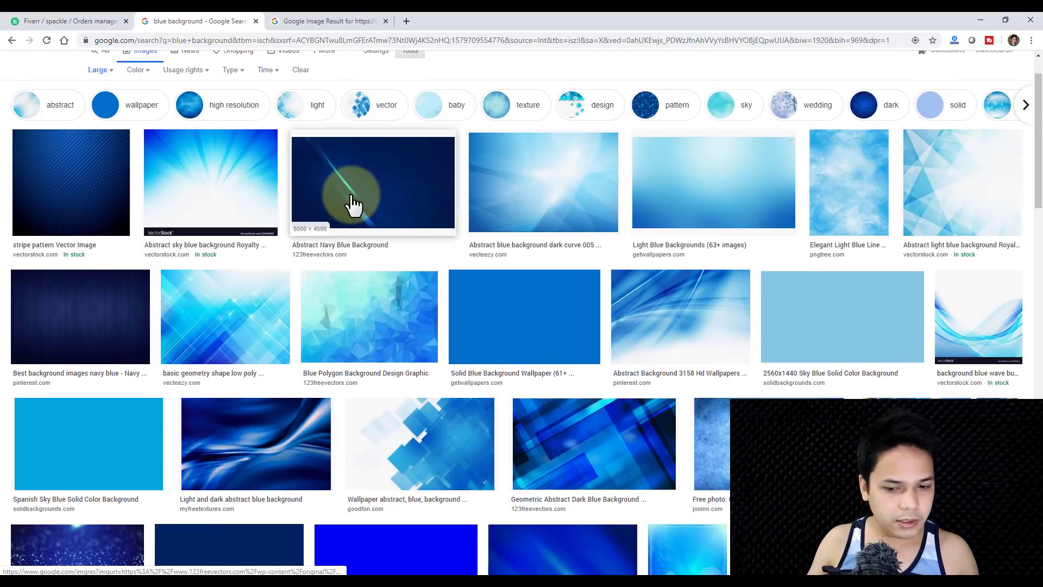
click(326, 21)
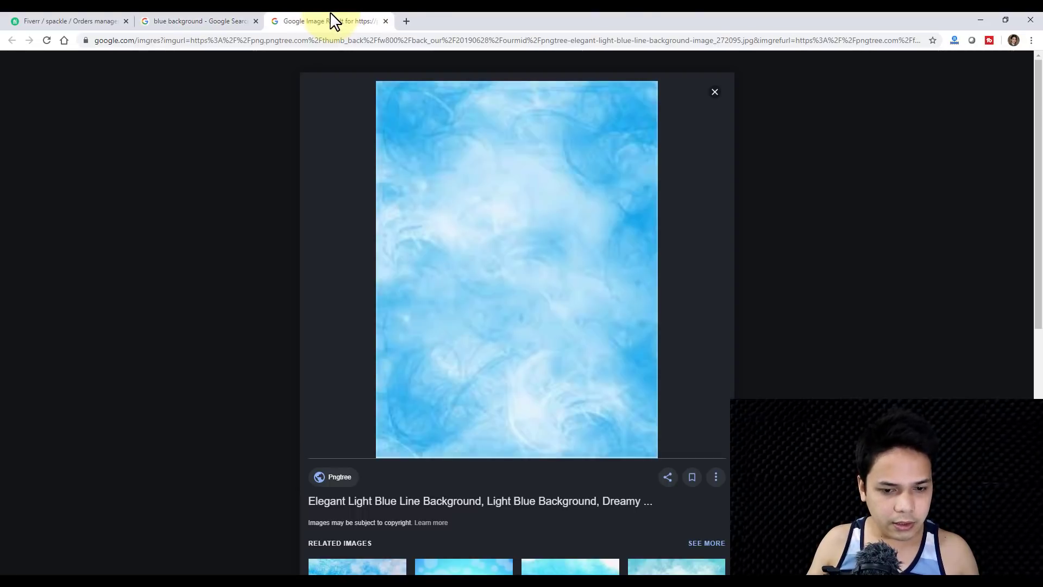
click(385, 20)
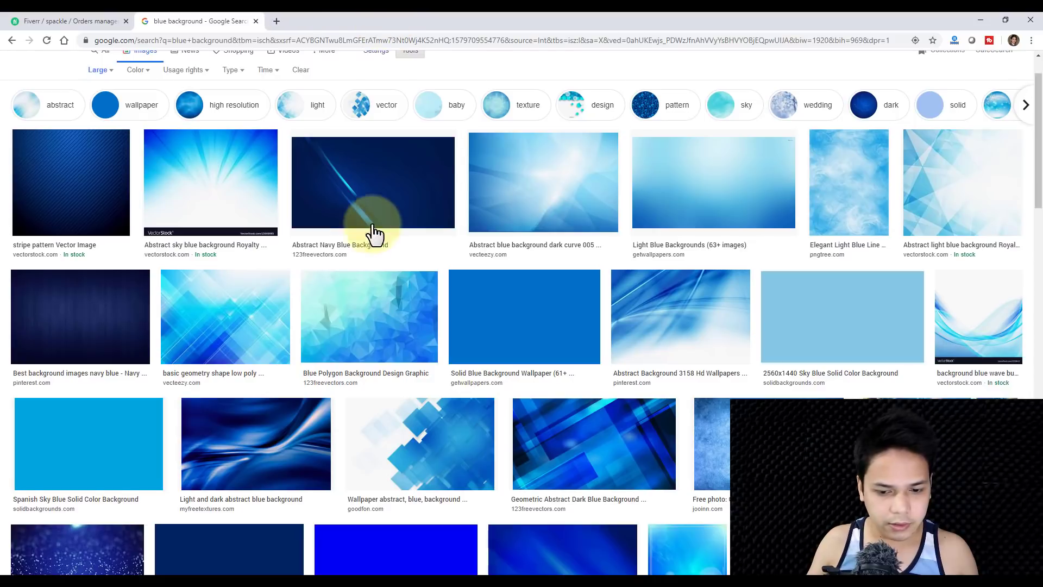
Step: Open the 808483-free-blue-background result from The Wetlands Institute in a new tab and copy its image
scroll(375, 233, down, 5)
scroll(796, 275, down, 1)
middle_click(968, 243)
click(363, 13)
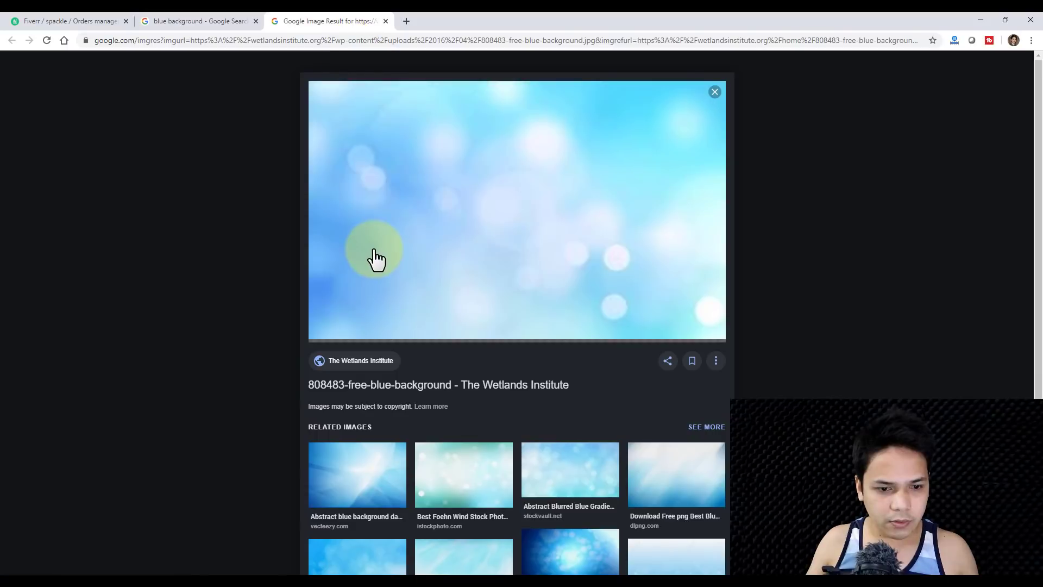
scroll(373, 256, down, 3)
scroll(413, 250, up, 3)
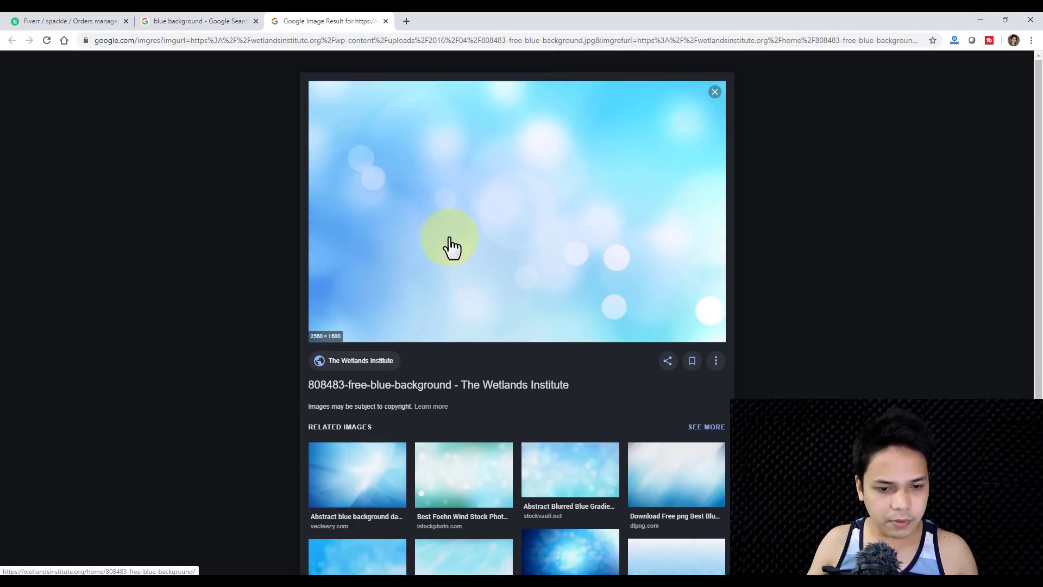
right_click(449, 239)
click(480, 350)
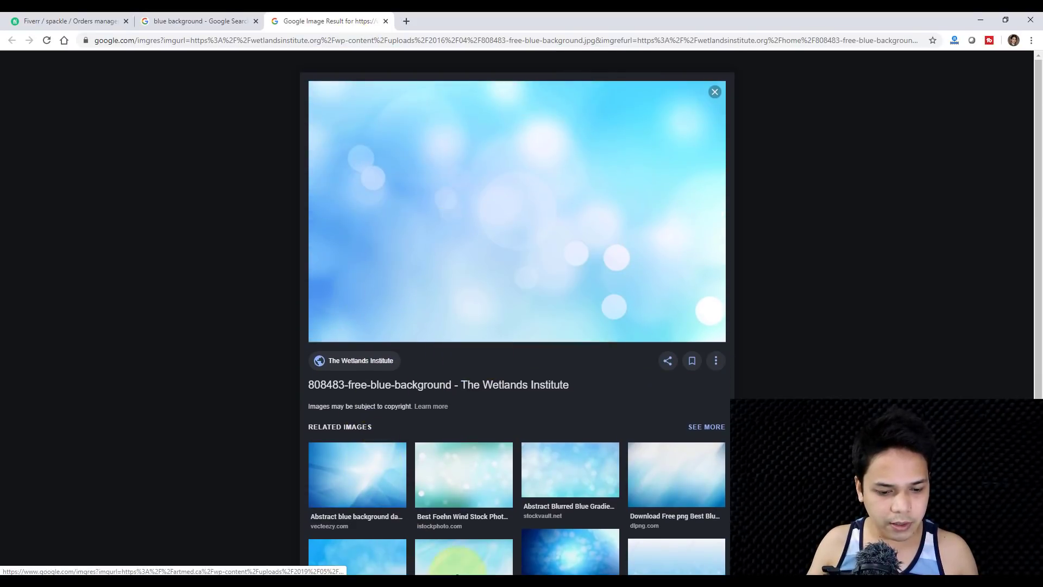
Step: Switch back to the AED sign document in Photoshop
key(alt+Tab)
key(ctrl+v)
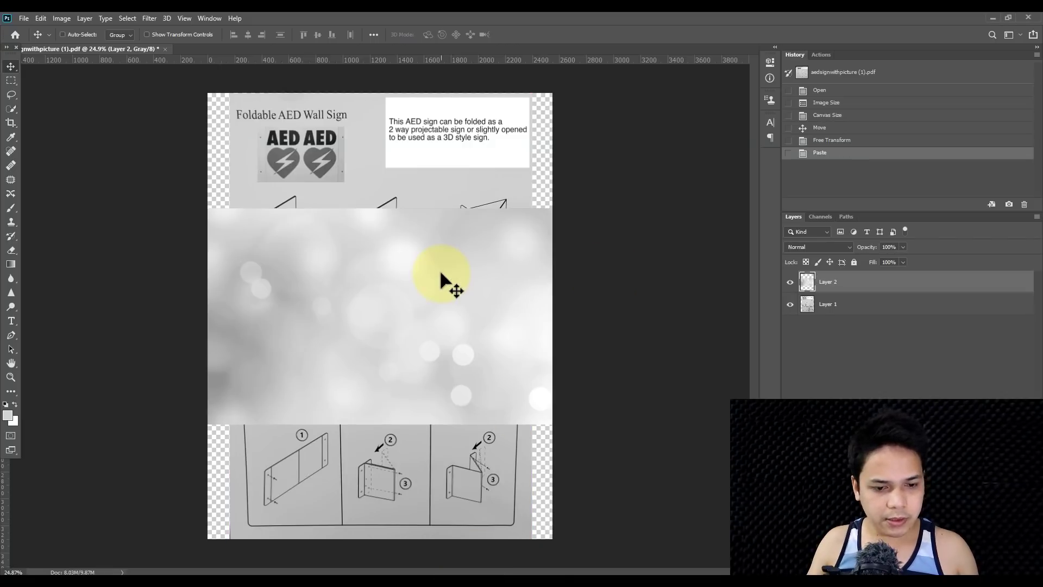
key(ctrl+z)
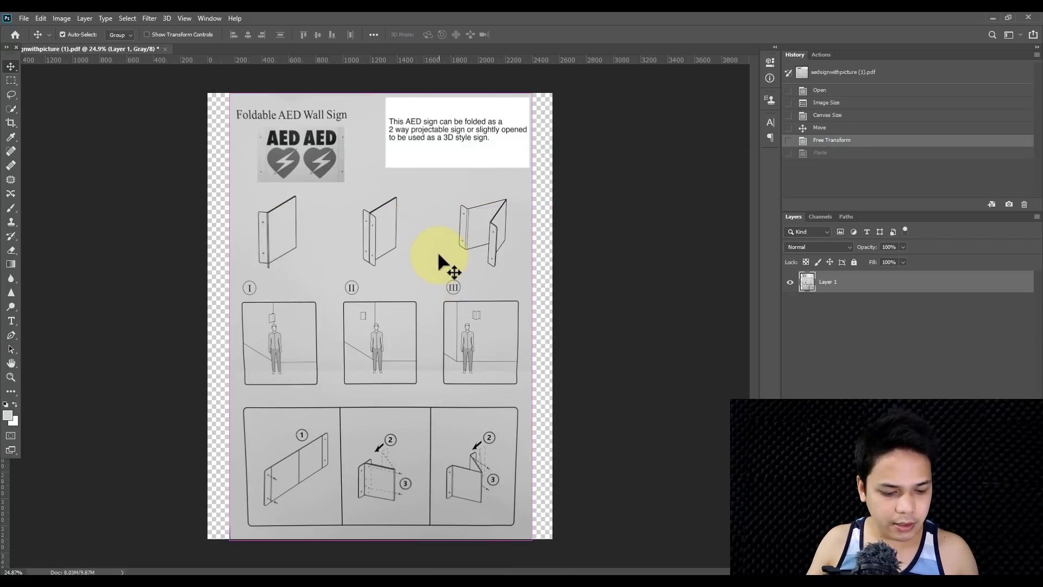
key(ctrl+v)
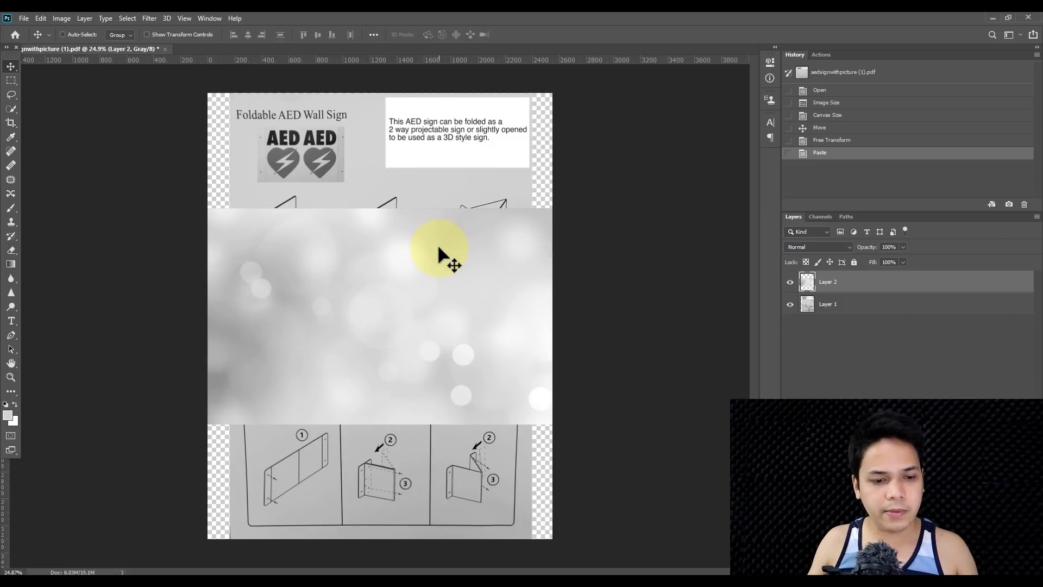
mouse_move(439, 249)
mouse_down()
mouse_move(401, 282)
mouse_move(438, 256)
mouse_up()
key(Delete)
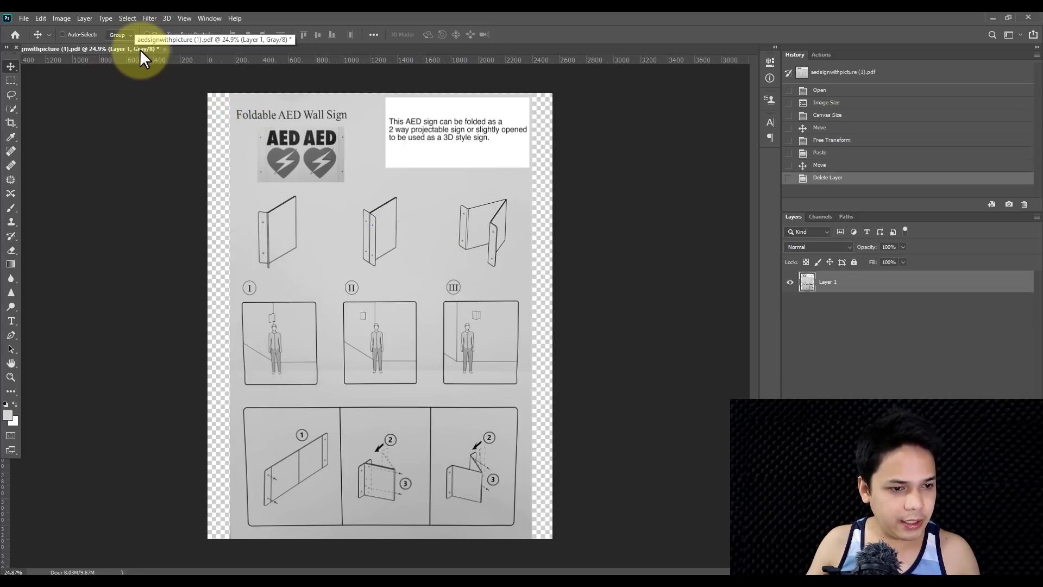
Step: Convert the AED sign document to RGB Color mode
click(58, 19)
mouse_move(70, 30)
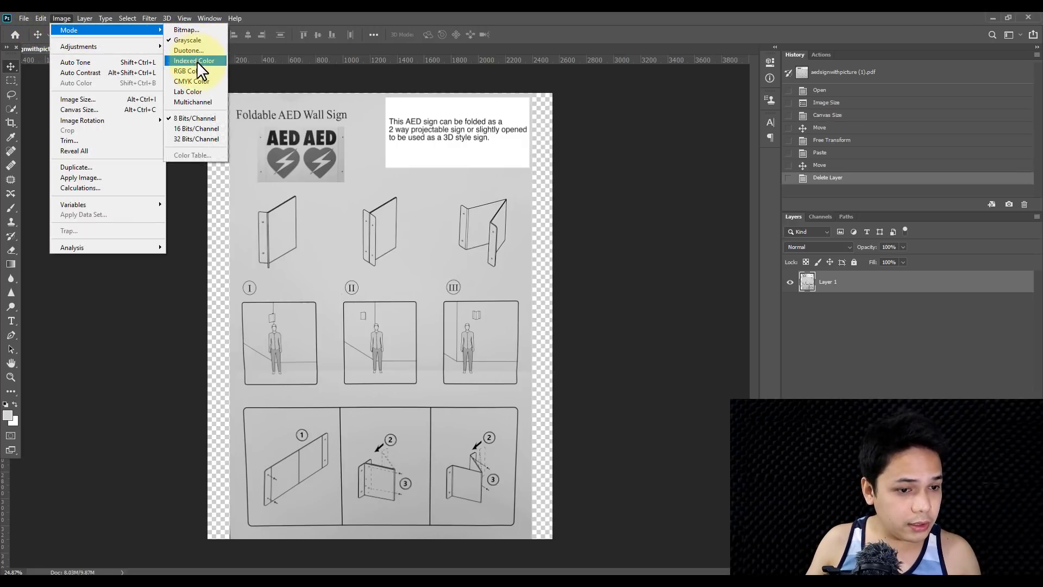
click(200, 72)
scroll(512, 233, down, 1)
scroll(344, 217, up, 2)
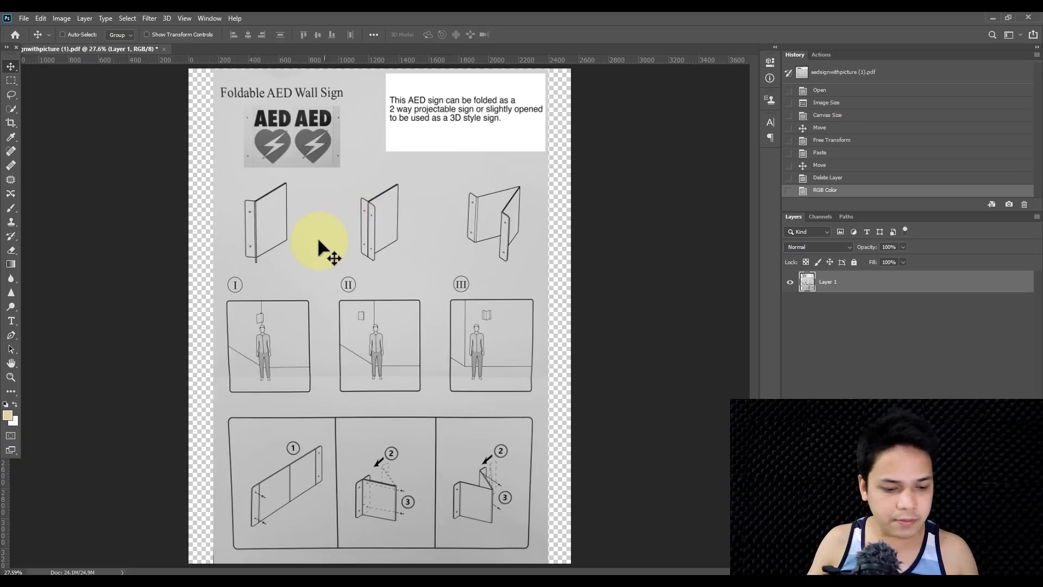
Step: Add the copied blue background beneath the scanned sheet layer, rotated 90° counterclockwise and scaled to cover the whole page
key(ctrl+v)
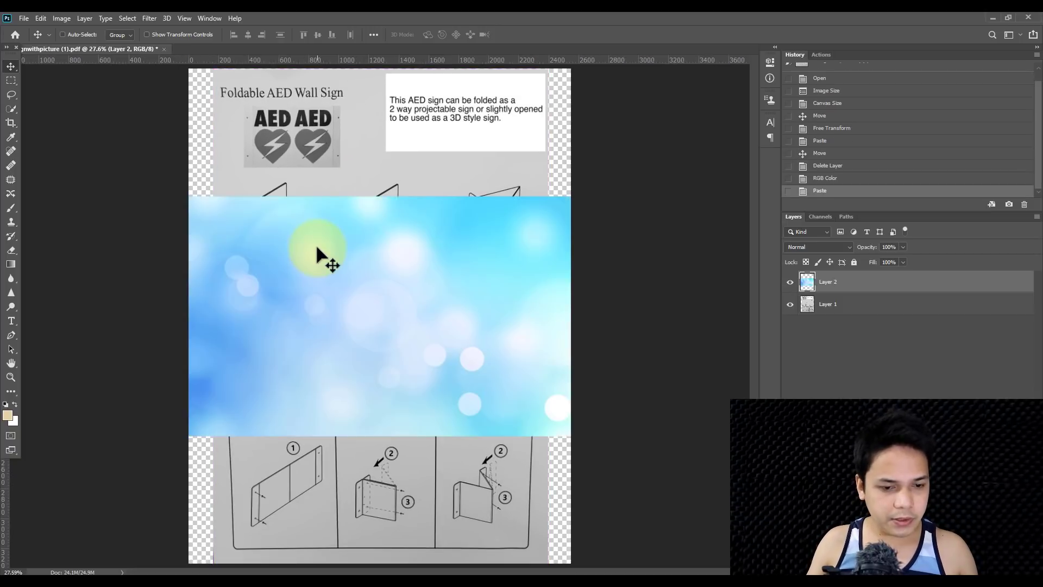
scroll(320, 255, down, 2)
key(ctrl+t)
drag(554, 337, 405, 144)
drag(461, 185, 532, 110)
key(alt+shift)
key(alt+shift)
drag(380, 104, 382, 146)
drag(380, 527, 386, 487)
key(Return)
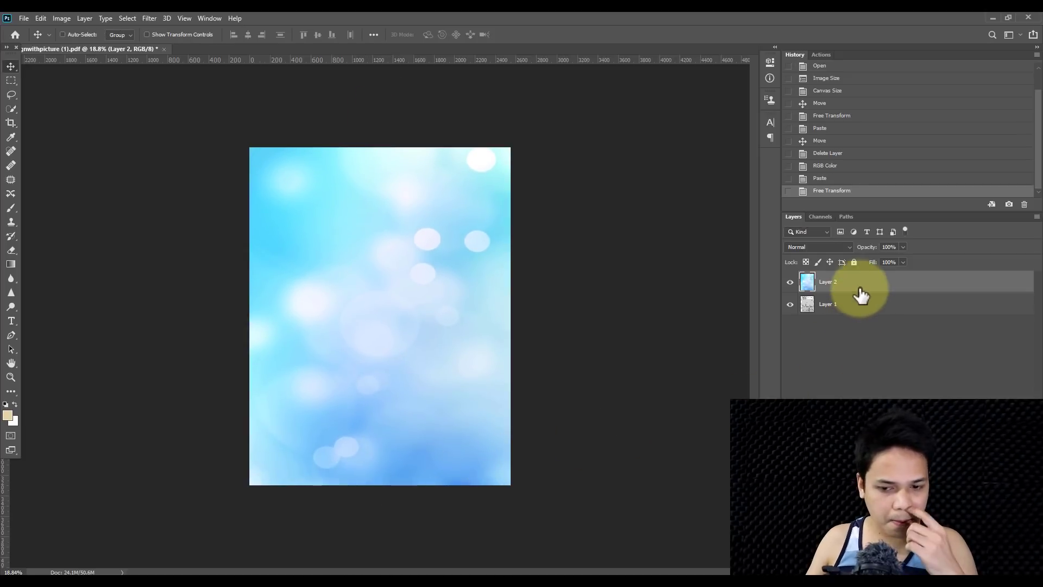
drag(868, 314, 867, 313)
Step: Whiten the scanned sheet layer's paper with a Levels adjustment, using input black 21 and input white 184
scroll(321, 226, up, 4)
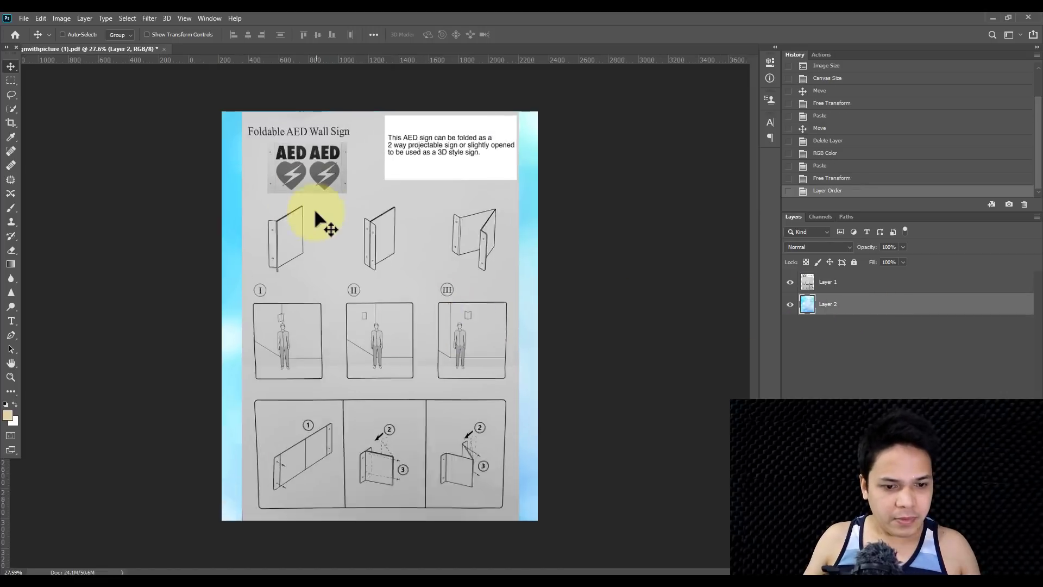
drag(279, 310, 354, 144)
scroll(304, 234, up, 3)
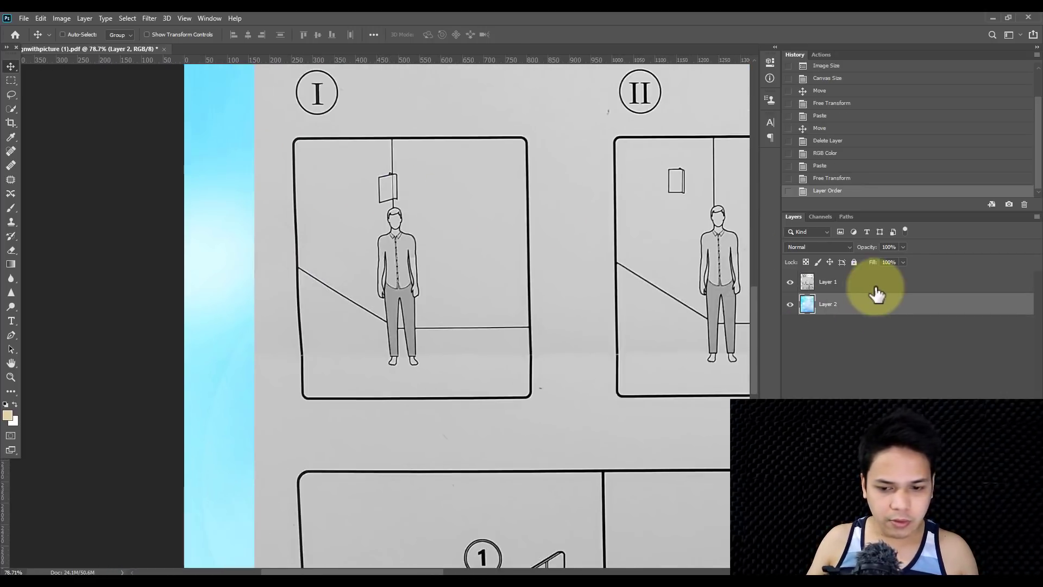
click(869, 283)
drag(300, 207, 235, 196)
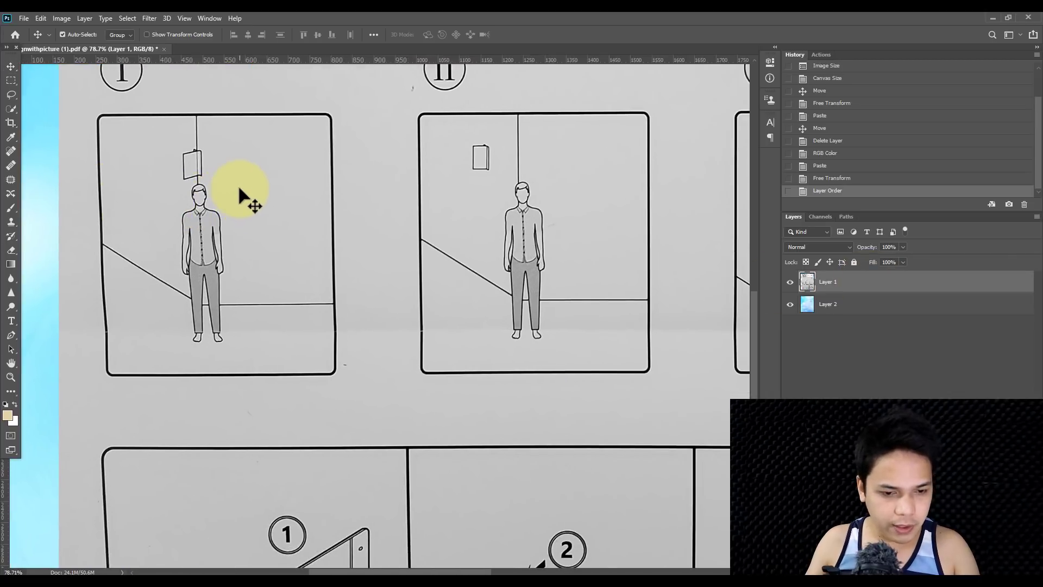
key(ctrl+l)
click(1000, 294)
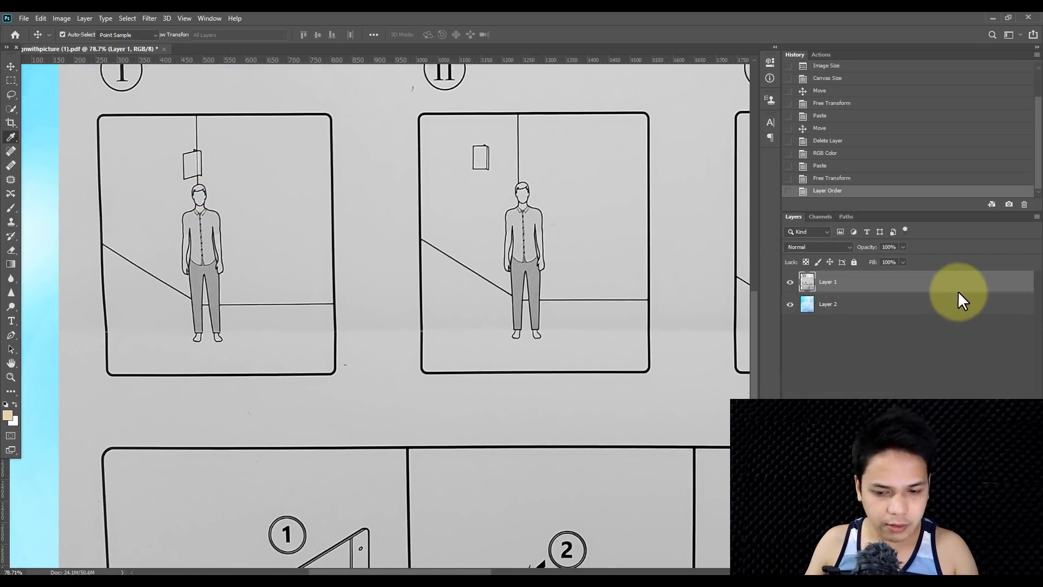
key(ctrl+l)
drag(931, 374, 898, 374)
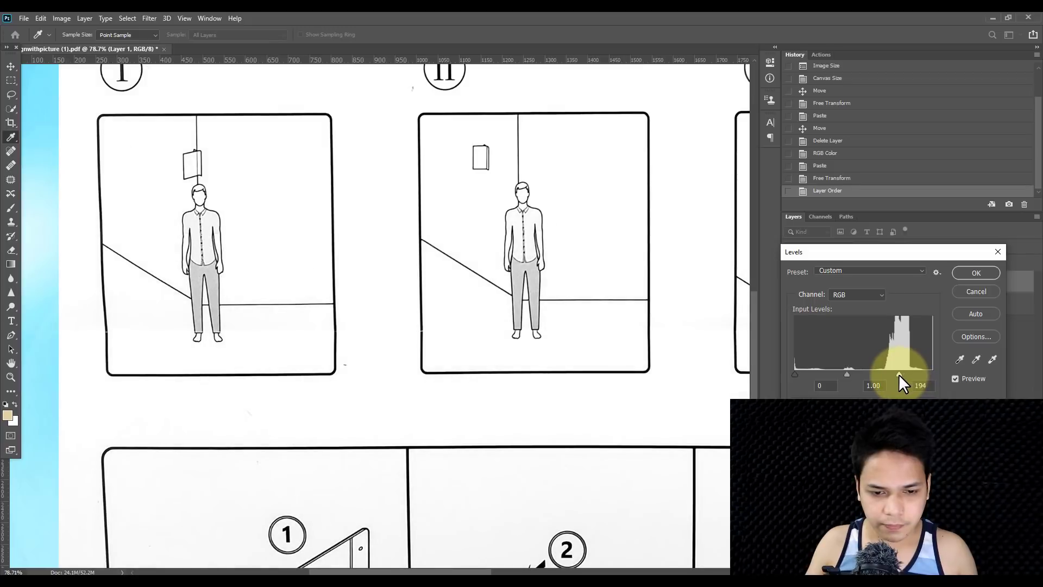
drag(794, 374, 806, 373)
mouse_move(898, 374)
mouse_down()
mouse_move(918, 373)
mouse_move(894, 373)
mouse_up()
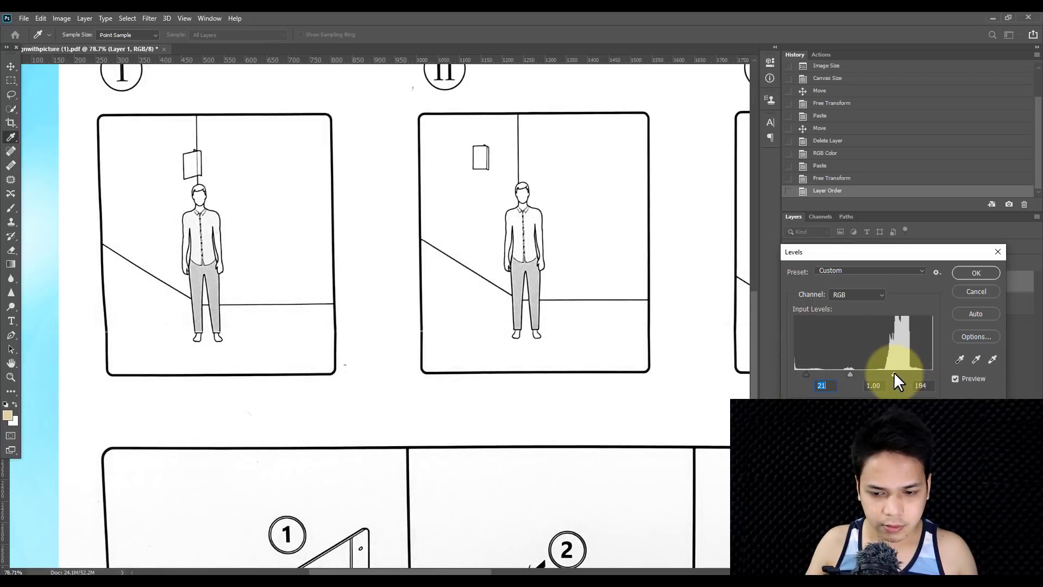
click(977, 273)
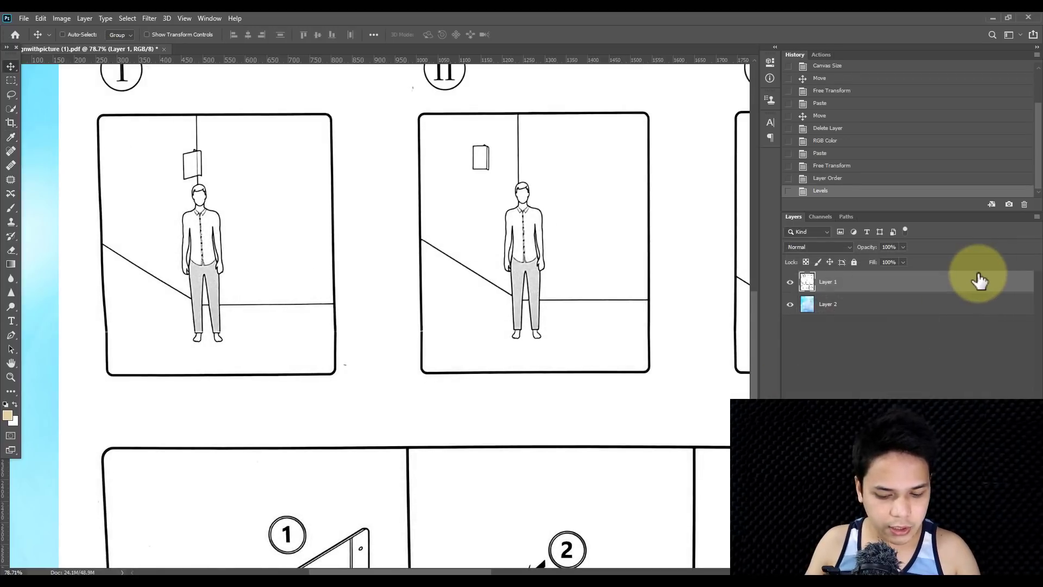
Step: Desaturate the scanned sheet layer with Hue/Saturation, setting Saturation to -95
key(ctrl+u)
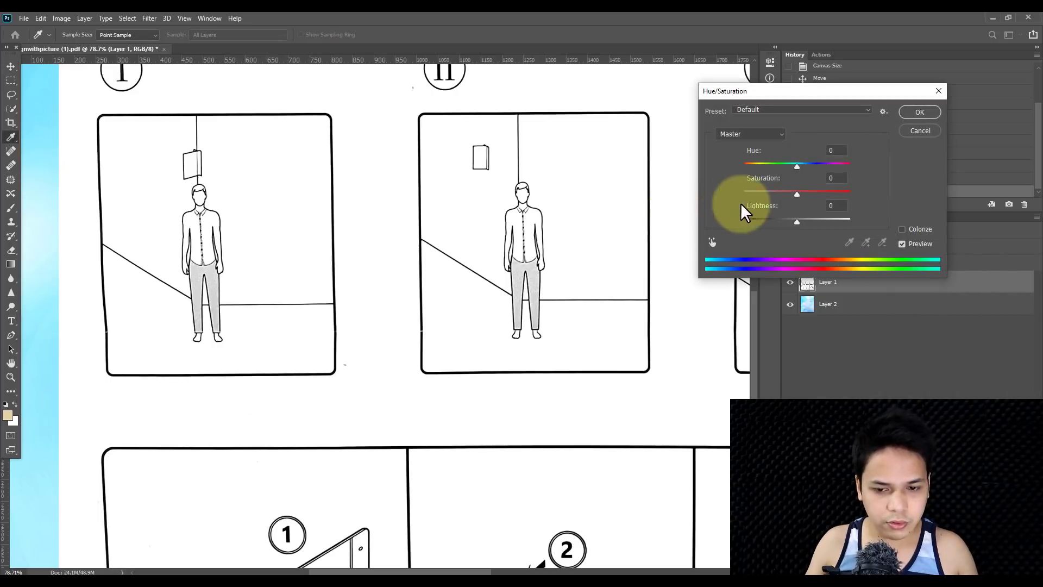
drag(764, 192, 745, 193)
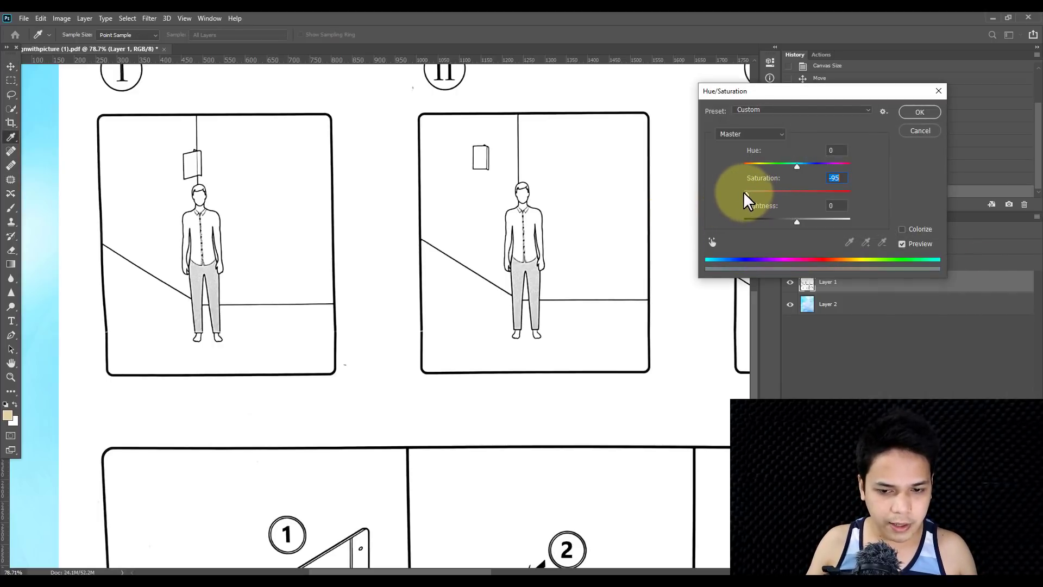
click(918, 112)
Step: Draw a rounded rectangle of about 526 × 586 px over the frame of the standing-man panel under numeral I
scroll(606, 240, down, 4)
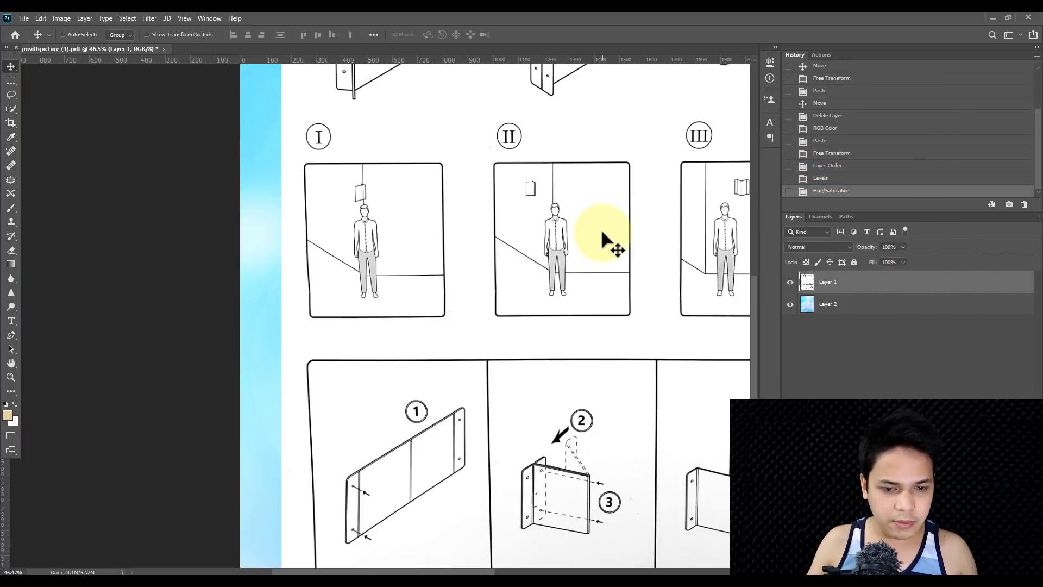
scroll(291, 228, up, 2)
scroll(295, 202, down, 3)
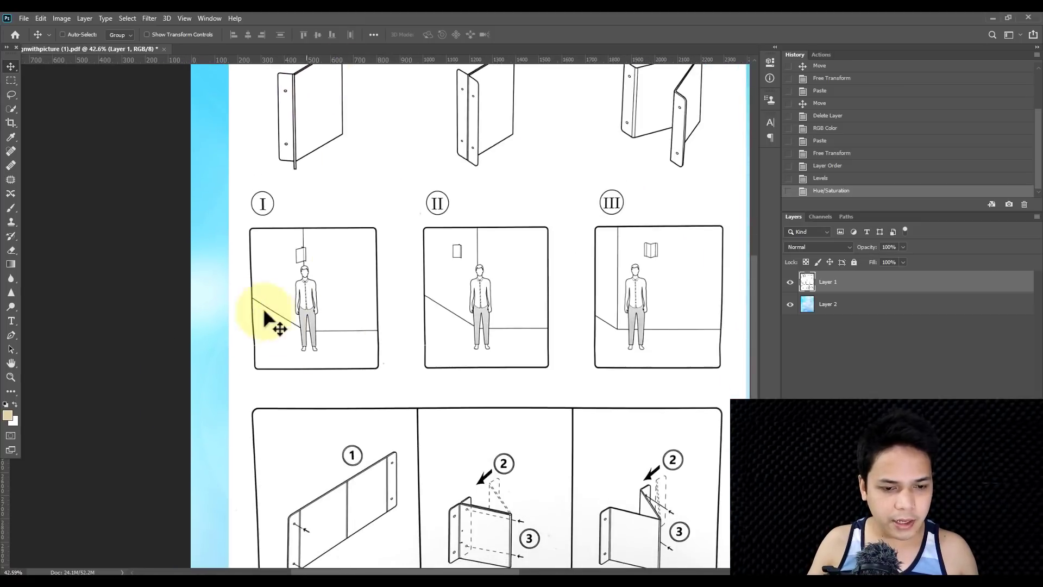
scroll(279, 326, up, 4)
scroll(360, 276, down, 2)
scroll(368, 279, up, 4)
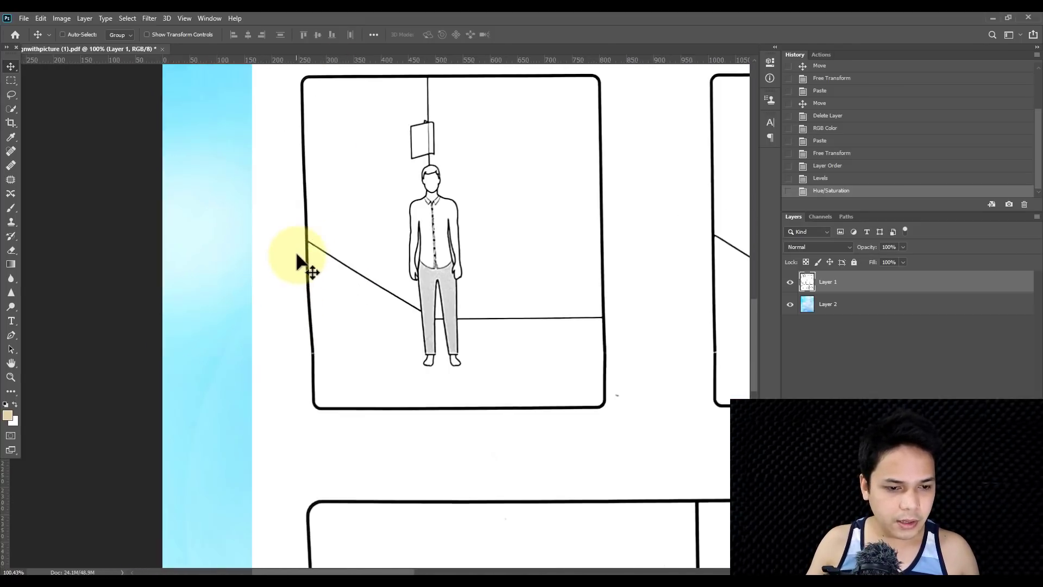
scroll(315, 454, down, 3)
drag(333, 460, 287, 323)
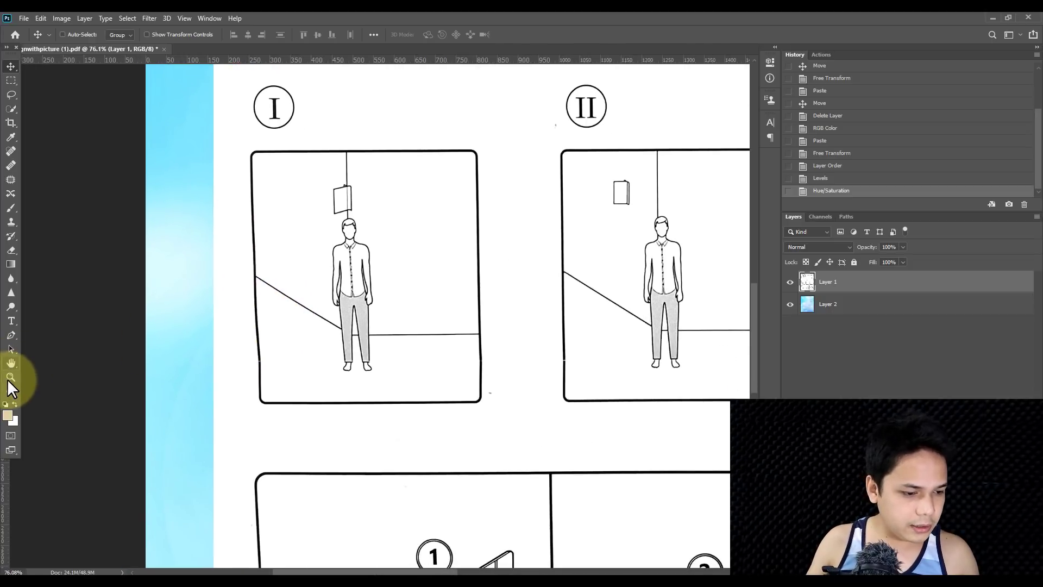
right_click(12, 359)
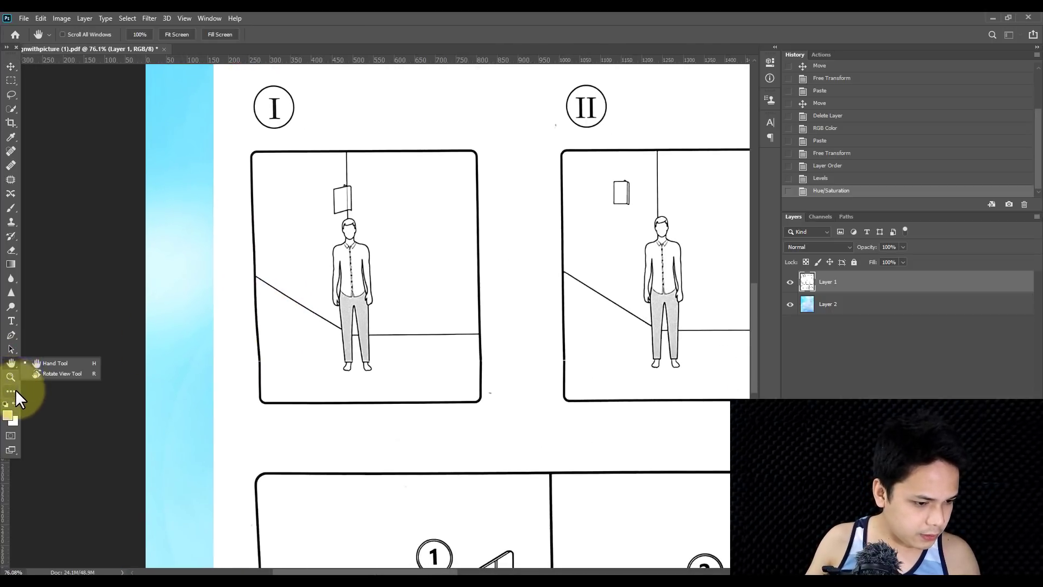
click(11, 390)
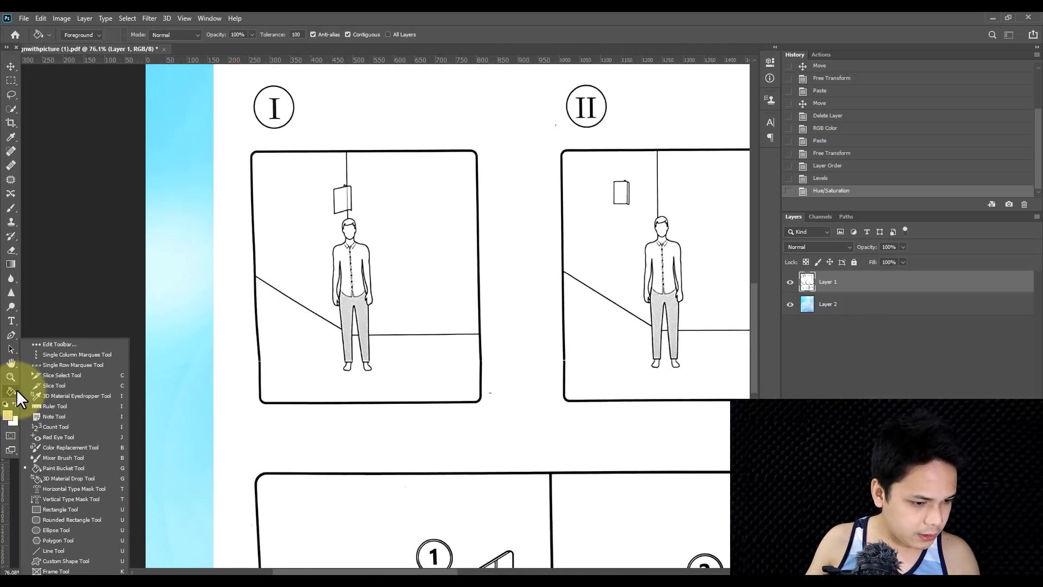
click(66, 519)
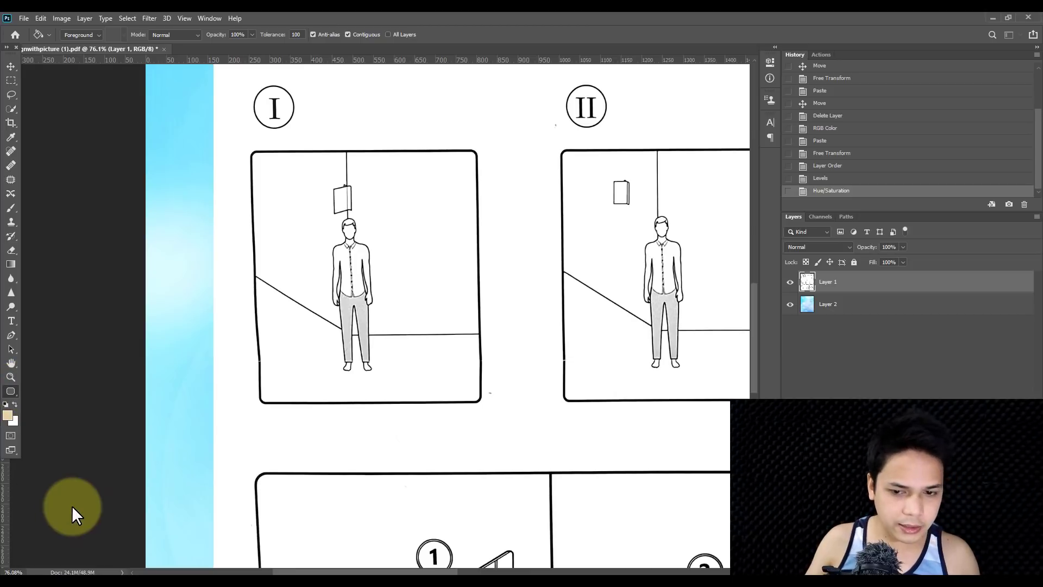
drag(256, 156, 474, 398)
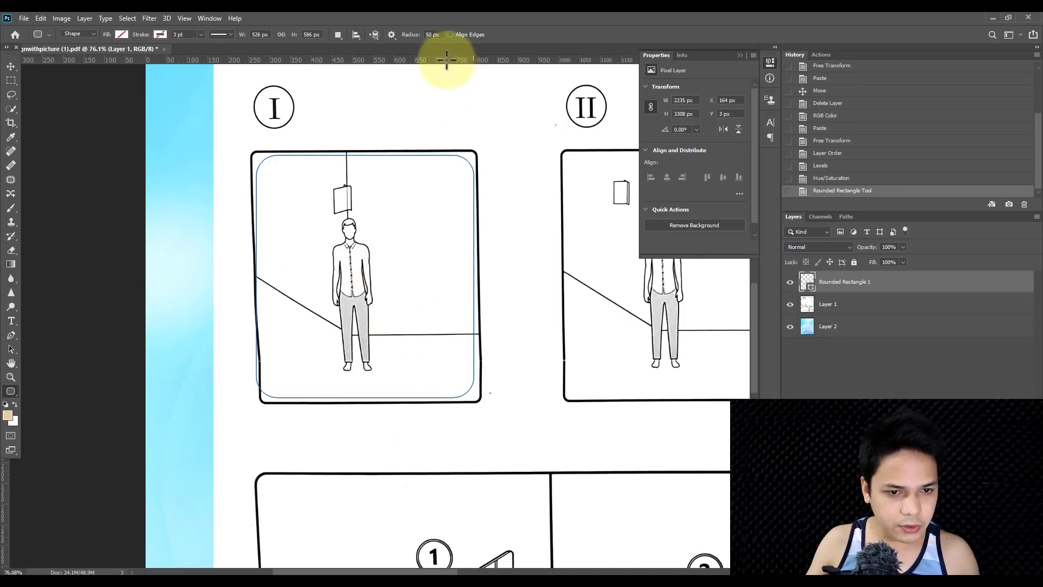
Step: Set all four corner radii of the rounded rectangle to 20 px
click(674, 161)
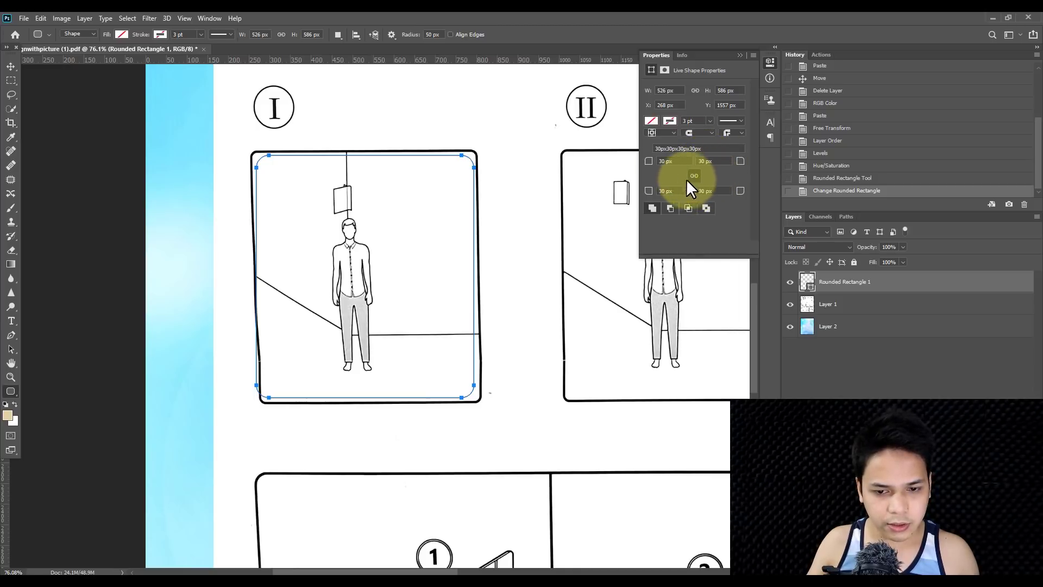
click(682, 161)
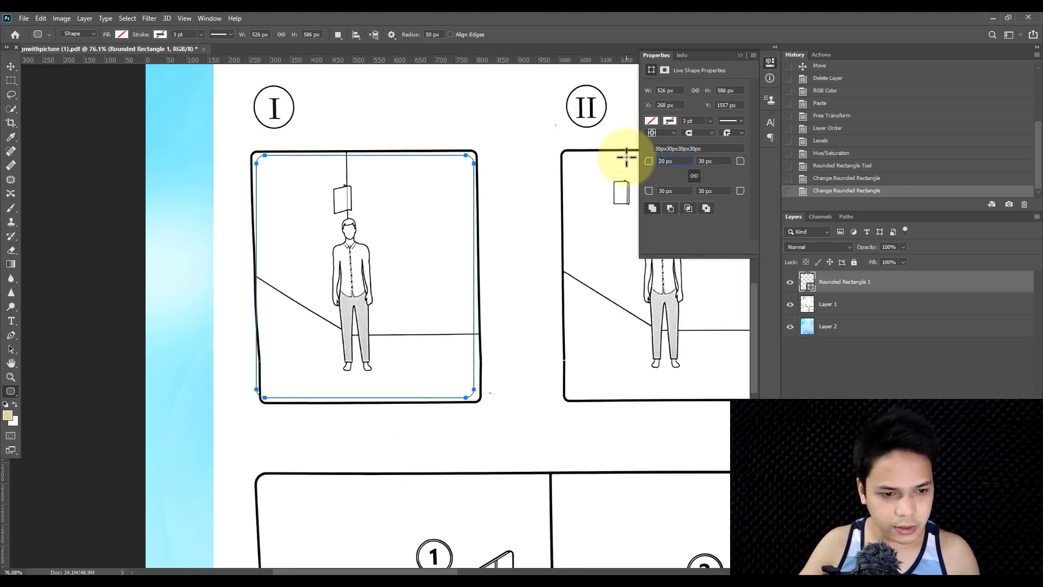
click(11, 66)
scroll(413, 220, down, 3)
scroll(421, 223, up, 2)
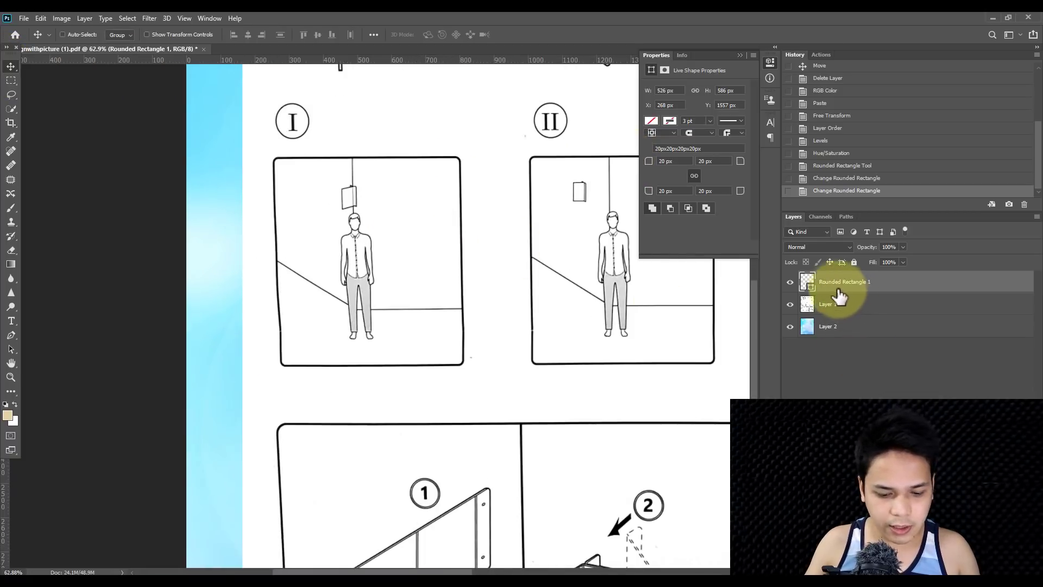
Step: Fill the rounded rectangle over panel I with red
key(p)
click(122, 34)
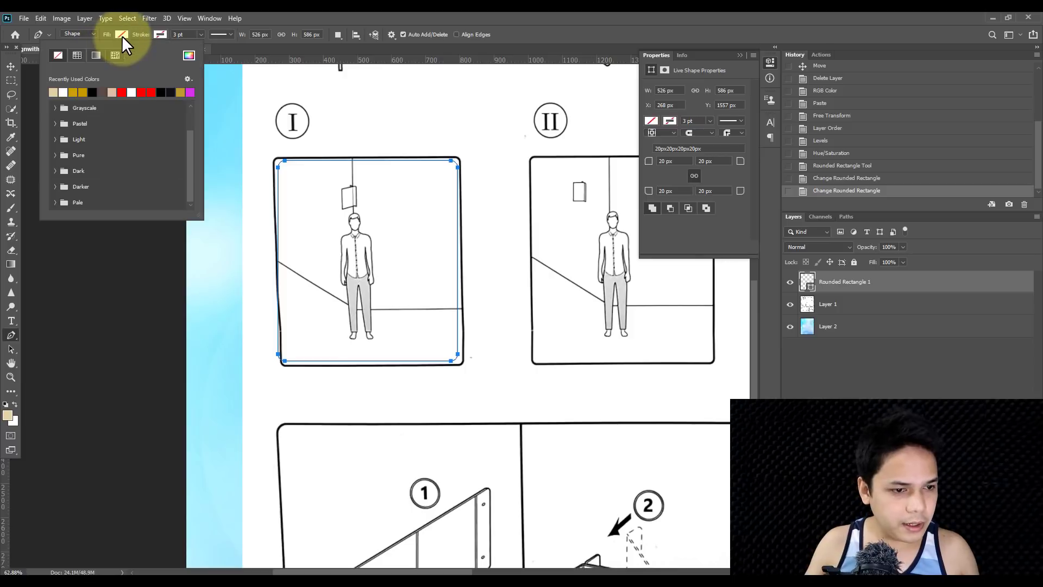
click(142, 92)
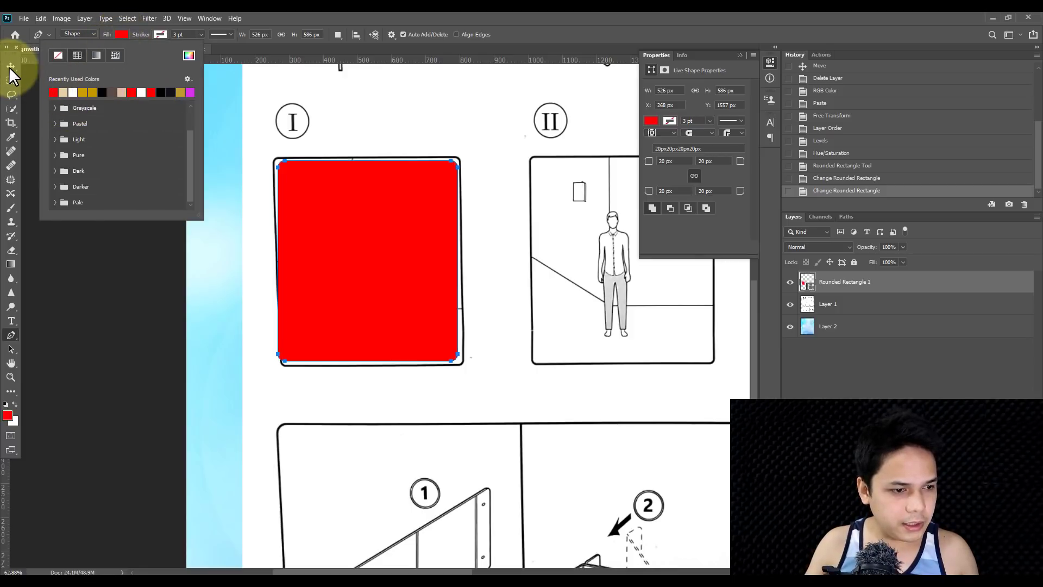
key(Escape)
key(v)
scroll(308, 171, down, 3)
scroll(208, 351, up, 2)
scroll(208, 350, up, 2)
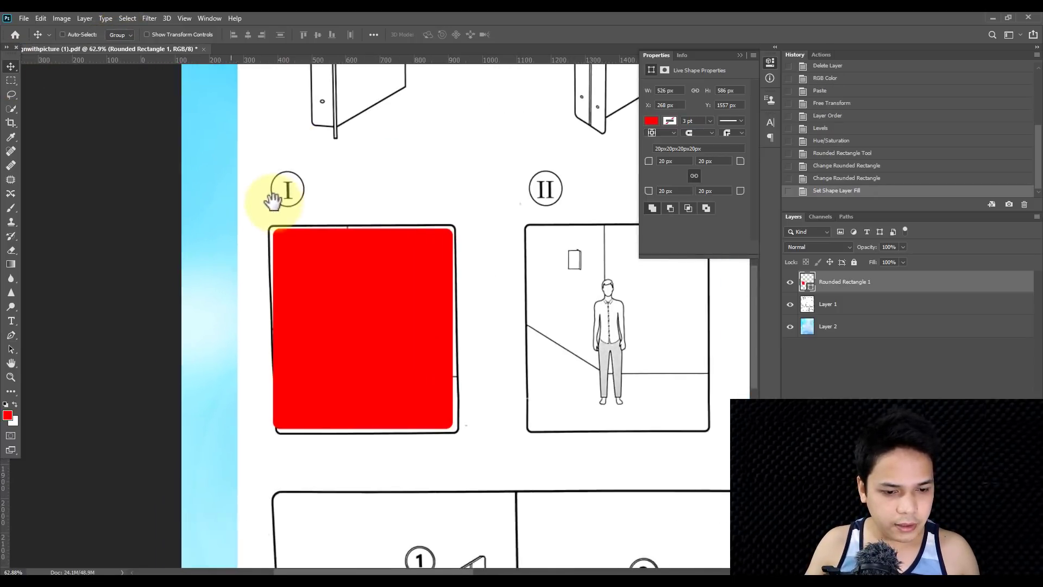
Step: Give the rounded rectangle over panel I a black stroke
key(p)
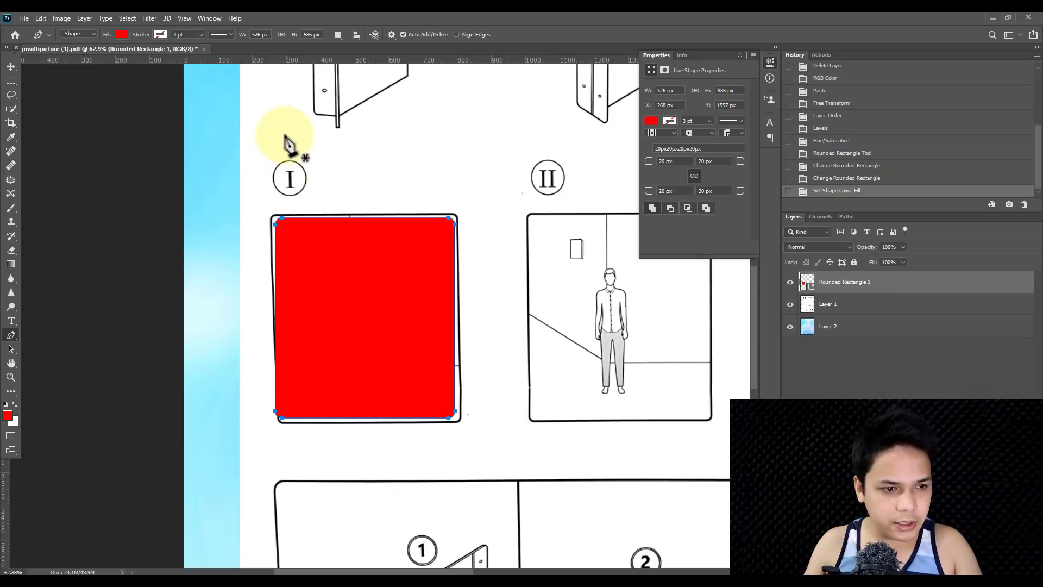
click(160, 35)
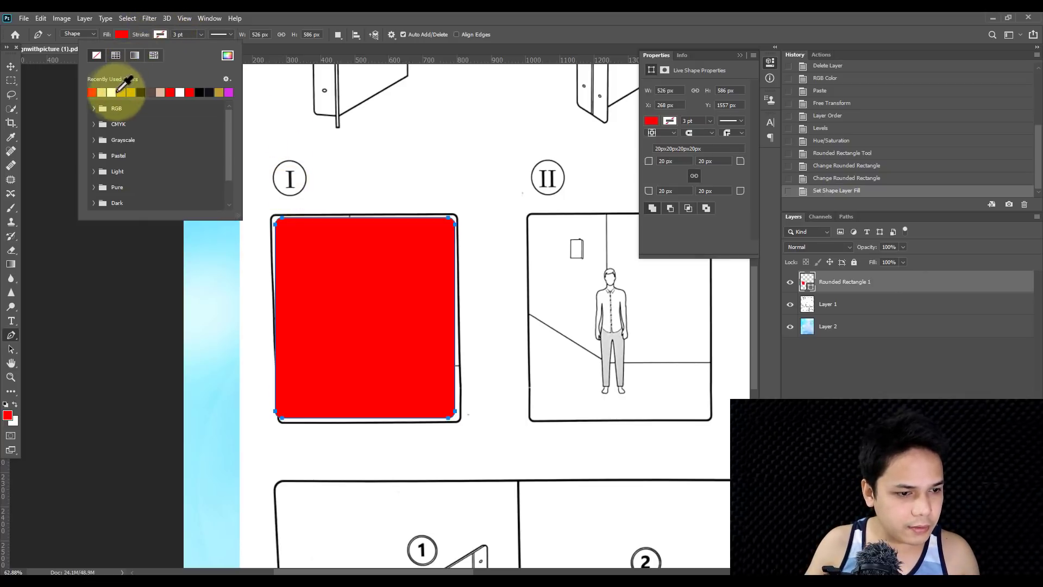
click(141, 92)
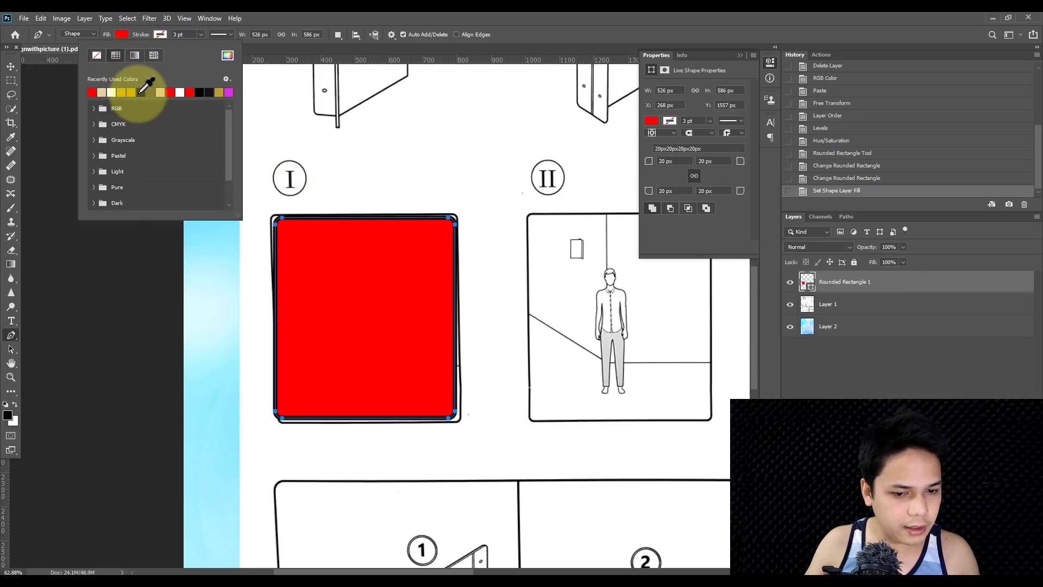
click(161, 34)
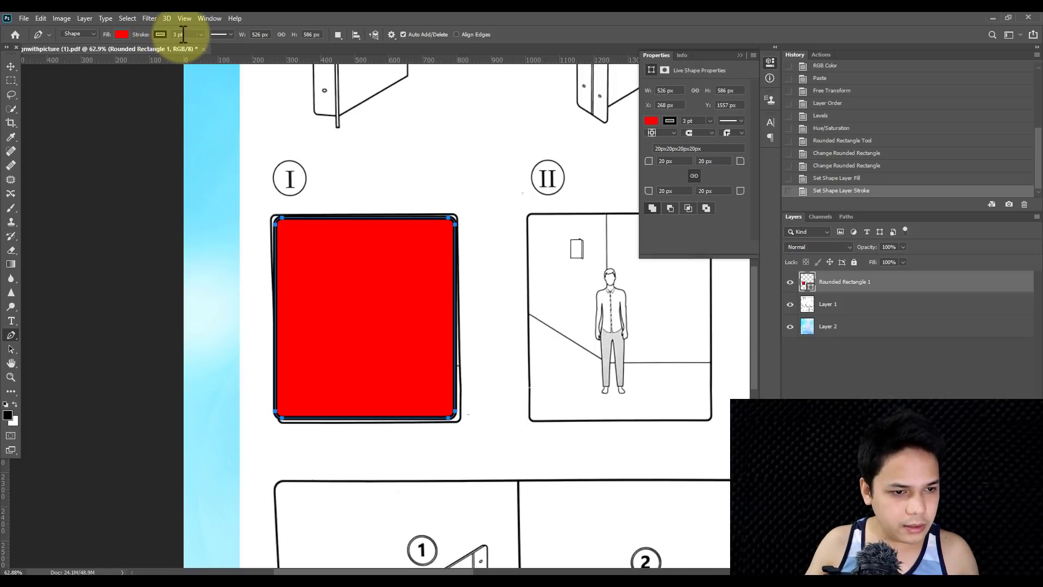
Step: Set the stroke of the rounded rectangle over panel I to 1 pt and align it to the outside of the path
click(170, 34)
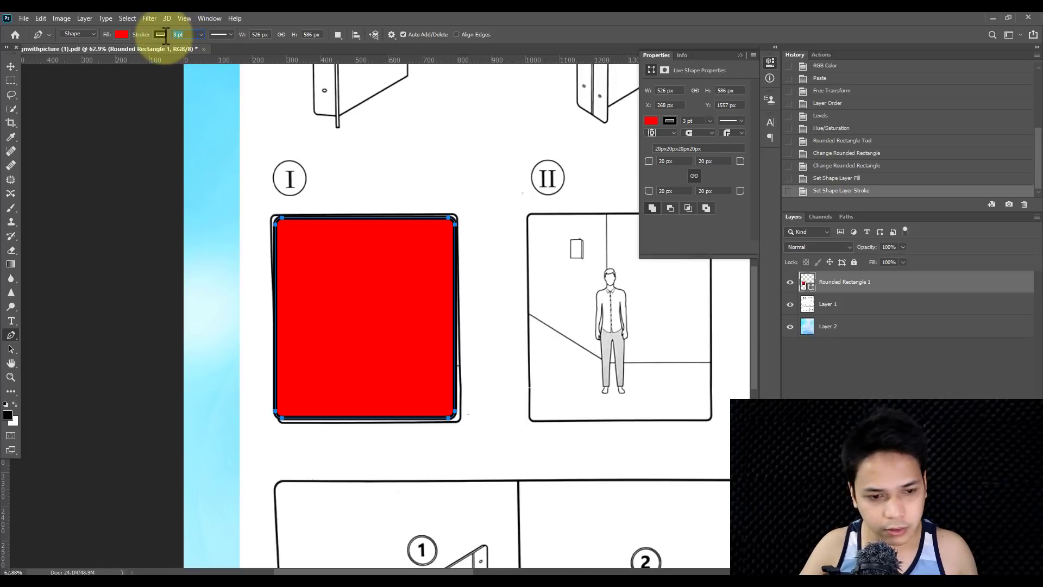
click(191, 33)
key(Return)
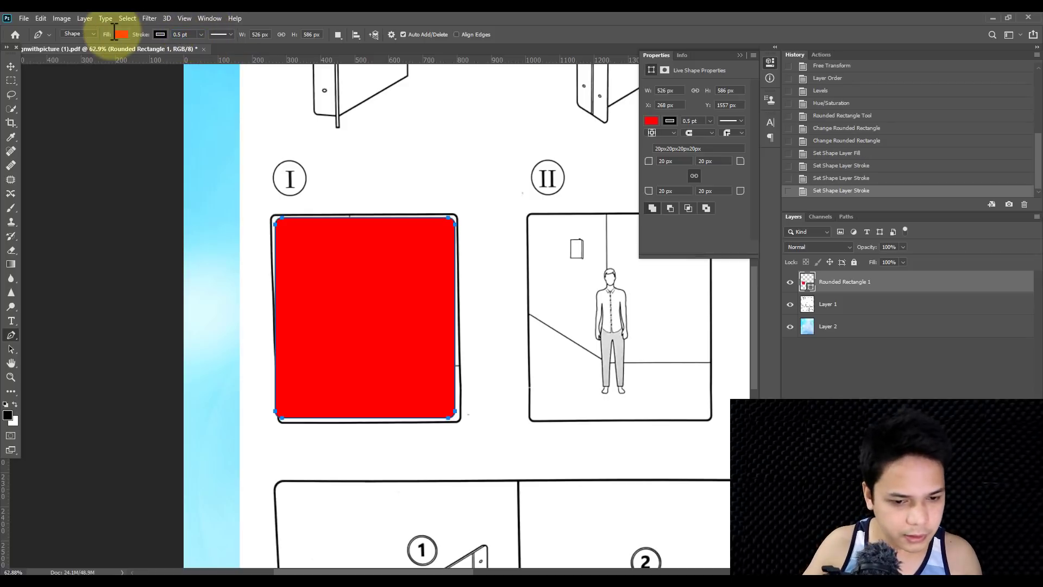
click(183, 34)
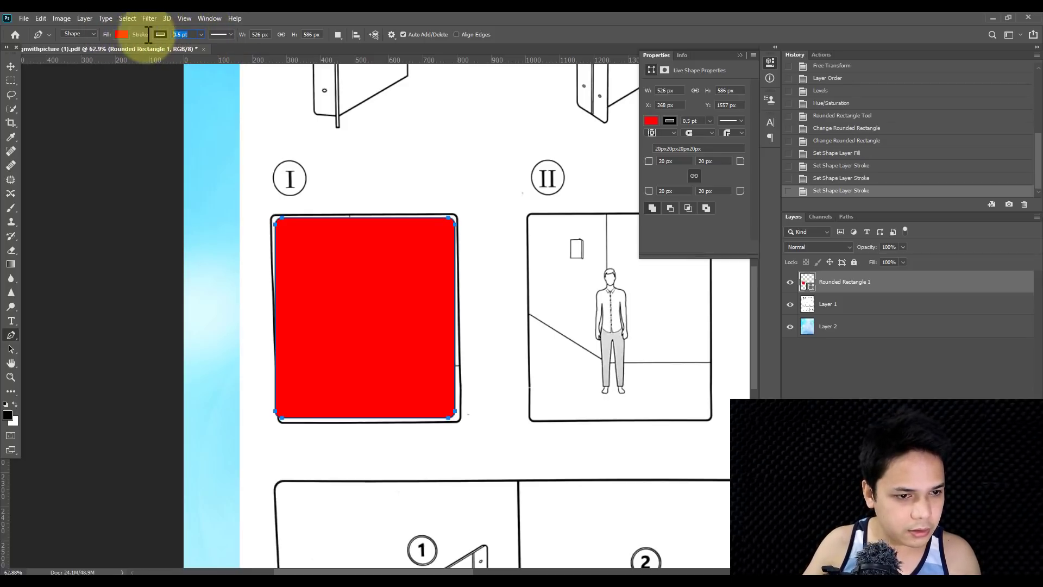
text(1)
key(Return)
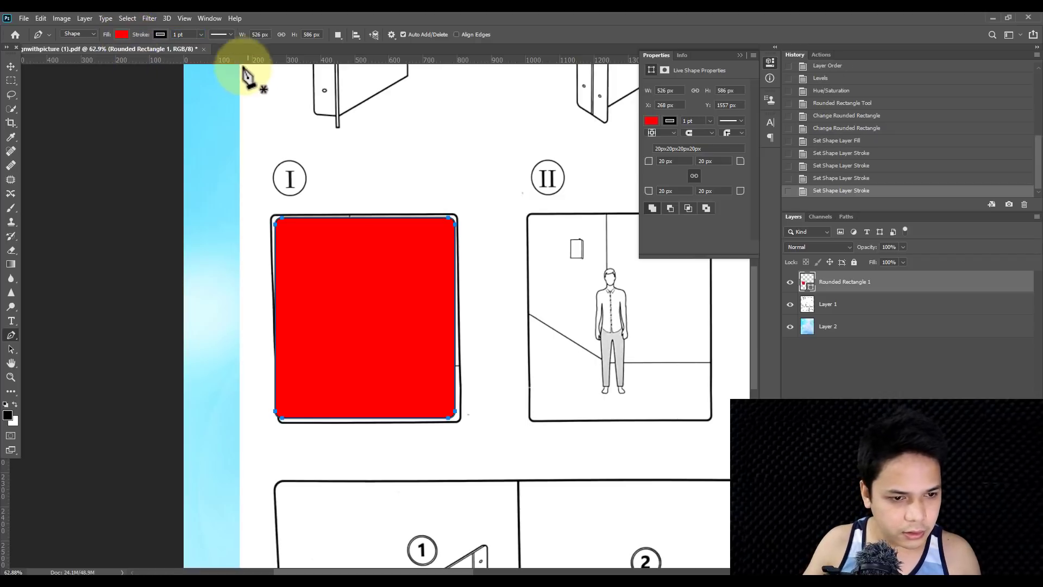
click(213, 33)
click(183, 149)
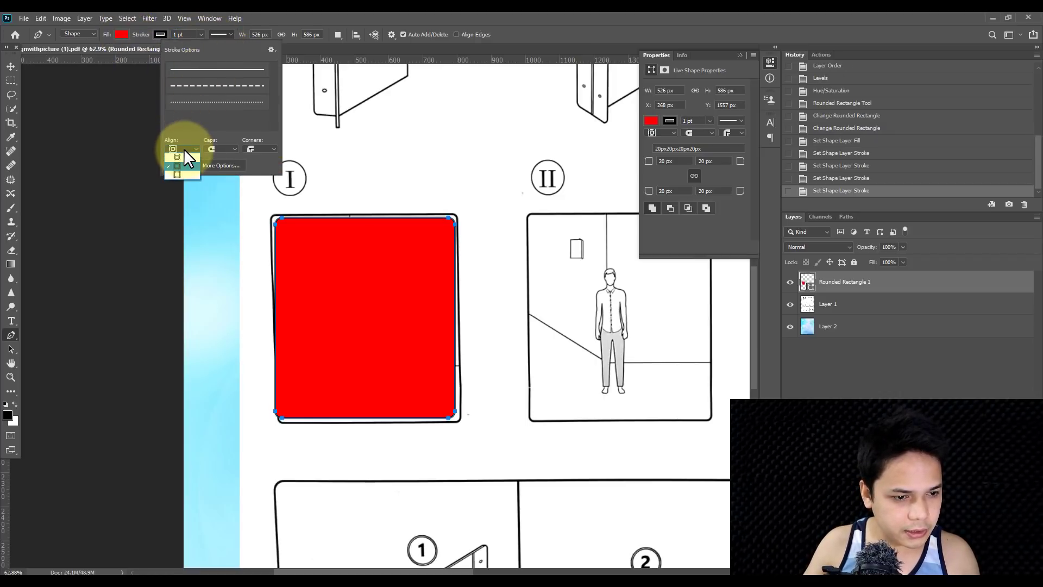
click(183, 172)
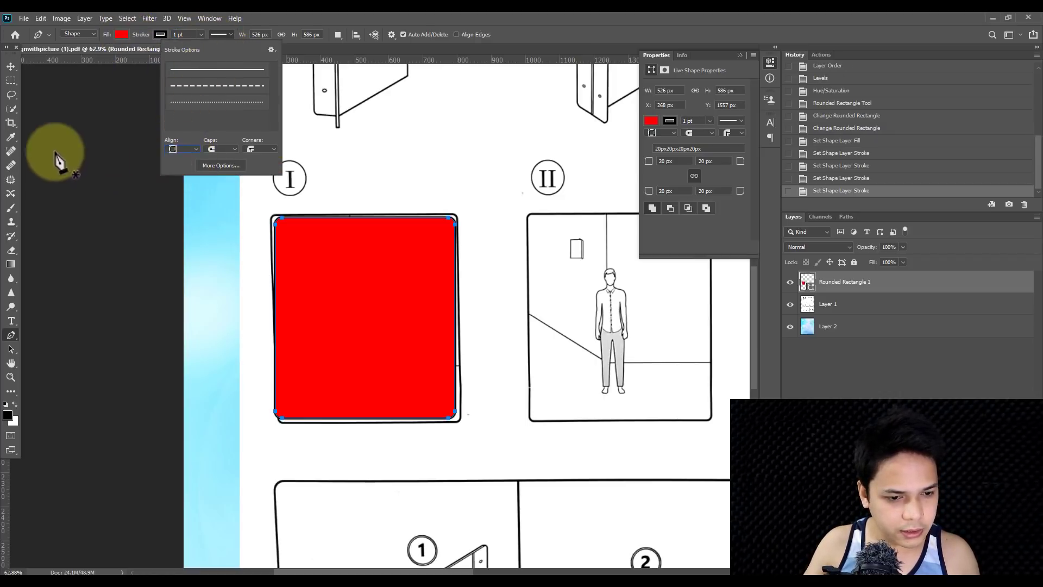
Step: Move the rounded rectangle onto the upper-left corner of panel I's frame and set its stroke to 1.5 pt
click(11, 66)
scroll(466, 226, up, 5)
drag(540, 214, 513, 216)
text(p)
text(1)
key(Return)
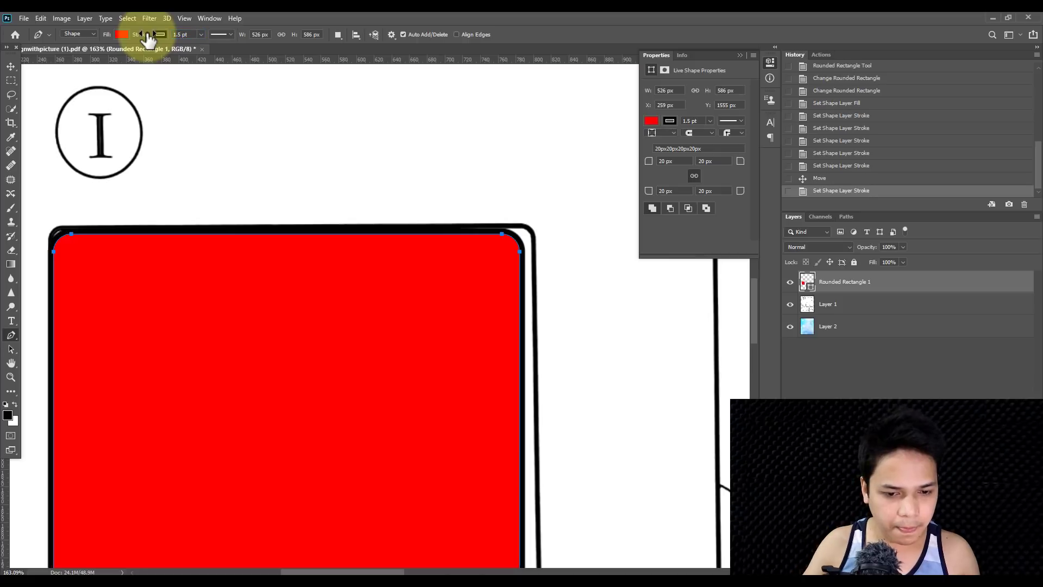
Step: Reposition the red rectangle over panel I and place duplicates of it over the frames of panels II and III
click(11, 65)
drag(354, 226, 391, 226)
scroll(391, 226, down, 3)
scroll(400, 237, down, 5)
drag(456, 272, 308, 295)
drag(221, 279, 529, 259)
scroll(530, 266, down, 3)
scroll(426, 319, up, 3)
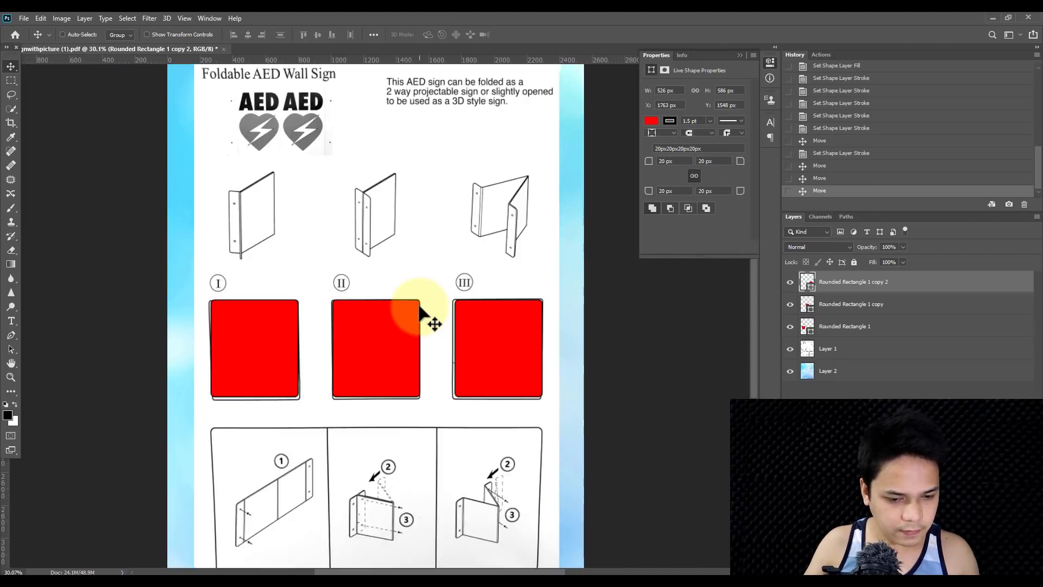
drag(427, 320, 433, 197)
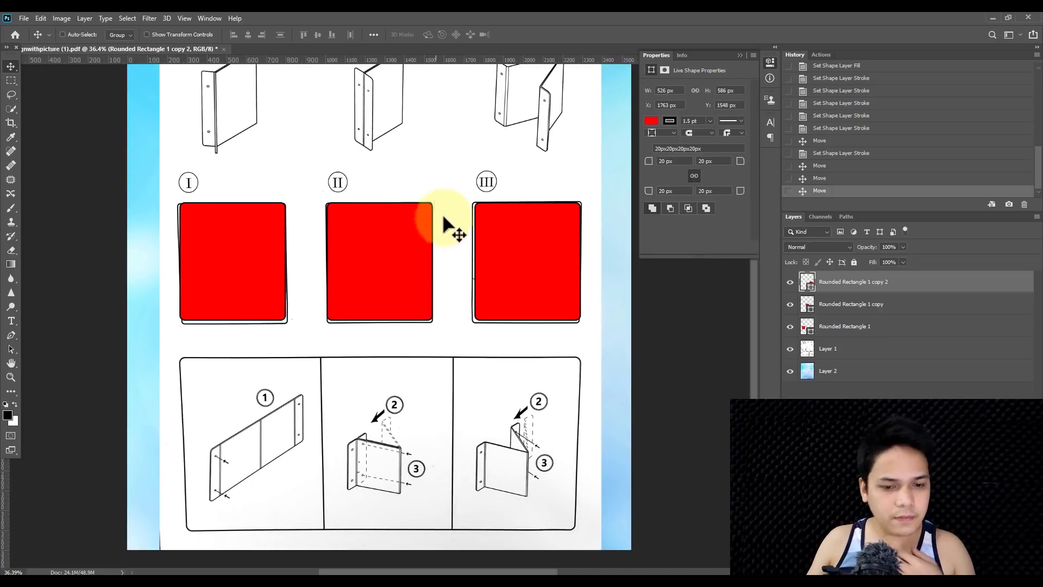
Step: Hide the scanned sheet on Layer 1 and select all three rounded rectangle layers together
shift+click(848, 327)
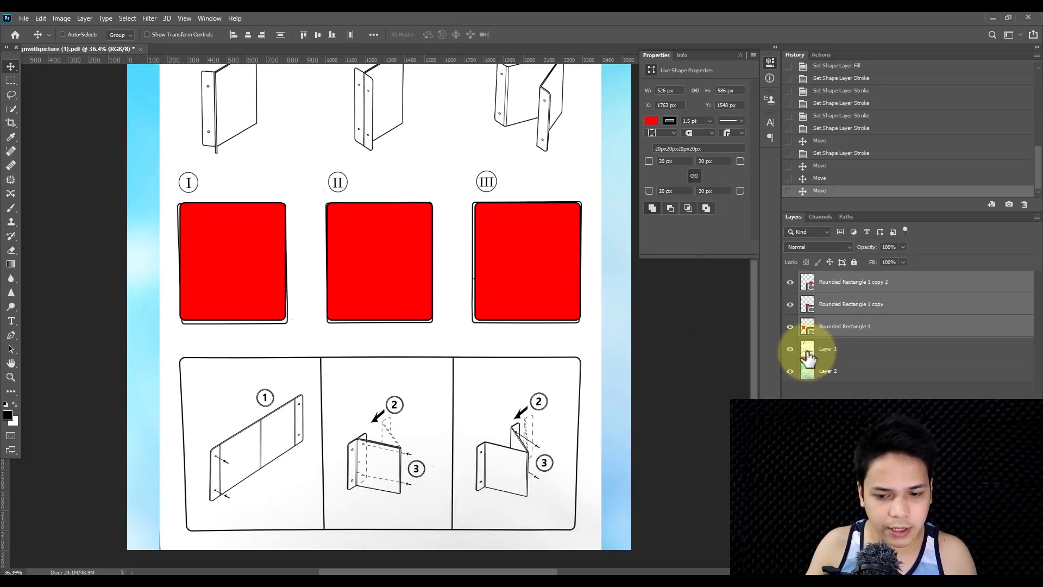
click(790, 349)
scroll(356, 233, up, 1)
drag(356, 233, 346, 302)
ctrl+click(205, 314)
ctrl+shift+click(379, 303)
right_click(521, 296)
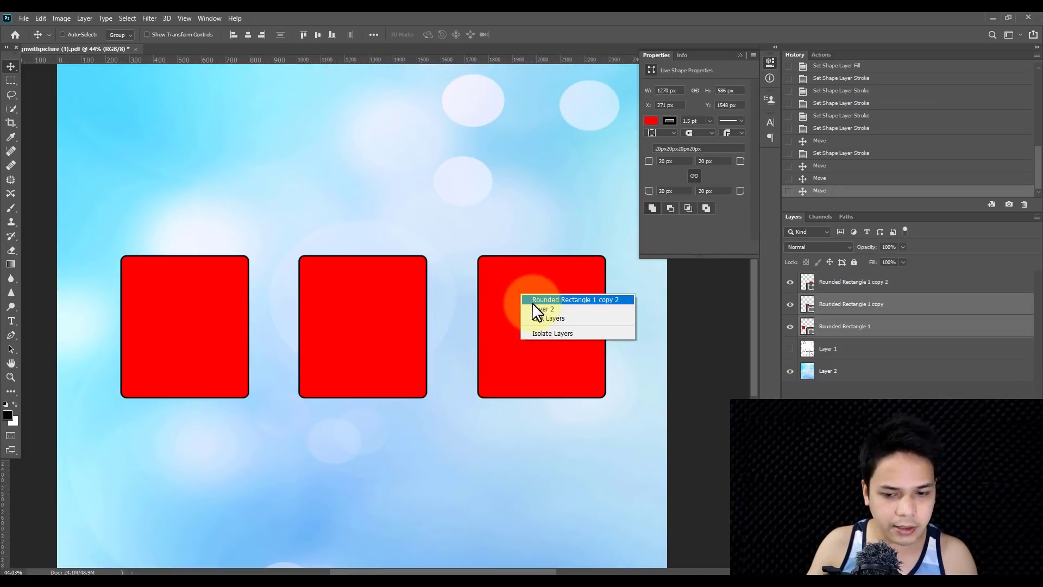
shift+click(534, 300)
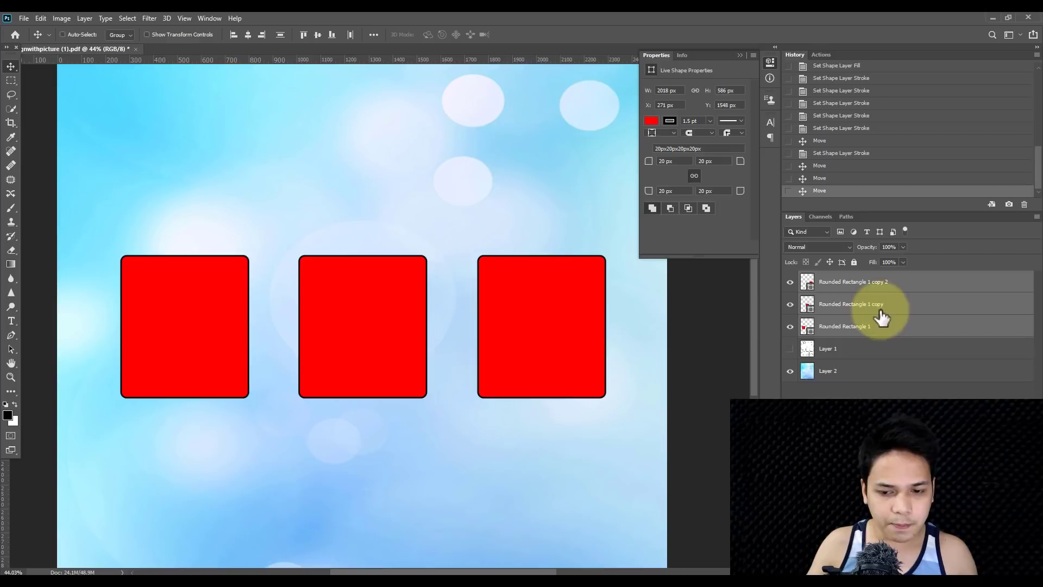
click(873, 325)
shift+click(869, 282)
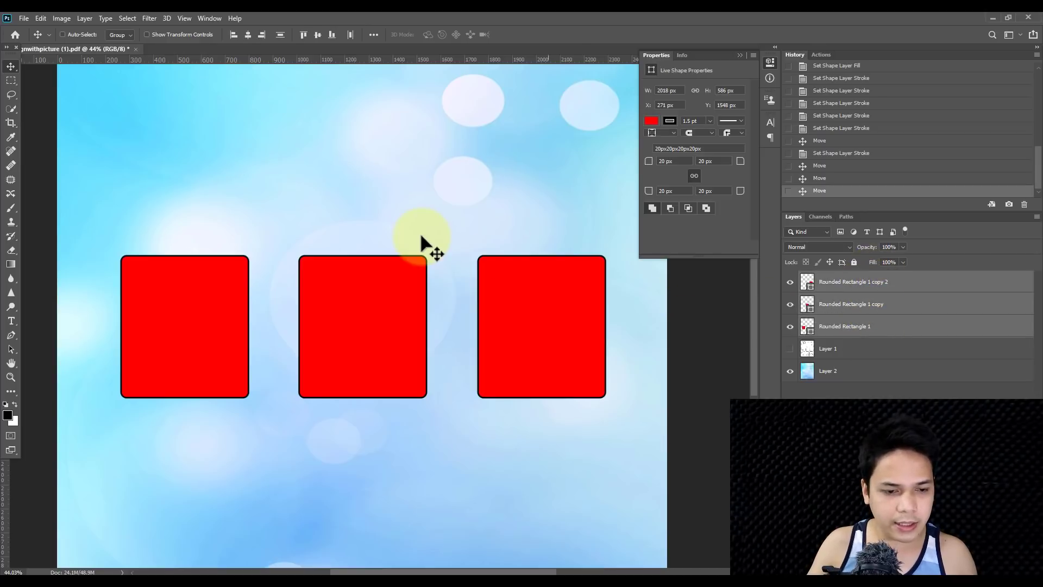
Step: Select the whole canvas, distribute the three red rectangles by their horizontal centers, and deselect
scroll(306, 205, down, 2)
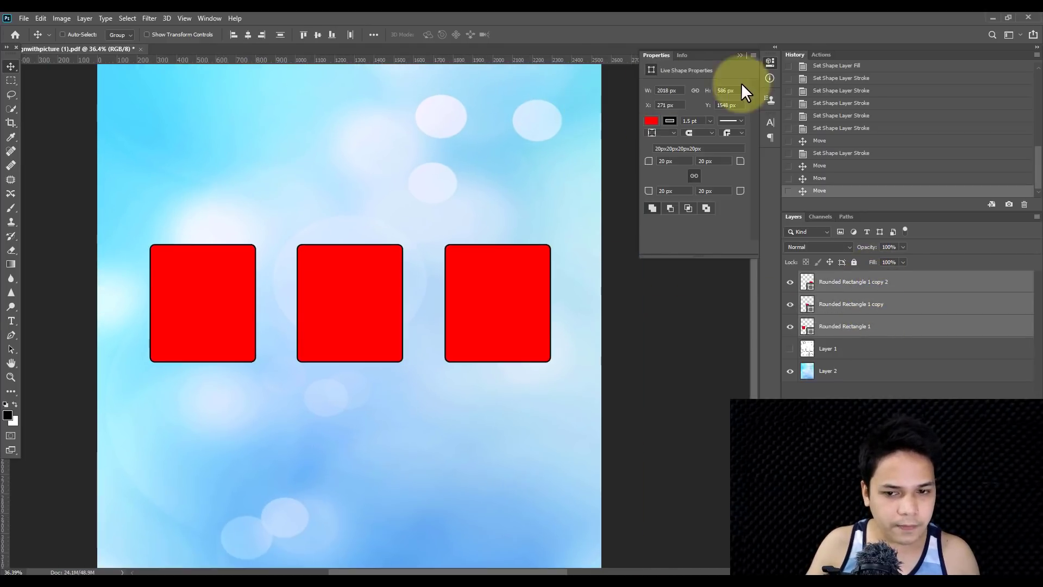
click(740, 55)
scroll(280, 186, down, 1)
key(ctrl)
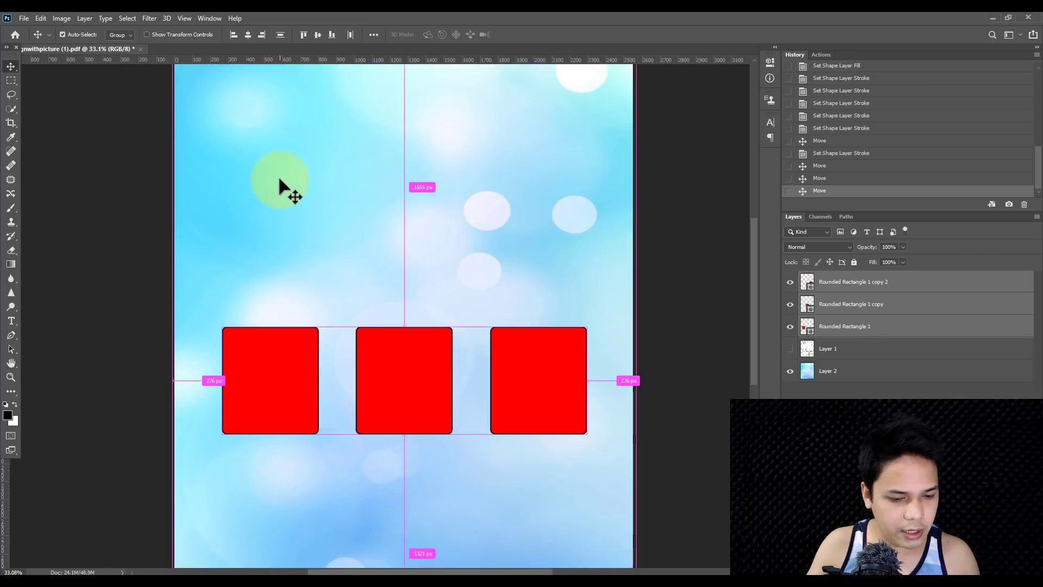
key(ctrl+a)
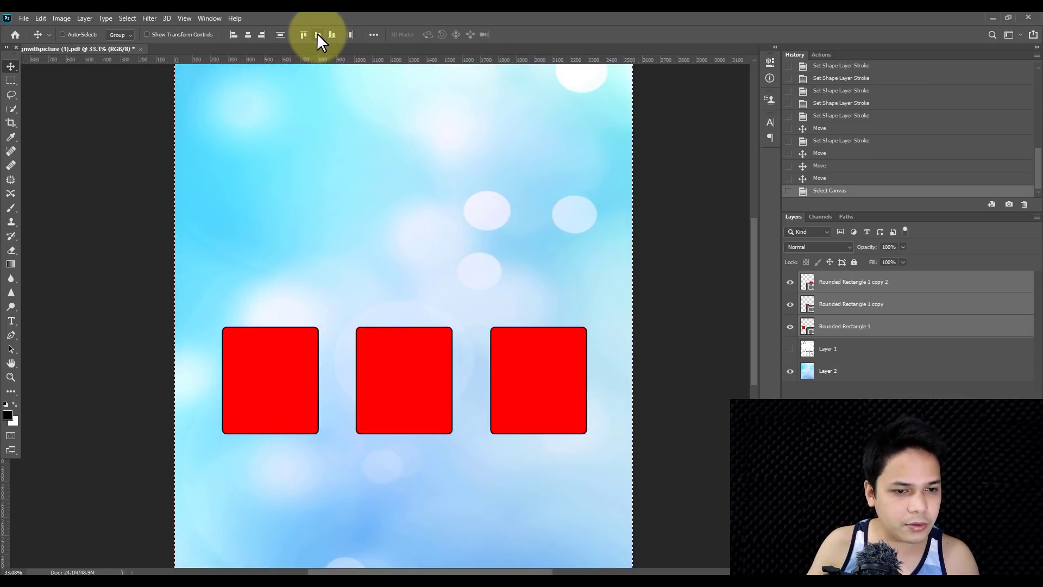
click(374, 36)
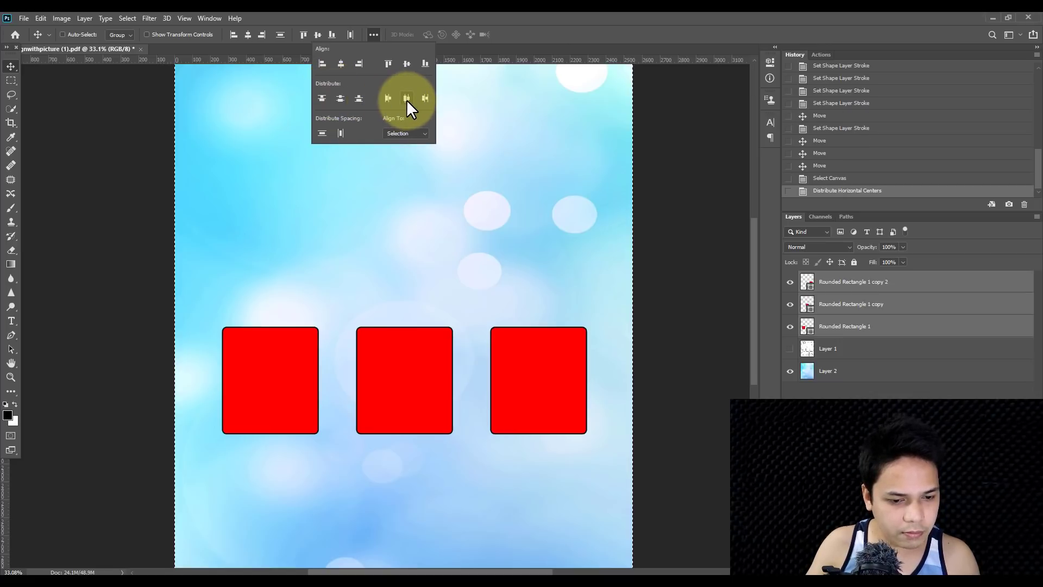
key(ctrl+d)
Step: Shift the middle rectangle toward the first one and distribute all three by horizontal centers again
mouse_move(419, 365)
mouse_down()
mouse_move(433, 370)
mouse_move(407, 371)
mouse_up()
key(ctrl+z)
click(862, 284)
shift+click(850, 329)
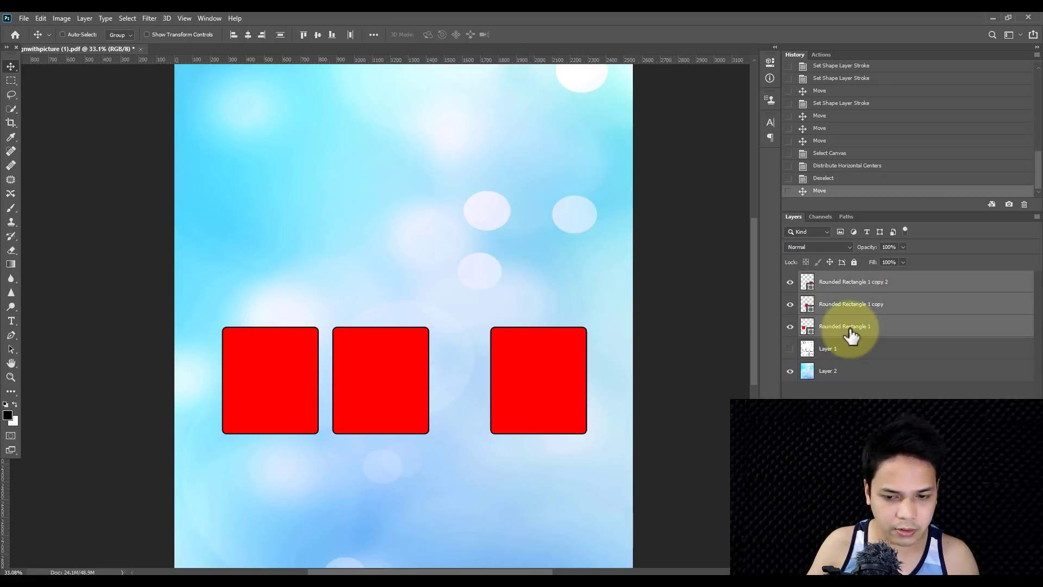
key(ctrl+a)
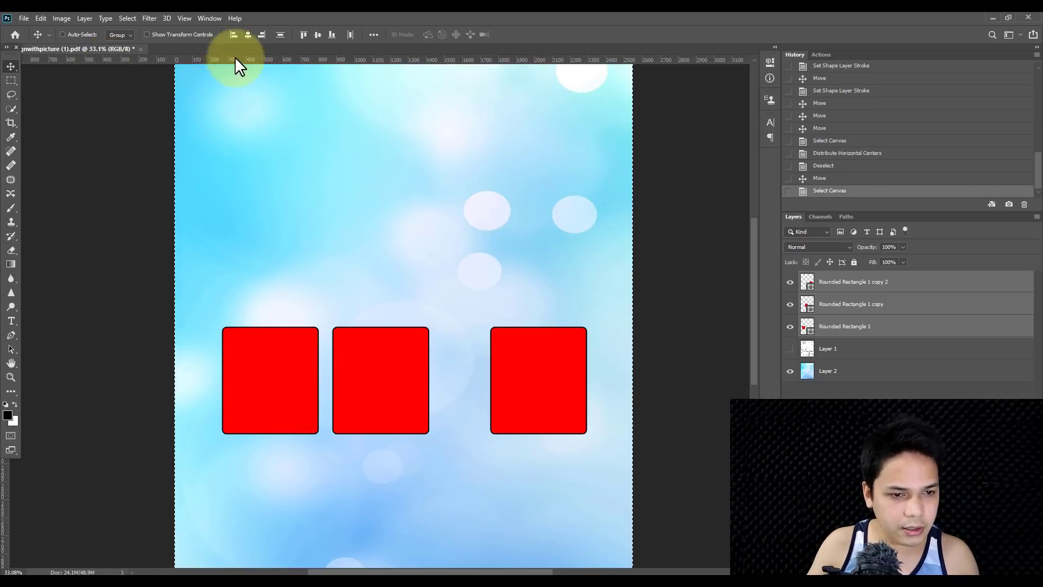
click(371, 35)
click(406, 97)
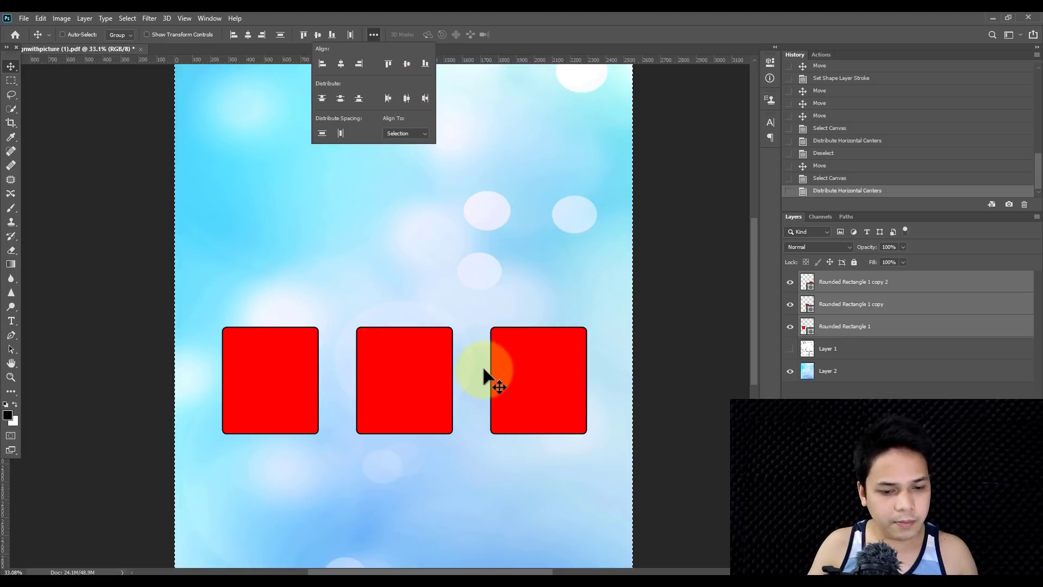
scroll(373, 435, up, 2)
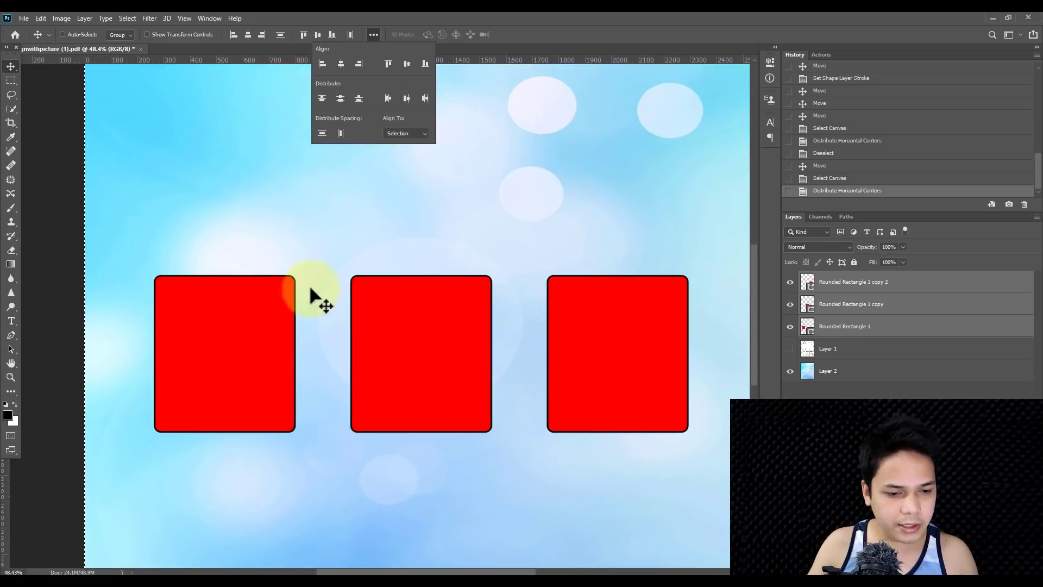
scroll(515, 348, down, 2)
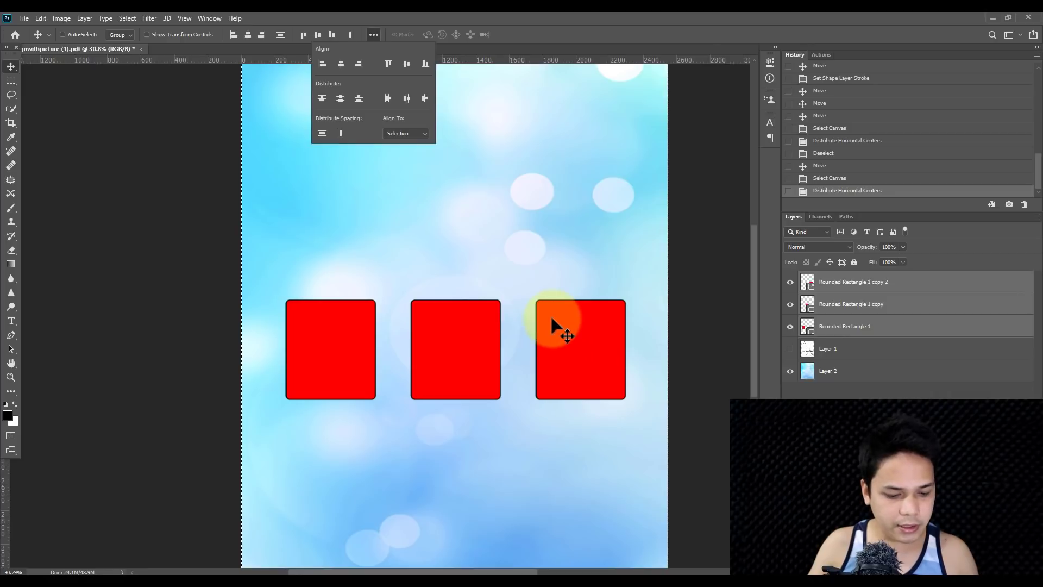
key(ctrl+d)
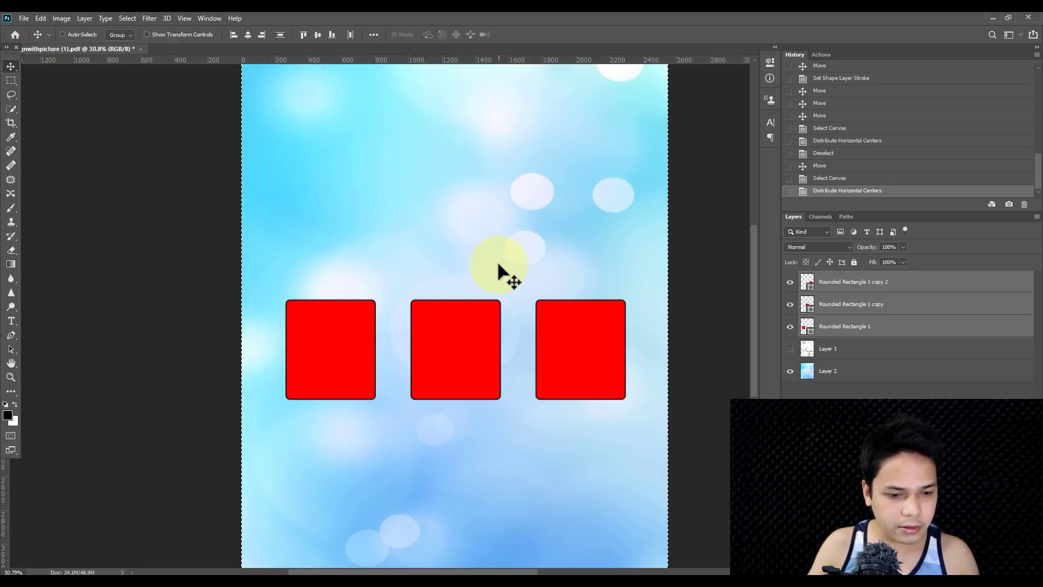
Step: Nudge the three red rectangles together slightly to the left on the page
key(shift+Left)
key(shift+Right)
key(shift+Right)
key(shift+Left)
key(shift+Left)
key(shift+Left)
scroll(505, 239, down, 3)
scroll(354, 391, up, 3)
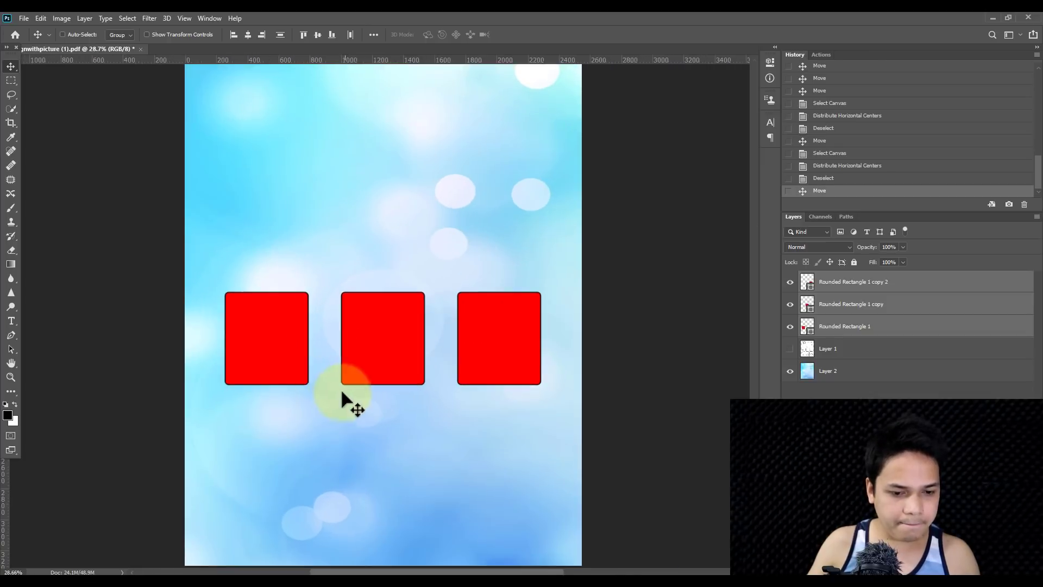
Step: Show Layer 1 above the three rectangles and copy an area of about 626 × 644 px around panel I to a new layer
drag(834, 357, 850, 280)
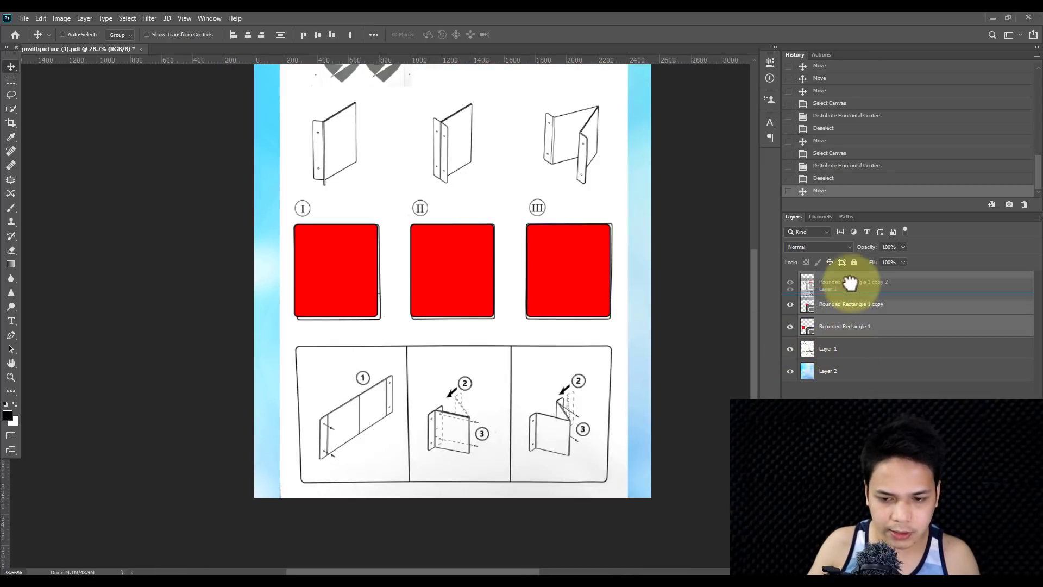
scroll(228, 268, up, 5)
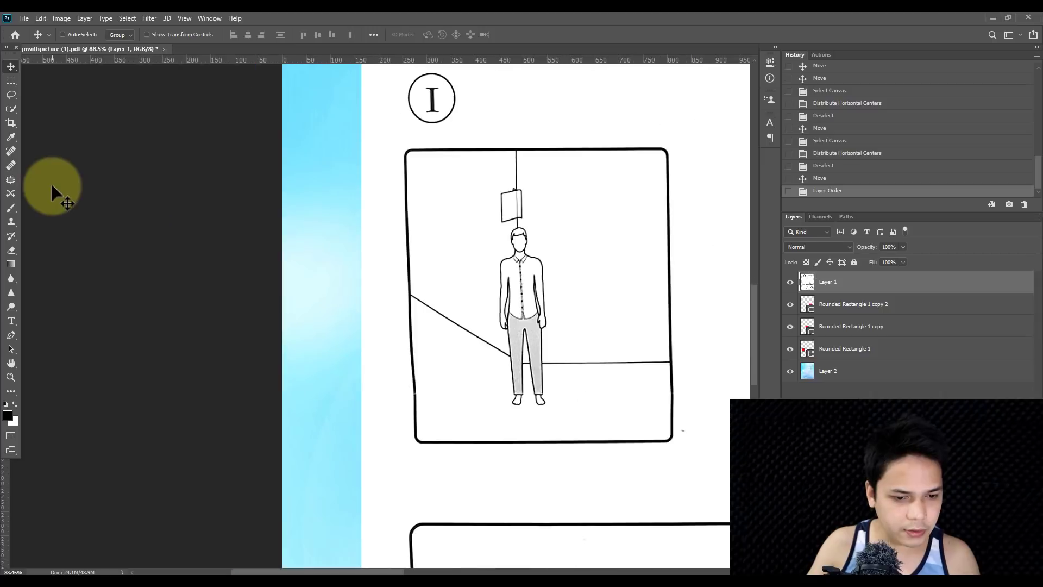
click(11, 82)
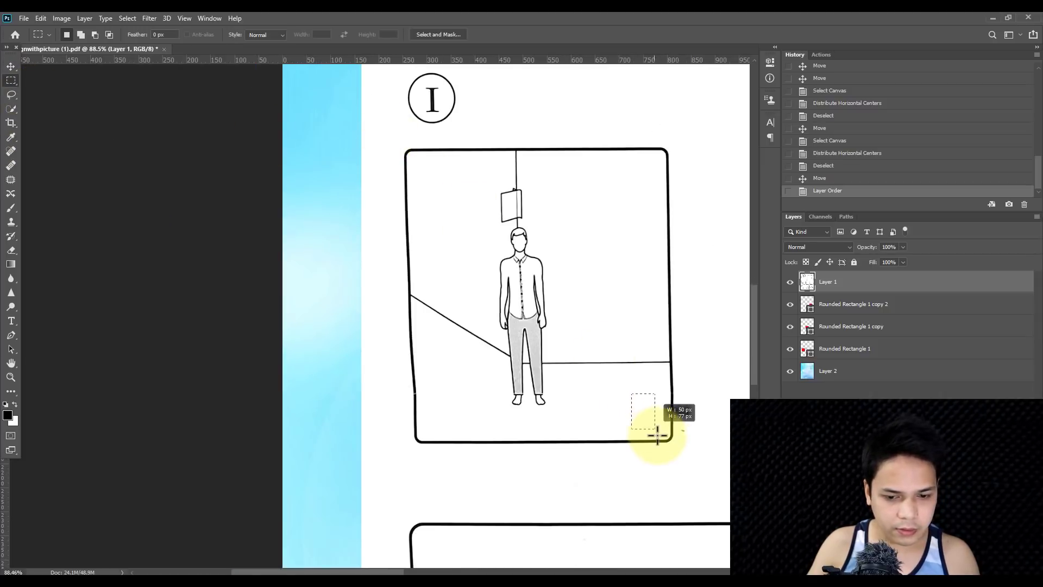
drag(648, 413, 670, 442)
drag(391, 140, 692, 450)
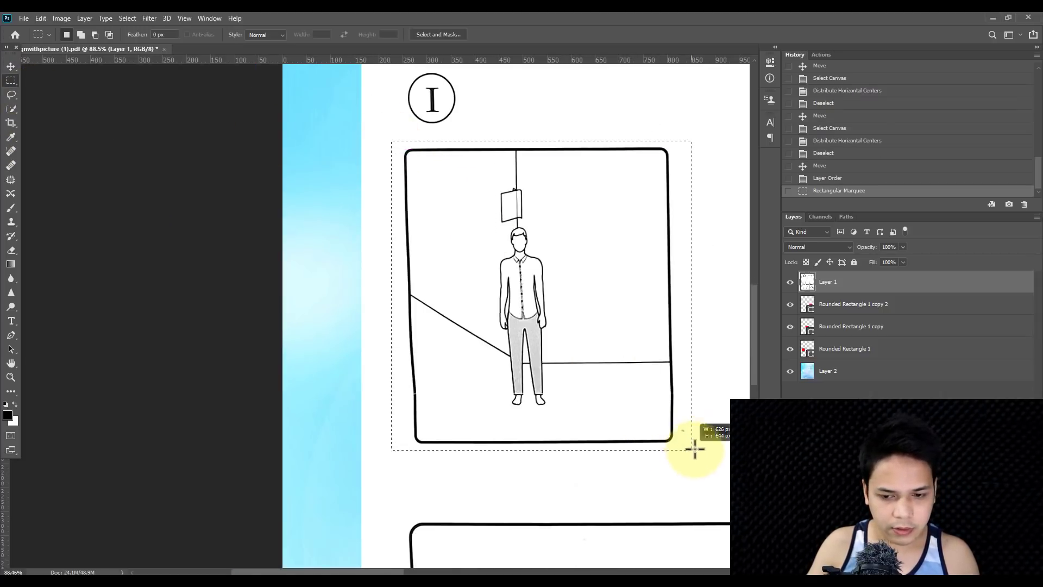
key(ctrl+j)
Step: Marquee-select the whole panel II frame and copy it from Layer 1 to its own layer
drag(561, 295, 253, 303)
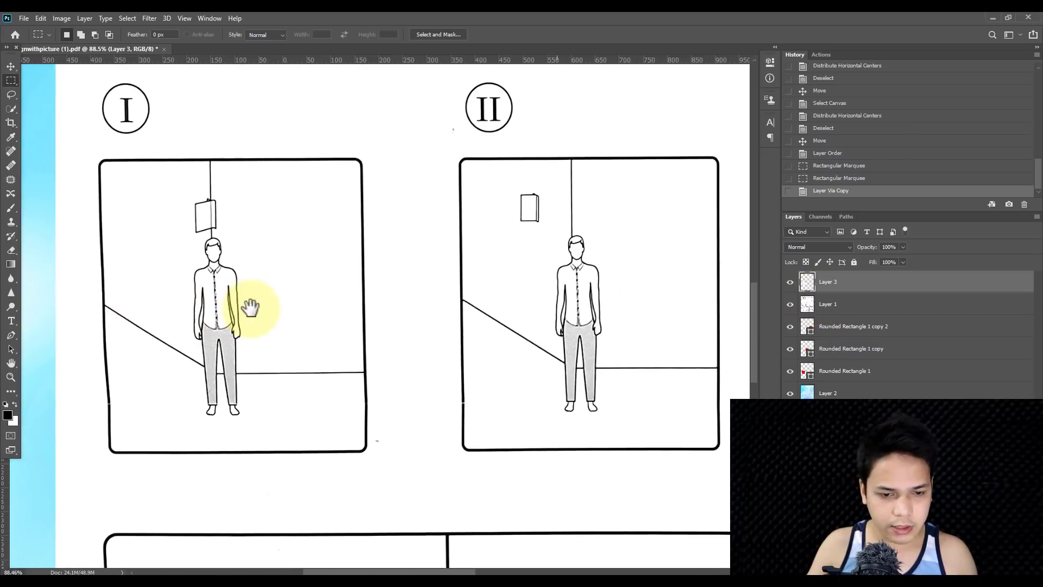
drag(449, 147, 726, 469)
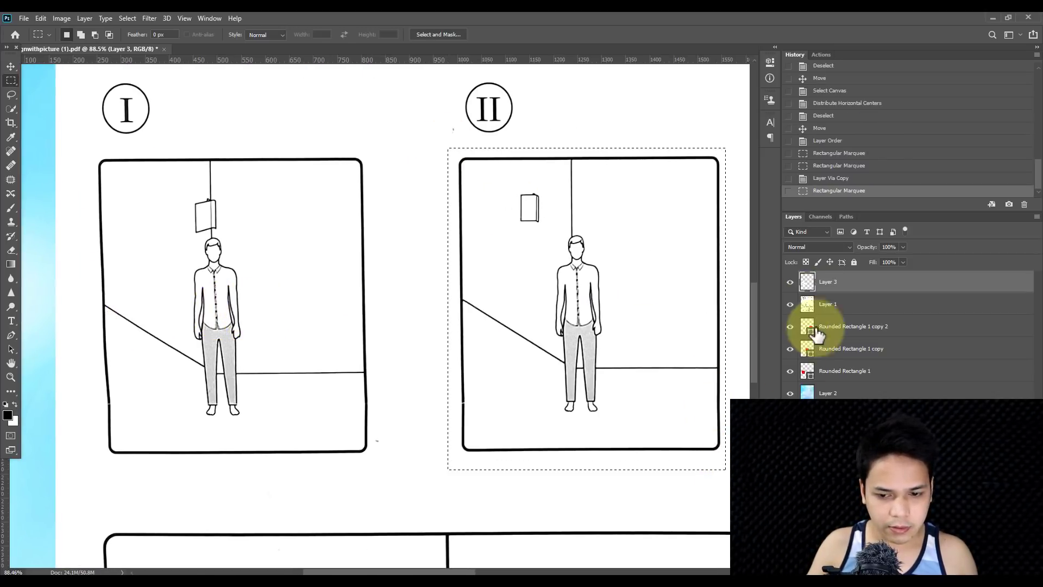
click(830, 305)
key(ctrl+j)
Step: Copy an area of about 606 × 662 px around panel III from Layer 1 to its own layer, and hide Layer 1
drag(676, 340, 74, 343)
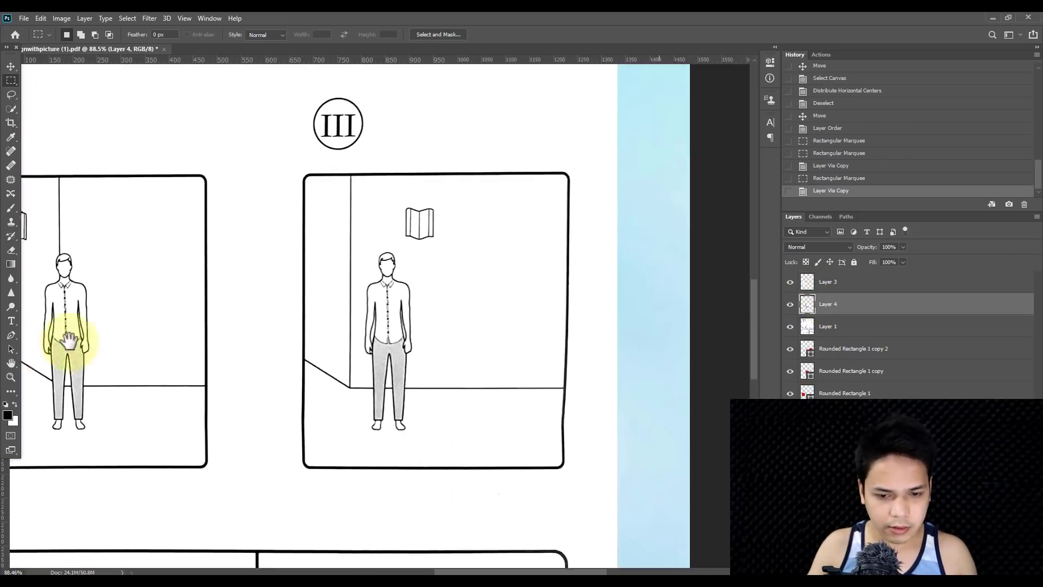
drag(214, 167, 504, 483)
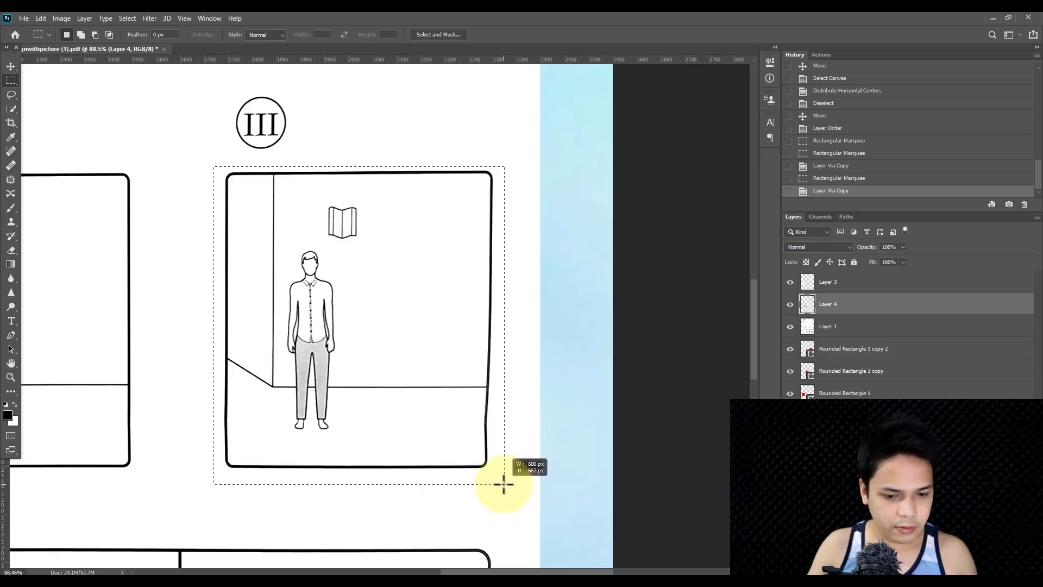
click(831, 327)
key(ctrl+j)
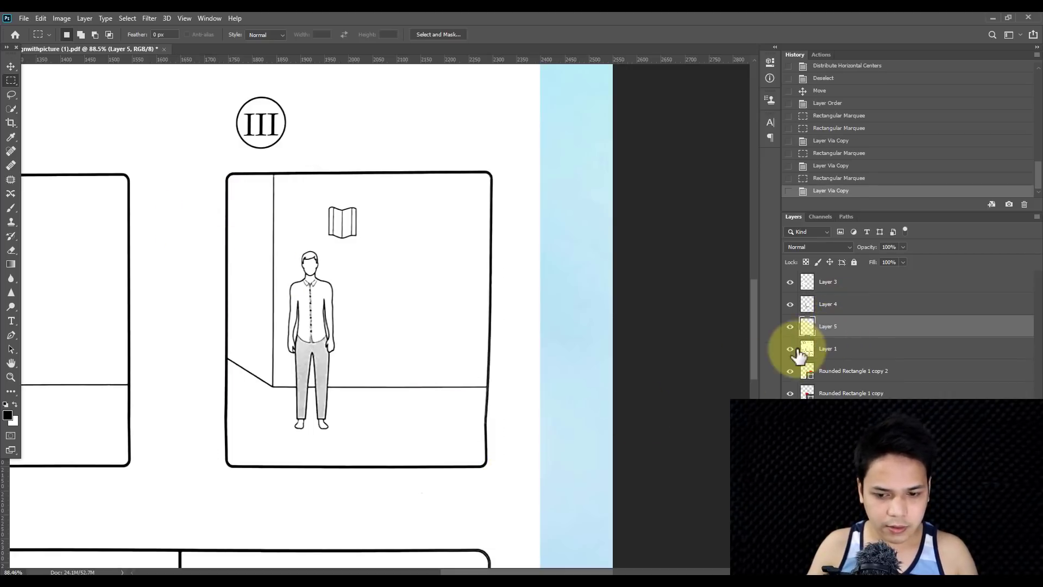
click(789, 349)
scroll(456, 321, down, 5)
scroll(535, 309, up, 3)
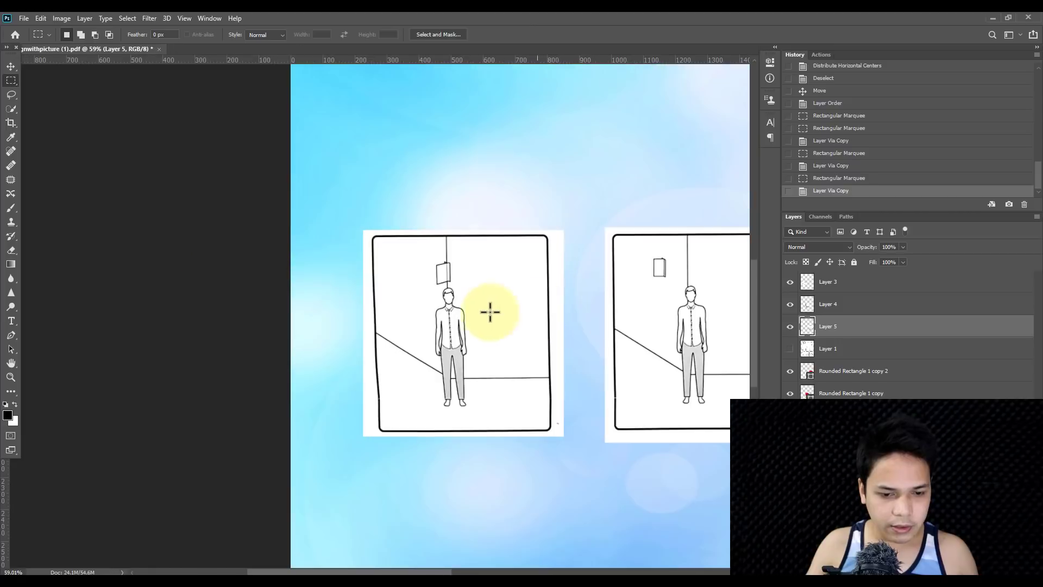
Step: Place Layer 3 directly above the Rounded Rectangle 1 layer and clip the panel I drawing to that rectangle
click(11, 66)
right_click(475, 337)
click(483, 333)
scroll(484, 343, up, 3)
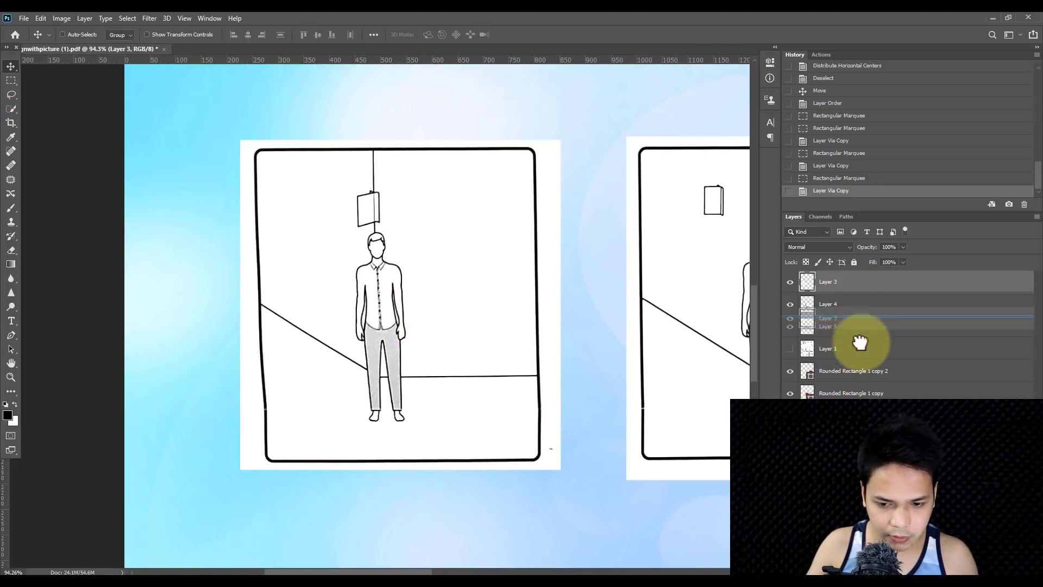
drag(858, 394, 861, 395)
right_click(869, 396)
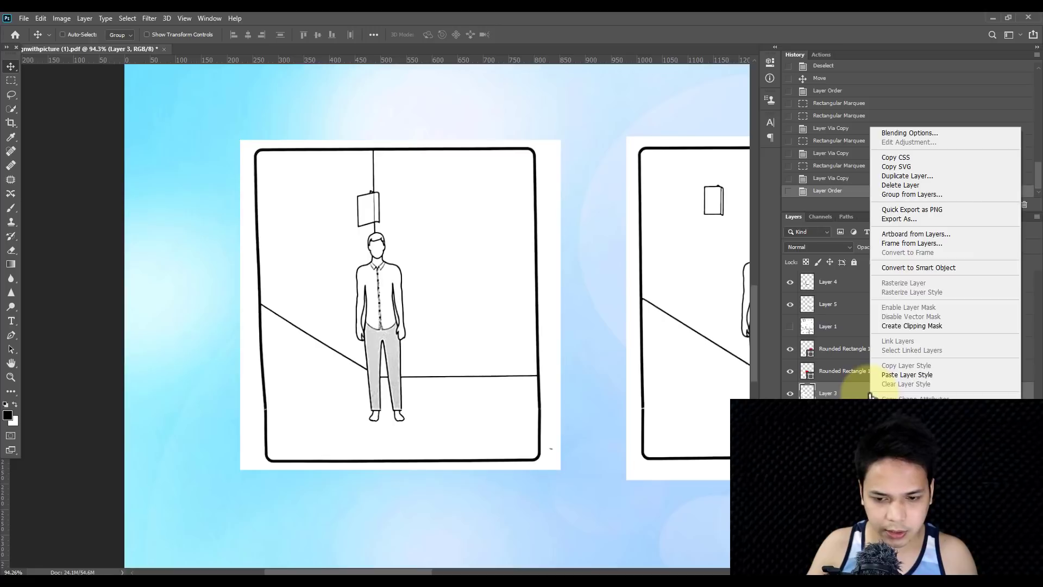
click(928, 330)
Step: Skew the panel I drawing's lower-left corner outward, to about 105.6% width, so its old left border falls outside the frame
scroll(347, 355, up, 3)
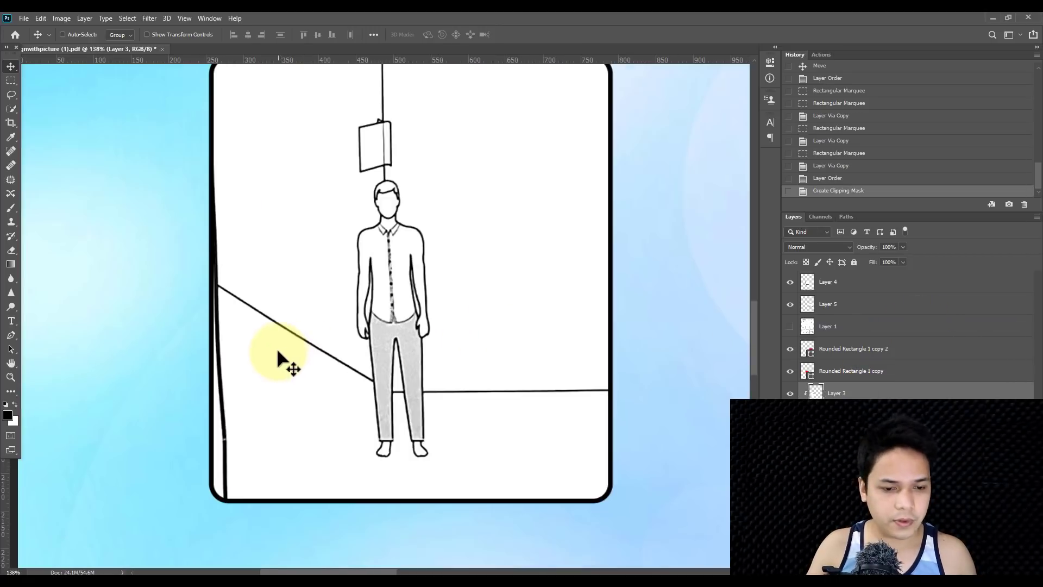
scroll(296, 401, up, 1)
key(ctrl+t)
drag(341, 372, 356, 326)
scroll(376, 342, down, 2)
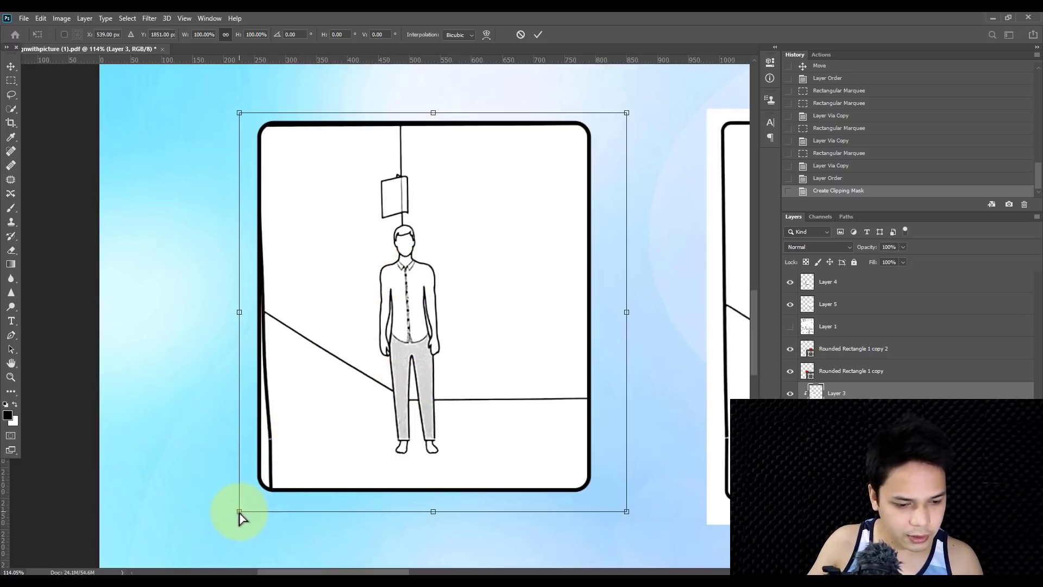
drag(239, 512, 217, 512)
key(Return)
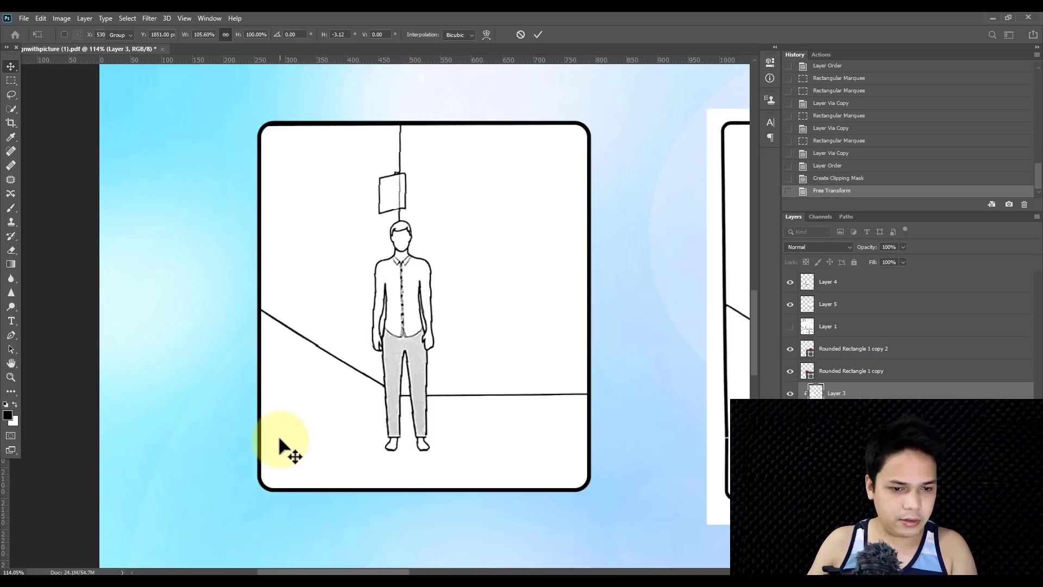
Step: Place Layer 4 directly above Rounded Rectangle 1 copy and clip the panel II drawing to it
scroll(337, 391, down, 5)
scroll(449, 349, up, 3)
right_click(442, 298)
click(489, 308)
drag(841, 289, 843, 354)
right_click(842, 354)
click(879, 325)
Step: Skew the panel II drawing's lower-left corner outward by about 1.3° so its old left border falls outside the frame
scroll(362, 350, up, 1)
key(ctrl+t)
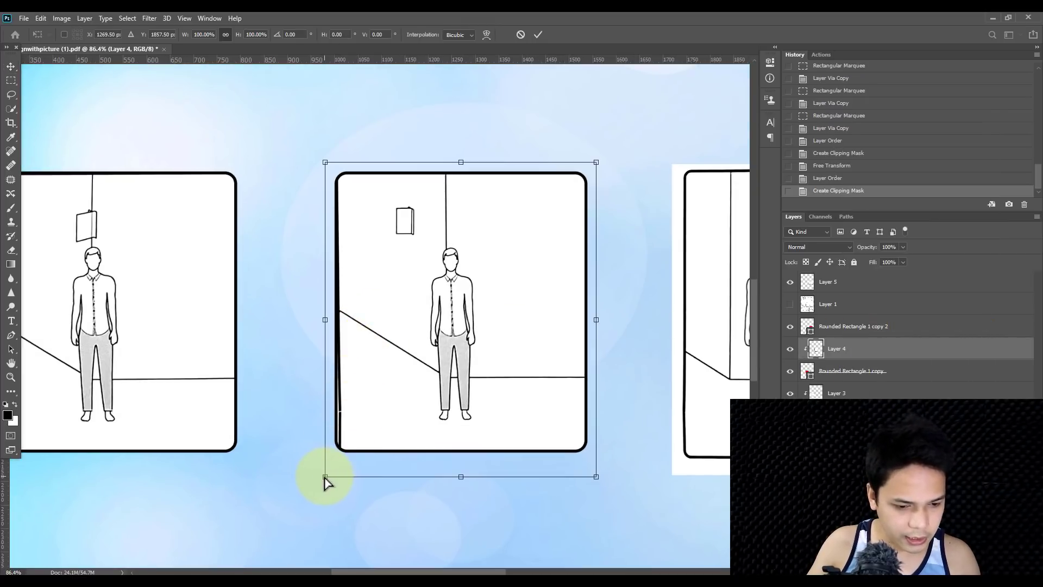
drag(324, 478, 319, 478)
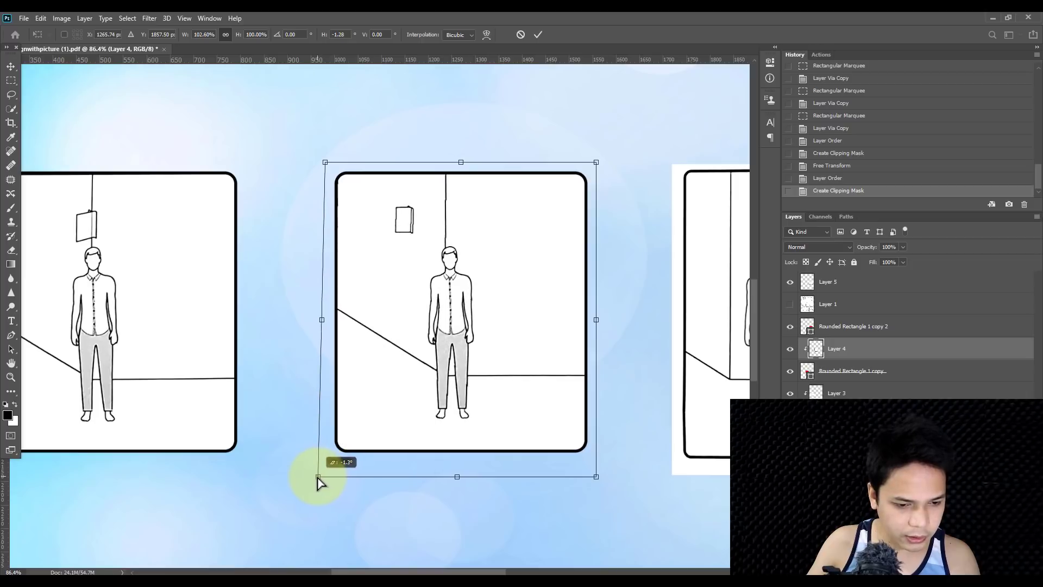
key(Return)
Step: Place Layer 5 directly above Rounded Rectangle 1 copy 2 and clip the panel III drawing to it
scroll(337, 461, down, 3)
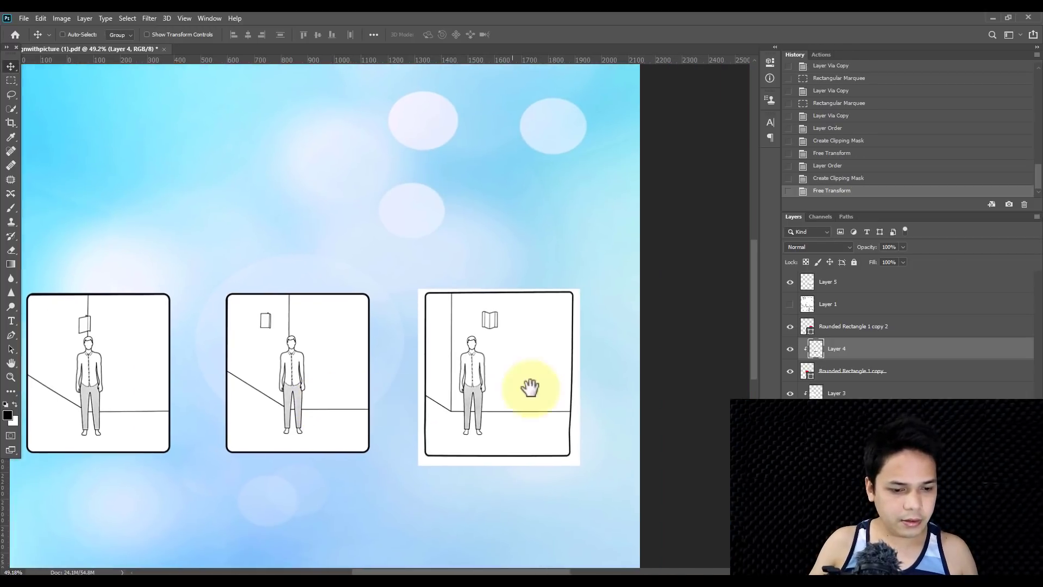
scroll(550, 387, left, 3)
scroll(379, 385, up, 1)
right_click(458, 358)
click(472, 361)
scroll(463, 370, up, 5)
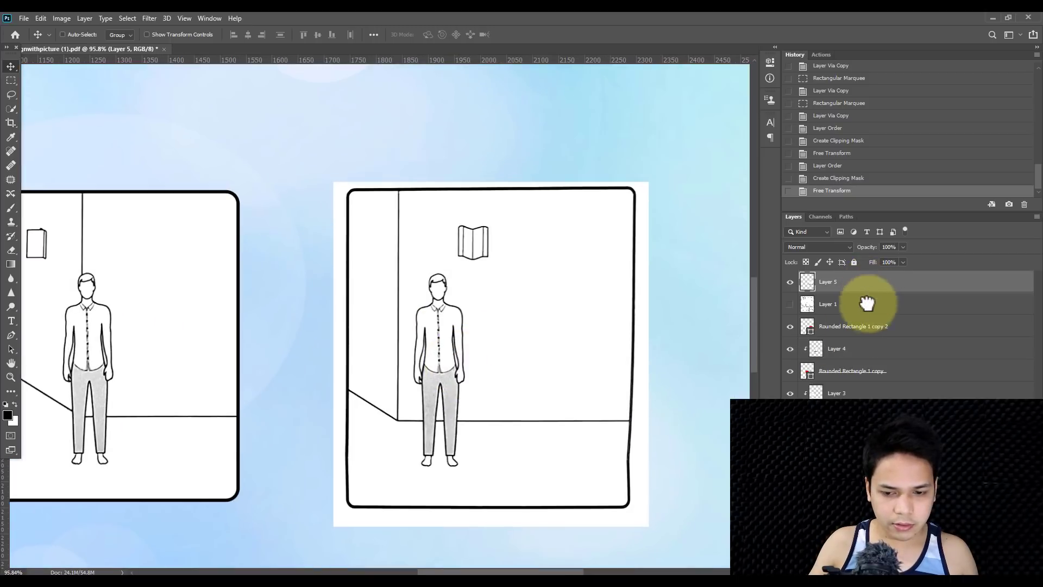
drag(864, 318, 863, 315)
right_click(862, 303)
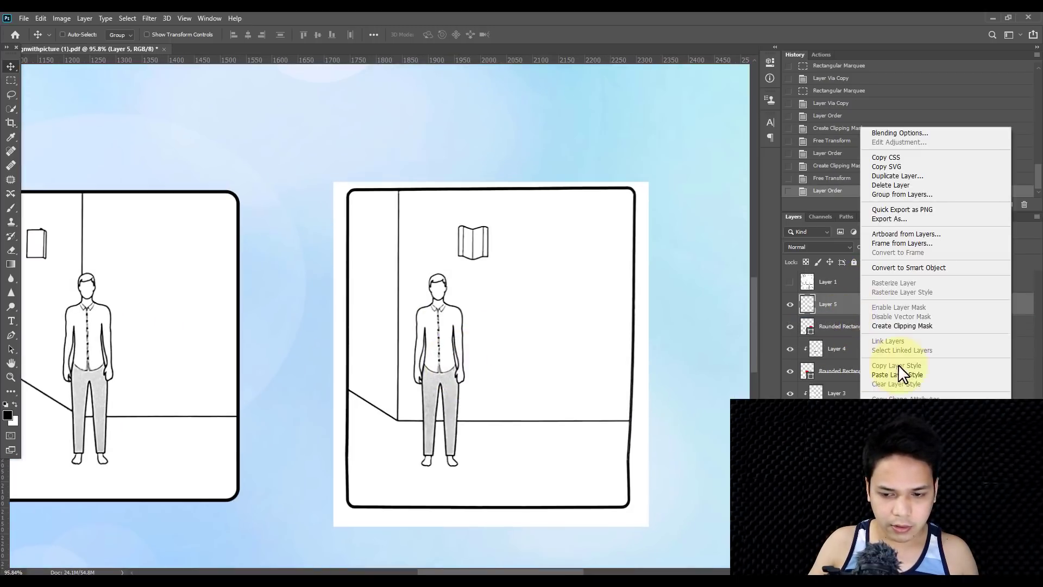
click(910, 326)
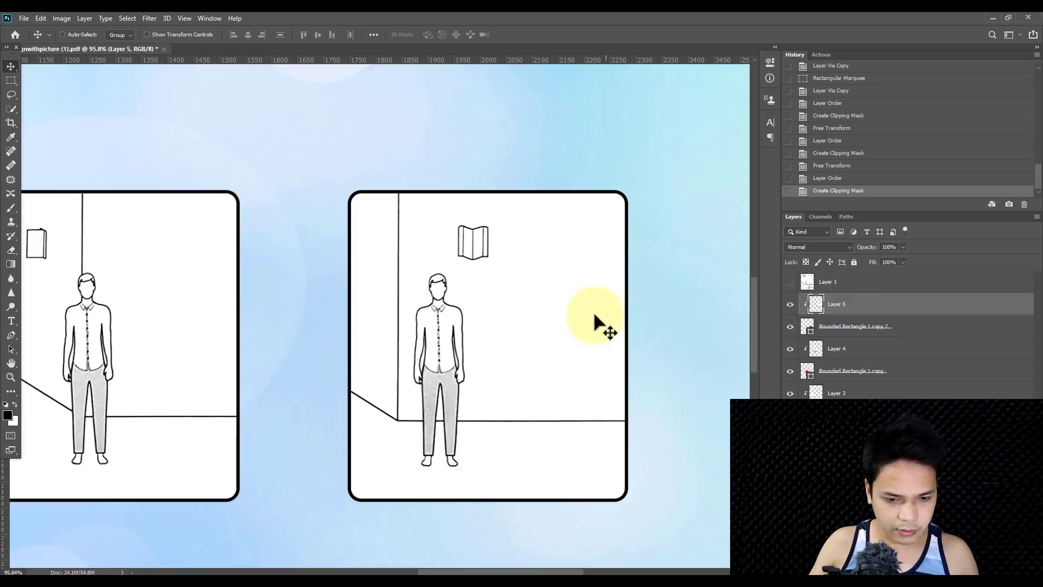
Step: Duplicate the panel III rounded rectangle, move one rectangle below the middle panel, and stack it above Layer 1
scroll(598, 323, down, 5)
scroll(488, 239, down, 3)
scroll(396, 373, down, 2)
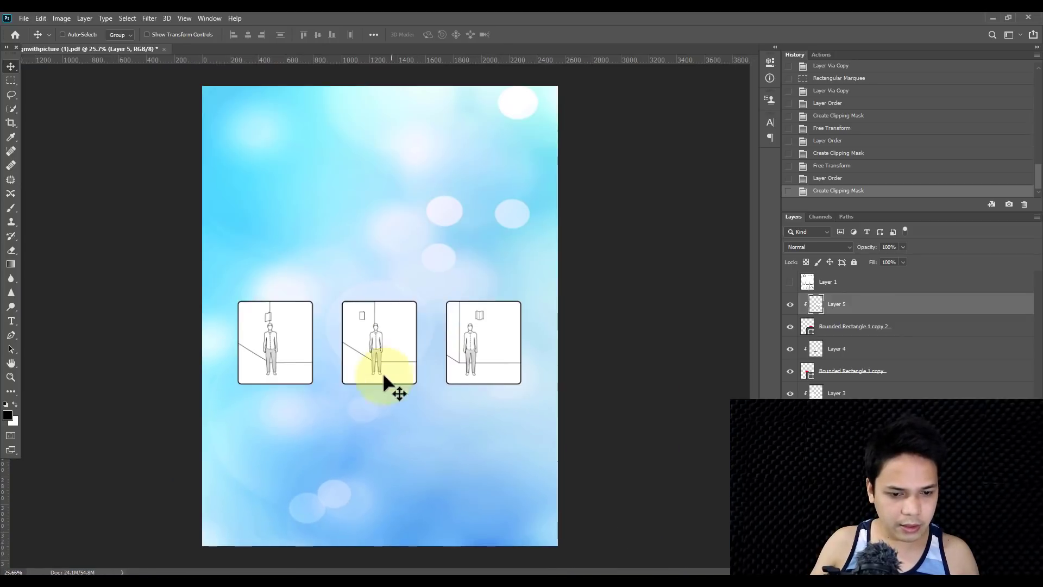
scroll(464, 225, up, 1)
drag(464, 225, 501, 180)
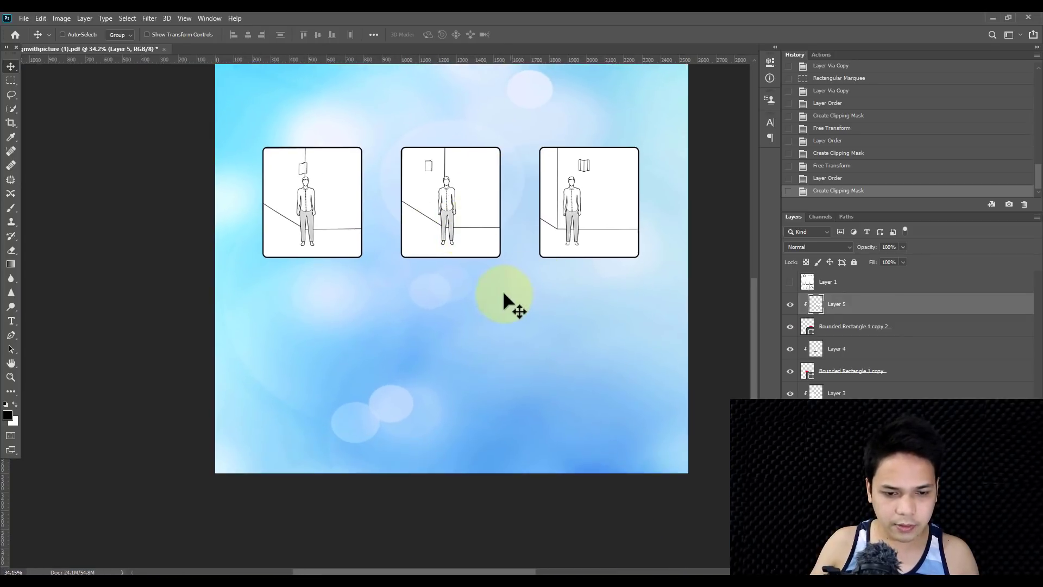
click(838, 335)
key(ctrl+j)
drag(842, 354, 821, 314)
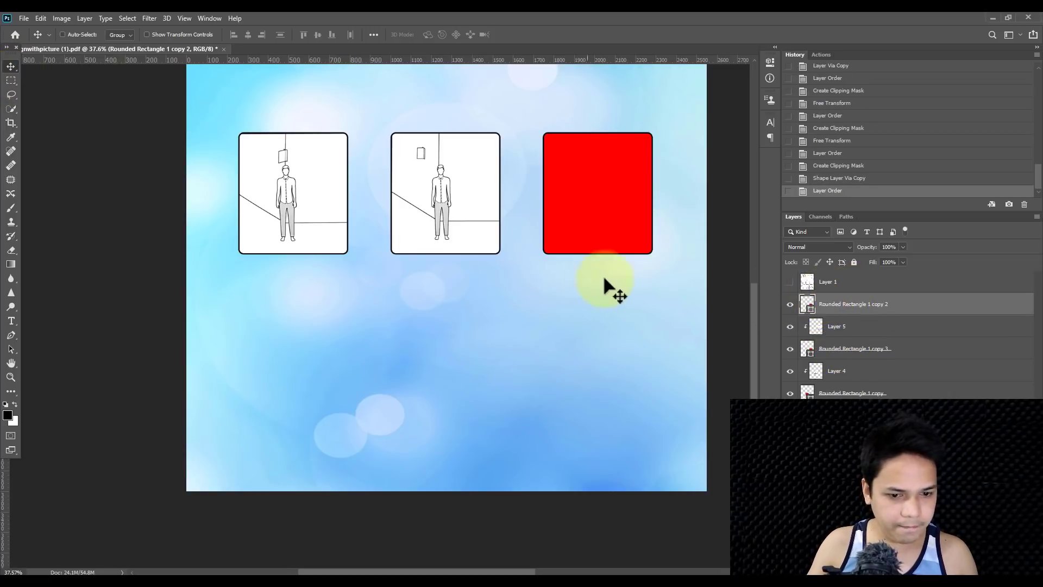
drag(594, 283, 435, 427)
drag(857, 304, 853, 278)
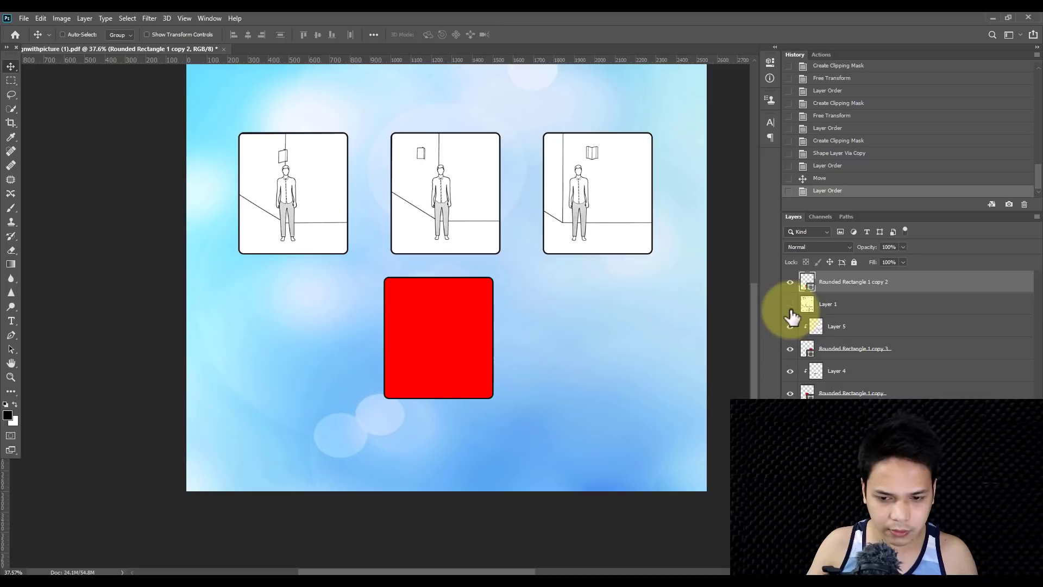
Step: Show Layer 1 and stretch the red rectangle to about 379% width and 146% height to cover the wide assembly frame
click(790, 307)
drag(445, 332, 315, 307)
key(ctrl+t)
drag(352, 356, 659, 363)
drag(451, 411, 449, 468)
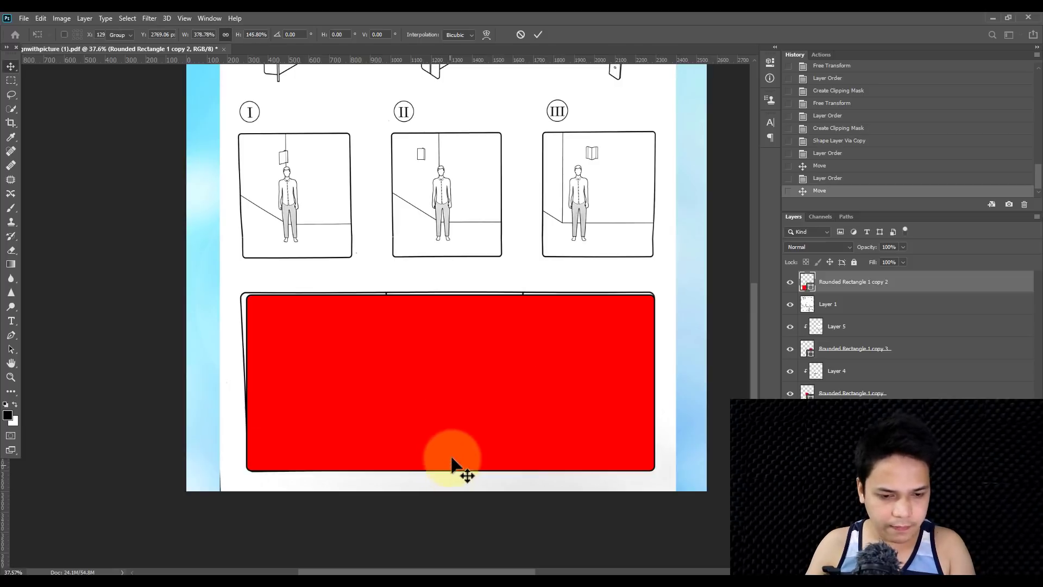
double_click(438, 392)
Step: Hide Layer 1, widen the red rectangle to span the outer edges of panels I and III, and position it beneath them
click(790, 305)
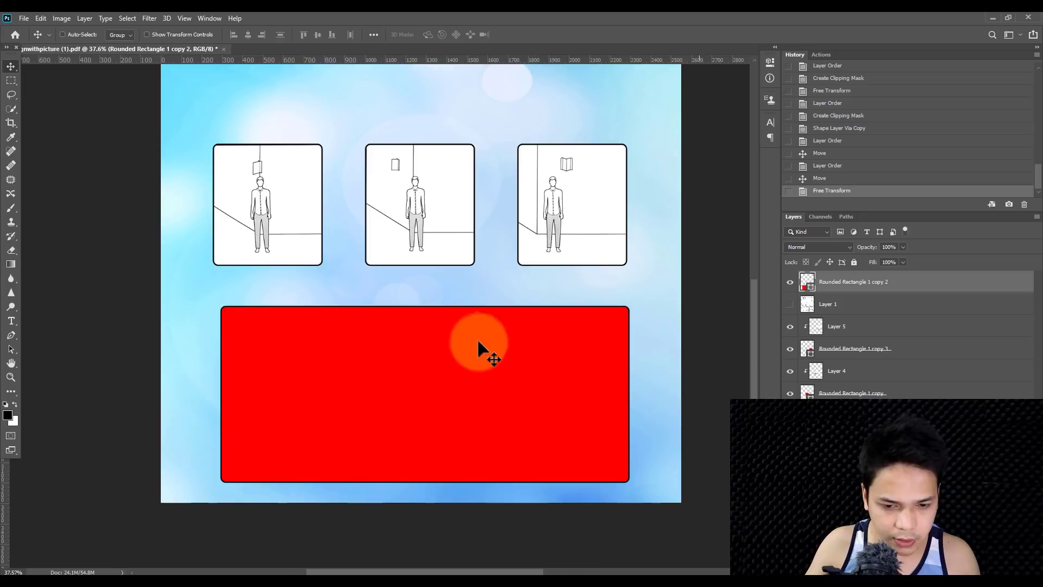
drag(316, 340, 311, 256)
scroll(226, 240, up, 2)
scroll(272, 255, down, 2)
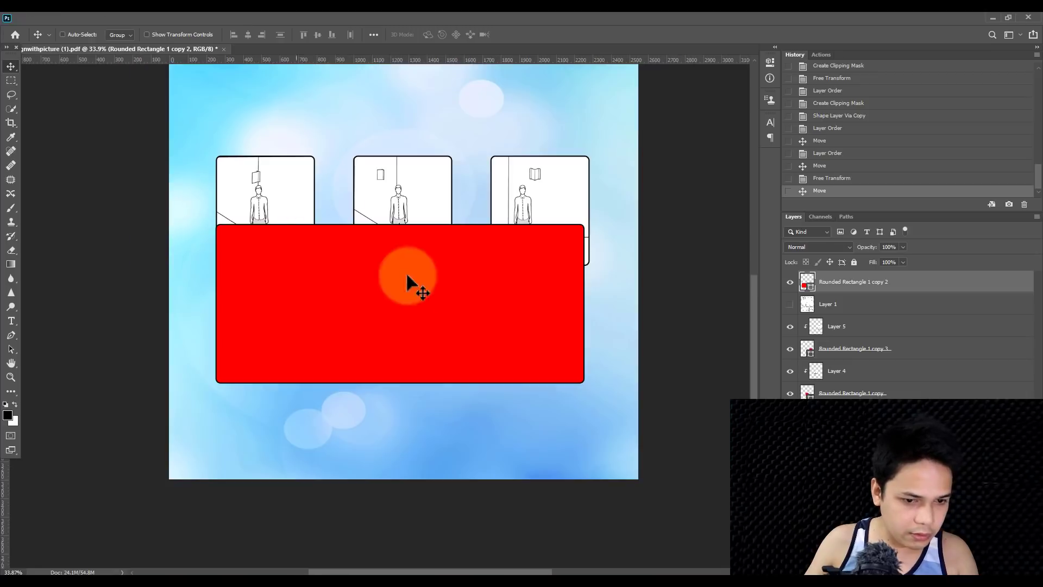
key(ctrl+t)
scroll(596, 302, up, 2)
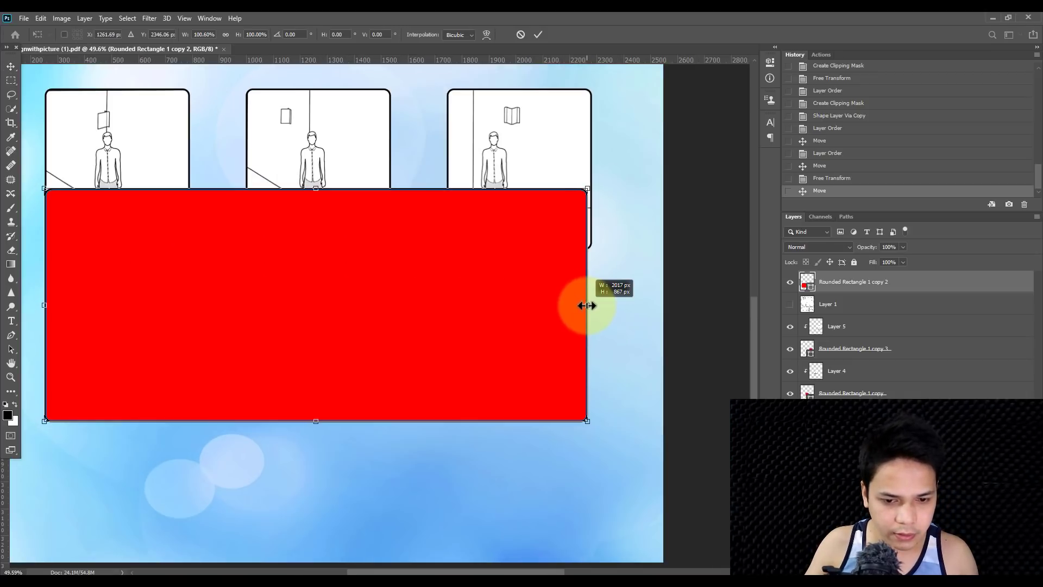
scroll(591, 305, down, 3)
drag(455, 288, 454, 323)
key(Return)
Step: Bring Layer 1 to the top, copy the whole three-part assembly frame from it to a new layer, and hide Layer 1
scroll(428, 357, up, 2)
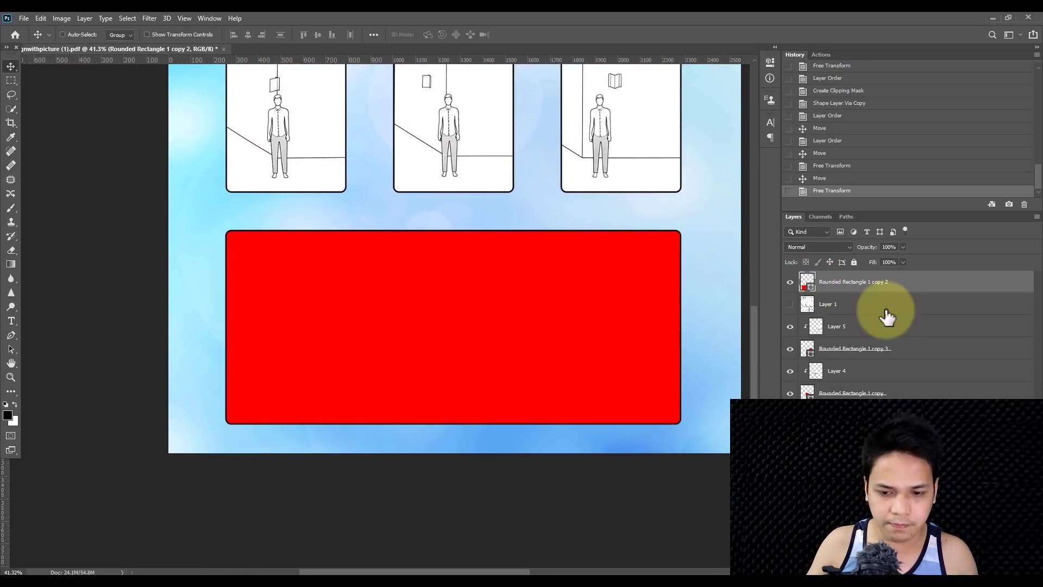
click(830, 307)
drag(830, 309, 833, 276)
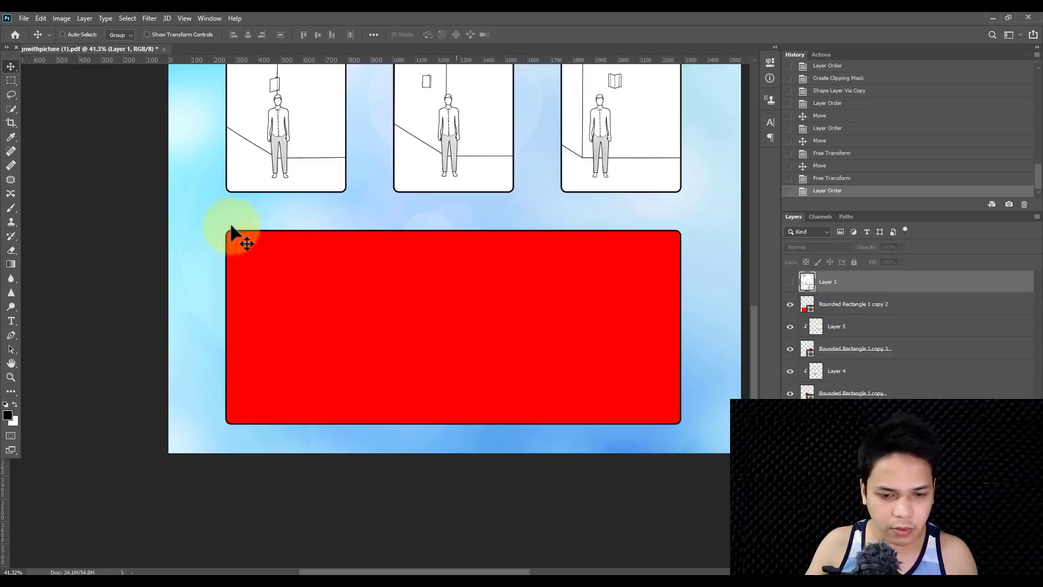
click(11, 80)
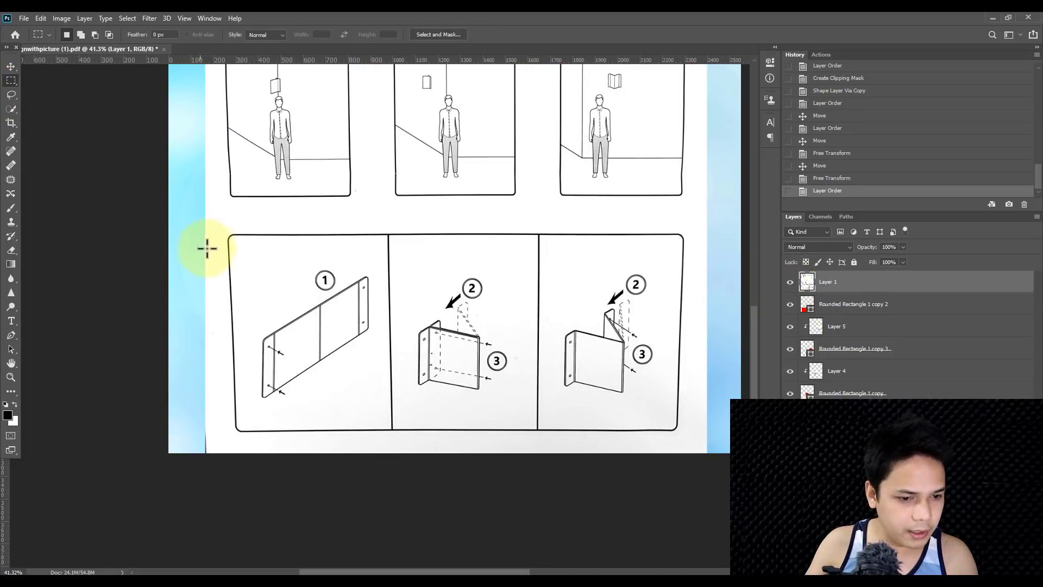
drag(217, 226, 694, 449)
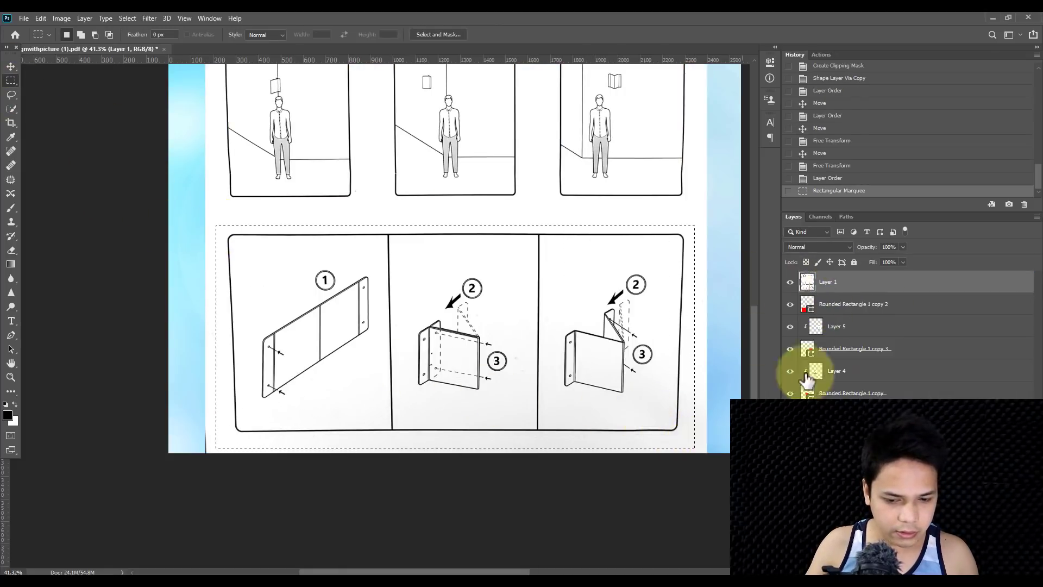
key(ctrl+j)
click(791, 304)
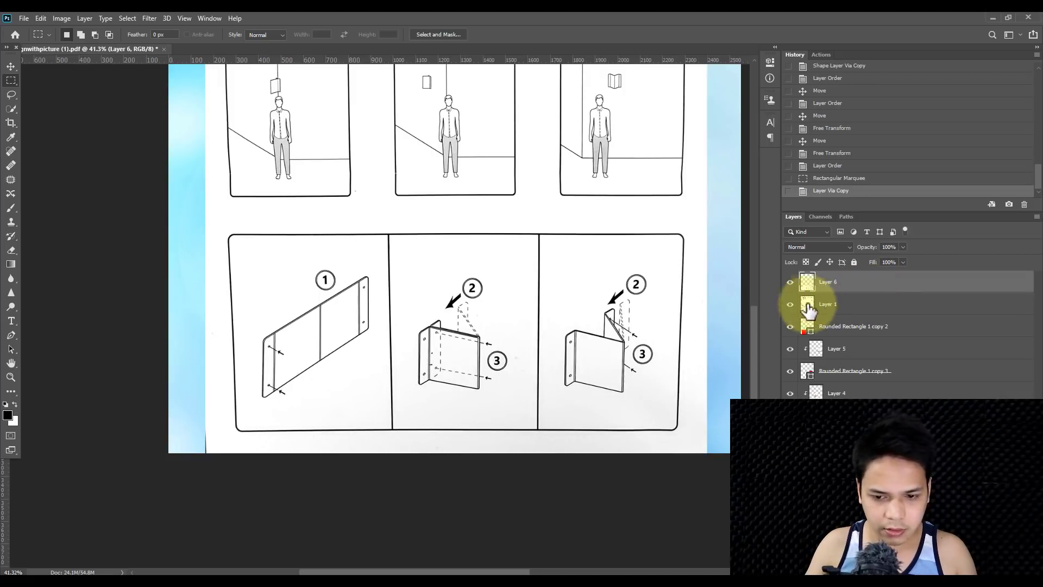
Step: Try clipping Layer 1 to the large red rectangle and toggle its visibility to check the effect
right_click(842, 305)
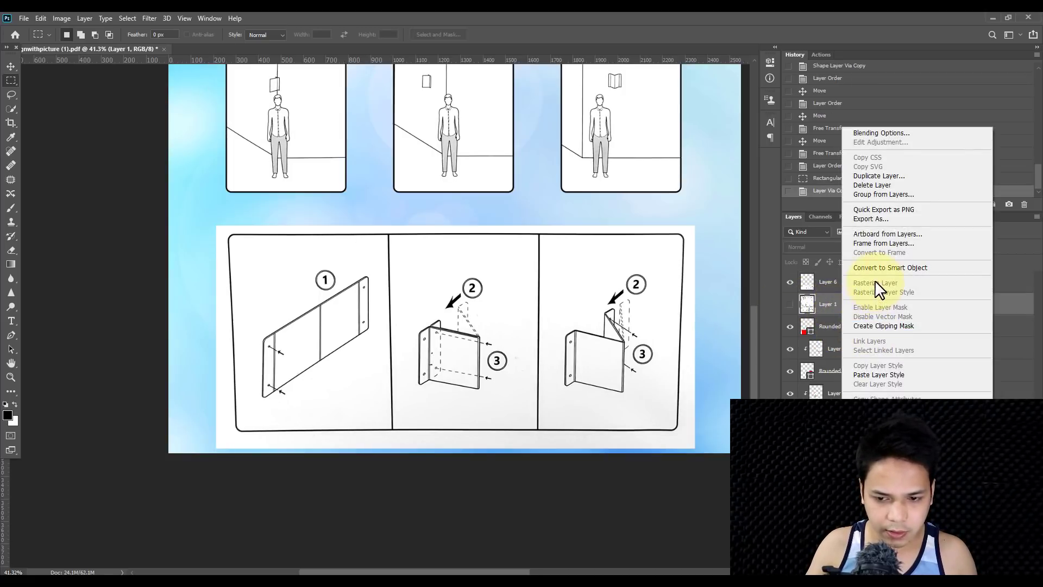
click(876, 326)
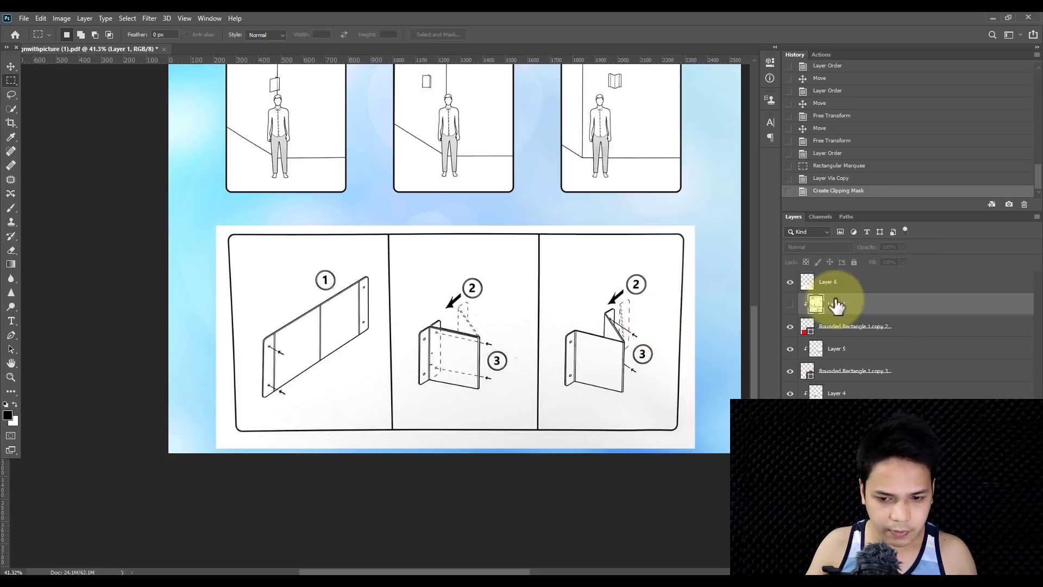
scroll(547, 296, up, 1)
drag(548, 296, 543, 290)
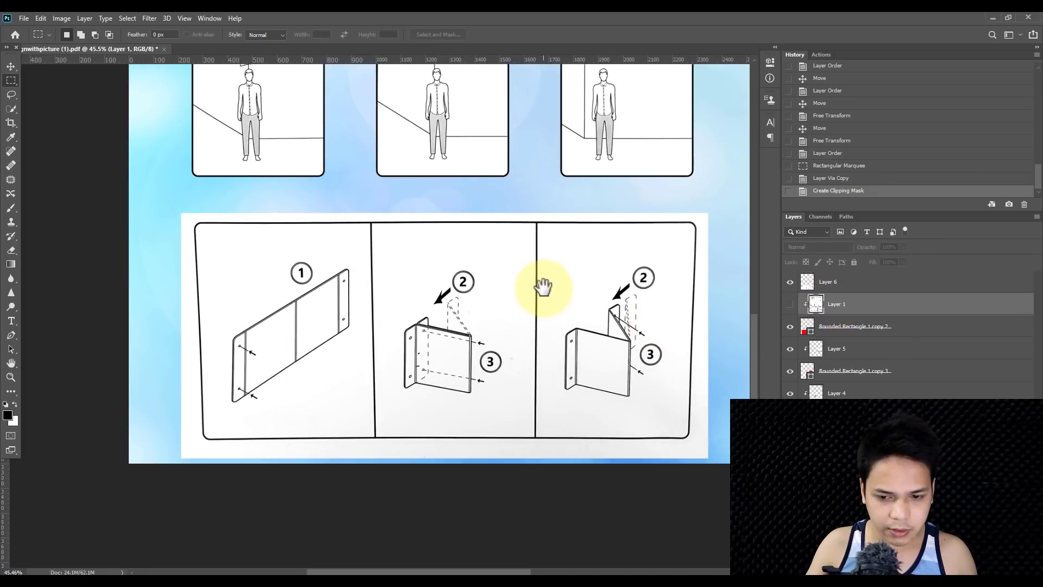
click(791, 305)
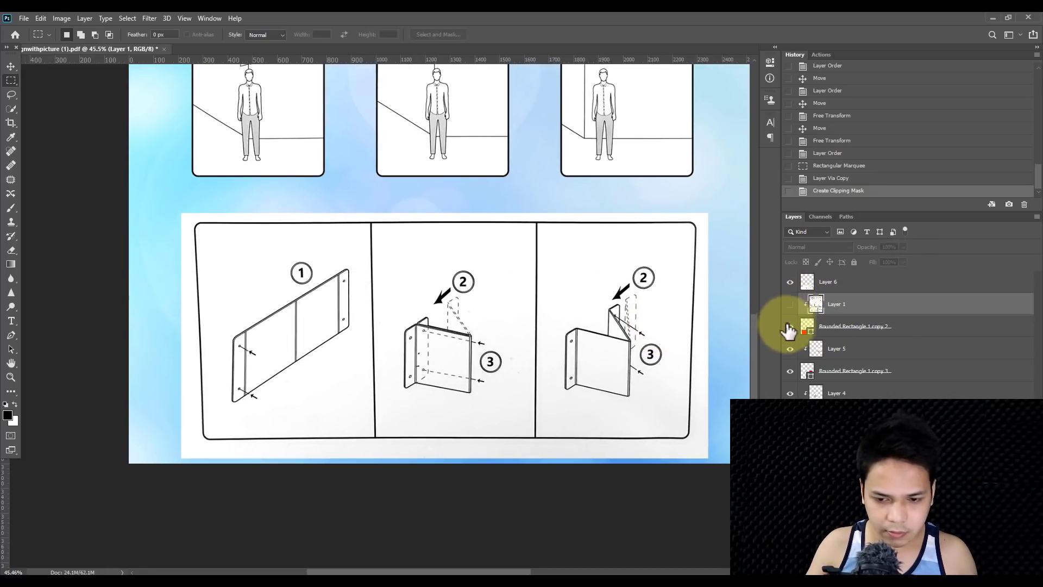
click(852, 329)
click(838, 311)
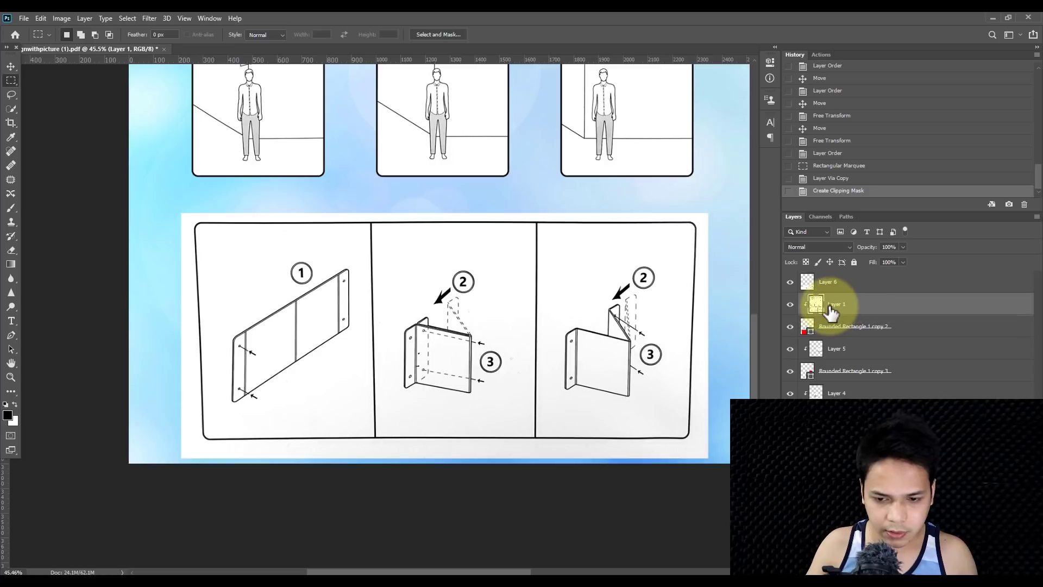
Step: Move Layer 6 directly above Rounded Rectangle 1 copy 2, release Layer 1's clipping, and clip Layer 6 to the rectangle
drag(825, 282, 842, 306)
right_click(842, 306)
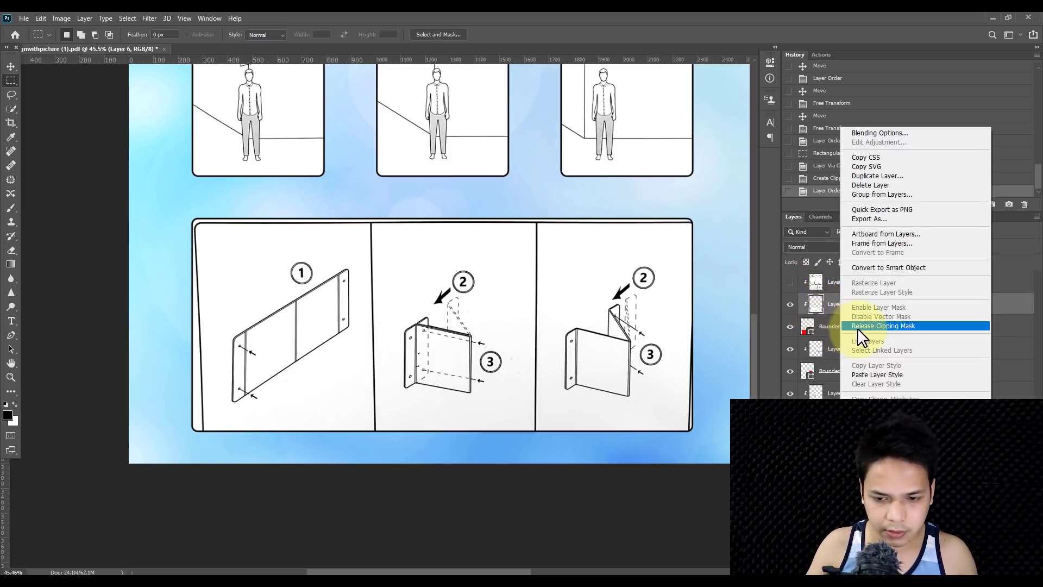
click(861, 326)
right_click(825, 326)
click(820, 302)
right_click(820, 302)
click(839, 326)
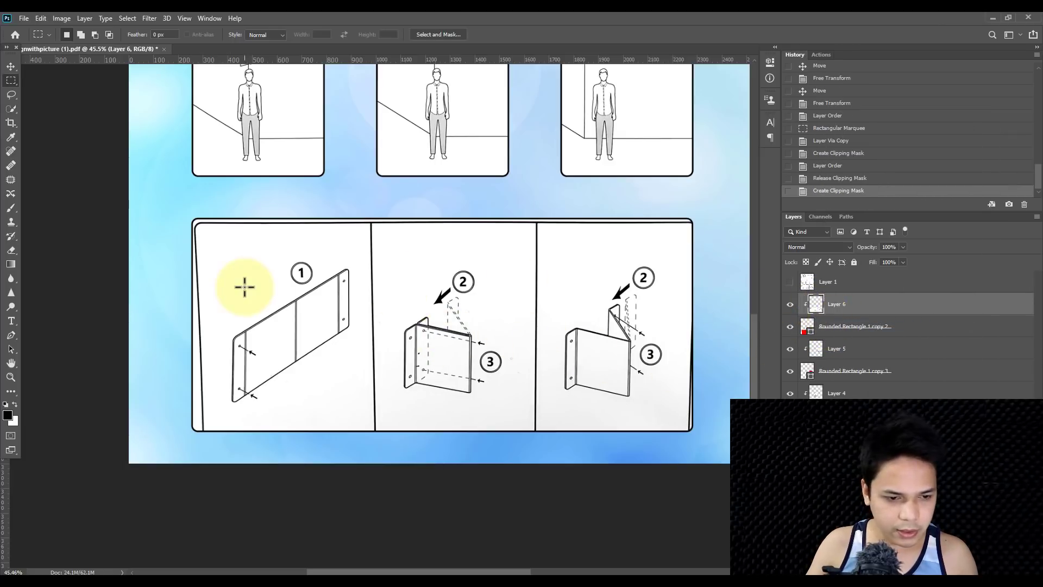
scroll(217, 260, up, 2)
key(h)
right_click(326, 216)
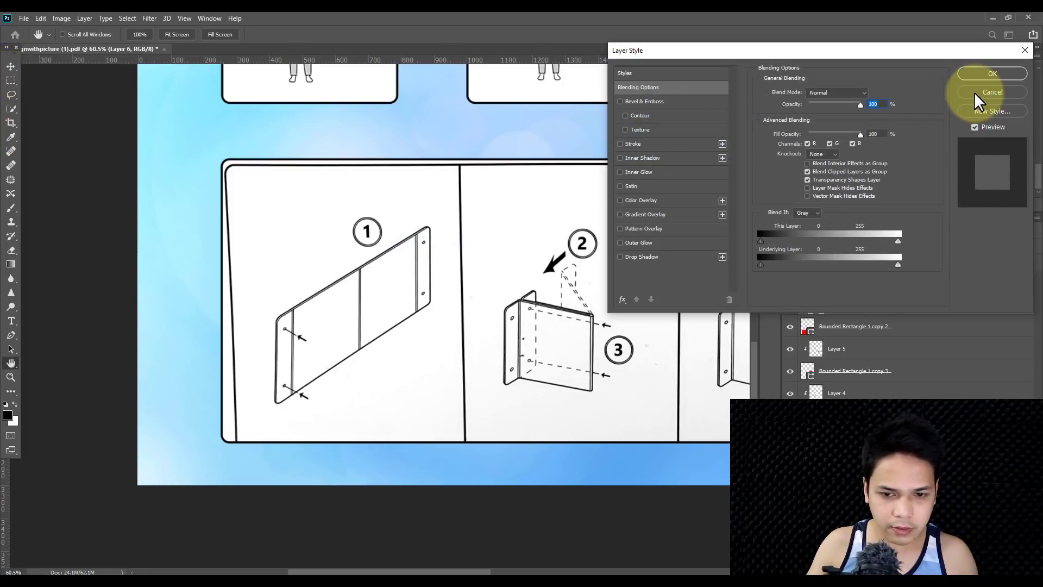
click(980, 95)
Step: Reposition Layer 6 over the large rectangle and widen its bottom in perspective so the slanted outer frame lines fall outside
click(11, 66)
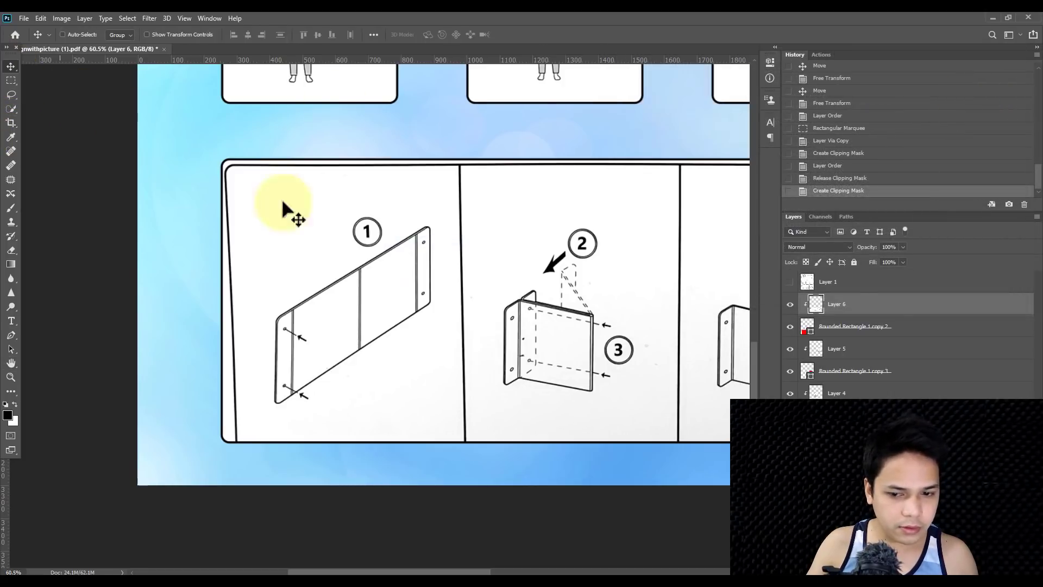
scroll(449, 279, down, 1)
mouse_move(403, 298)
mouse_down()
mouse_move(380, 305)
mouse_move(391, 287)
mouse_up()
key(ctrl+t)
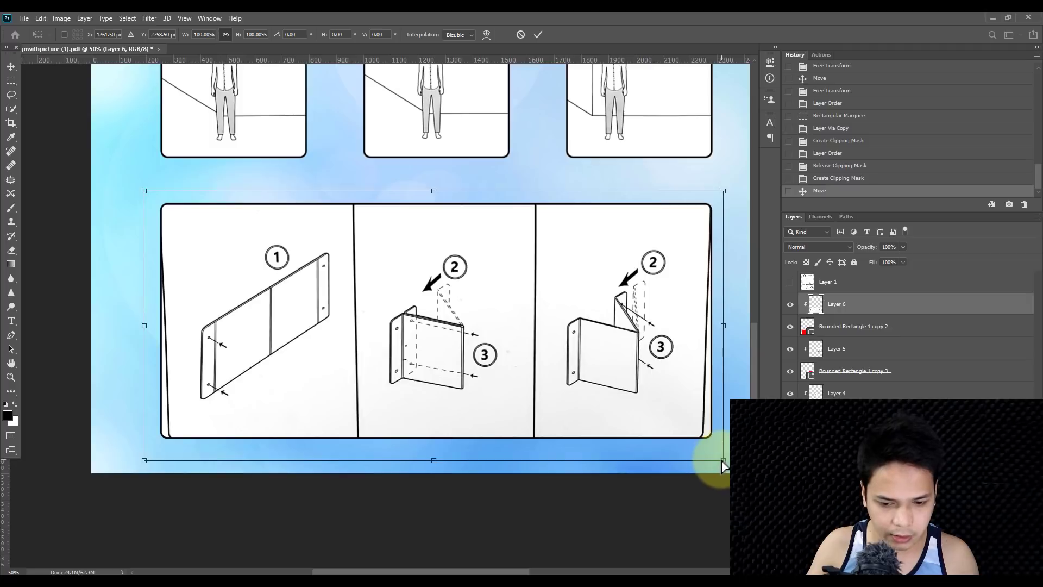
drag(723, 462, 734, 461)
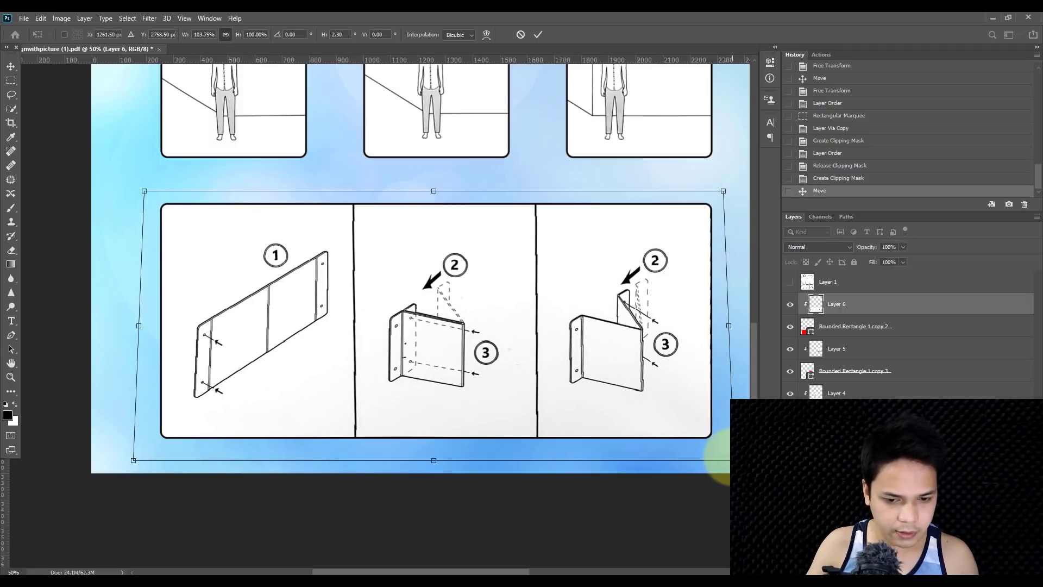
key(Return)
Step: Try to select a narrow vertical strip along the divider between the first two assembly panels and copy it to a new layer
scroll(333, 443, up, 1)
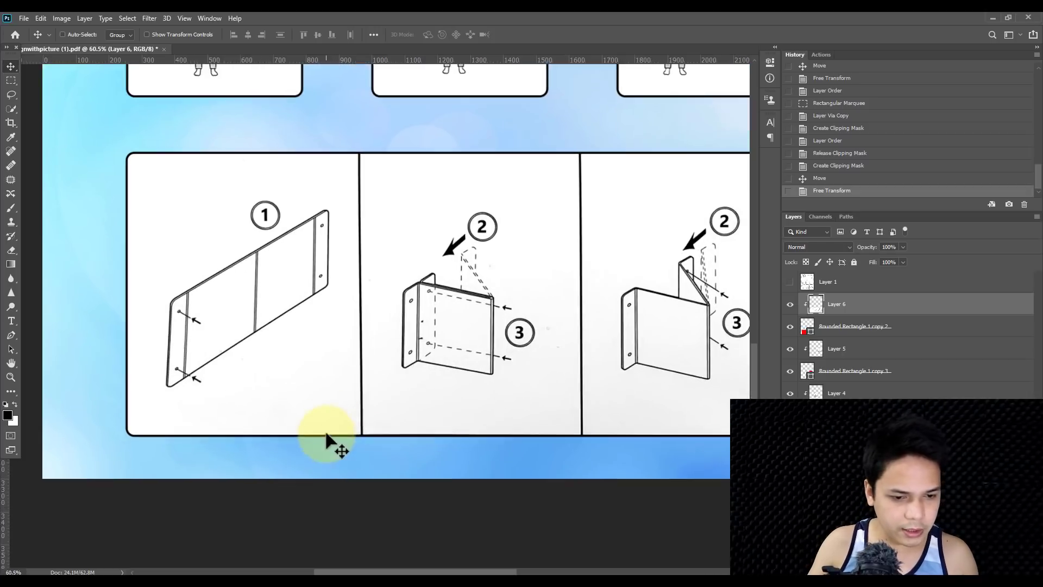
scroll(320, 255, up, 5)
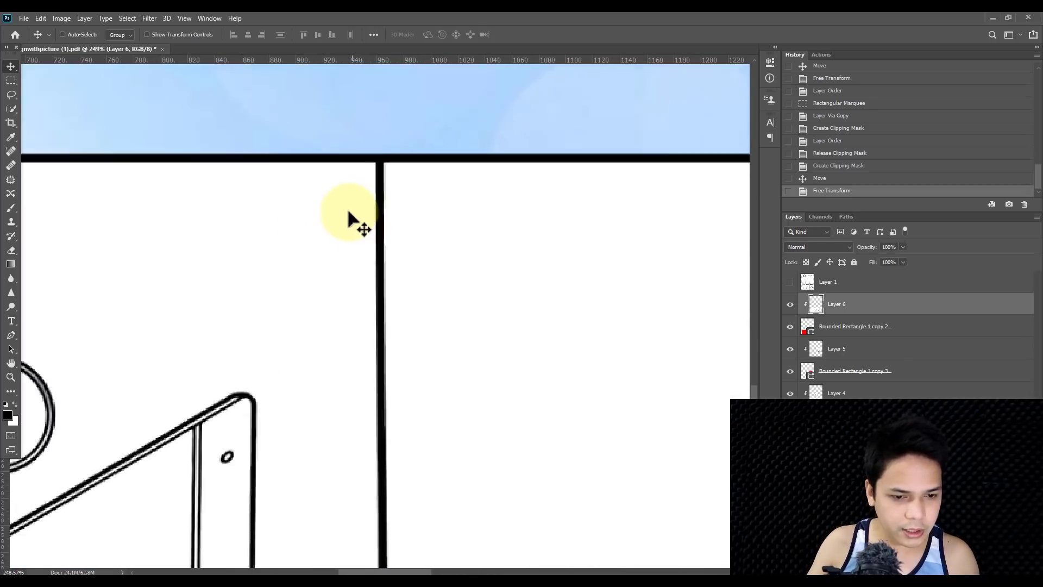
click(10, 82)
scroll(390, 169, up, 1)
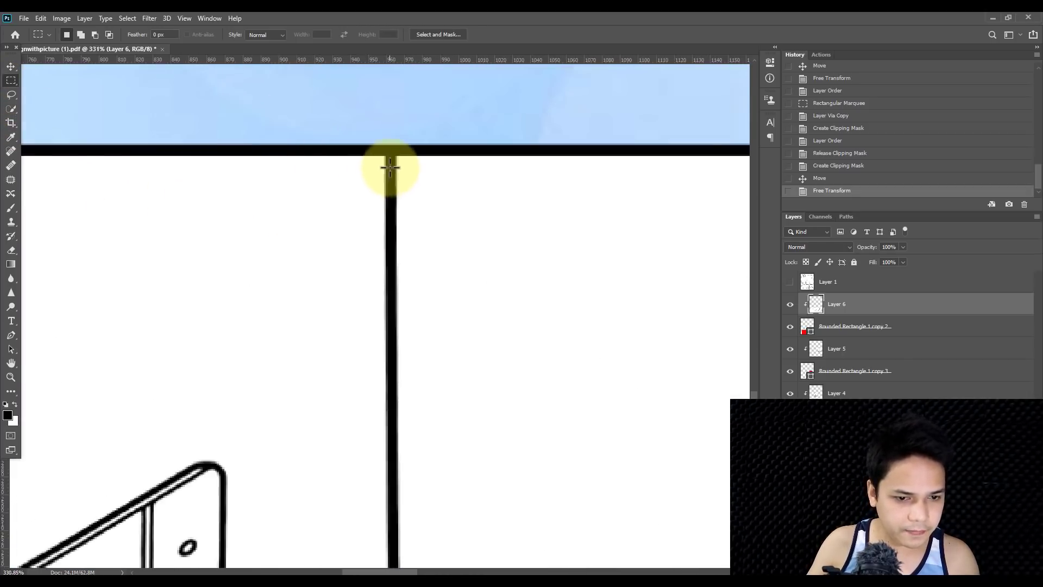
drag(386, 158, 351, 571)
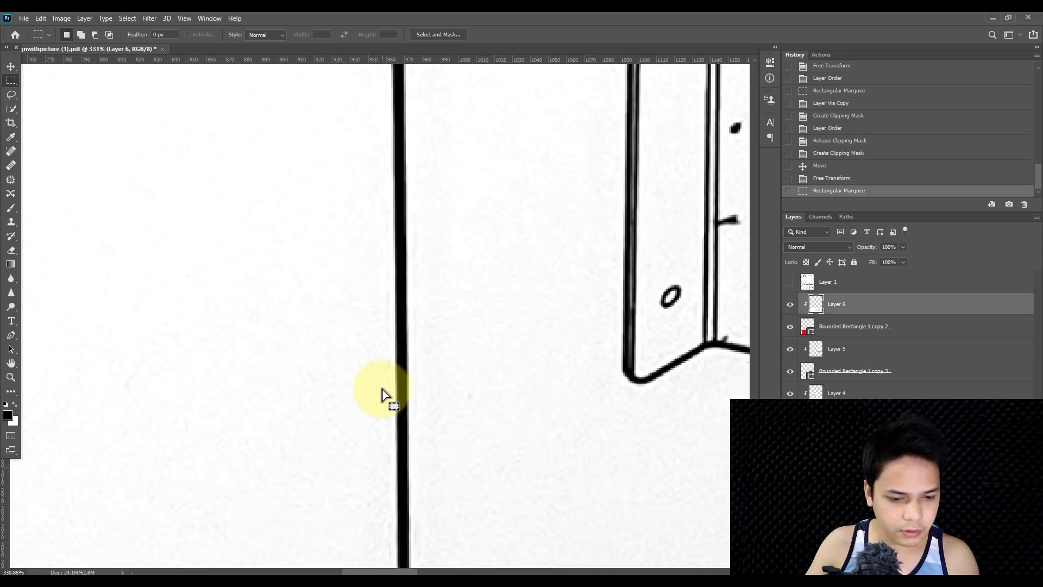
scroll(383, 391, down, 8)
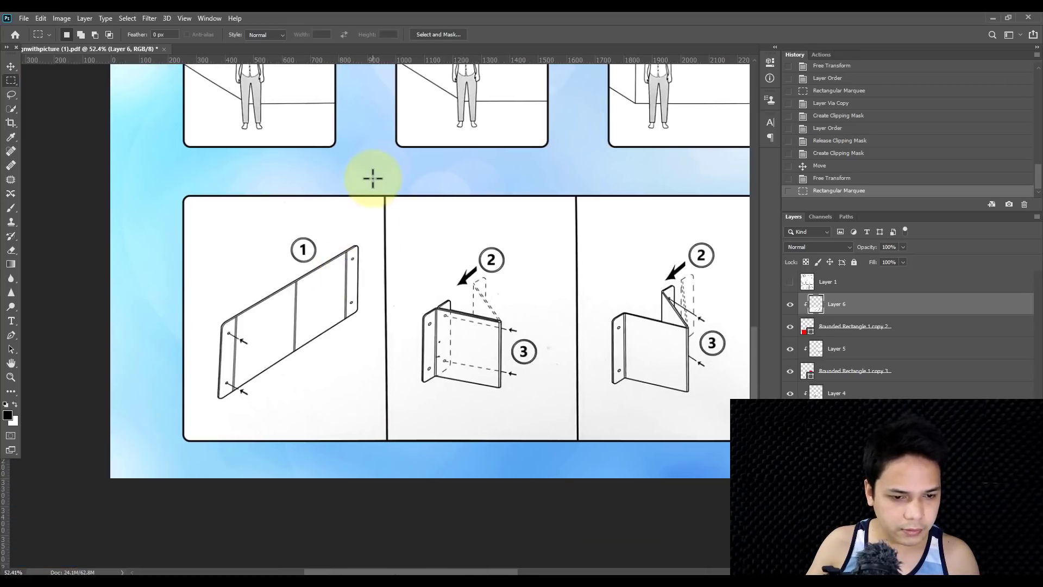
mouse_move(382, 479)
mouse_down()
mouse_move(388, 498)
mouse_move(389, 478)
mouse_up()
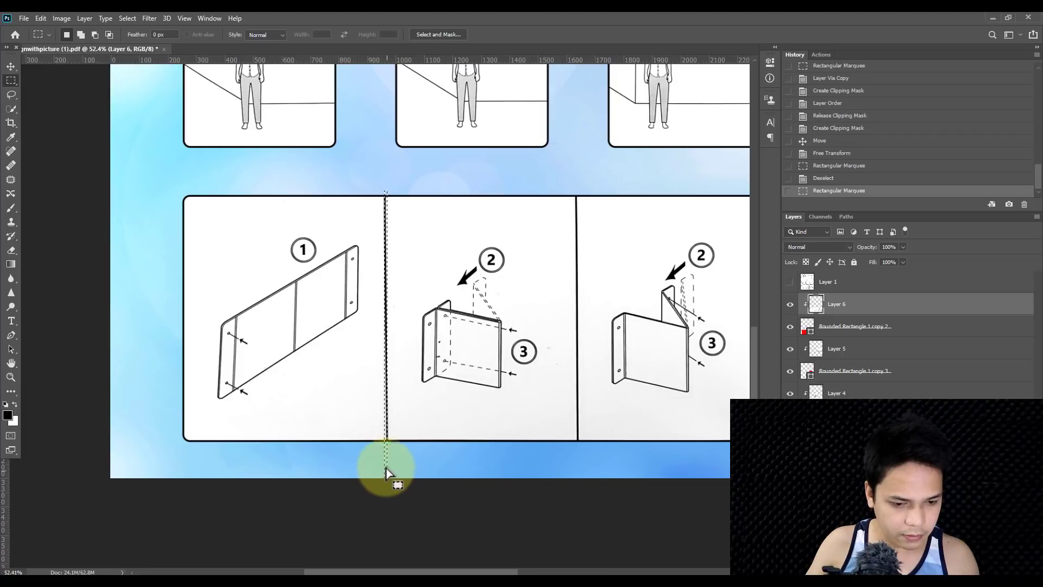
scroll(387, 462, up, 5)
scroll(387, 437, down, 6)
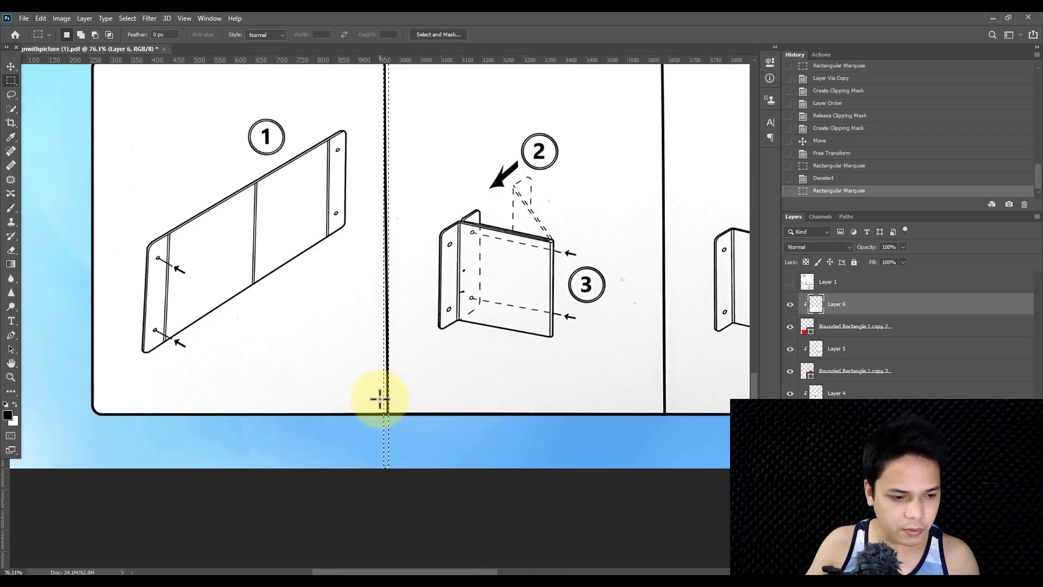
drag(332, 139, 387, 512)
key(ctrl+j)
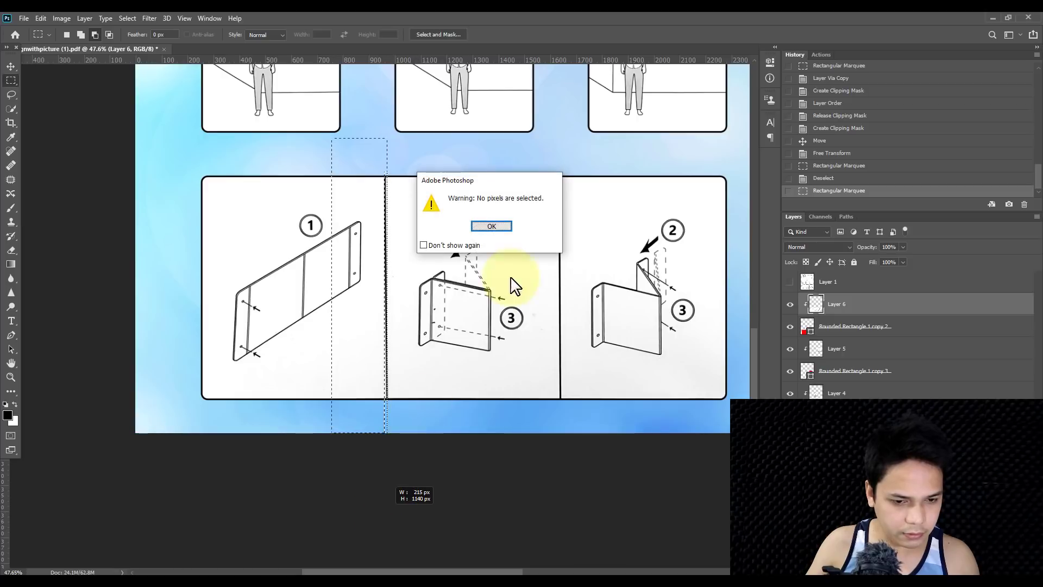
click(499, 233)
Step: On a new layer above Layer 6, select a narrow vertical strip along the first divider and fill it with black using the Paint Bucket
key(ctrl+shift+alt+n)
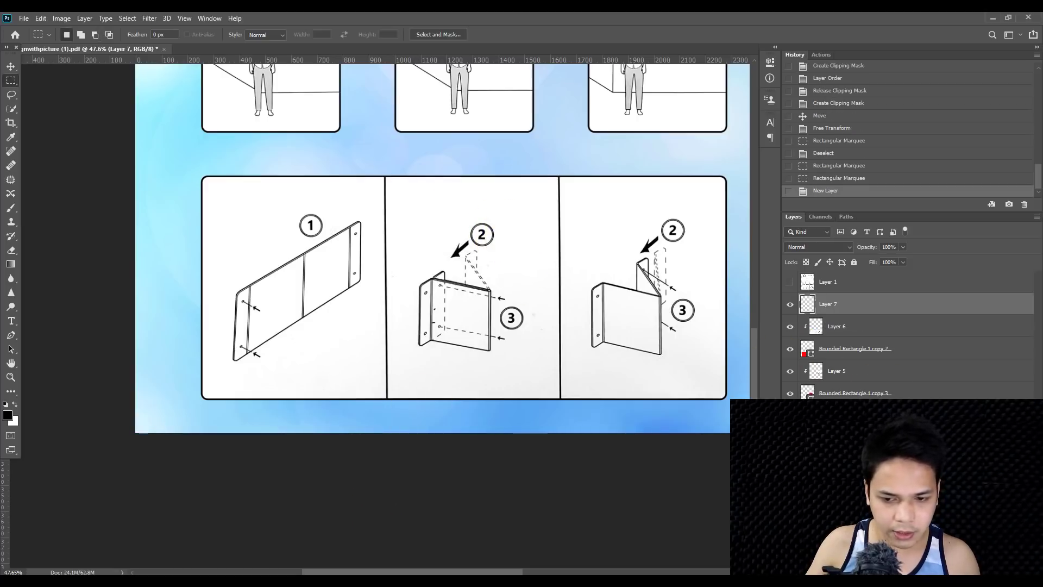
key(u)
click(11, 391)
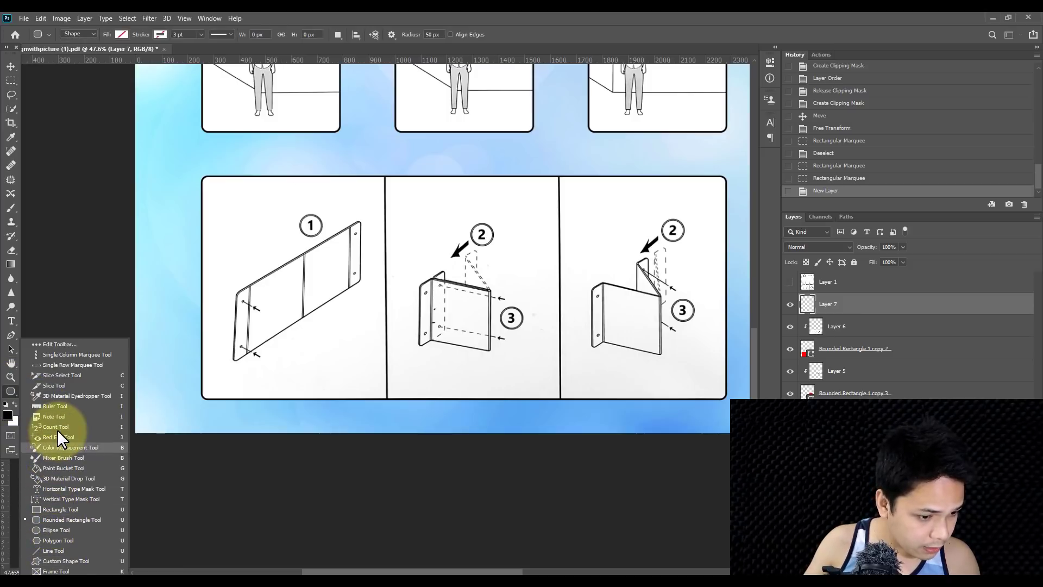
click(60, 468)
scroll(429, 321, up, 5)
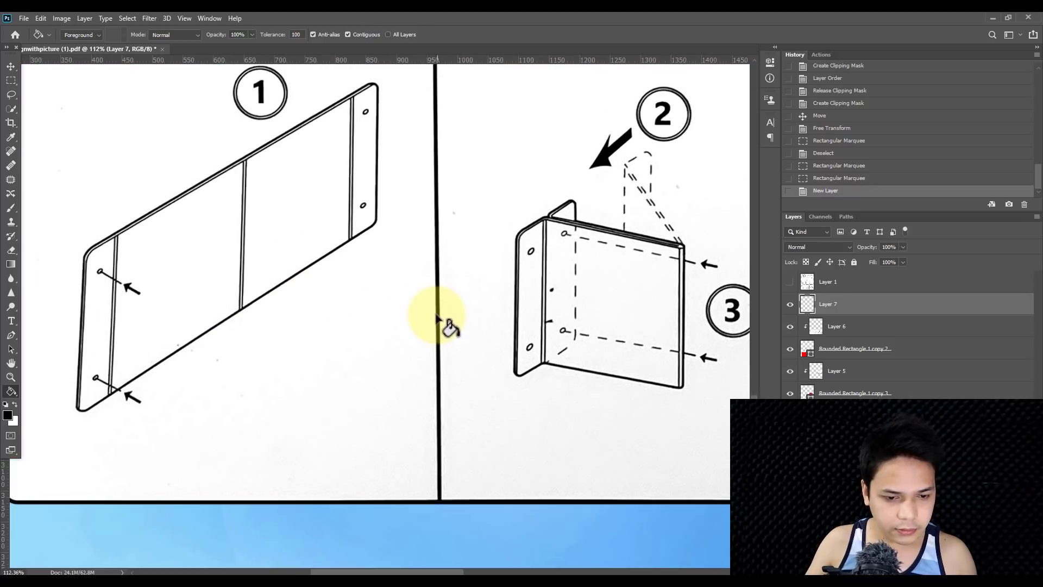
scroll(435, 325, down, 3)
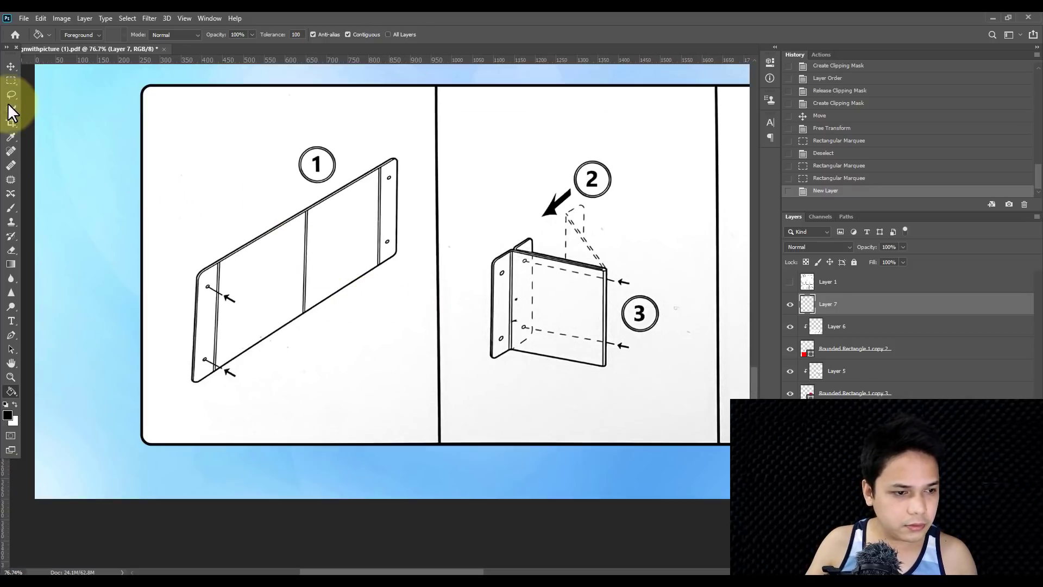
click(11, 80)
scroll(413, 105, up, 5)
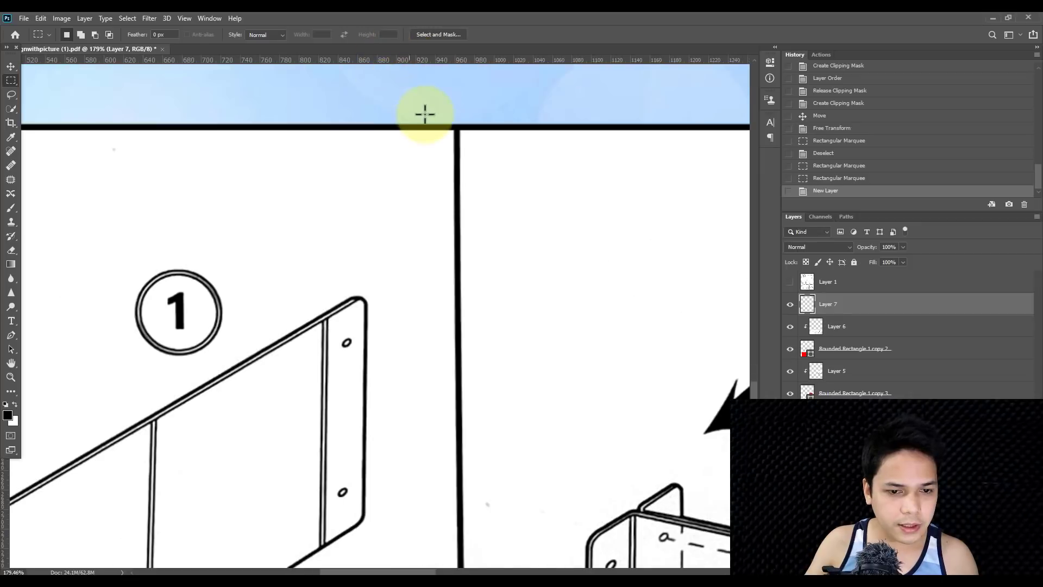
drag(459, 130, 468, 448)
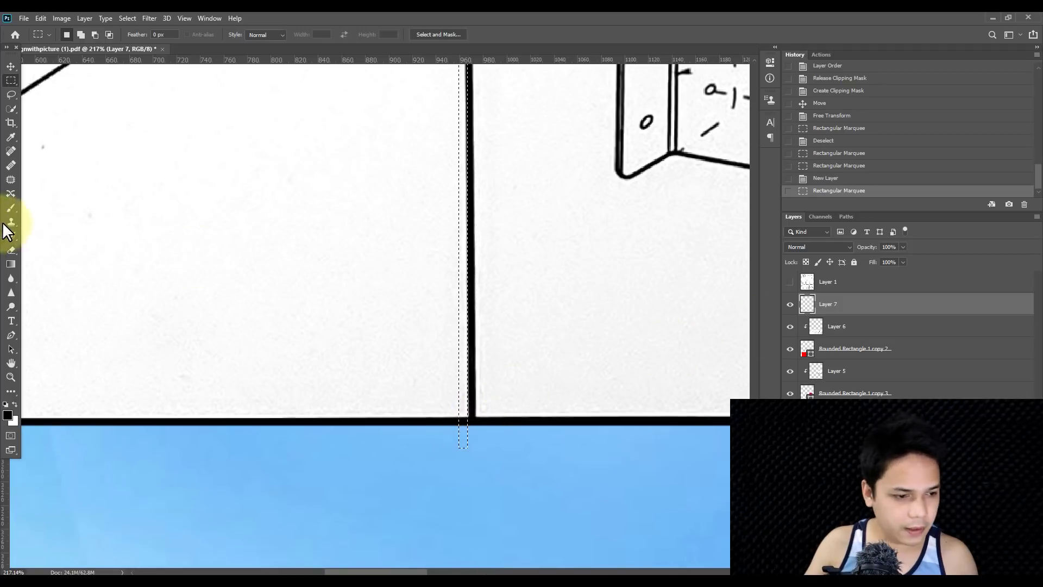
click(12, 387)
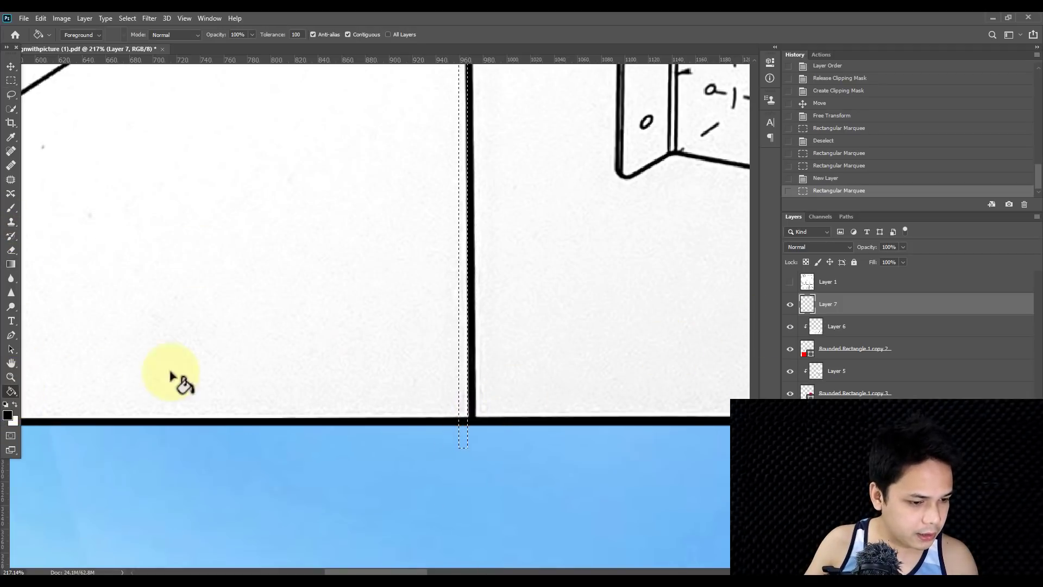
click(466, 331)
key(ctrl+d)
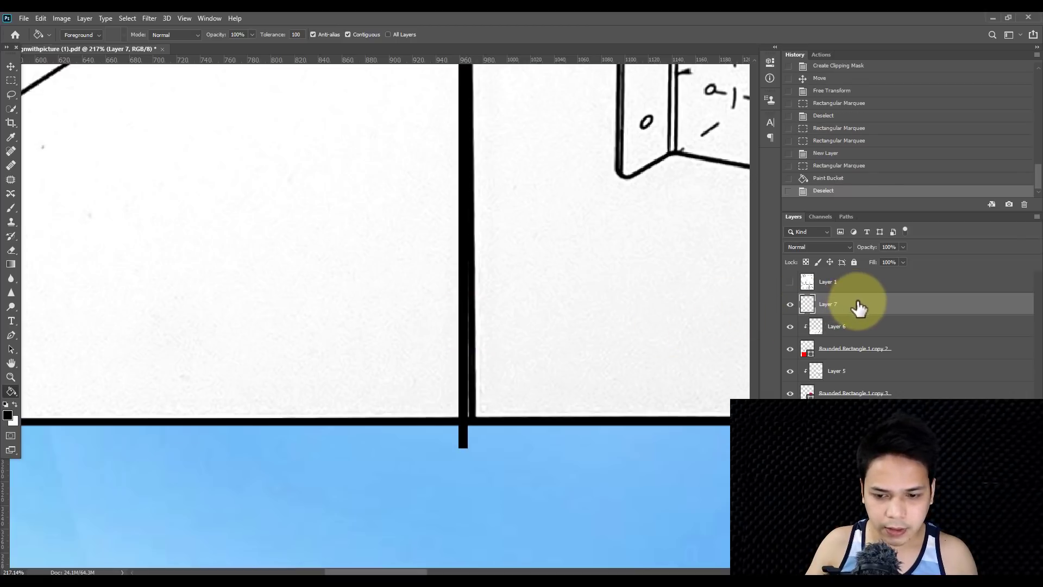
Step: Clip Layer 7 to the large rectangle and place a duplicate of its black line over the second divider
right_click(856, 304)
click(878, 325)
click(8, 68)
key(ctrl+0)
drag(360, 158, 601, 195)
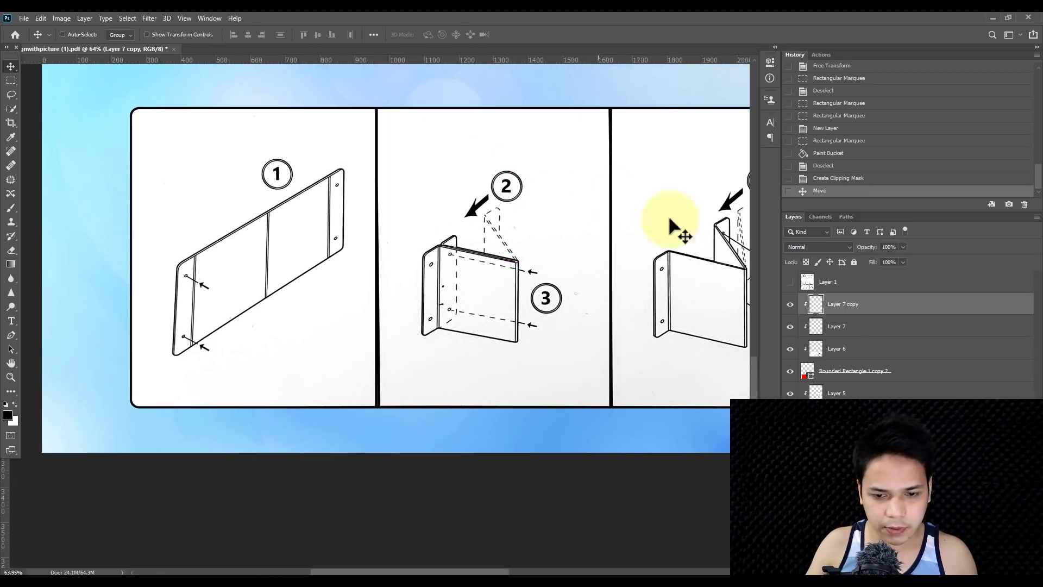
Step: Add a new clipped layer directly above Layer 6 and toggle Layer 6's visibility to check the straight dividers
click(878, 326)
click(888, 349)
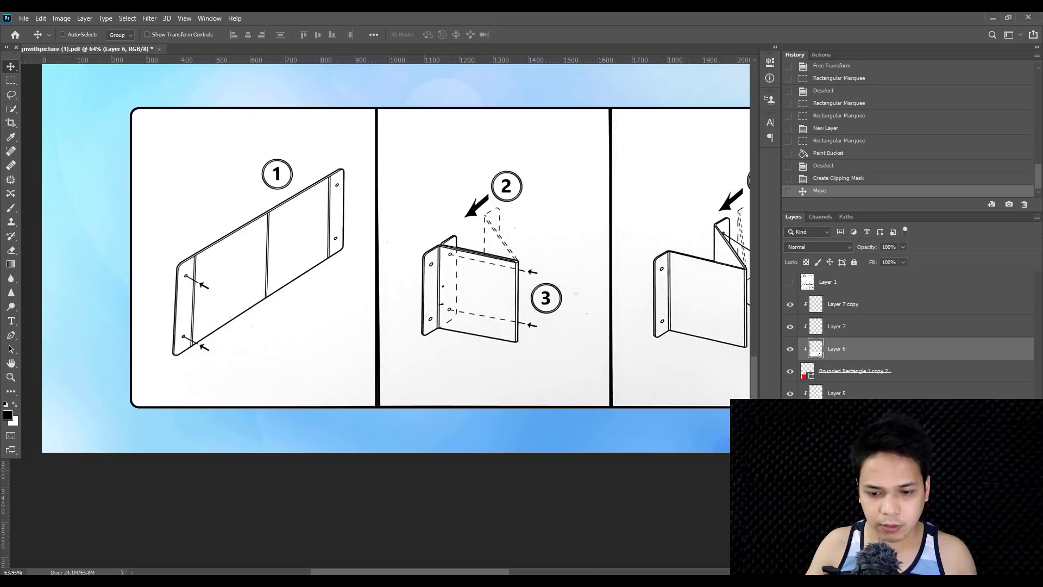
click(839, 371)
click(790, 371)
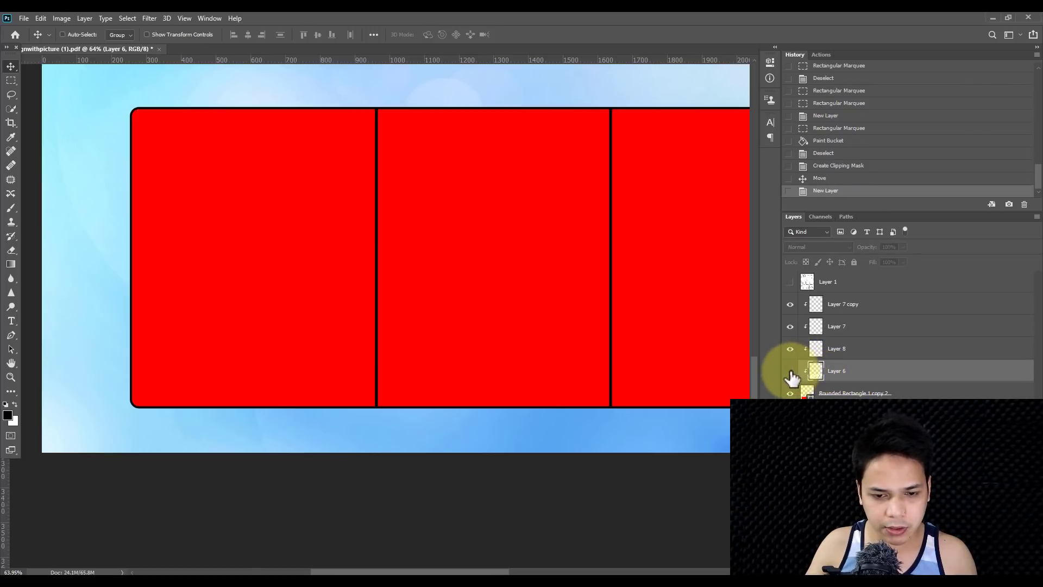
click(791, 371)
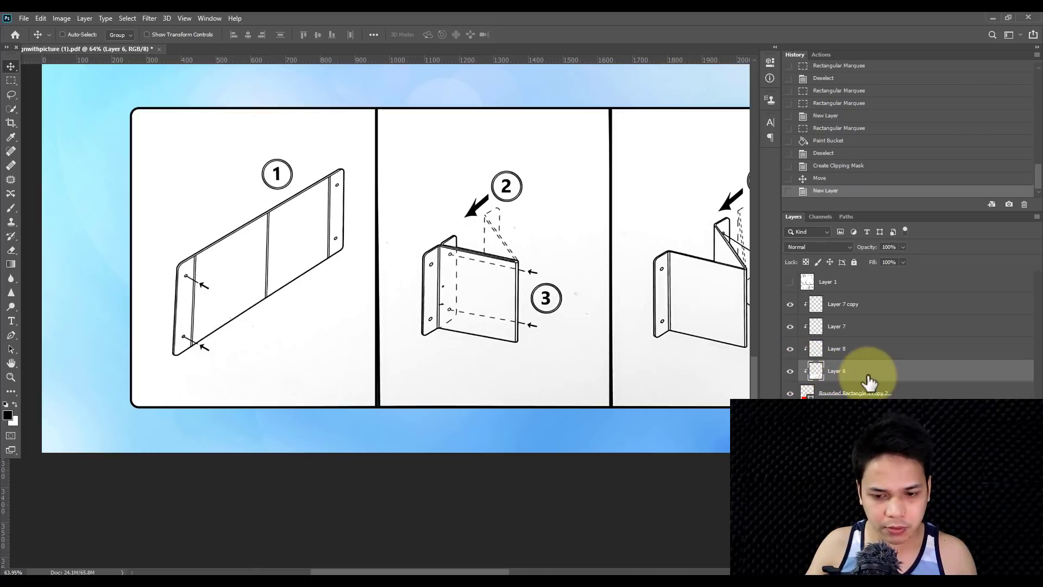
click(847, 350)
Step: Paint over both old slanted divider lines on Layer 8 with a soft white 70 px brush
click(11, 208)
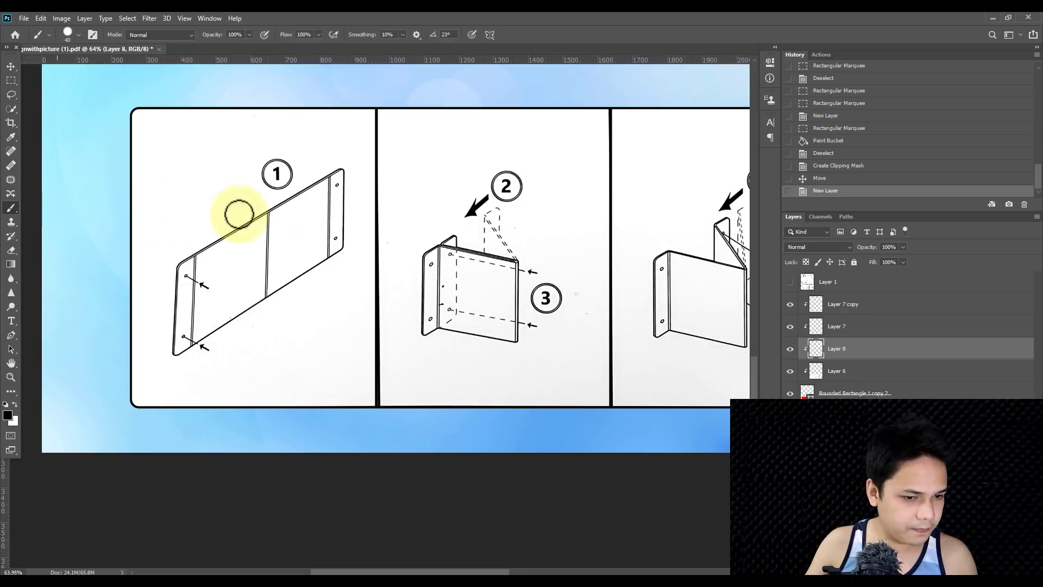
key(x)
key(bracketright)
key(bracketright)
key(bracketright)
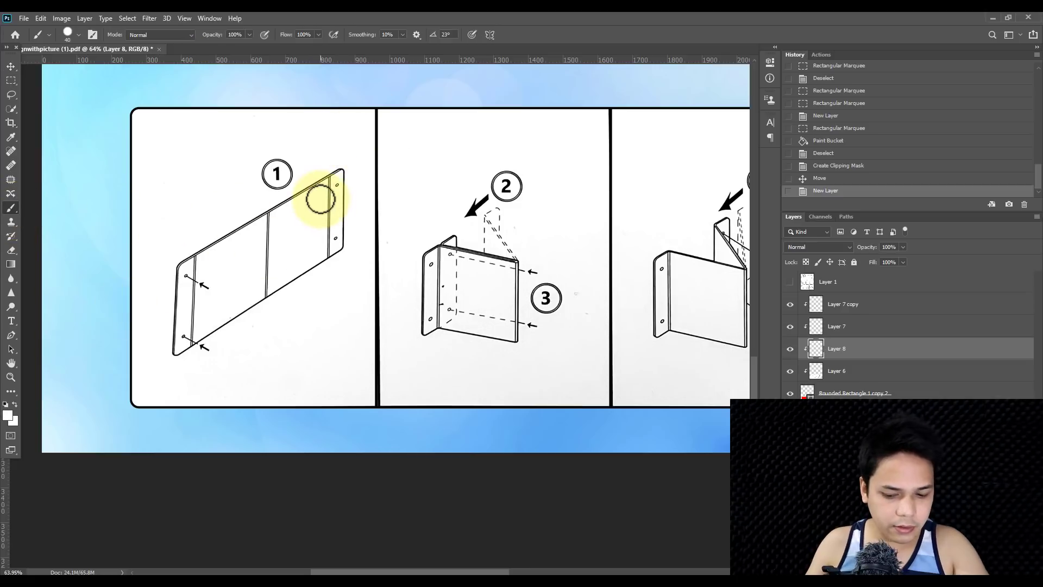
right_click(402, 140)
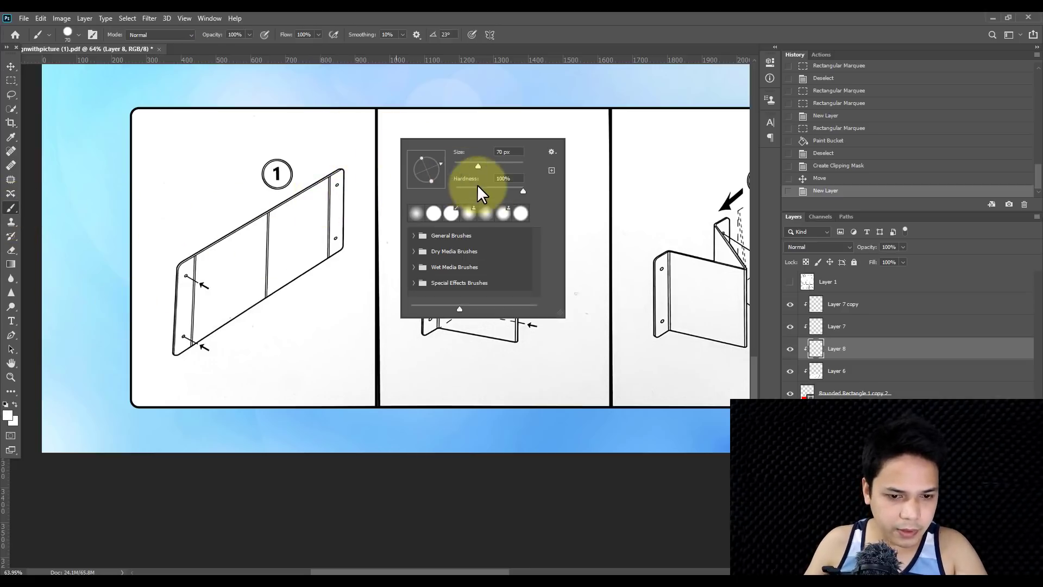
click(377, 108)
shift+click(377, 418)
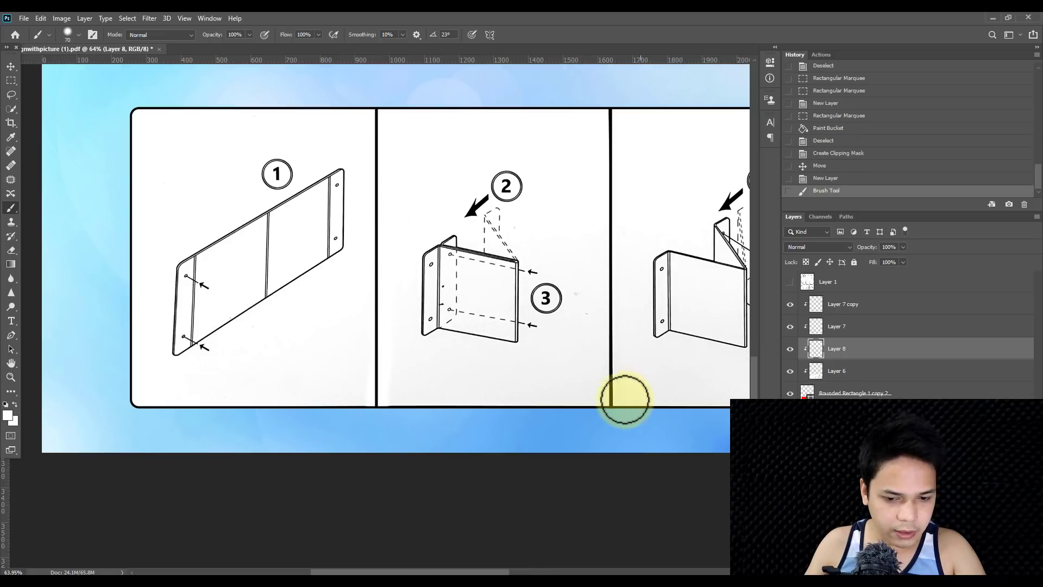
shift+click(617, 426)
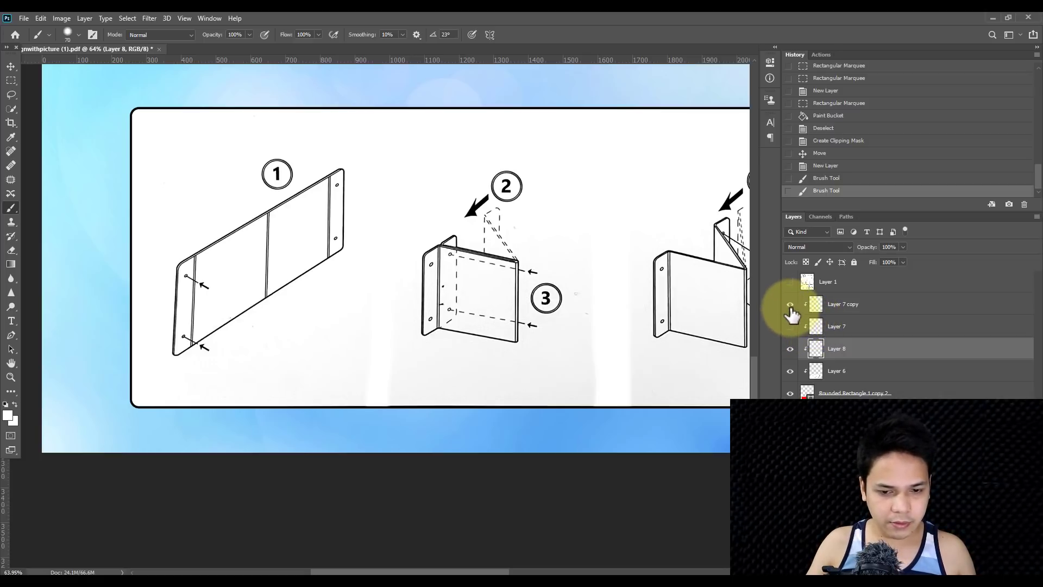
Step: Save the document as a layered Photoshop file in the client's Fiverr folder dated January 20, 2020
key(ctrl+0)
key(ctrl+shift+s)
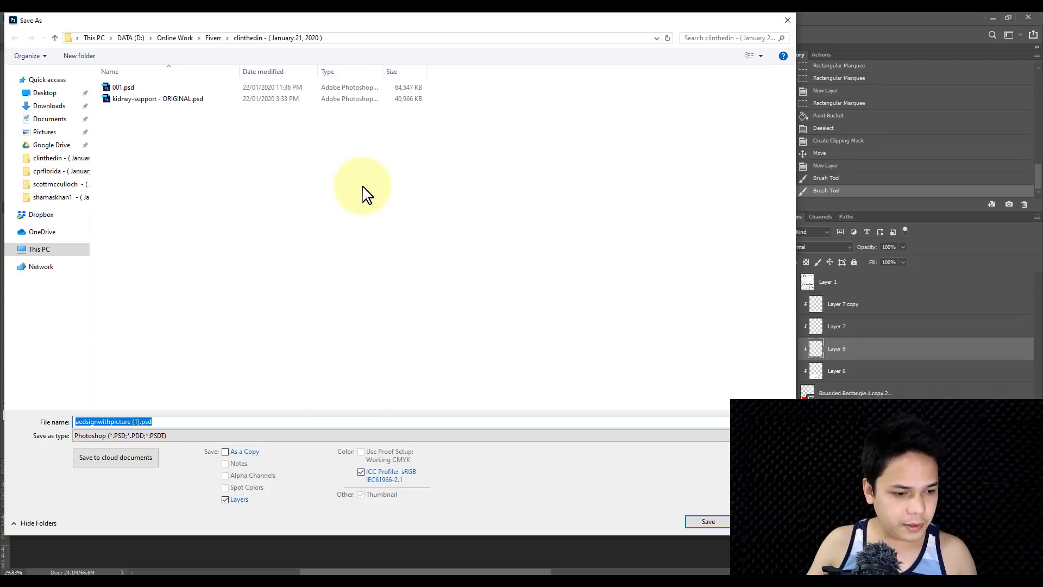
key(alt+Up)
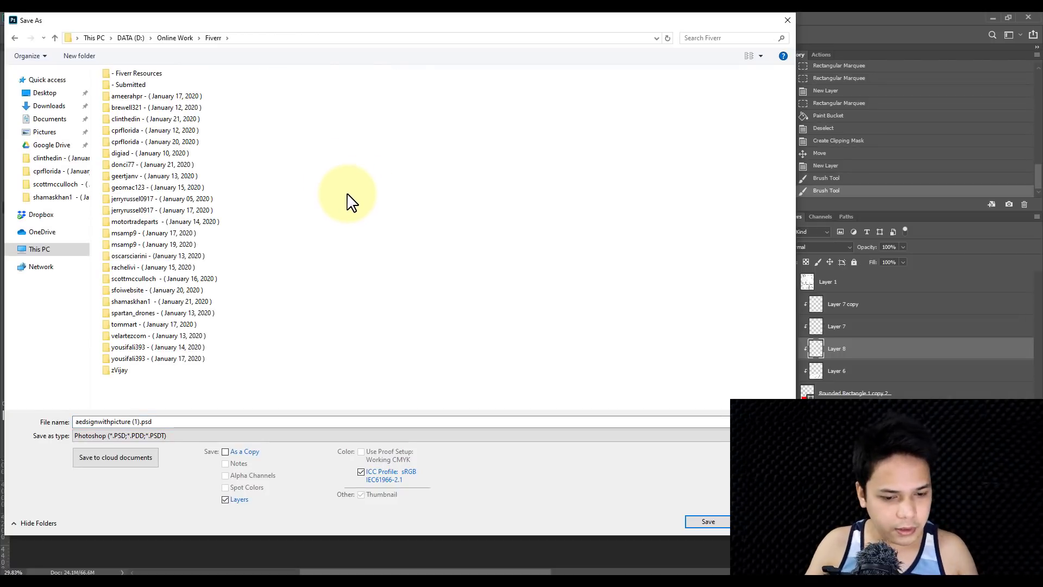
double_click(128, 142)
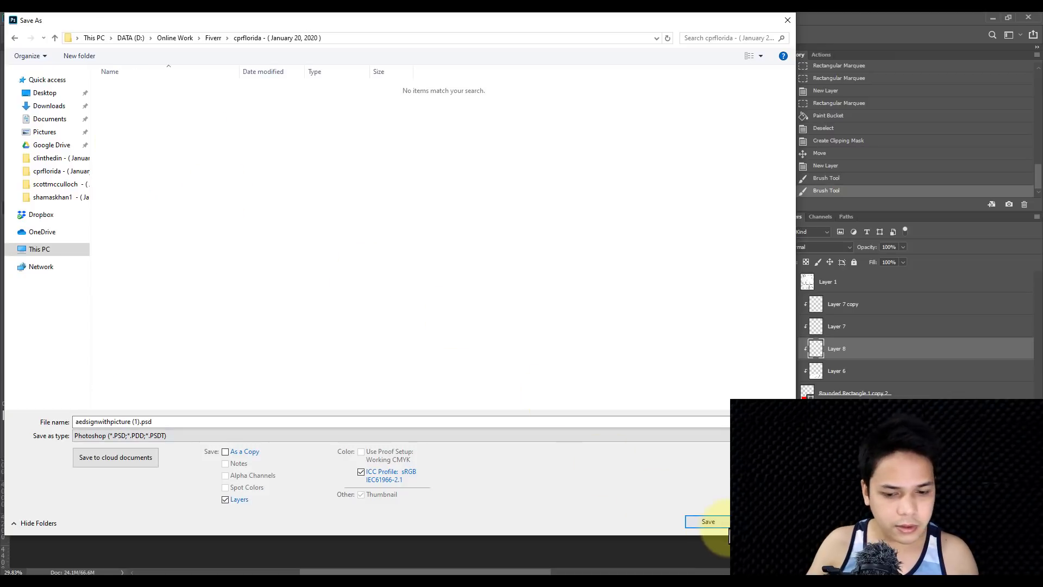
click(163, 422)
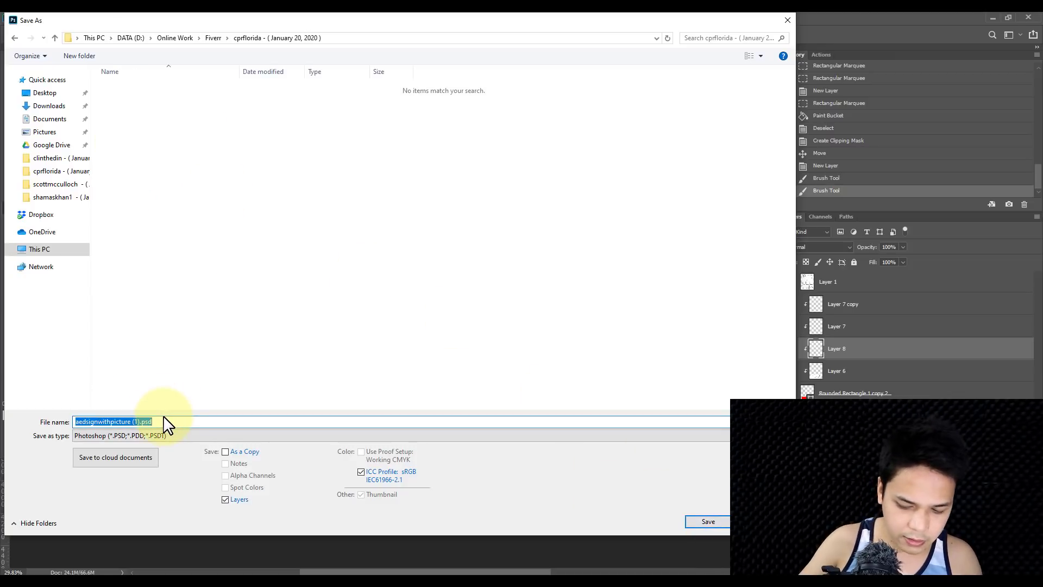
key(Return)
key(Return)
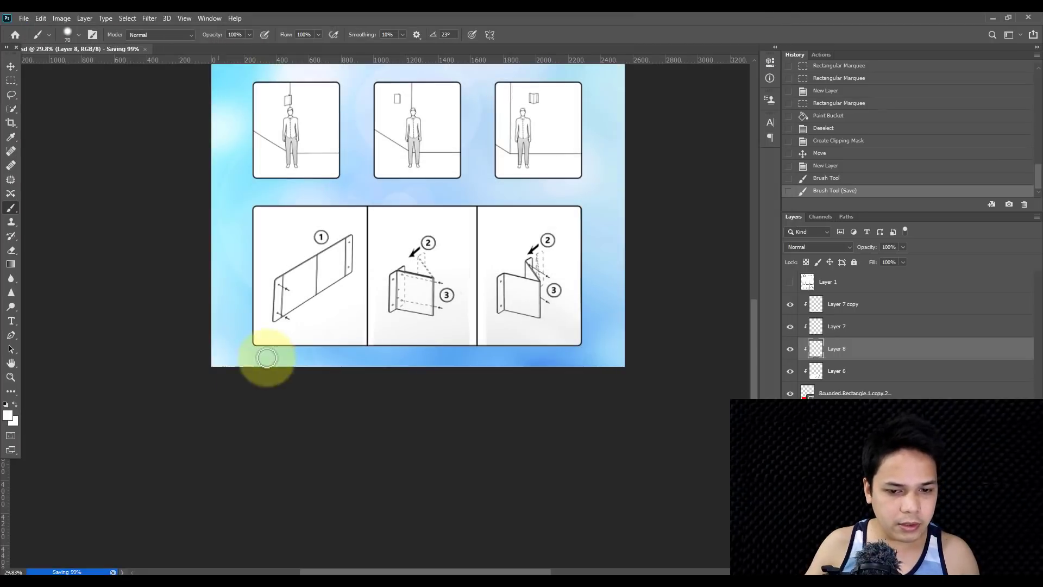
Step: Copy the row of three folded-sign drawings from the scanned Layer 1 to a new layer, and hide Layer 1
key(ctrl+0)
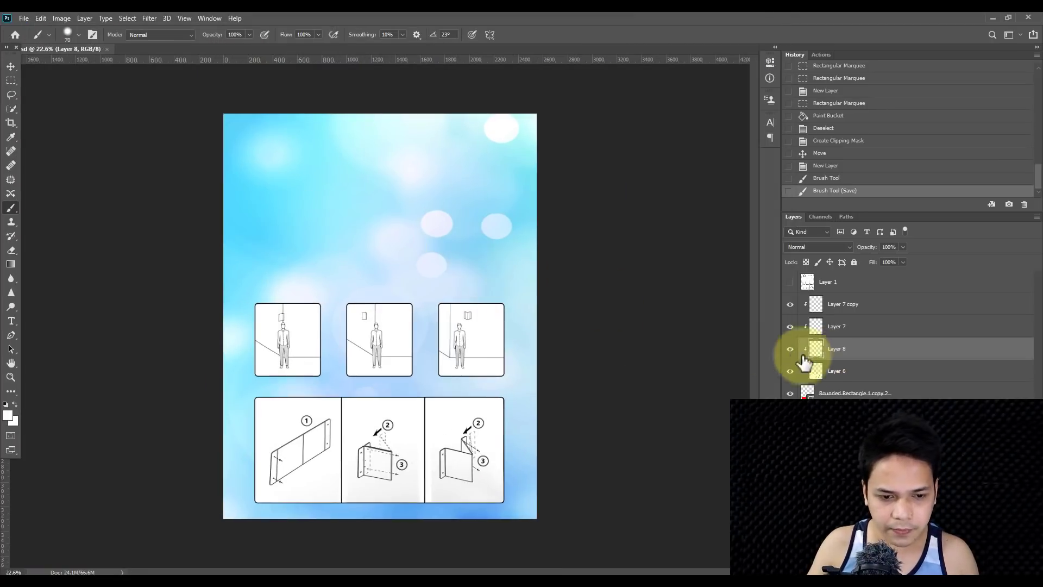
click(789, 282)
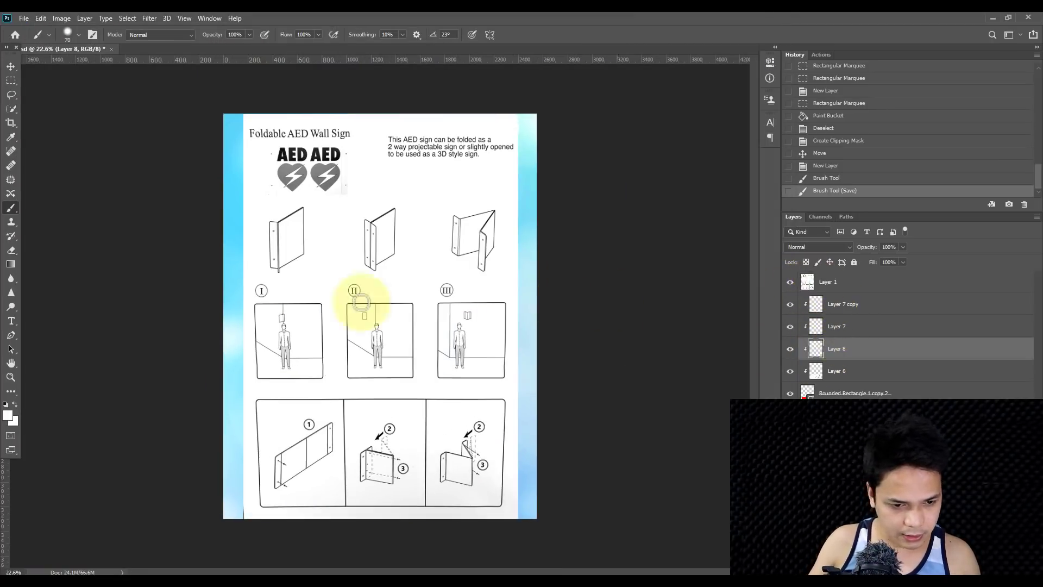
scroll(268, 245, up, 10)
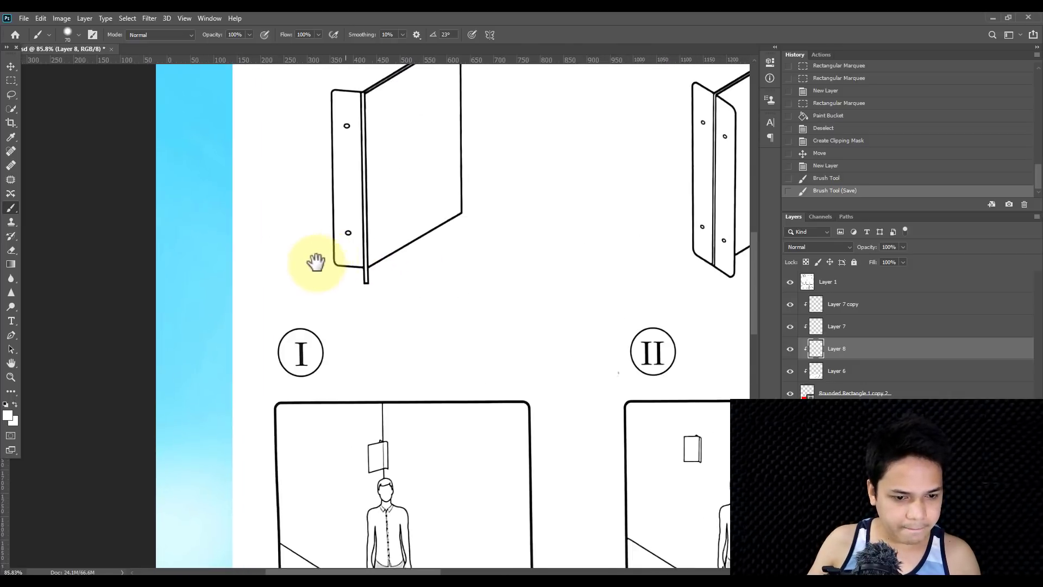
key(p)
scroll(304, 291, down, 2)
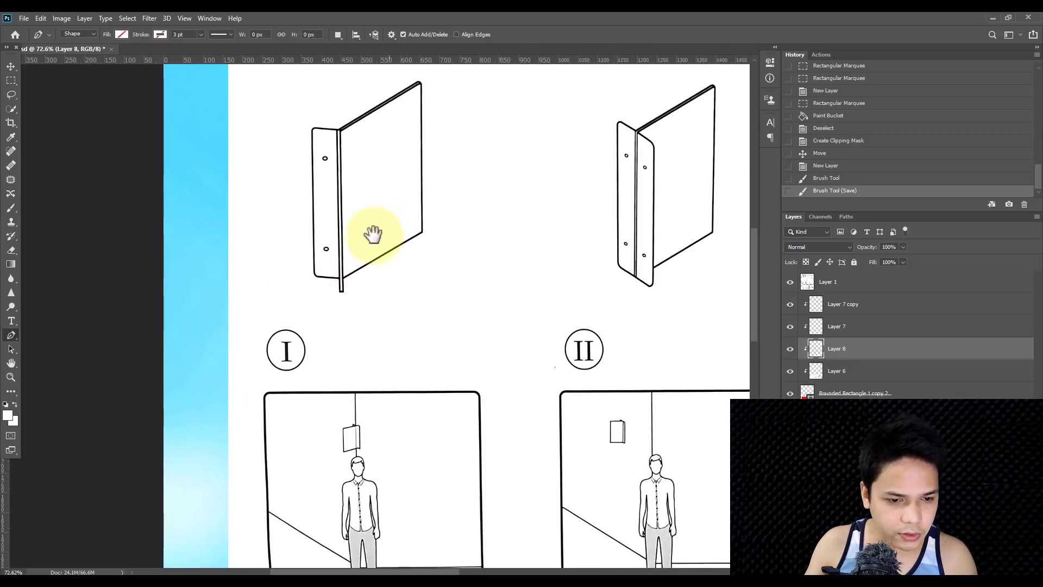
scroll(328, 263, down, 3)
scroll(409, 267, up, 1)
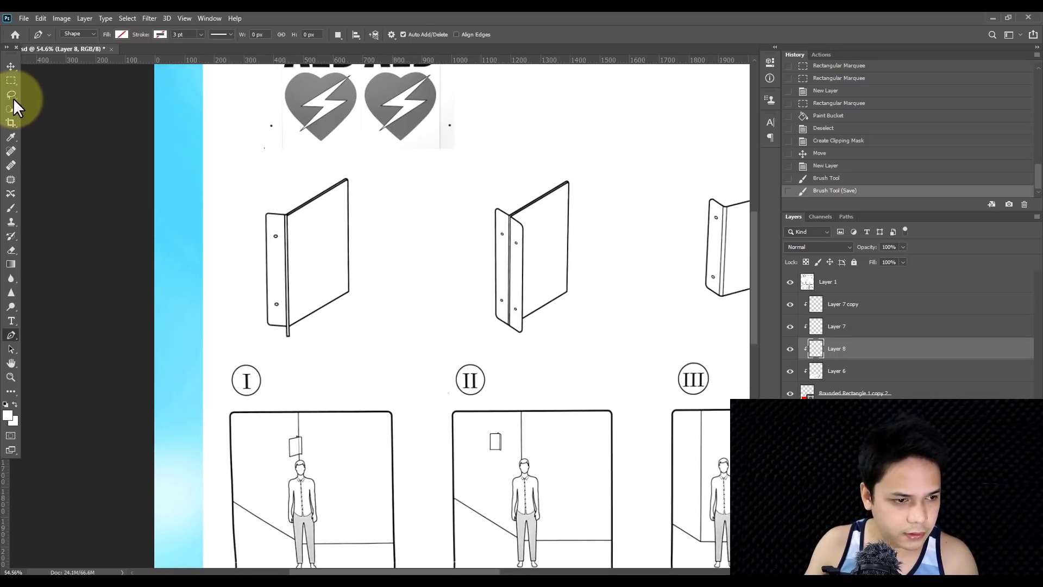
click(11, 80)
drag(240, 166, 576, 332)
drag(782, 390, 678, 350)
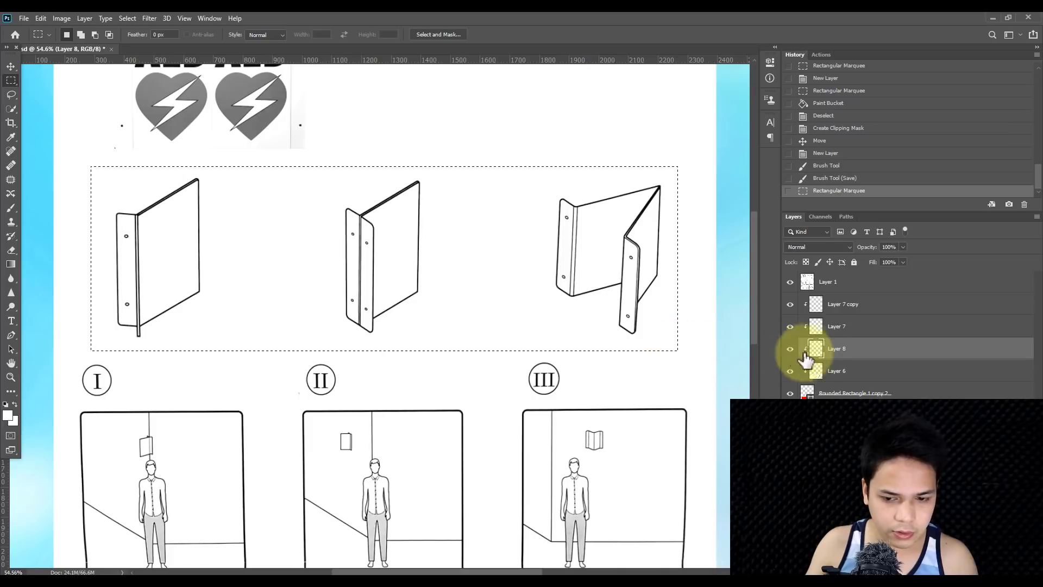
click(843, 277)
key(ctrl+j)
click(790, 304)
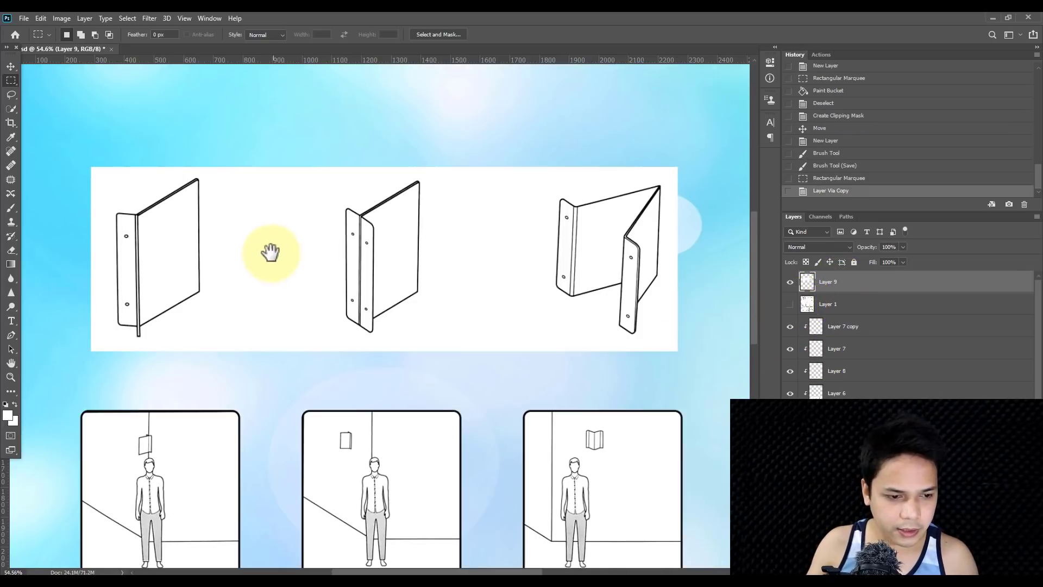
Step: Remove the white surroundings of the three sign drawings on Layer 9 with the Magic Eraser
scroll(273, 251, up, 3)
scroll(302, 244, up, 5)
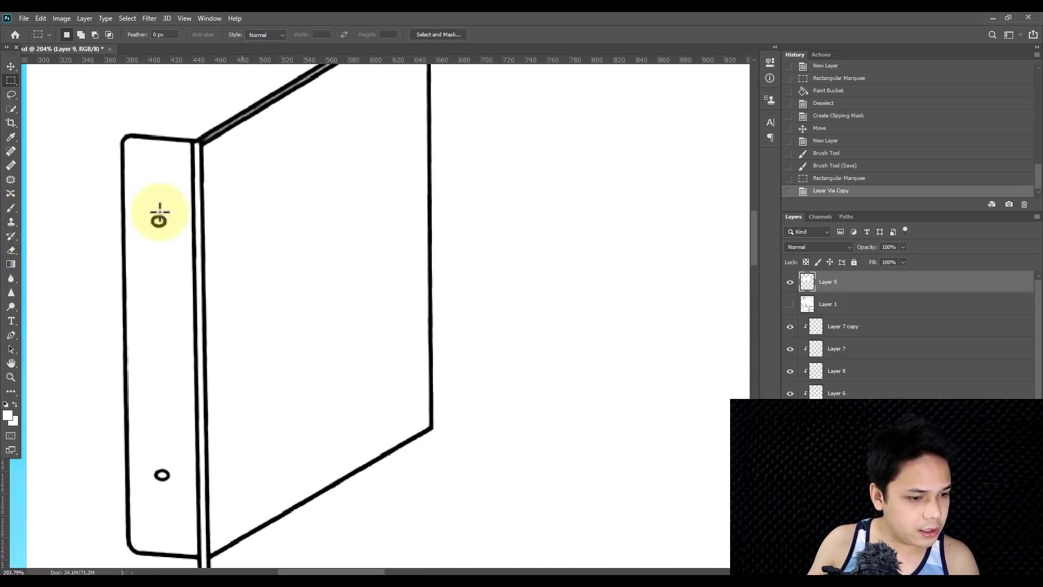
click(10, 223)
click(11, 250)
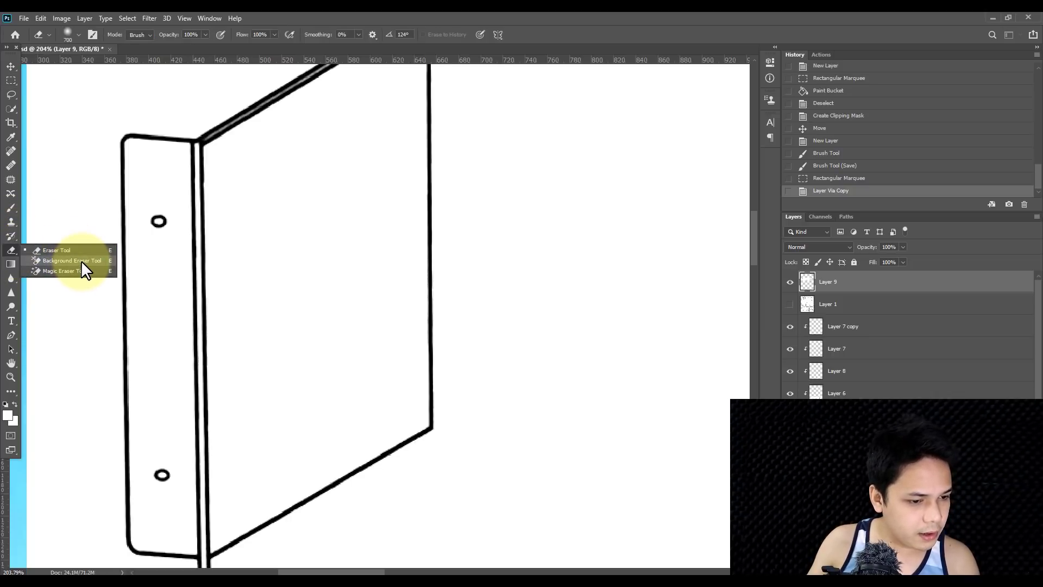
click(70, 271)
scroll(521, 266, down, 3)
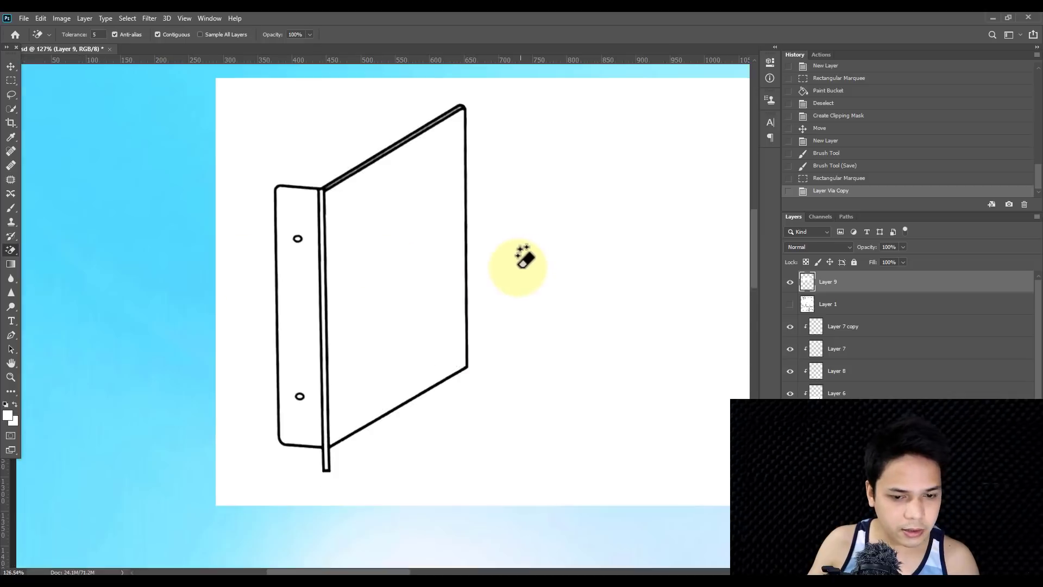
scroll(521, 266, down, 3)
drag(531, 268, 354, 239)
click(358, 250)
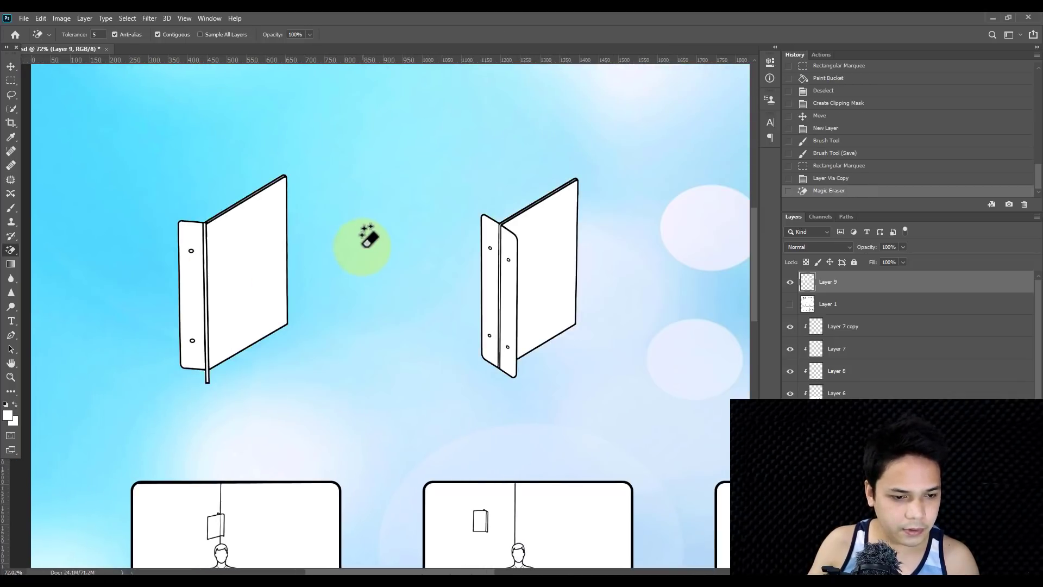
Step: Examine the outlines of the three cut-out sign drawings against the blue background
drag(584, 240, 349, 221)
scroll(349, 221, down, 2)
scroll(543, 226, up, 9)
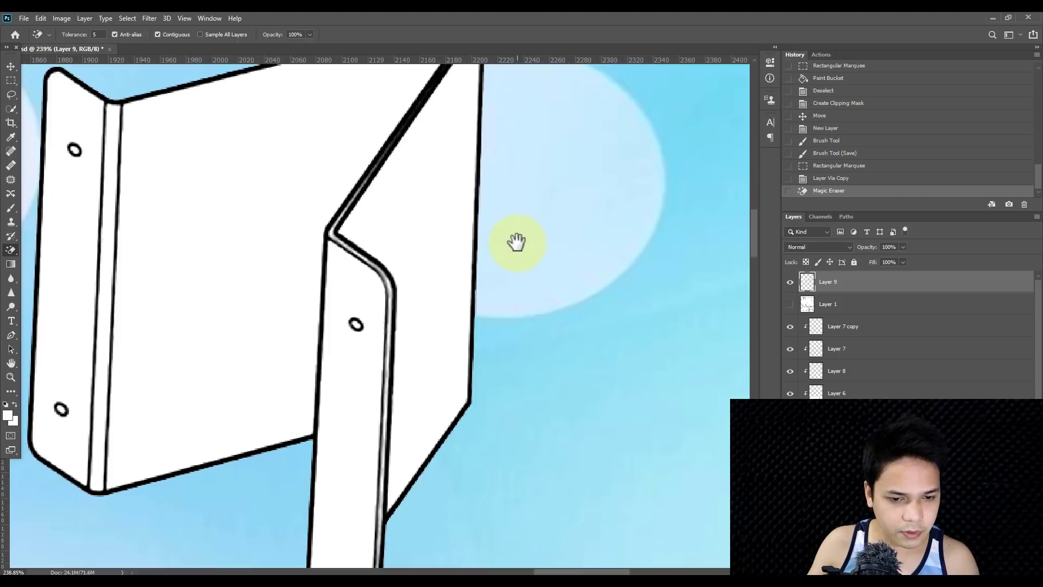
drag(428, 288, 614, 156)
scroll(582, 209, down, 3)
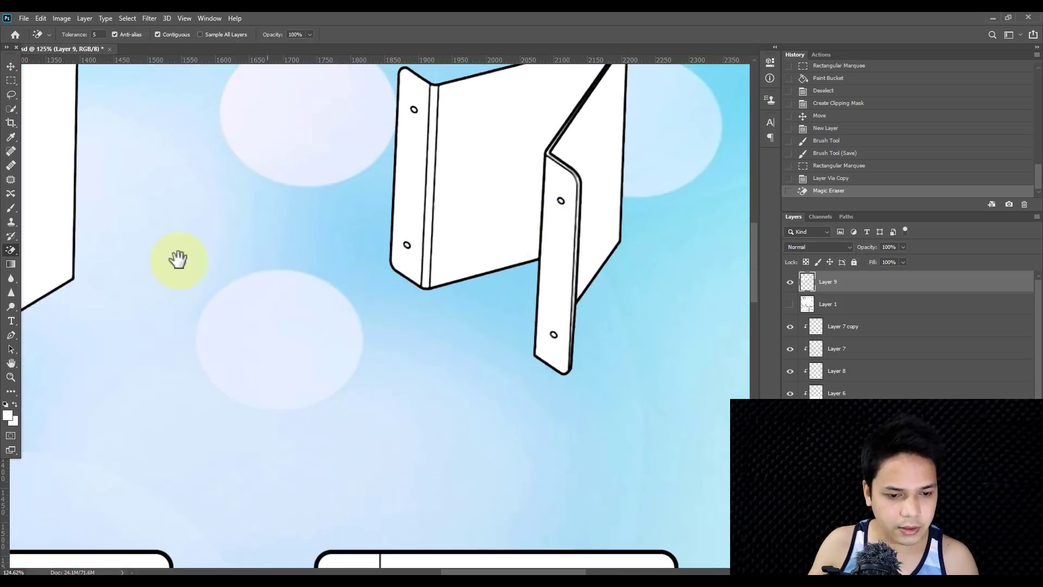
drag(242, 259, 640, 305)
right_click(640, 305)
key(Escape)
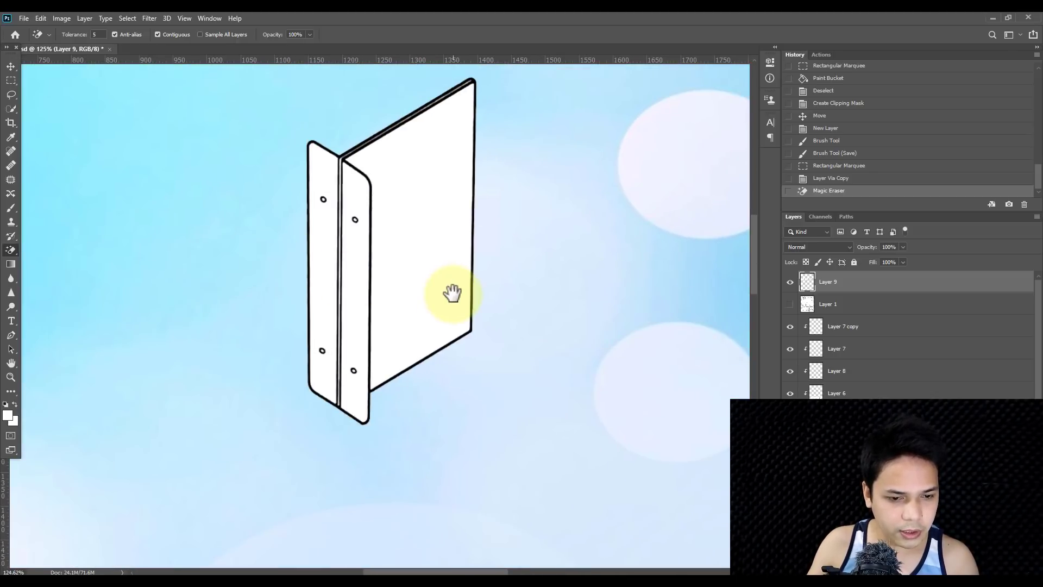
scroll(438, 279, down, 4)
scroll(375, 274, down, 2)
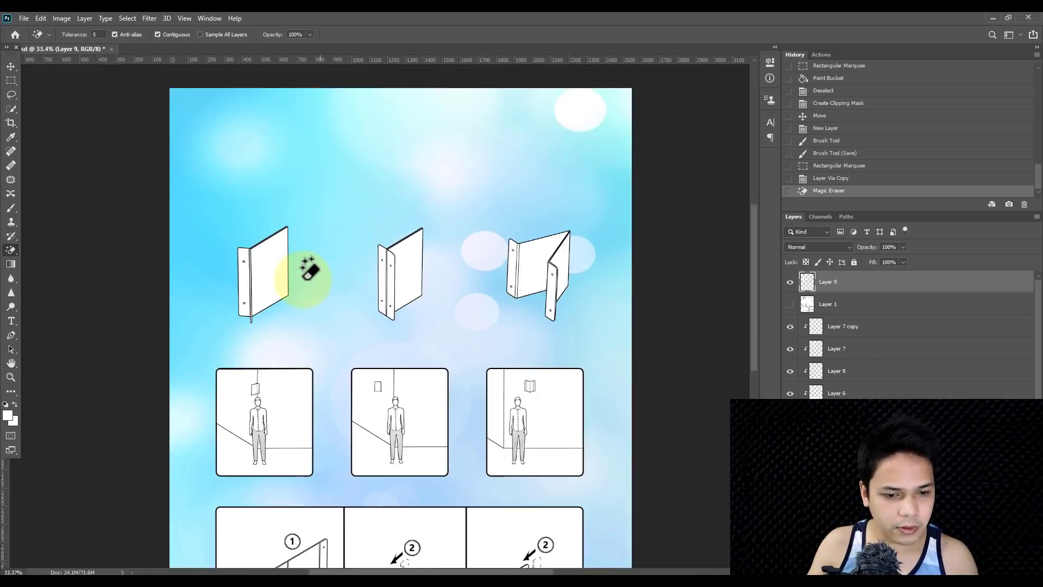
scroll(303, 268, up, 2)
click(11, 81)
scroll(478, 263, down, 2)
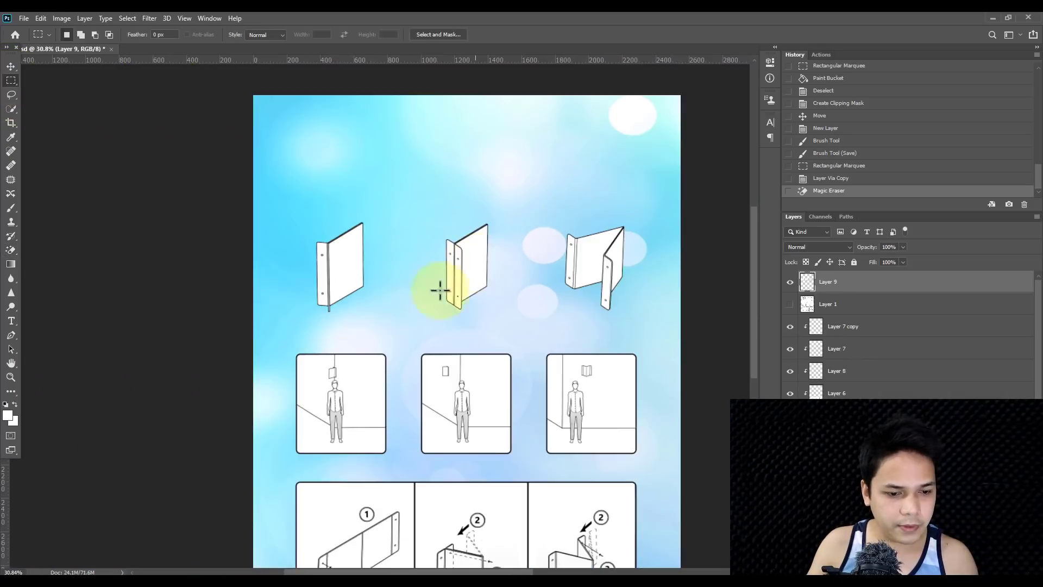
scroll(384, 326, up, 2)
scroll(481, 280, down, 2)
scroll(481, 281, up, 2)
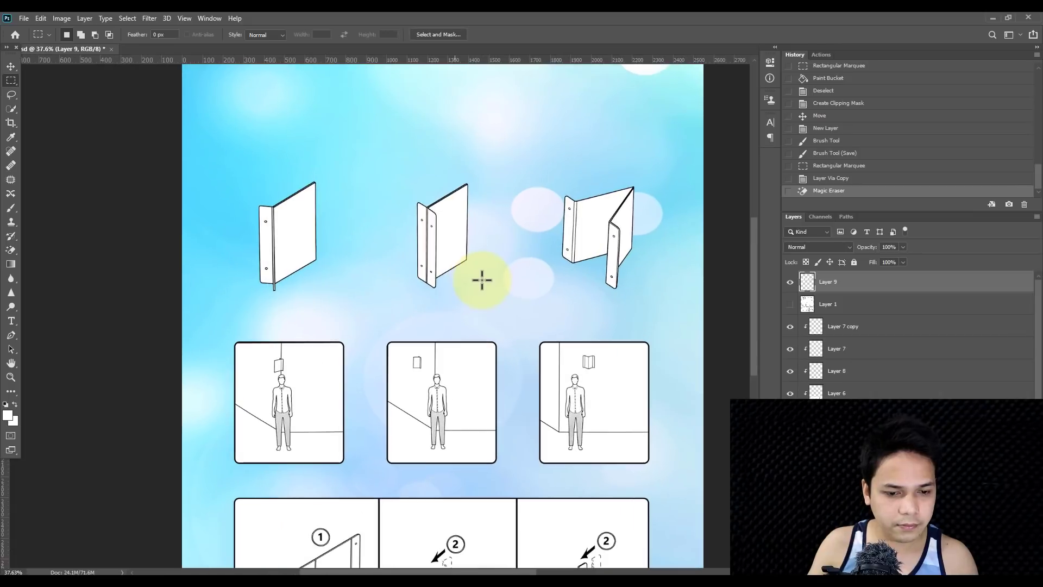
Step: Show Layer 1 again and draw a circle about 110 px across beside the scanned numeral I
click(788, 305)
scroll(262, 315, up, 10)
scroll(109, 265, down, 2)
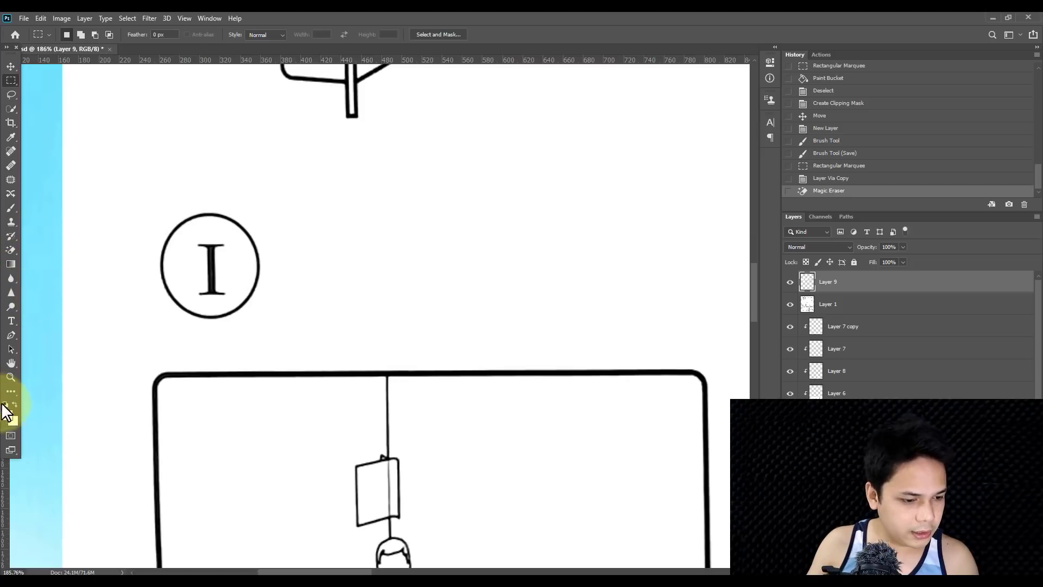
key(g)
click(11, 389)
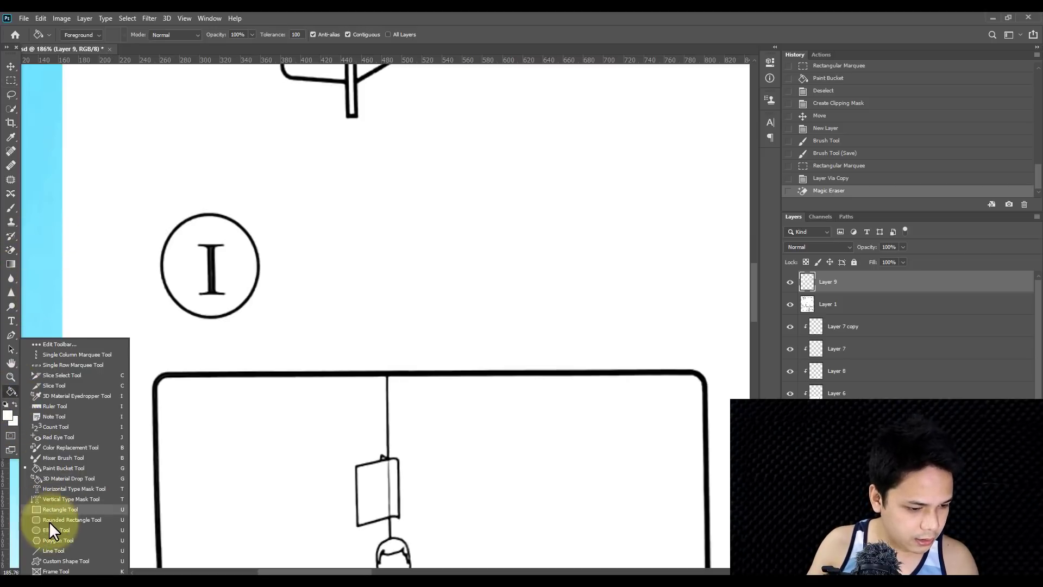
click(70, 530)
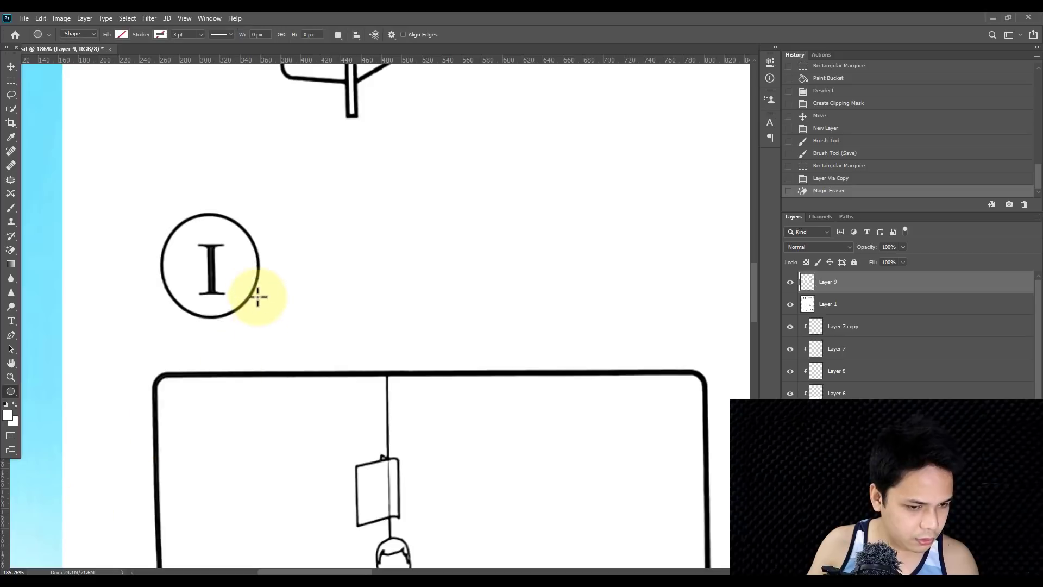
drag(280, 213, 409, 321)
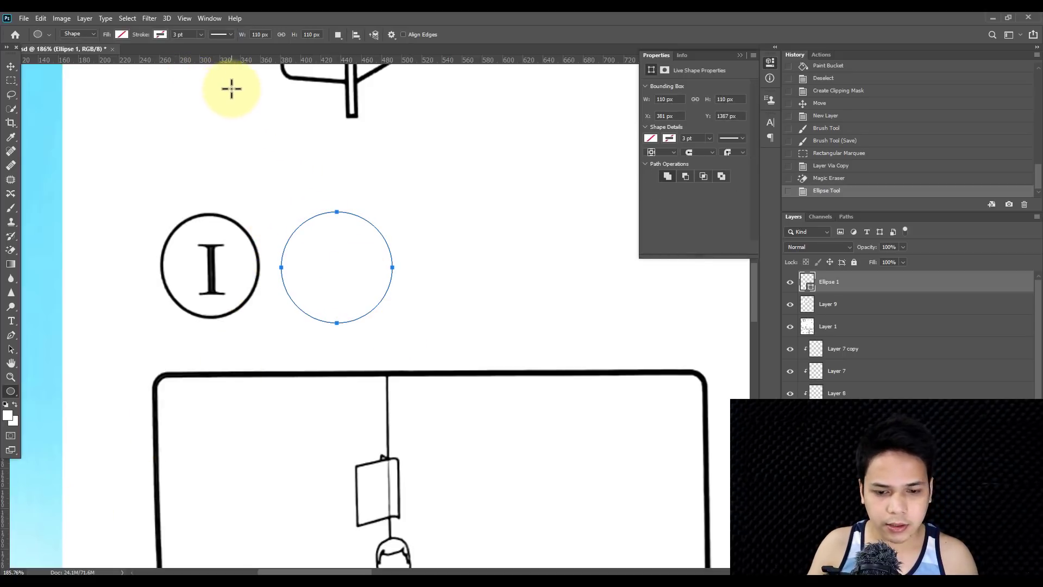
Step: Give the circle a white fill and a black 1.5 pt stroke
click(121, 34)
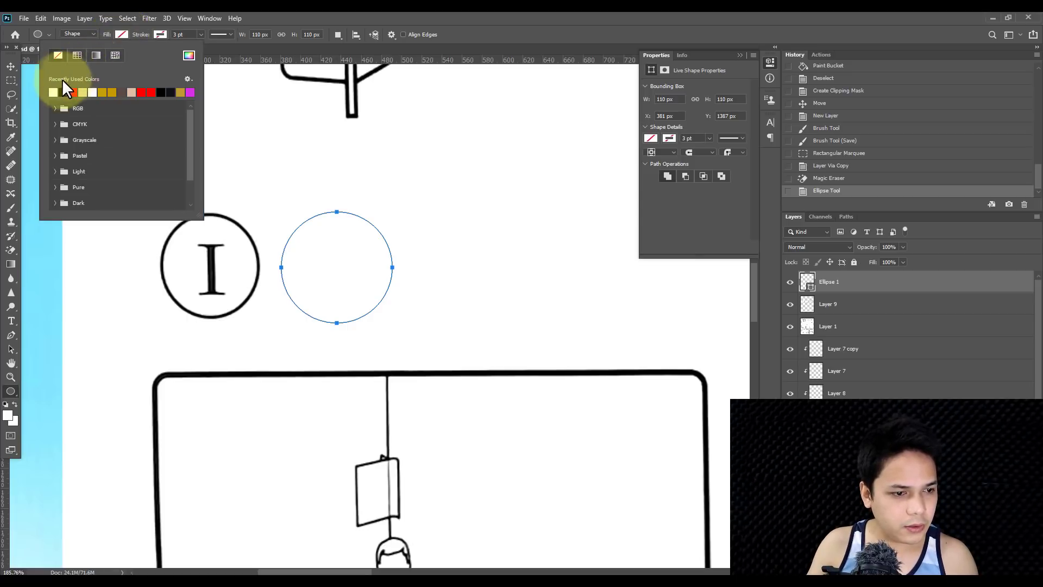
click(161, 34)
click(102, 92)
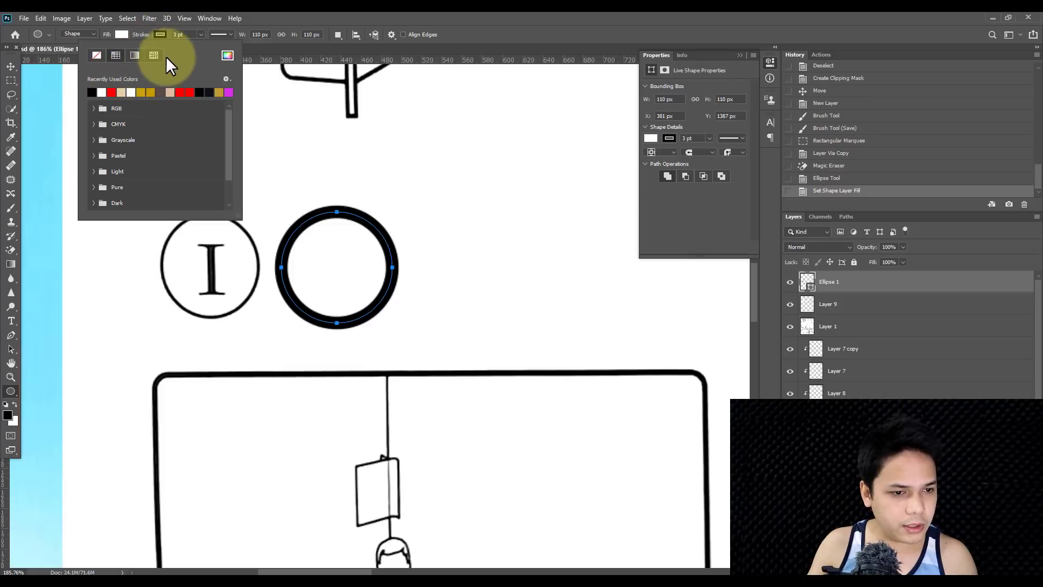
click(186, 34)
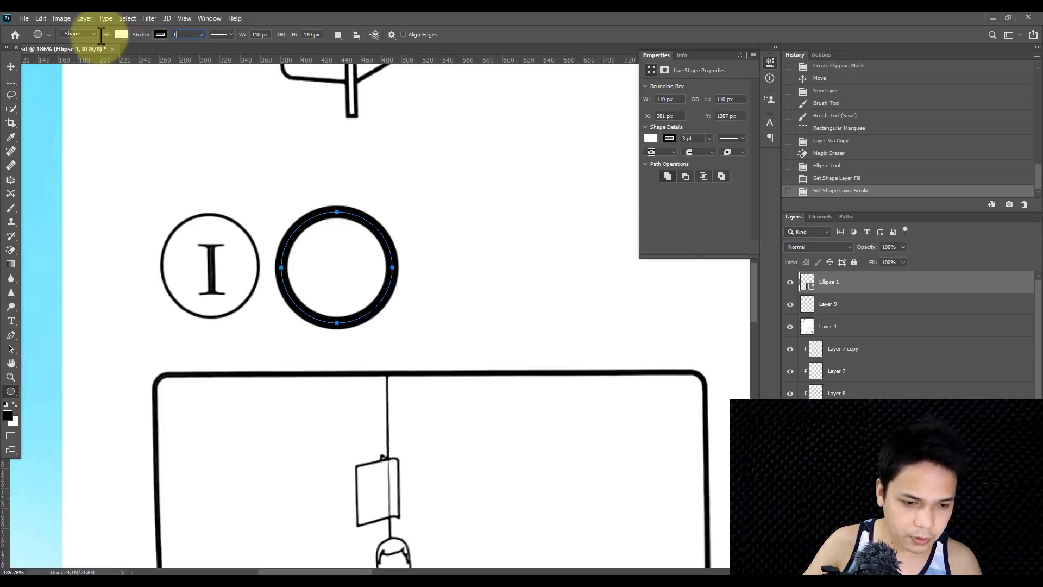
text(15)
key(Return)
click(182, 34)
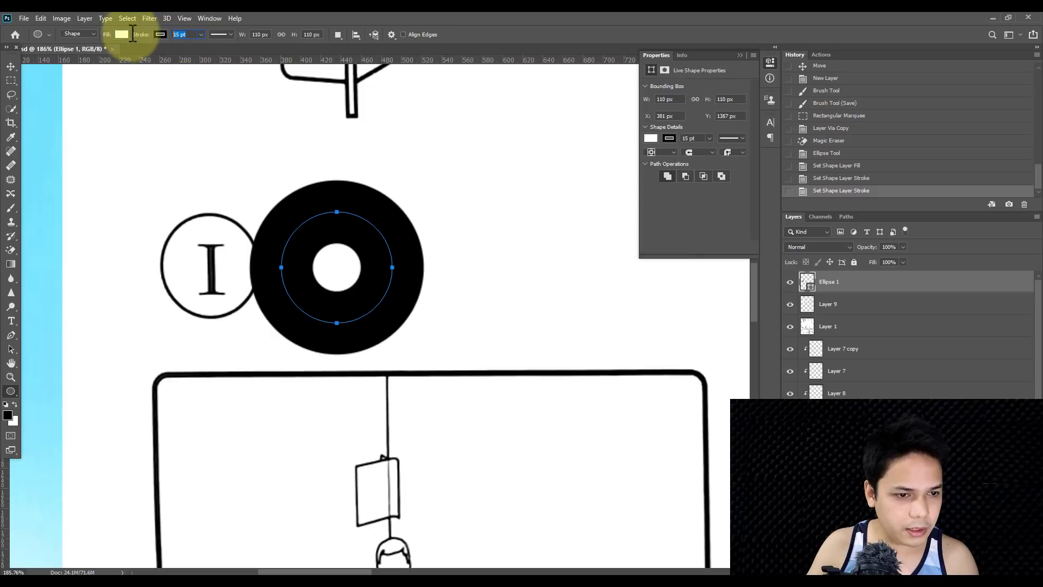
key(Return)
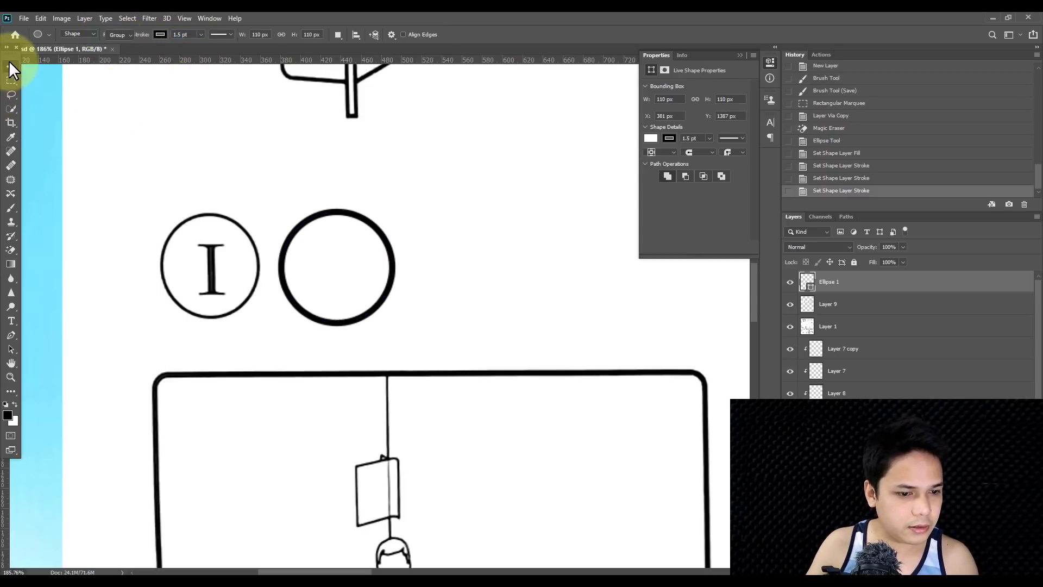
Step: Place the circle over the scanned numeral I and duplicates of it over numerals II and III
click(10, 66)
drag(387, 220, 545, 181)
scroll(304, 226, down, 5)
drag(459, 179, 535, 175)
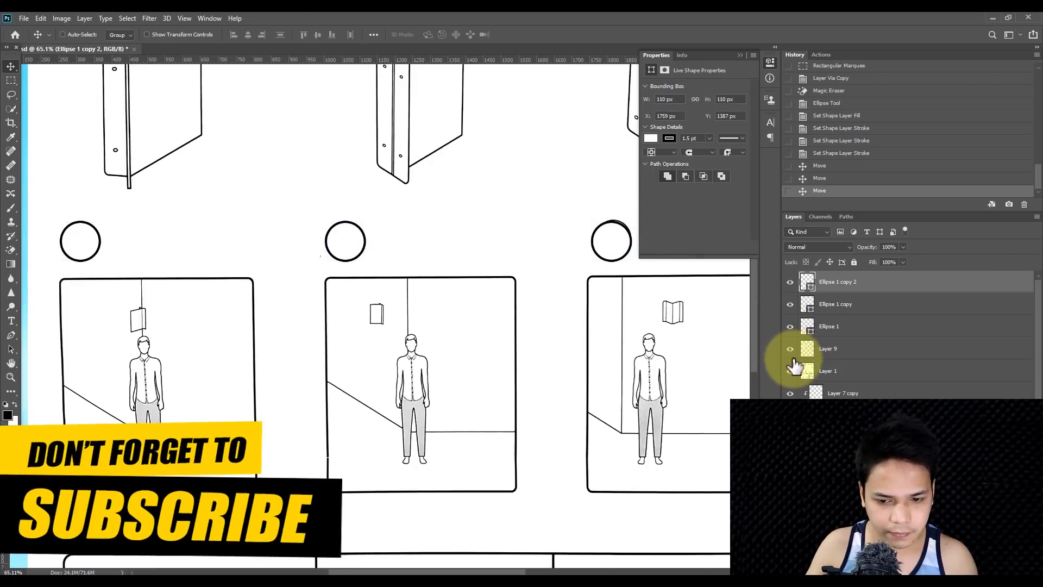
Step: Hide the scanned Layer 1 and load the pixels of Layer 9 as a selection
click(791, 371)
click(791, 349)
click(791, 348)
right_click(808, 349)
click(862, 380)
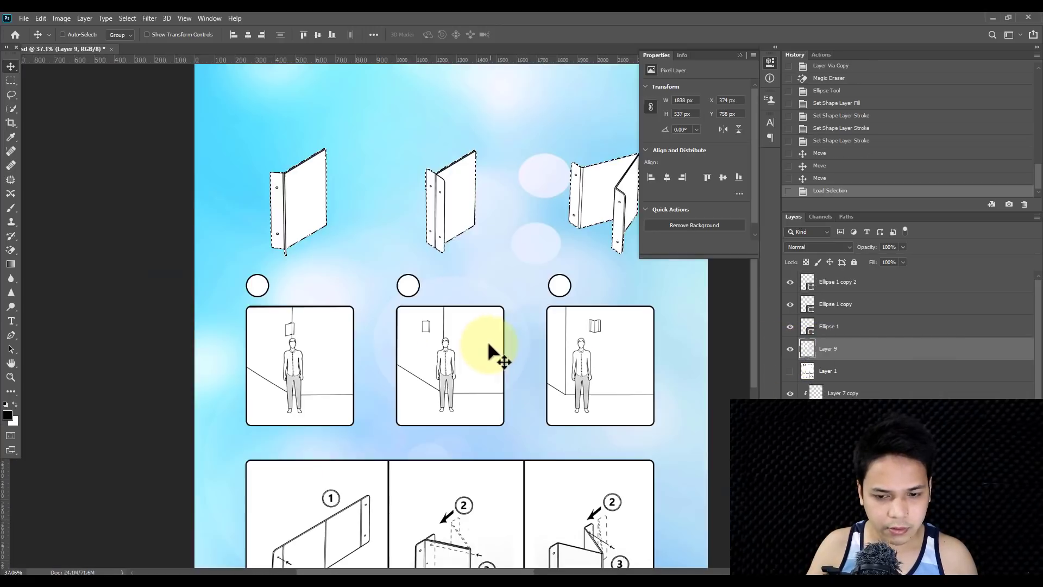
Step: Save the document and clear the selection around the sign drawings
click(739, 55)
key(ctrl+0)
key(ctrl+s)
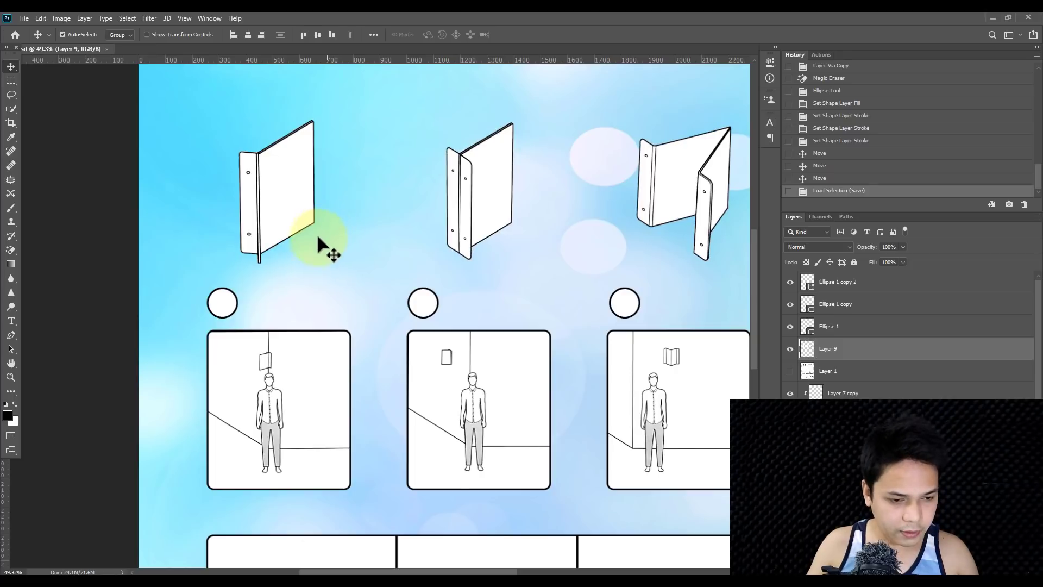
key(ctrl+d)
Step: Add a black text layer reading "I" in Times New Roman near the first circle
scroll(221, 302, up, 3)
click(11, 320)
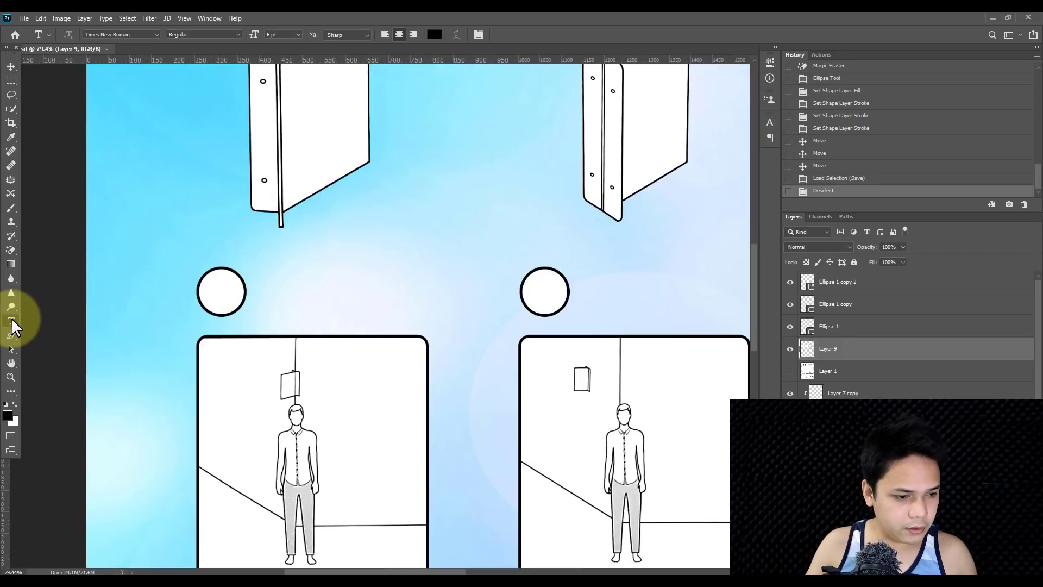
click(339, 259)
right_click(339, 260)
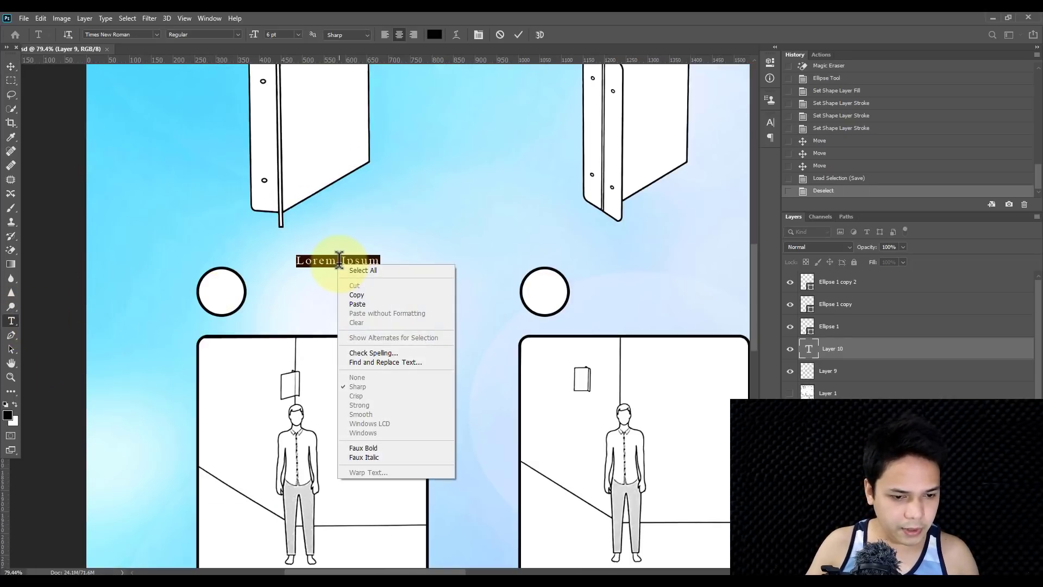
click(340, 267)
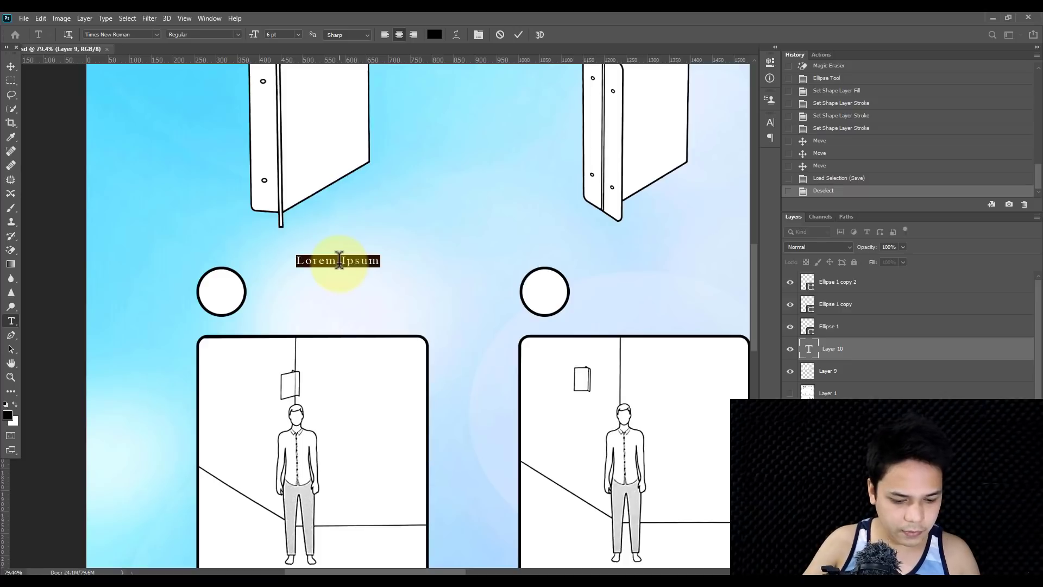
click(11, 66)
Step: Enlarge the numeral I and move it onto the first circle
key(ctrl+t)
drag(343, 253, 224, 288)
right_click(344, 233)
click(332, 242)
key(Return)
Step: Bring the numeral I layer to the top of the stack and centre it in the first circle
drag(845, 350, 280, 275)
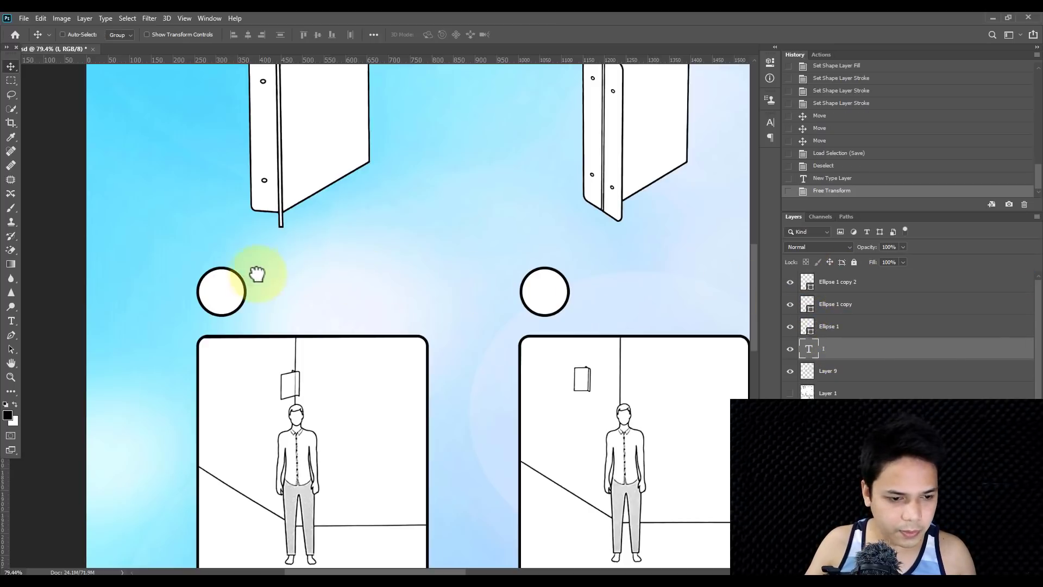
key(ctrl+shift+bracketright)
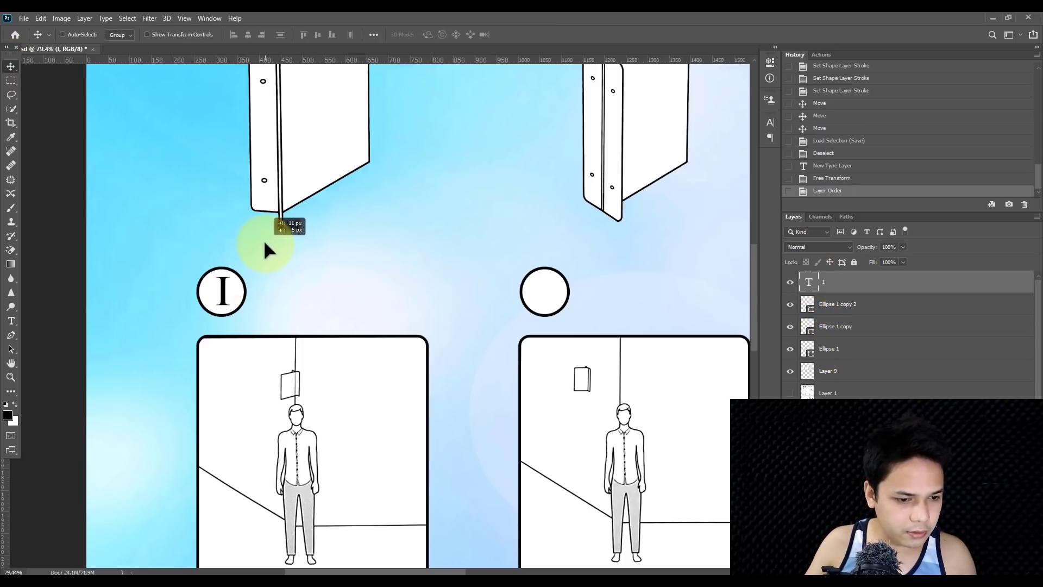
drag(266, 250, 266, 250)
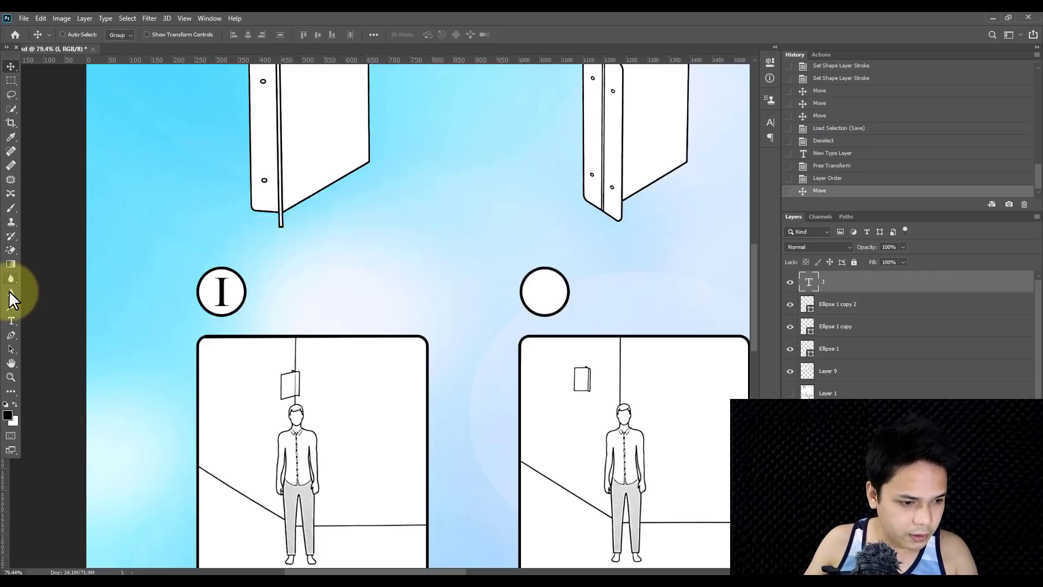
Step: Change the numeral in the first circle to III, with tracking of -20 and 100% horizontal scale
click(10, 320)
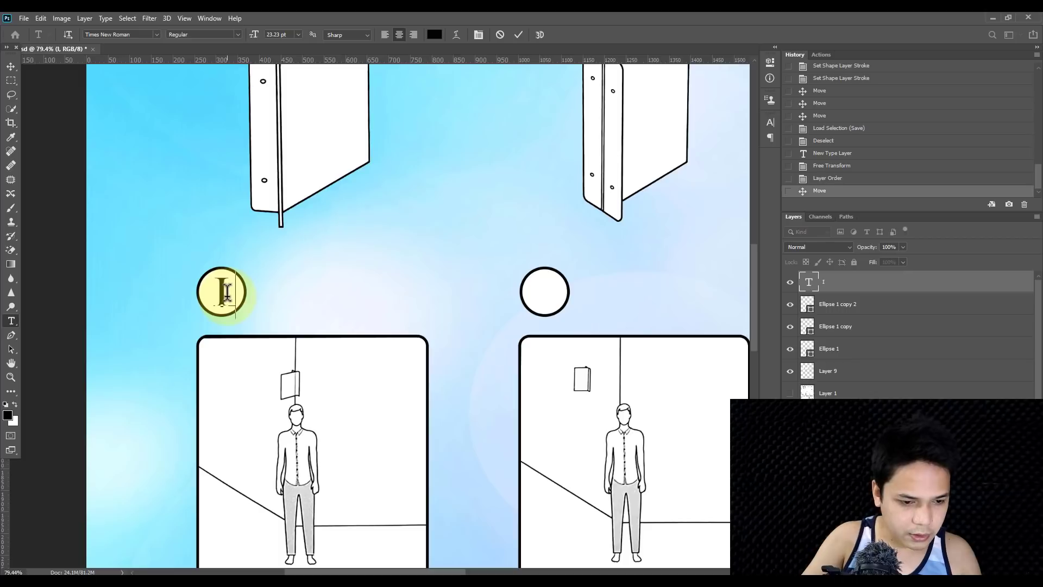
double_click(226, 291)
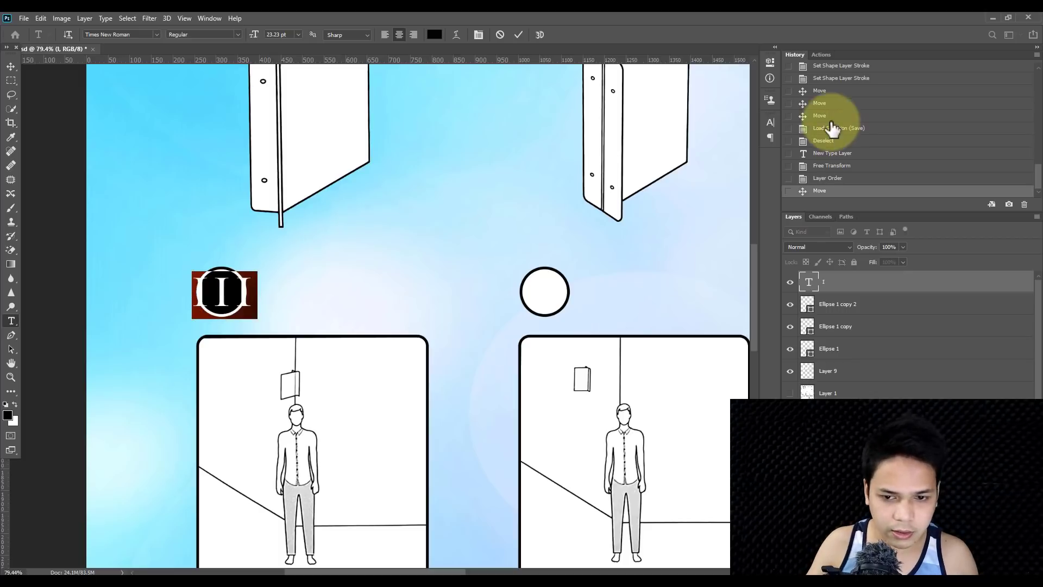
click(769, 123)
click(735, 156)
text(120)
key(BackSpace)
key(BackSpace)
key(BackSpace)
text(40)
key(Return)
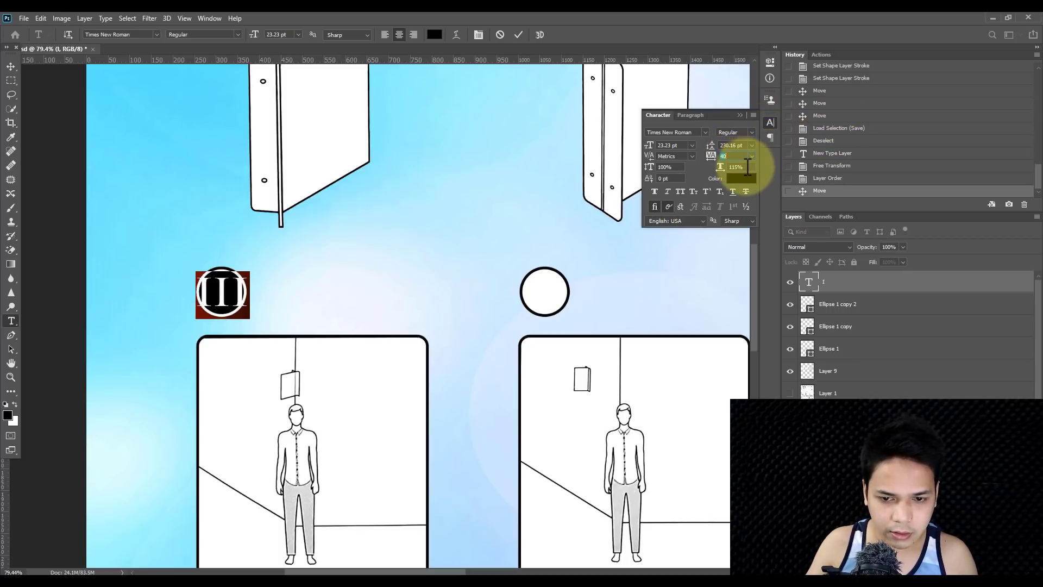
text(103)
key(Return)
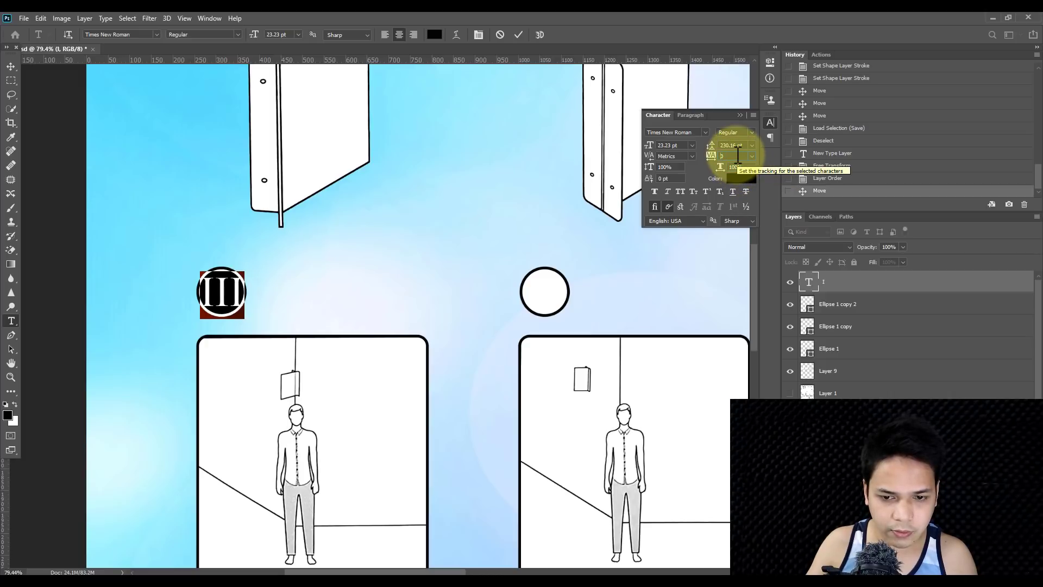
click(11, 66)
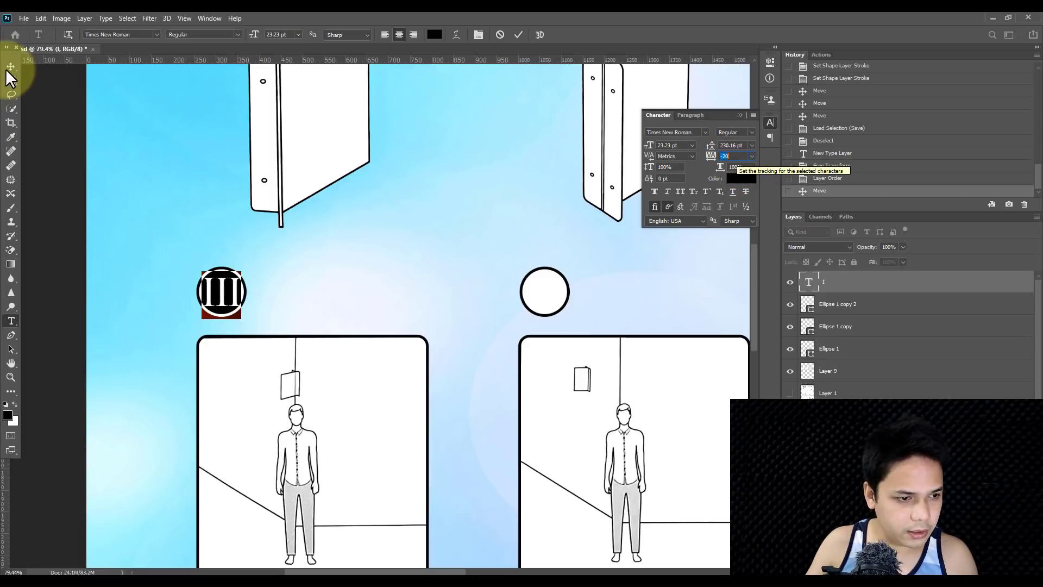
Step: Scale the numeral III down to about 90% and centre it inside the first circle
scroll(170, 298, up, 3)
key(ctrl+t)
drag(302, 248, 304, 239)
drag(278, 287, 278, 285)
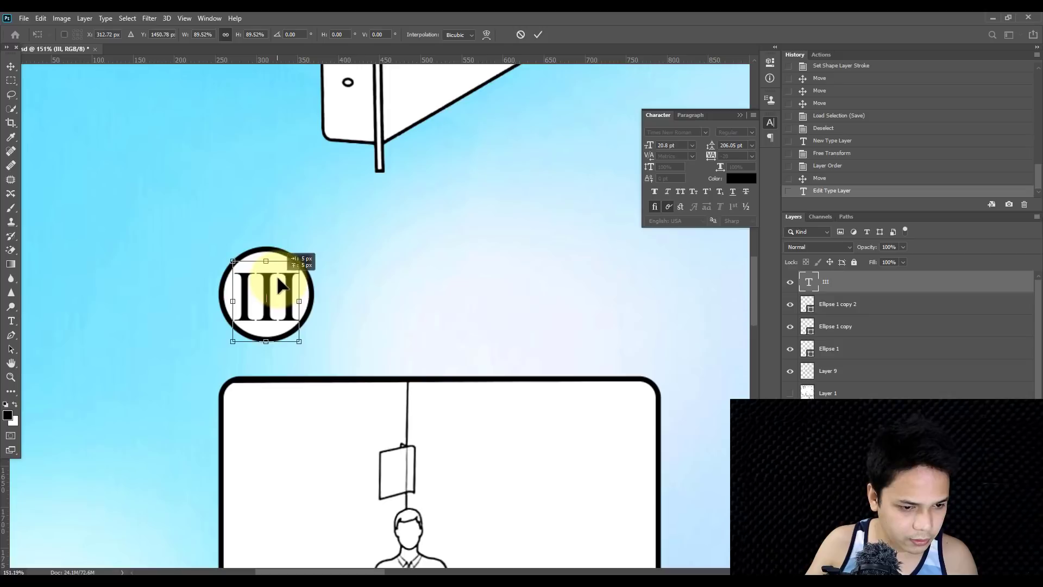
key(Return)
key(Up)
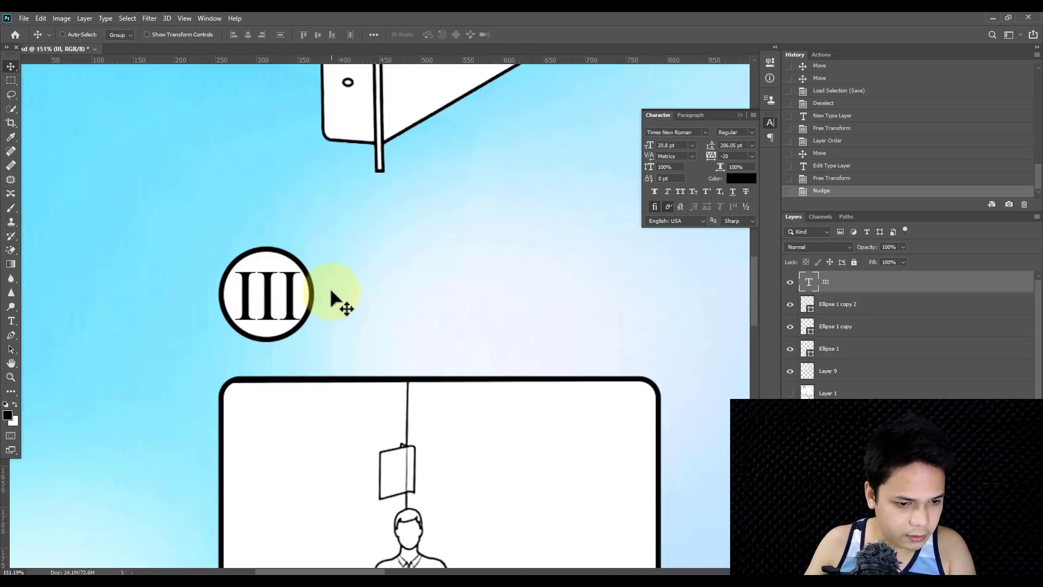
Step: Place a copy of the numeral III centred in the third circle
scroll(330, 288, down, 5)
drag(339, 251, 582, 244)
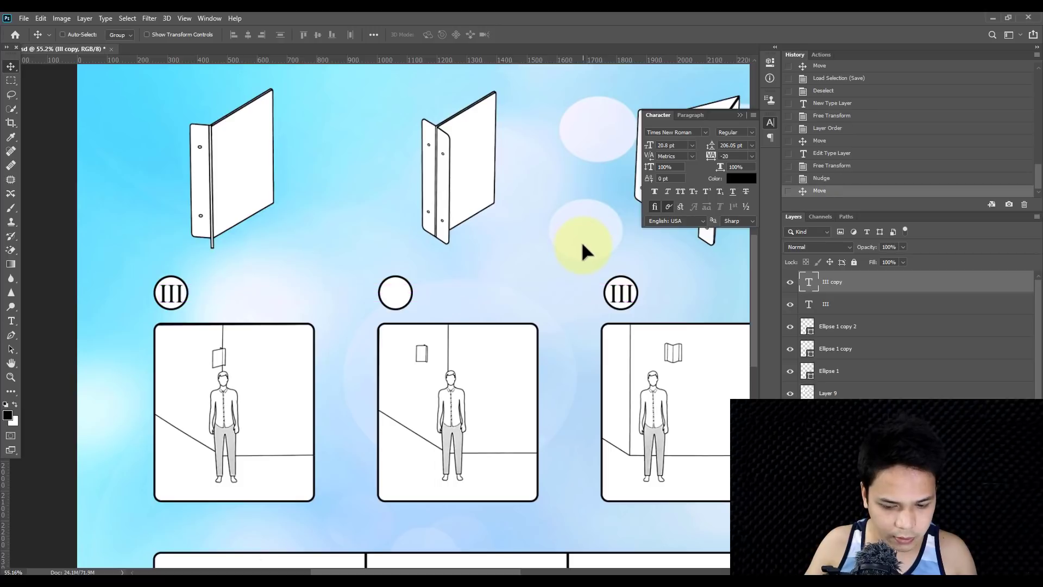
key(Right)
Step: Copy the numeral into the second circle, change it to II and centre it there
scroll(582, 244, up, 1)
scroll(582, 250, up, 1)
drag(473, 261, 338, 261)
click(11, 321)
double_click(355, 297)
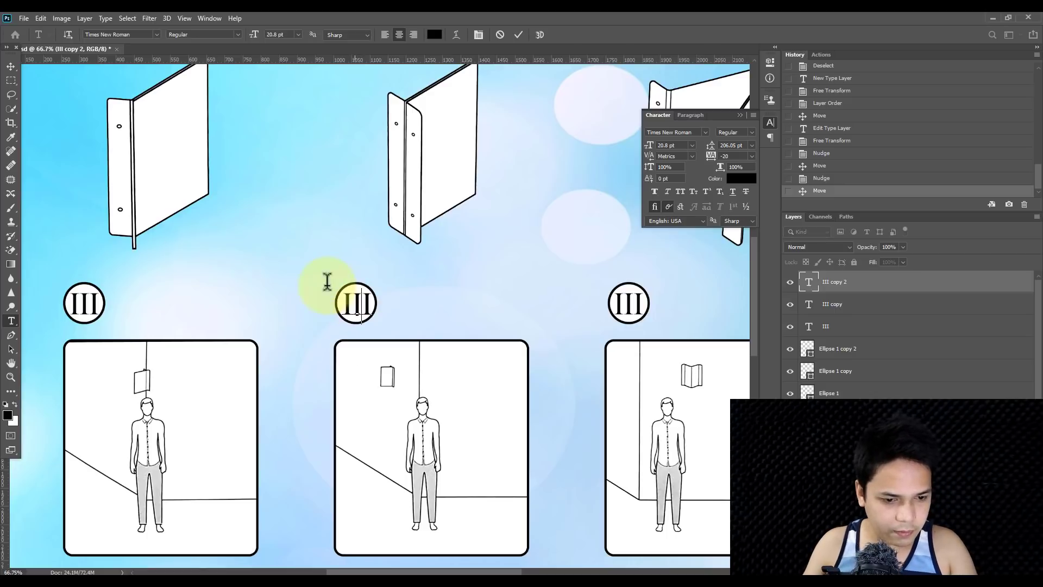
text(II)
click(11, 67)
key(Left)
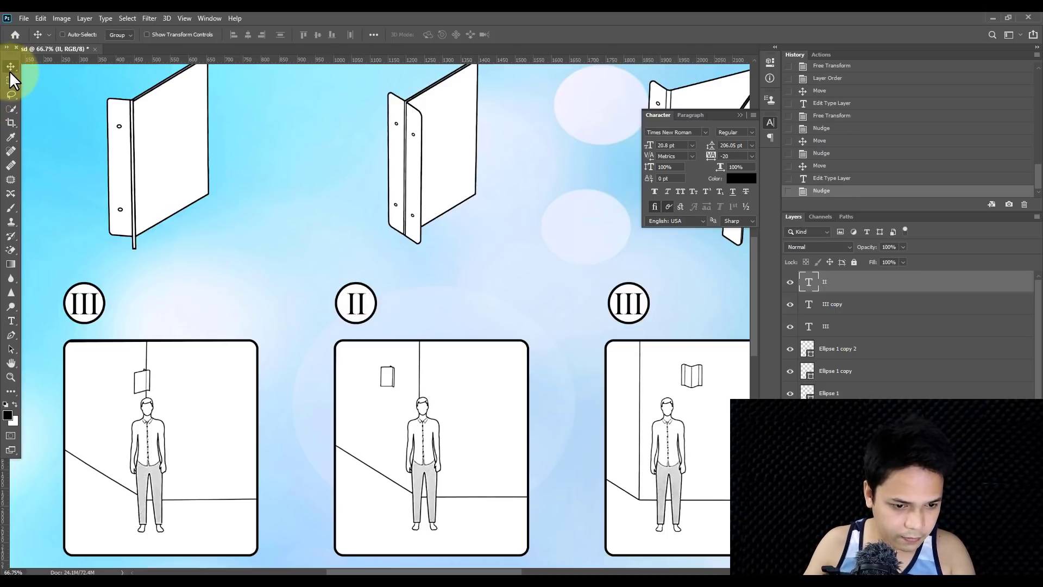
Step: Change the numeral in the first circle to I and save the document
click(11, 321)
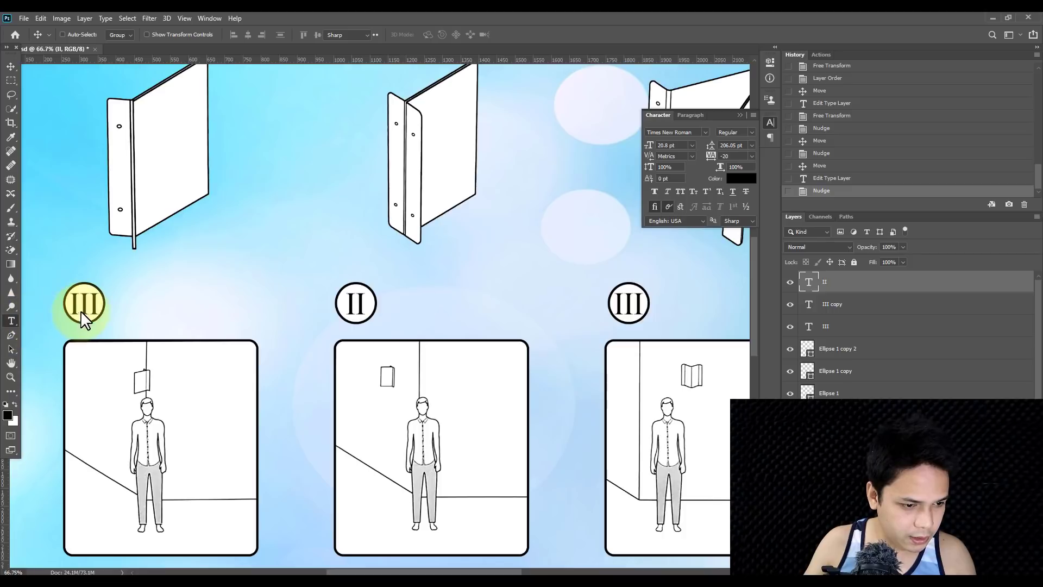
double_click(94, 300)
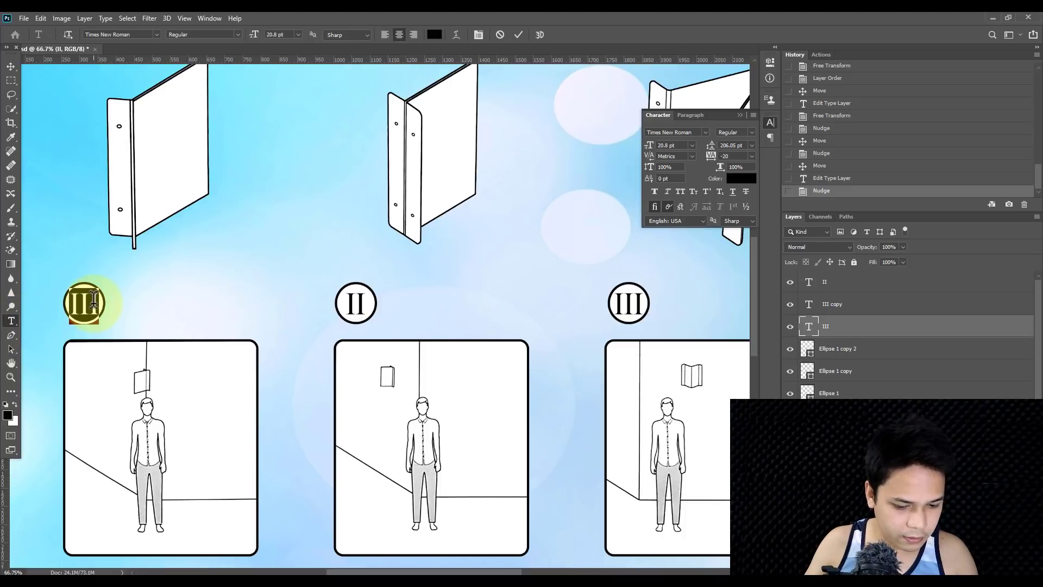
text(I)
click(11, 66)
scroll(344, 284, down, 5)
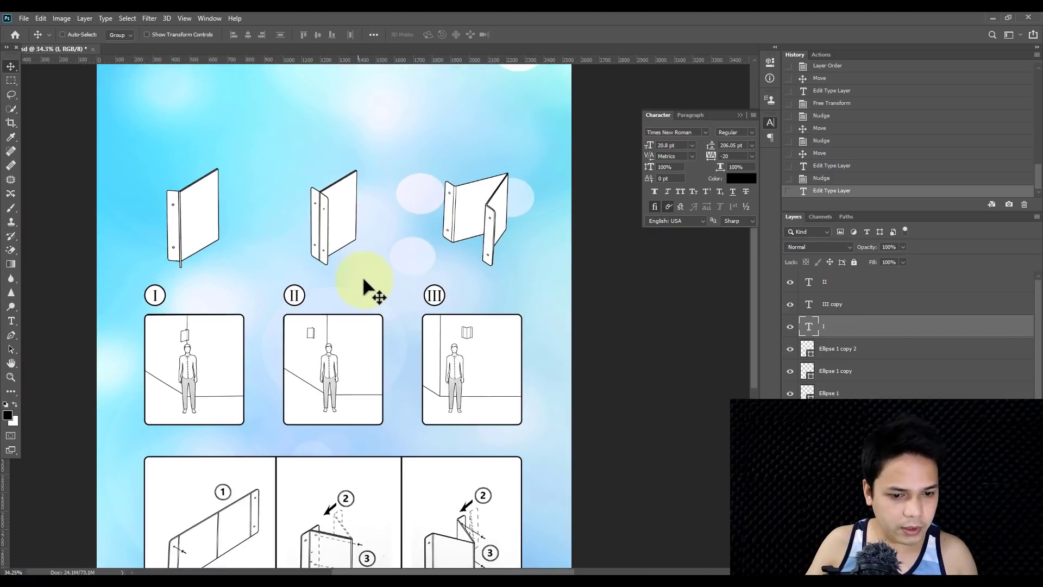
scroll(273, 245, down, 1)
scroll(284, 252, up, 4)
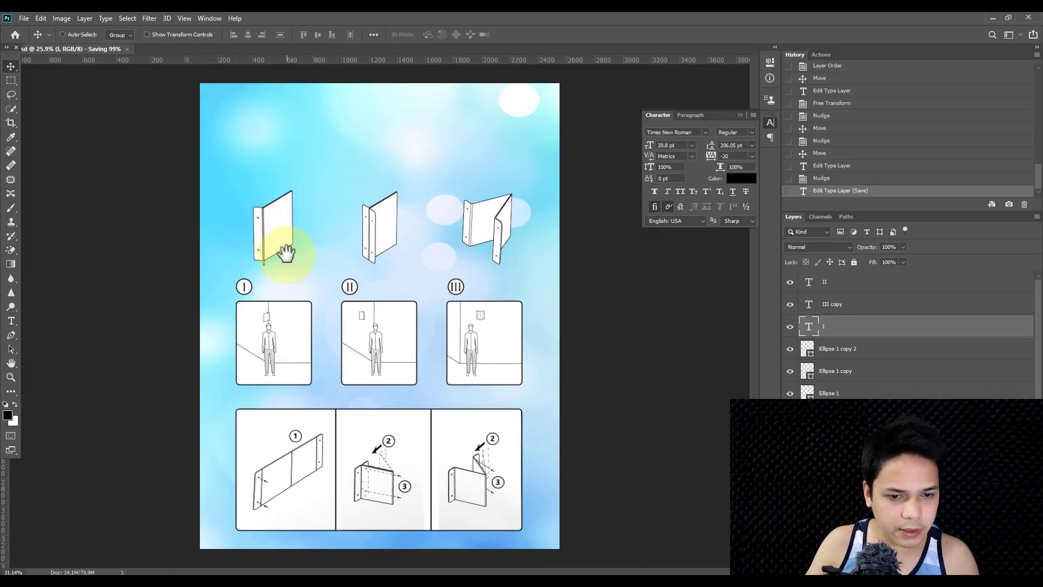
Step: Stretch the blue background image on Layer 2 downward to about 123% height and save the document
scroll(326, 272, down, 1)
scroll(363, 268, down, 2)
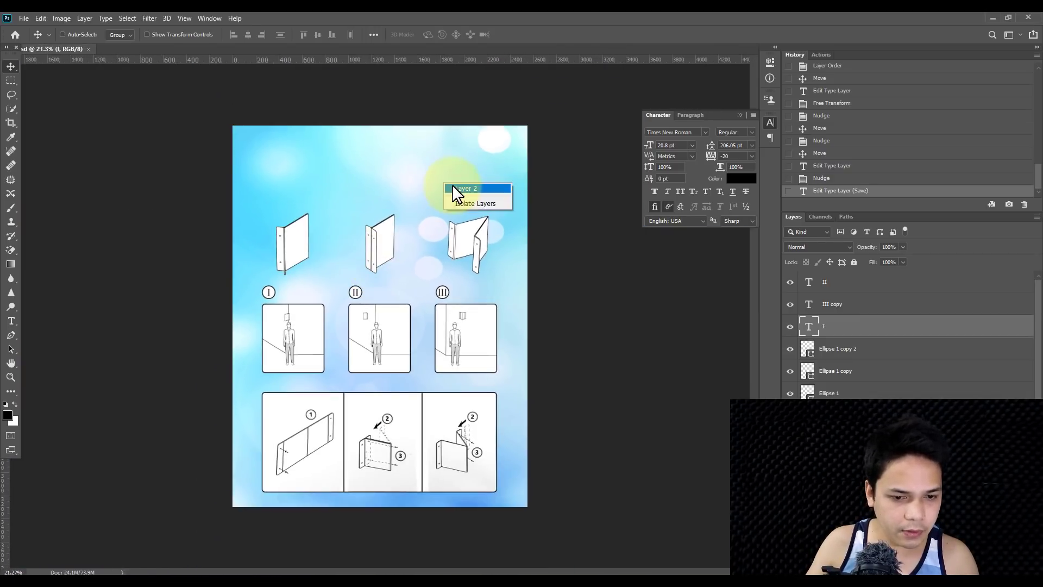
click(452, 188)
key(ctrl+t)
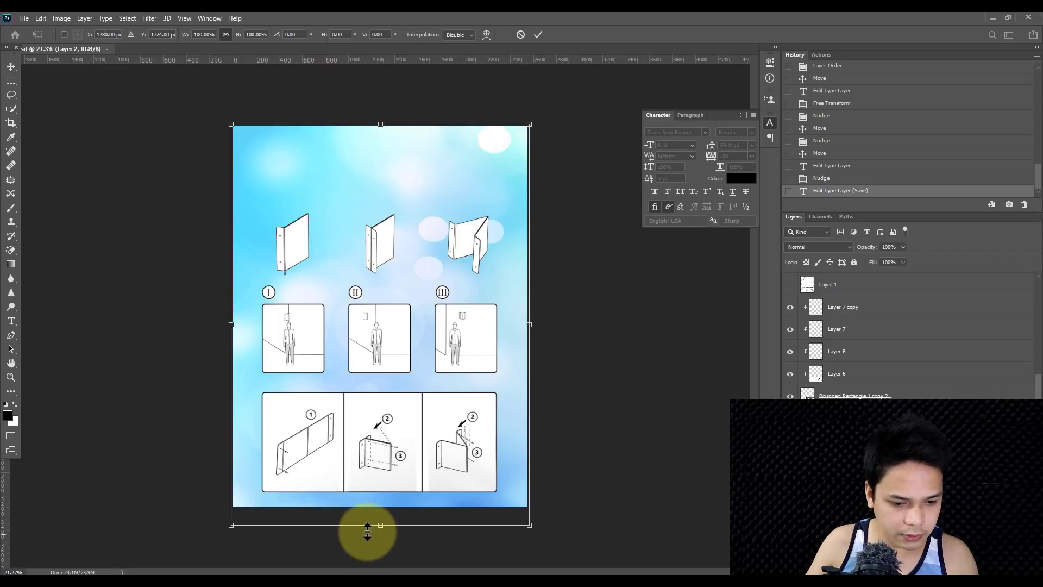
drag(379, 530, 380, 570)
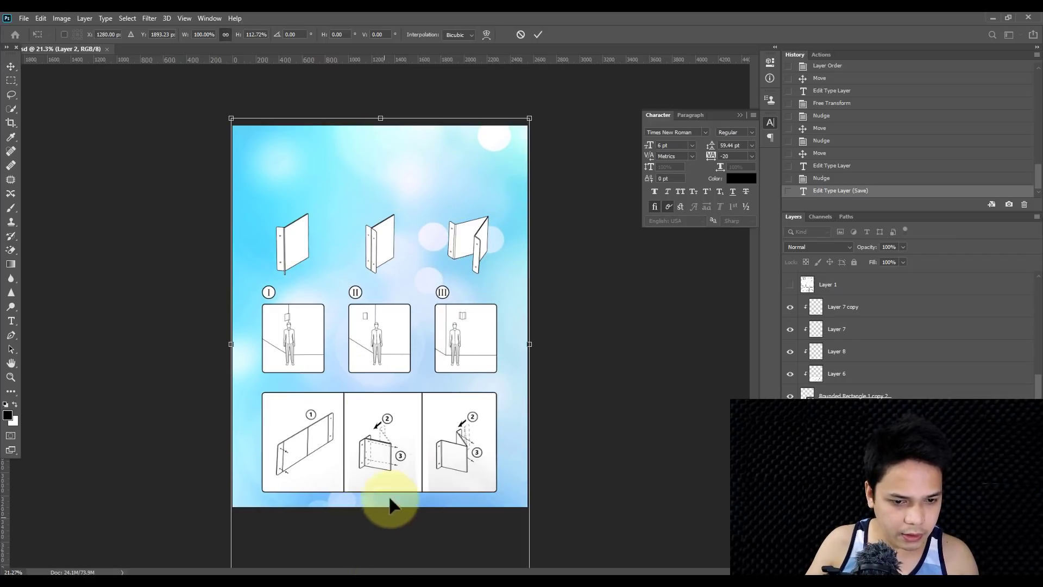
scroll(391, 334, down, 1)
drag(379, 497, 381, 526)
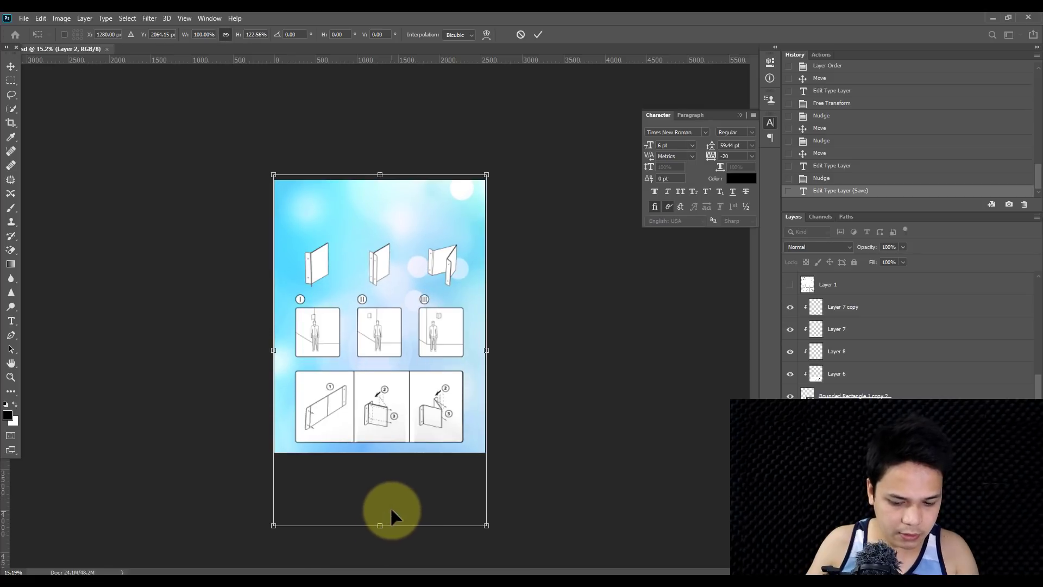
key(Return)
scroll(291, 307, up, 2)
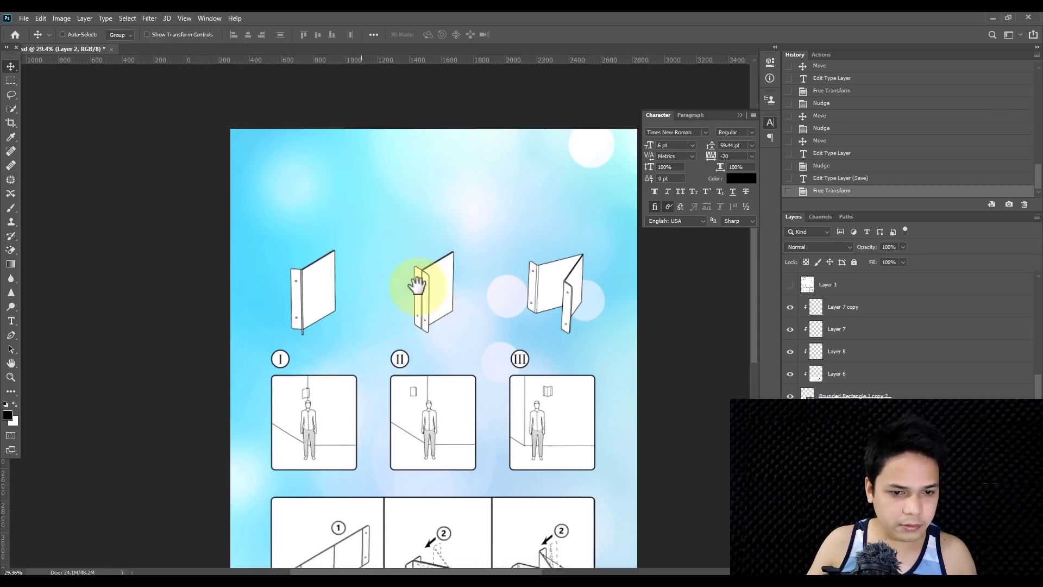
scroll(415, 293, down, 2)
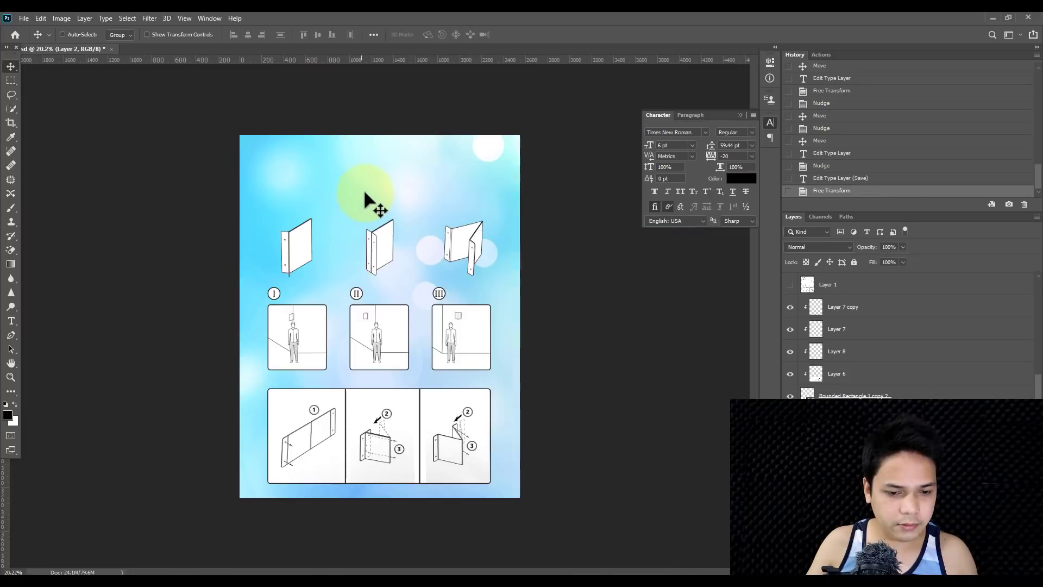
scroll(361, 196, up, 1)
key(ctrl+s)
Step: Show the scanned sheet on Layer 1 and bring it to the top of the layer stack
scroll(826, 337, up, 5)
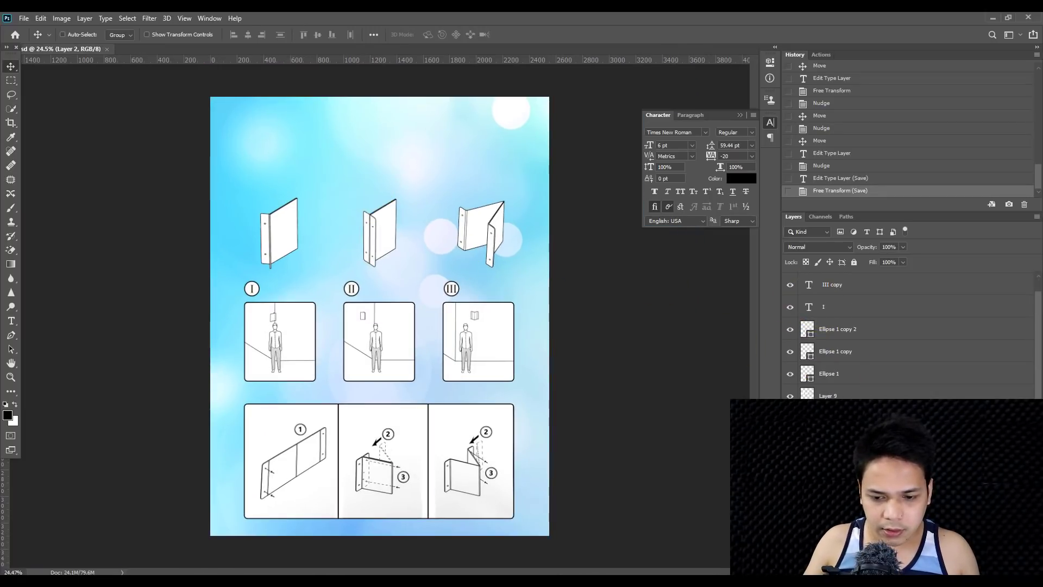
click(856, 396)
drag(855, 396, 793, 291)
scroll(379, 217, up, 5)
scroll(280, 222, up, 2)
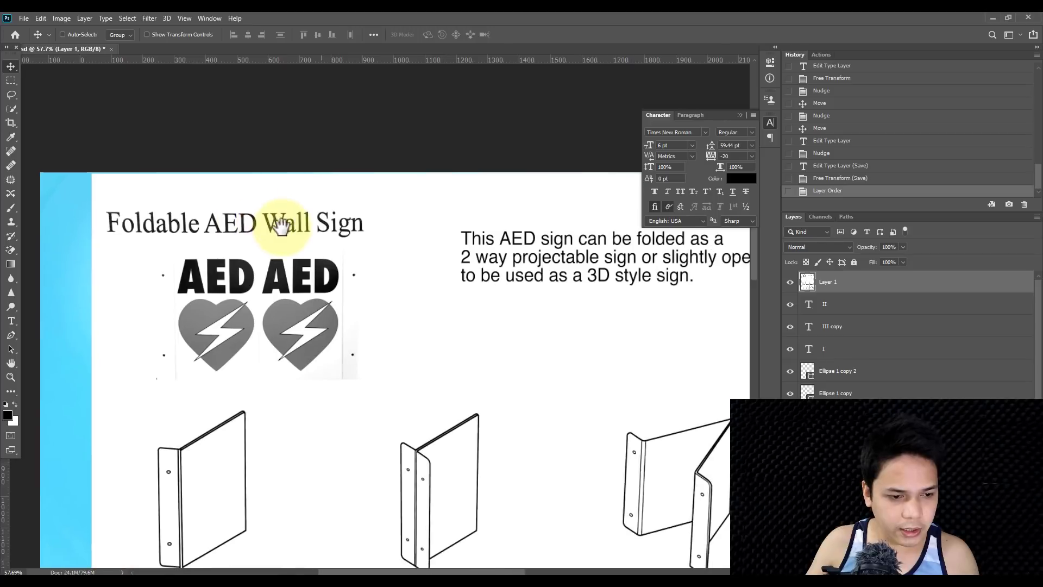
scroll(380, 227, down, 2)
drag(367, 221, 302, 221)
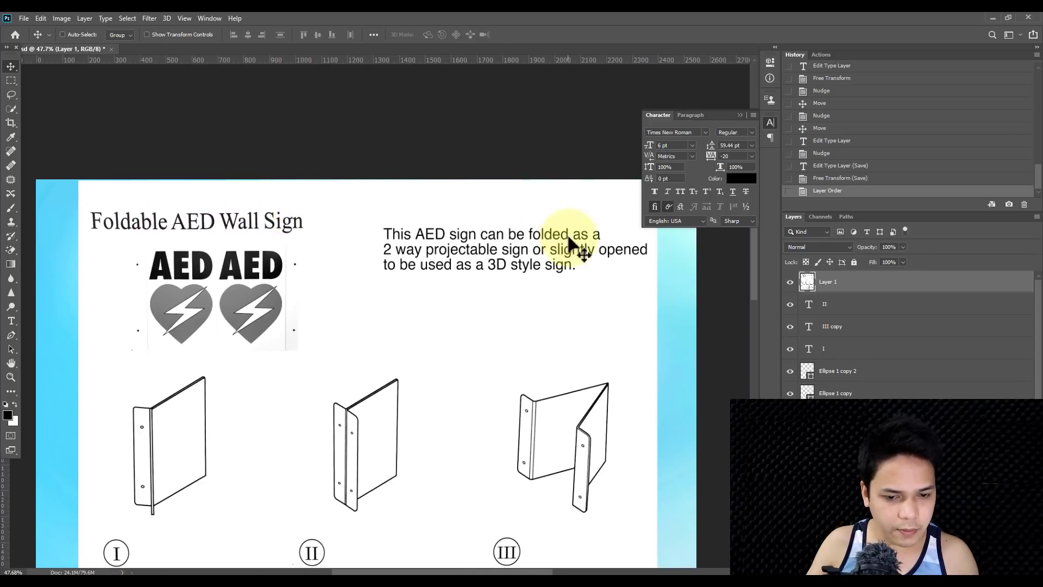
Step: Add a text box reading "This AED sign can be folded as a 2 way projectable sign or slightly opened to be used as a 3D style sign."
scroll(81, 315, up, 2)
click(11, 321)
drag(415, 294, 617, 399)
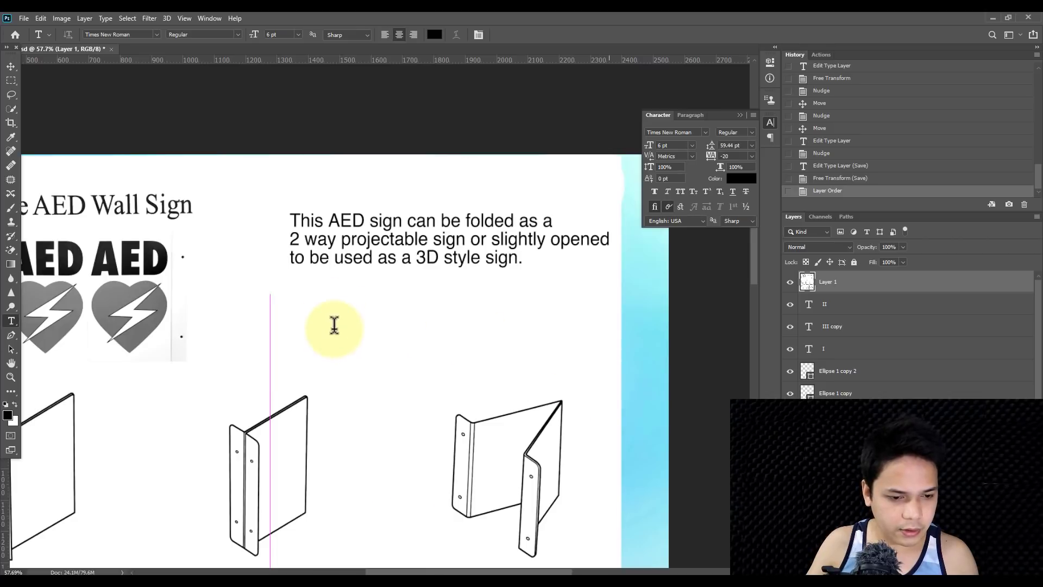
text(This AE)
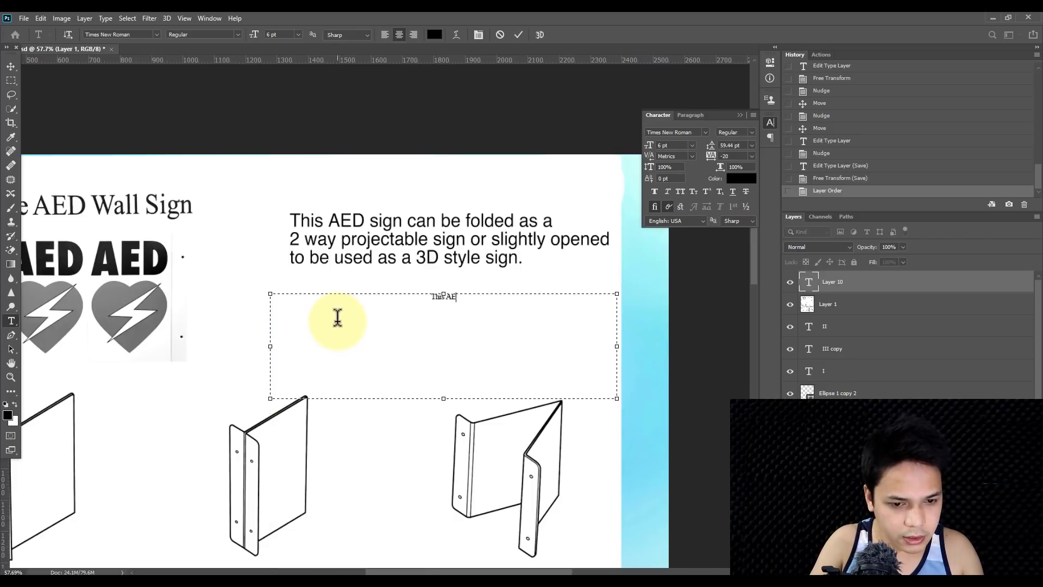
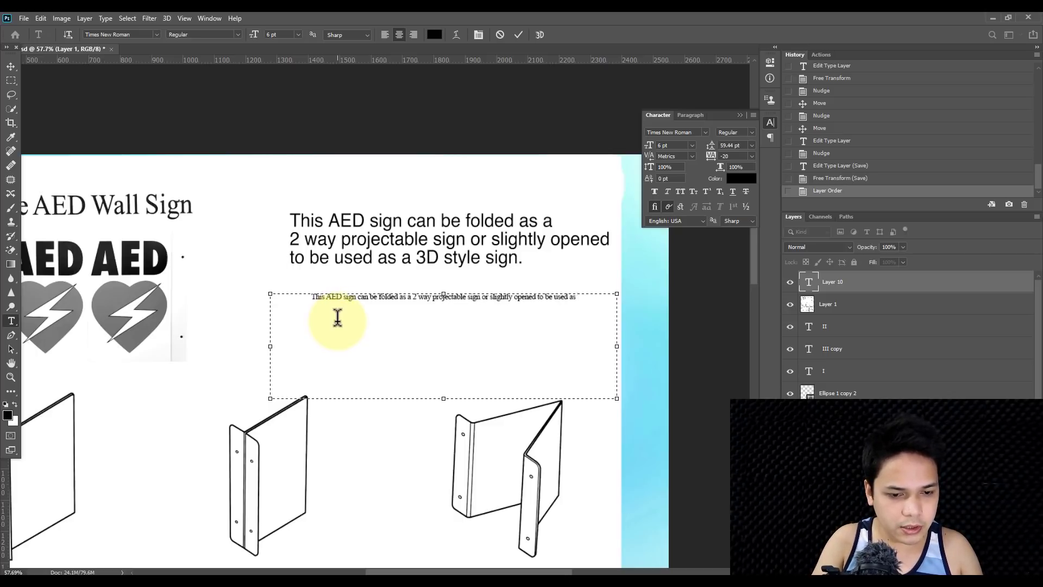
text(style sign.)
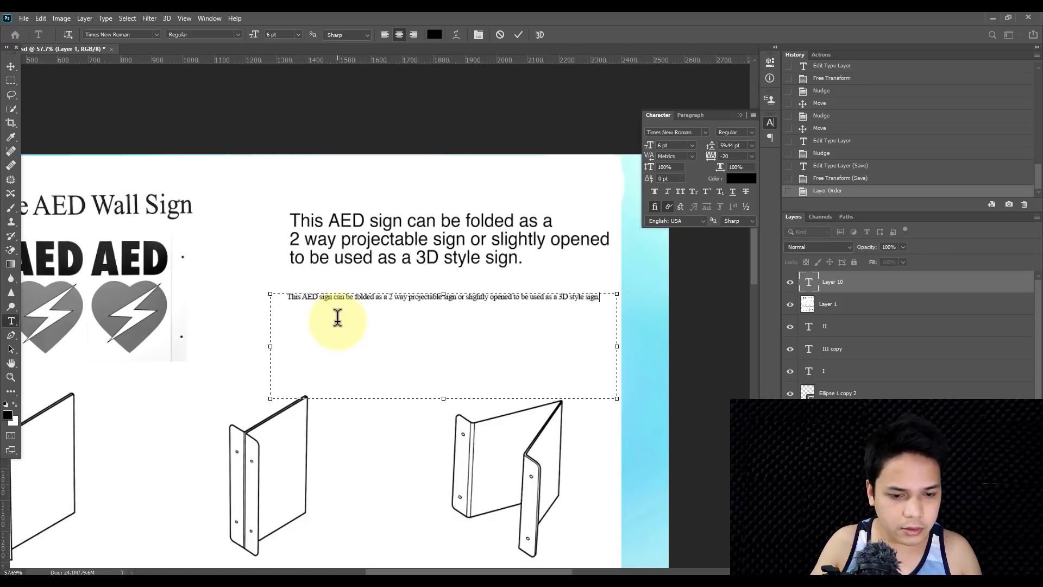
Step: Set the font of the whole new description text to Abel
key(ctrl+a)
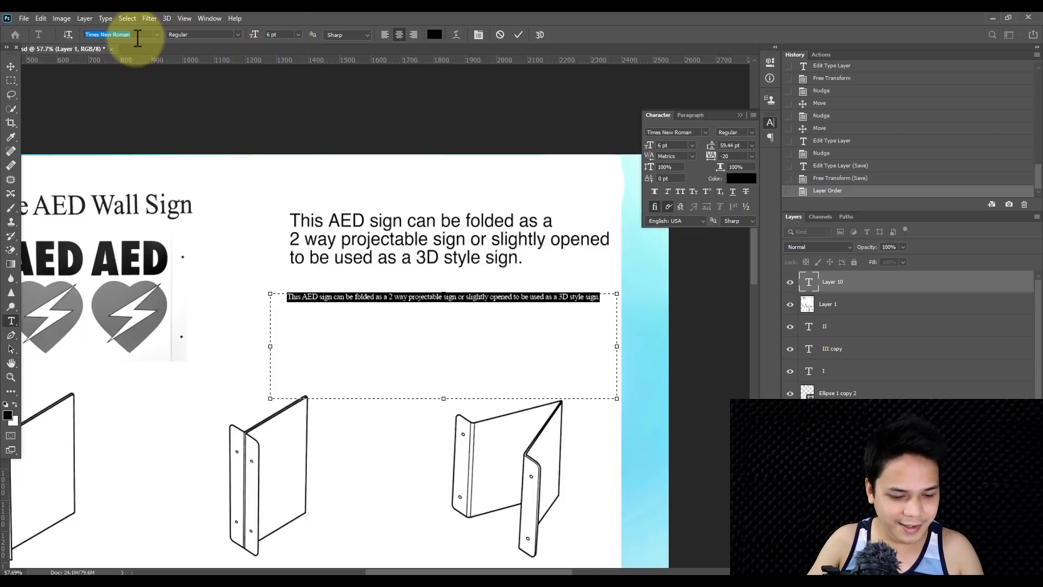
text(arial)
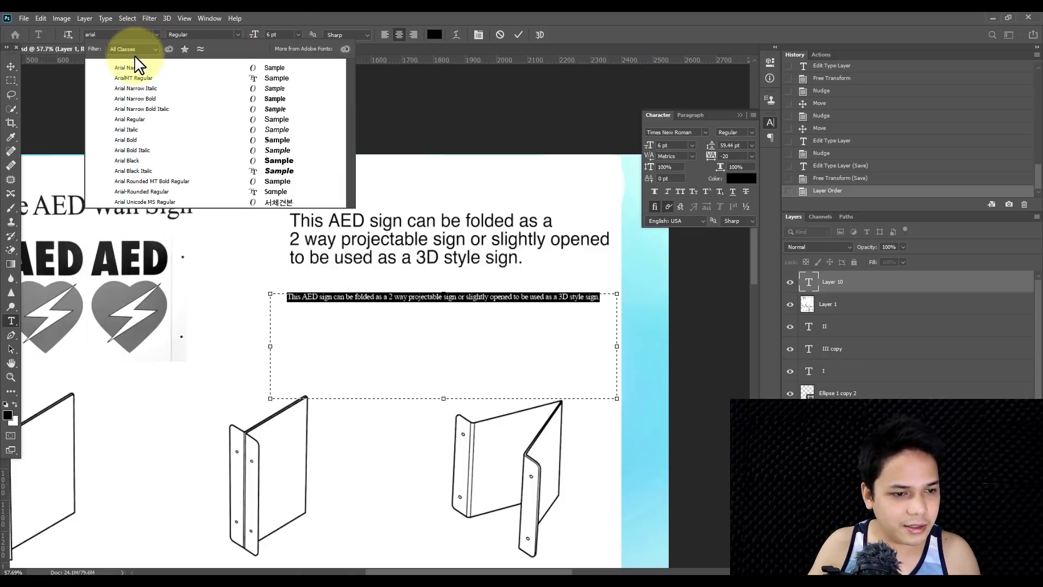
key(Escape)
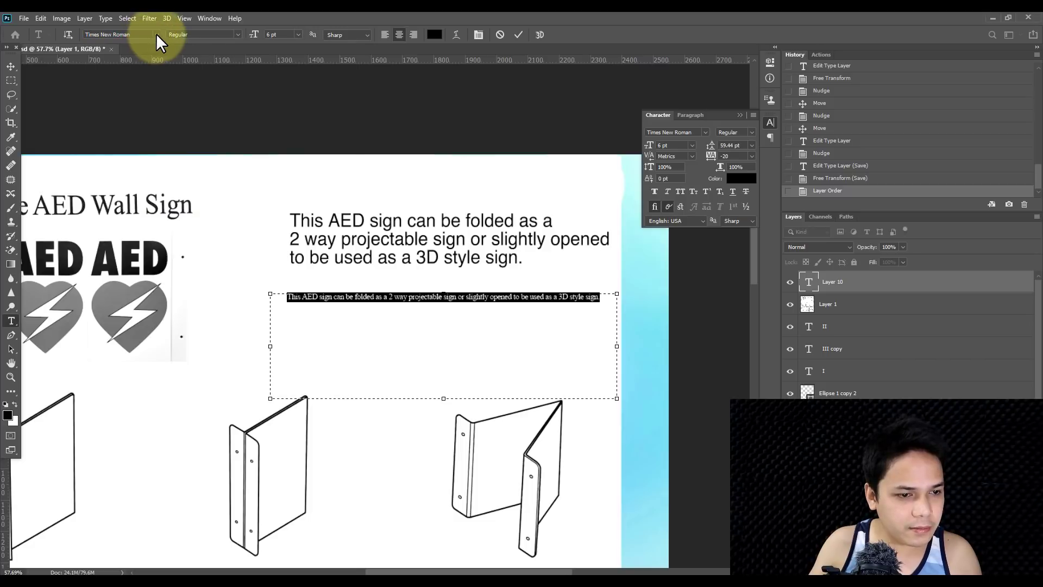
click(155, 34)
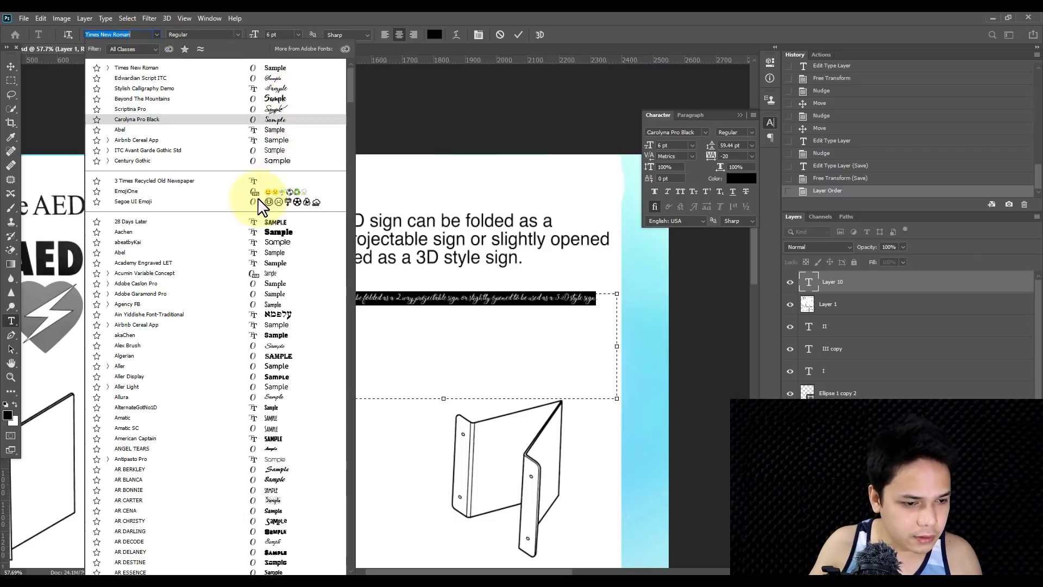
click(183, 253)
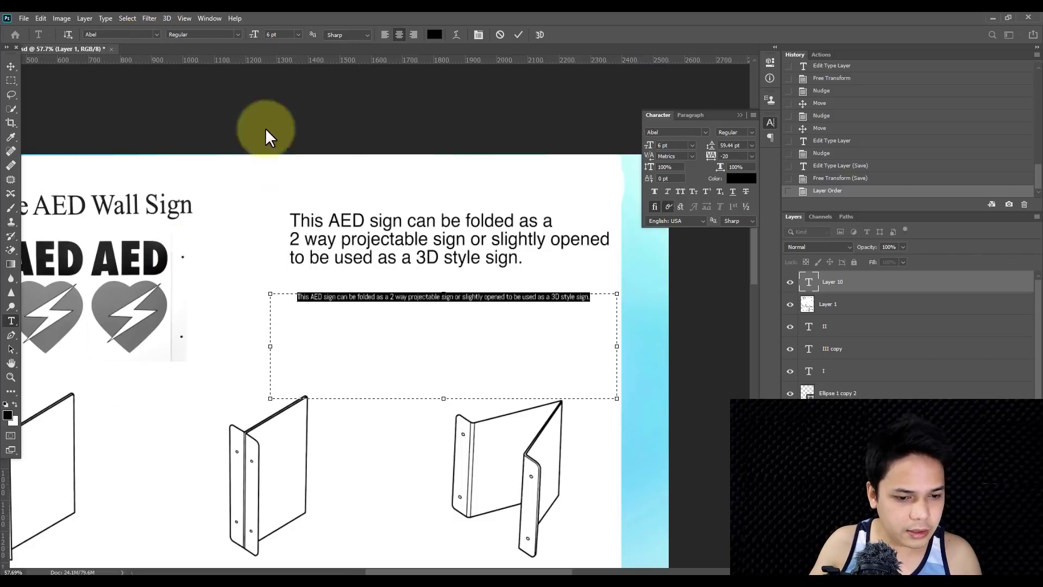
Step: Set the description text's size to 28 pt and align it left
scroll(283, 35, up, 13)
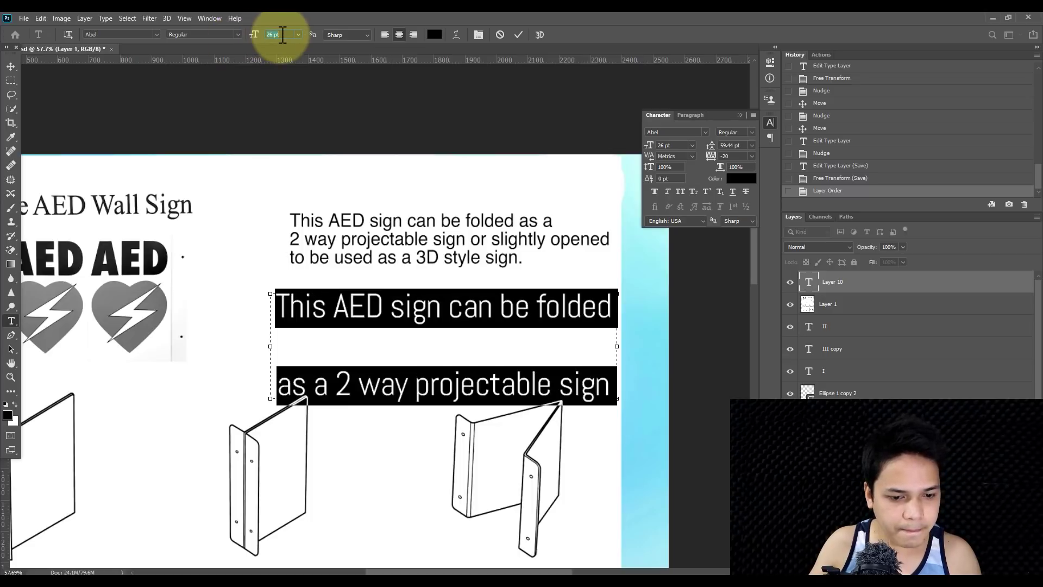
scroll(283, 34, up, 1)
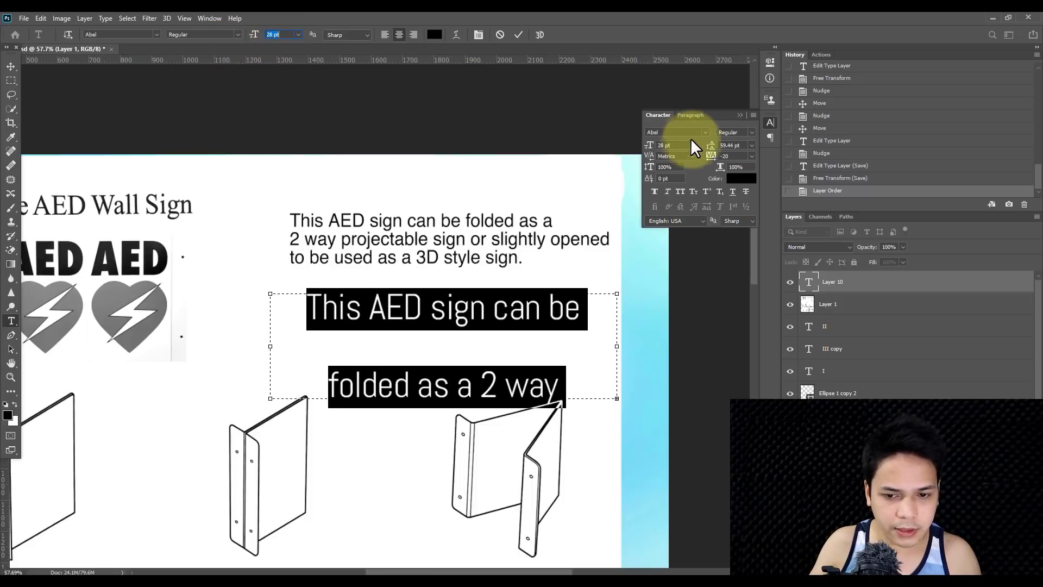
click(384, 34)
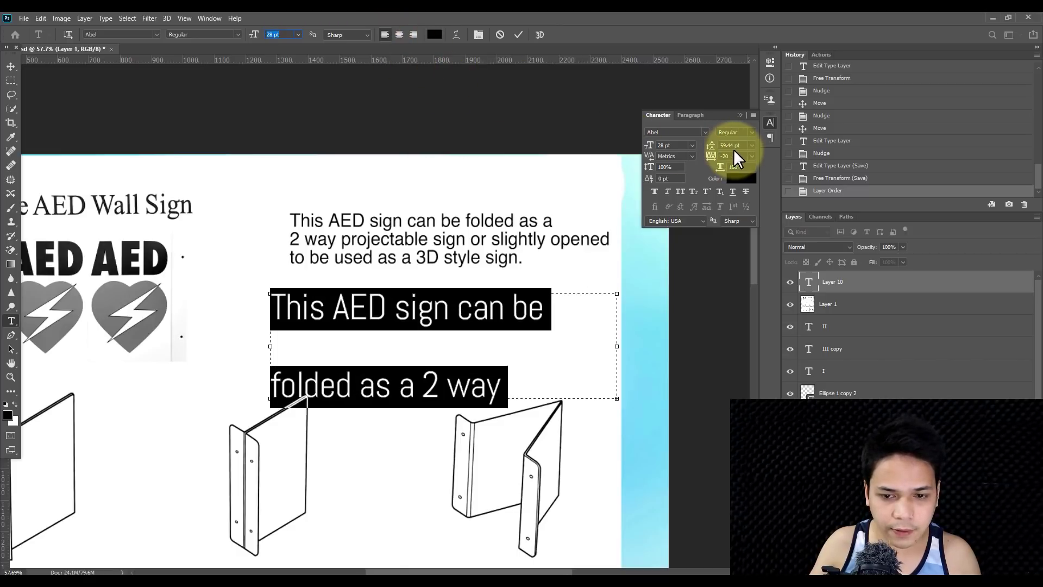
Step: Reduce the new description text's size to 18 pt and set its leading to 22 pt
scroll(733, 147, down, 20)
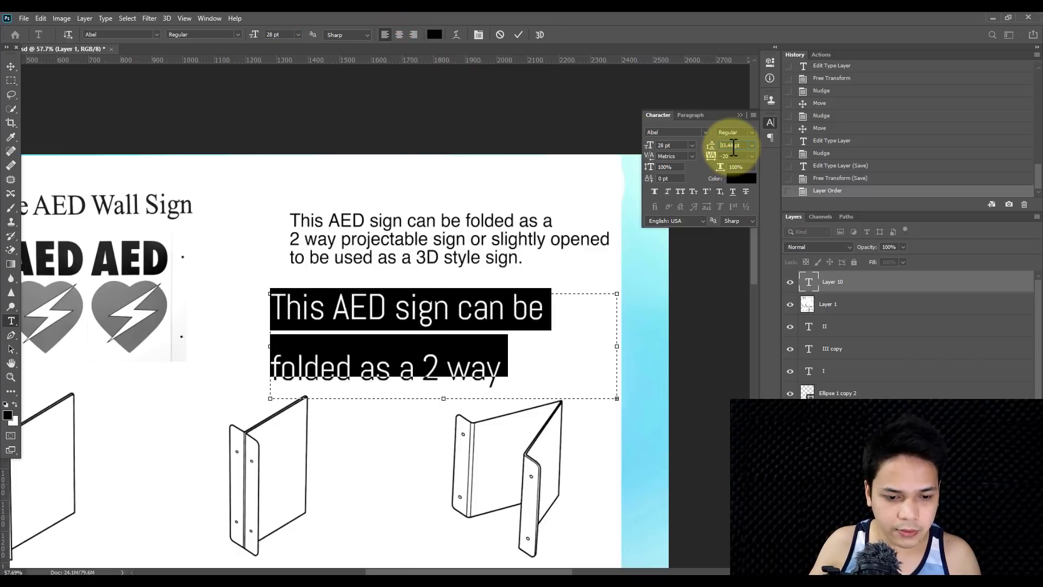
scroll(677, 145, down, 10)
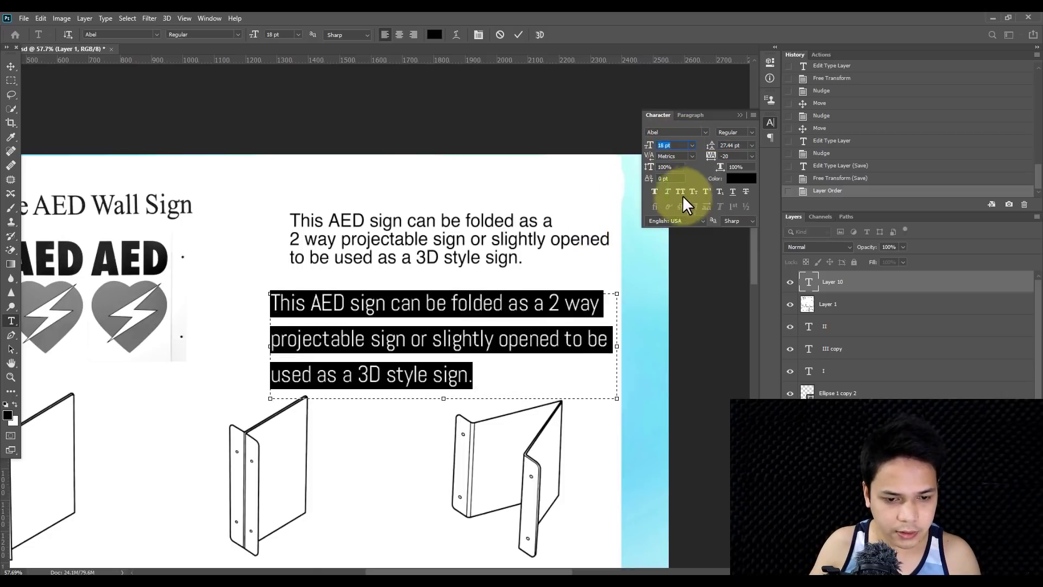
scroll(731, 145, down, 6)
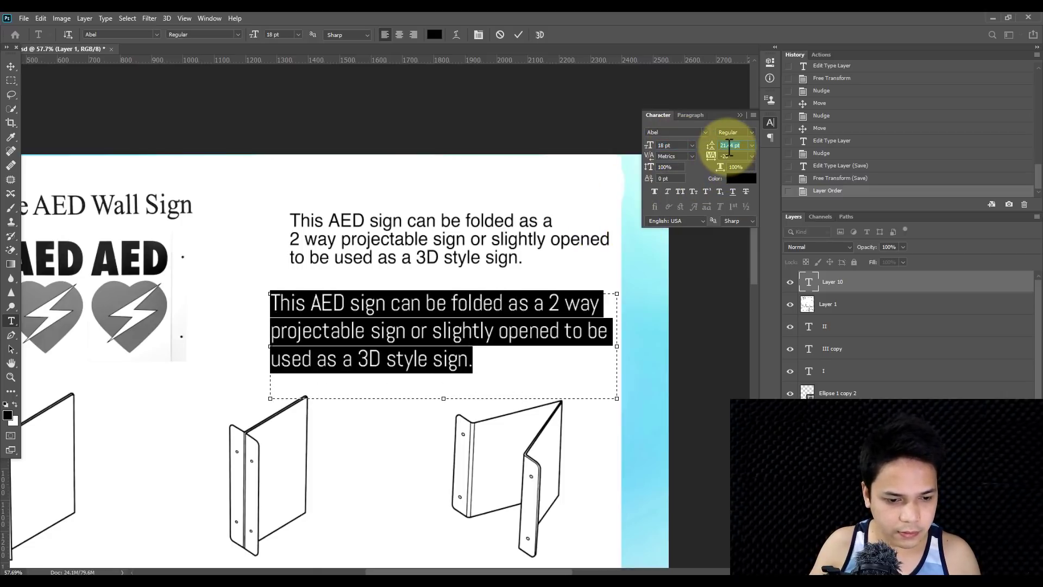
text(22)
key(Return)
Step: Narrow the description's text box and break its first line before "2 way"
drag(620, 346, 593, 346)
click(552, 310)
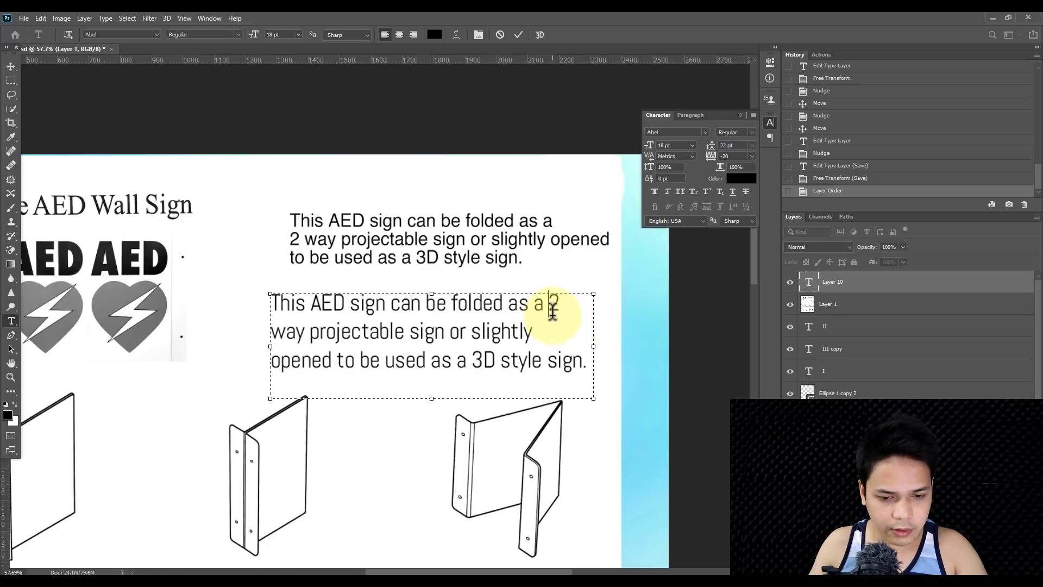
key(Return)
click(11, 65)
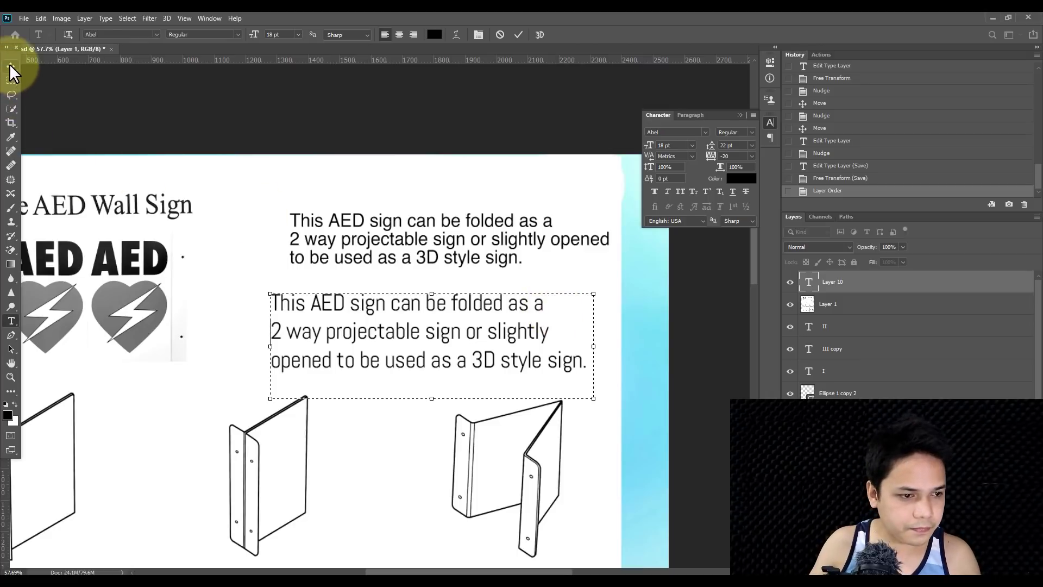
Step: Move the new description text up over the scanned description near the page's upper edge
scroll(520, 283, up, 3)
drag(353, 306, 361, 300)
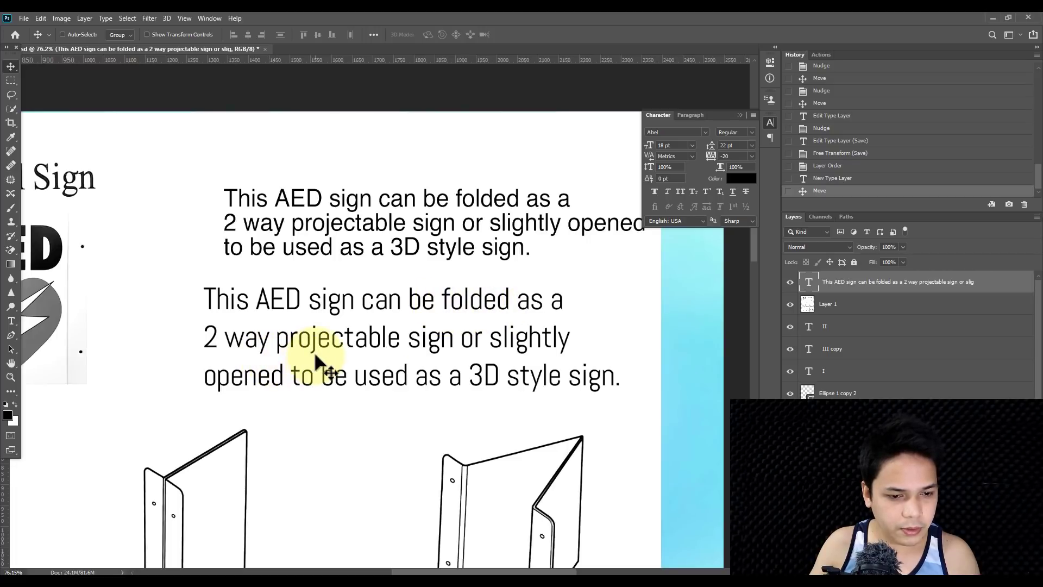
scroll(319, 358, down, 1)
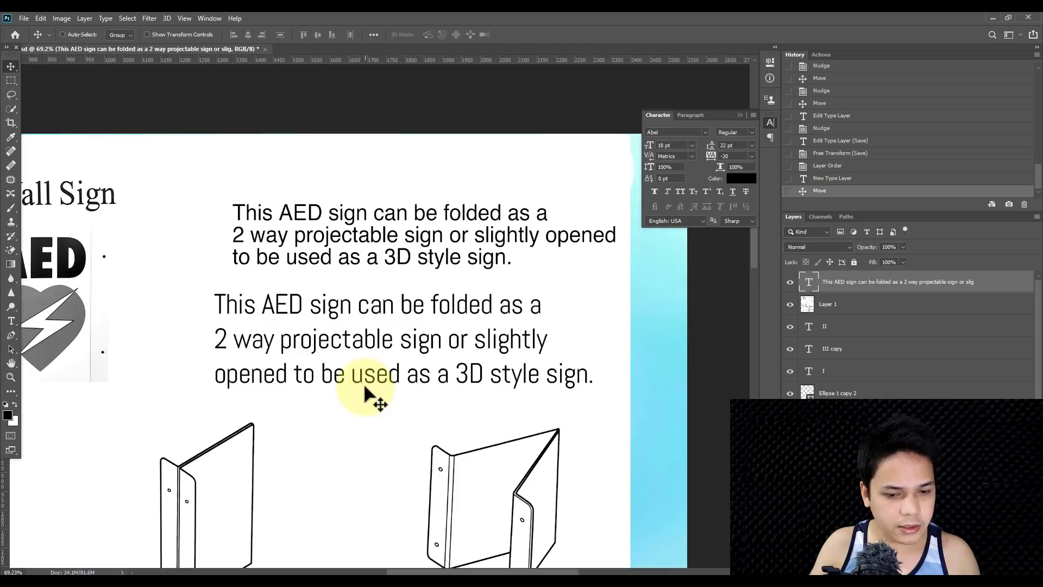
scroll(367, 388, down, 3)
drag(404, 358, 349, 286)
Step: Duplicate the description text below the two hearts and replace the copy's wording with "Foldable AED Wall Sign"
right_click(338, 353)
click(348, 355)
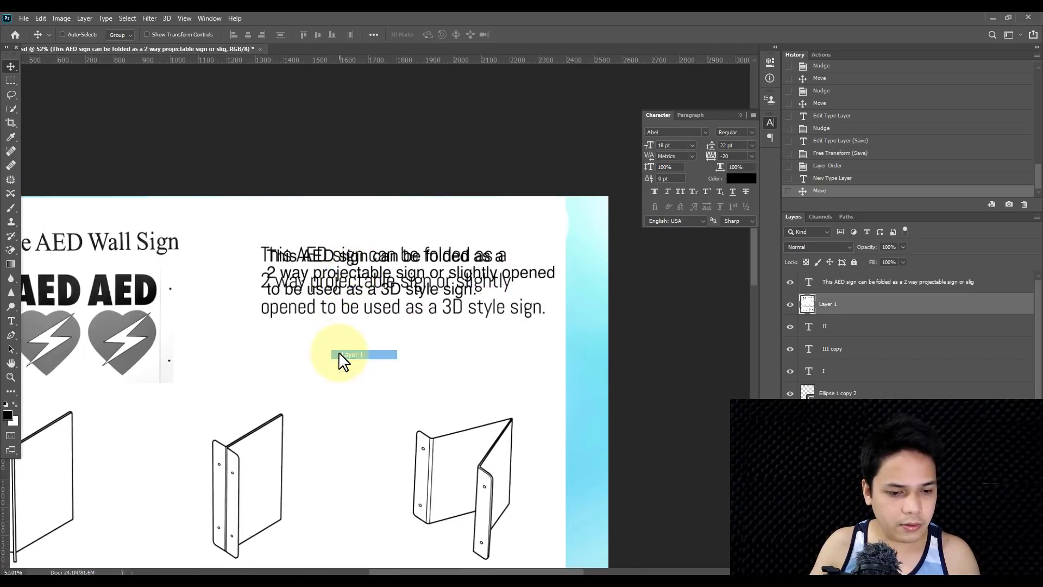
scroll(344, 361, down, 1)
drag(287, 338, 367, 342)
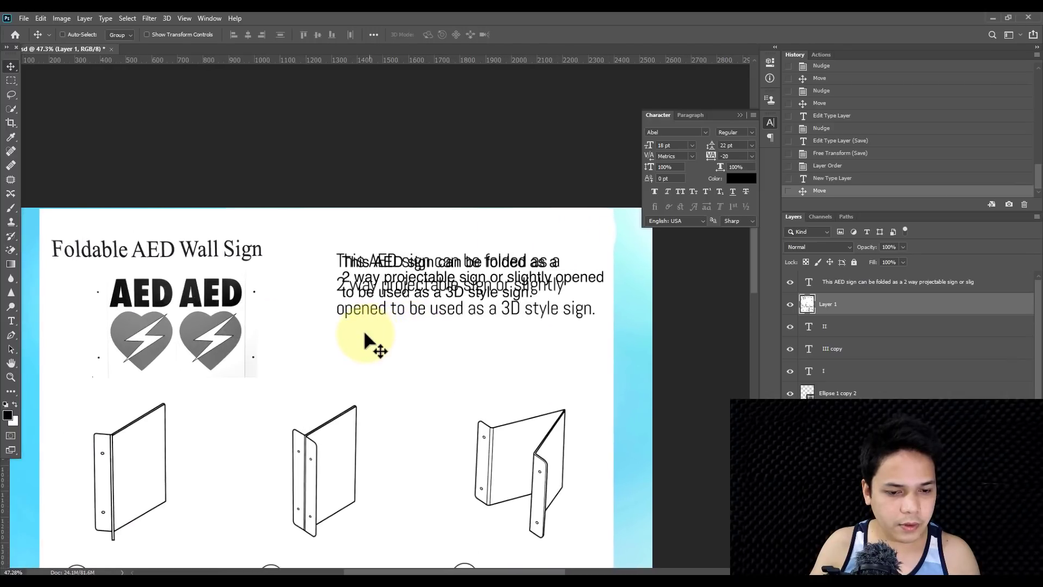
drag(202, 290, 353, 288)
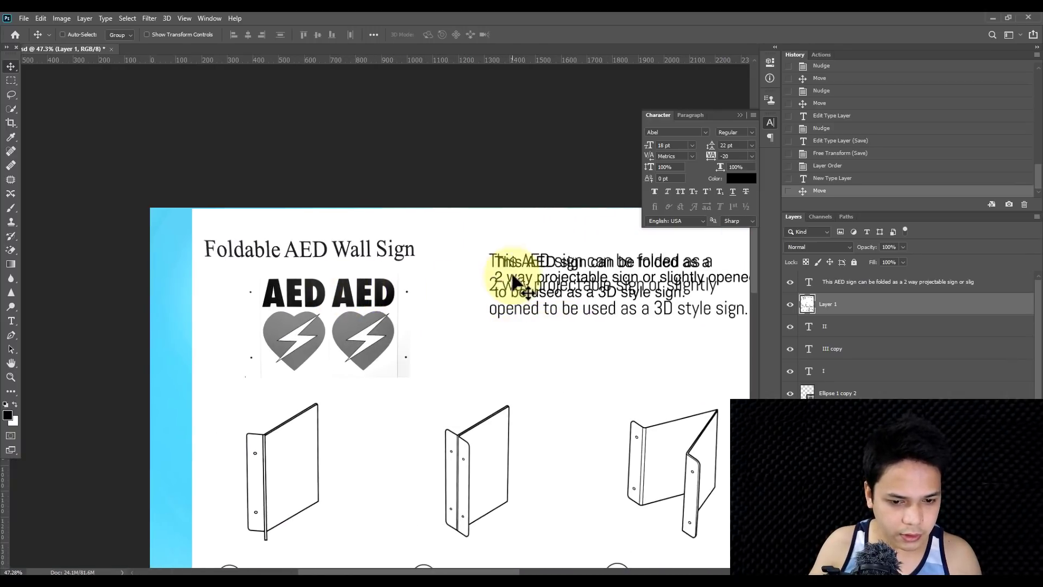
drag(539, 279, 296, 377)
click(11, 320)
click(243, 387)
key(ctrl+a)
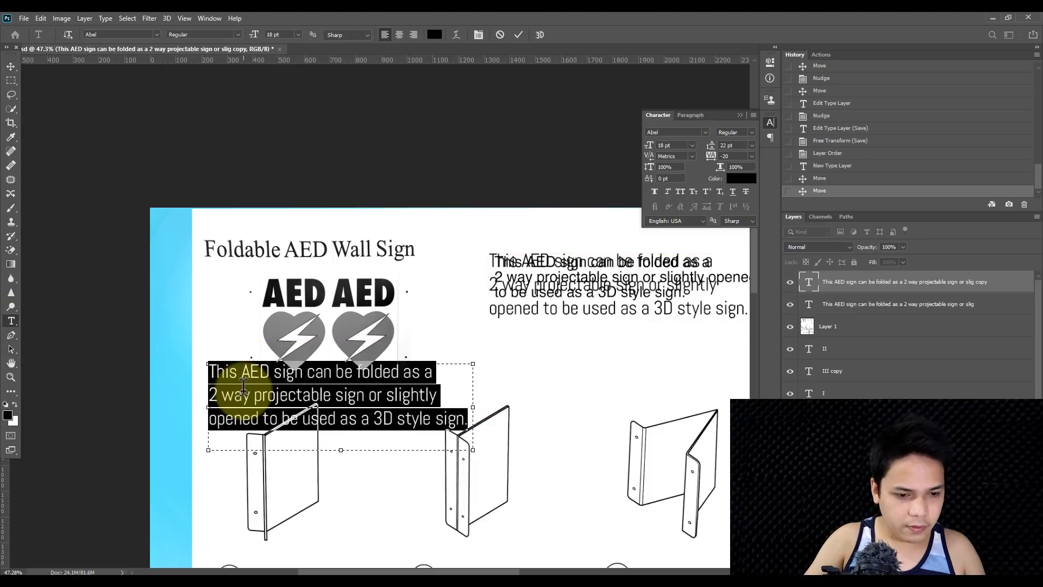
text(Foldable AED Wall Sign)
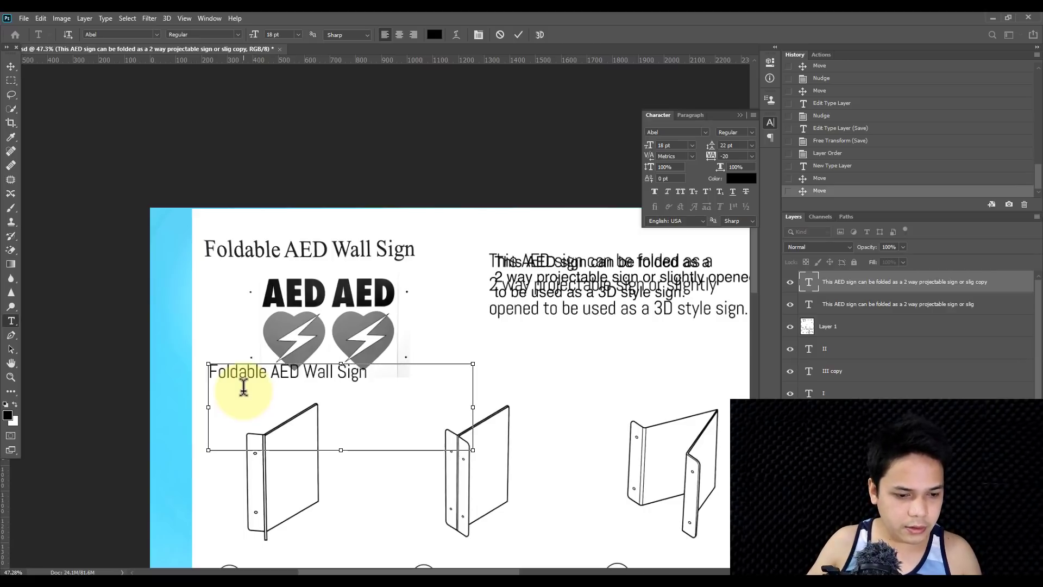
Step: Set the "Foldable AED Wall Sign" title's font to Impact and its tracking to 0
key(ctrl+a)
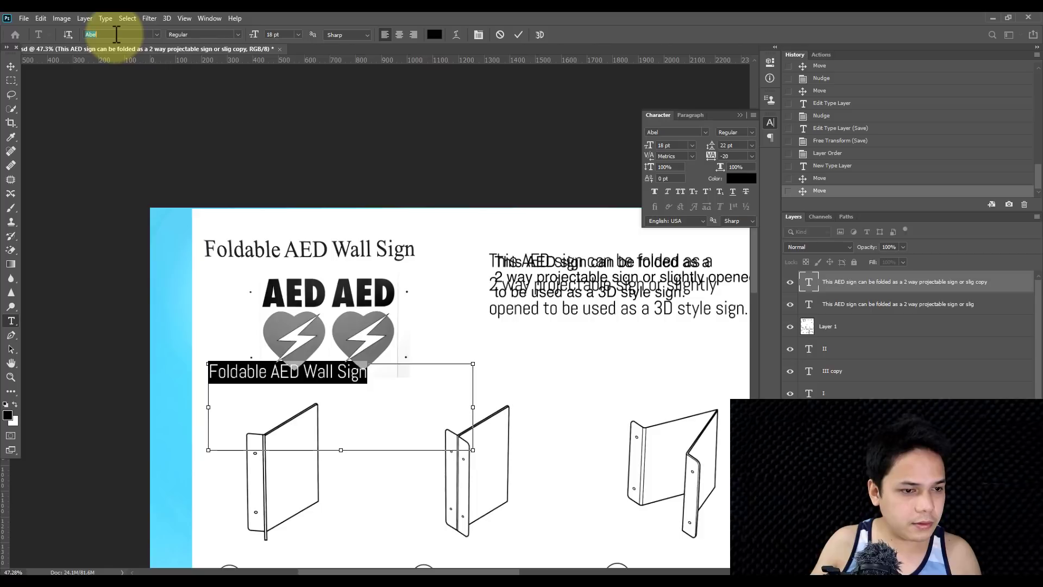
text(impact)
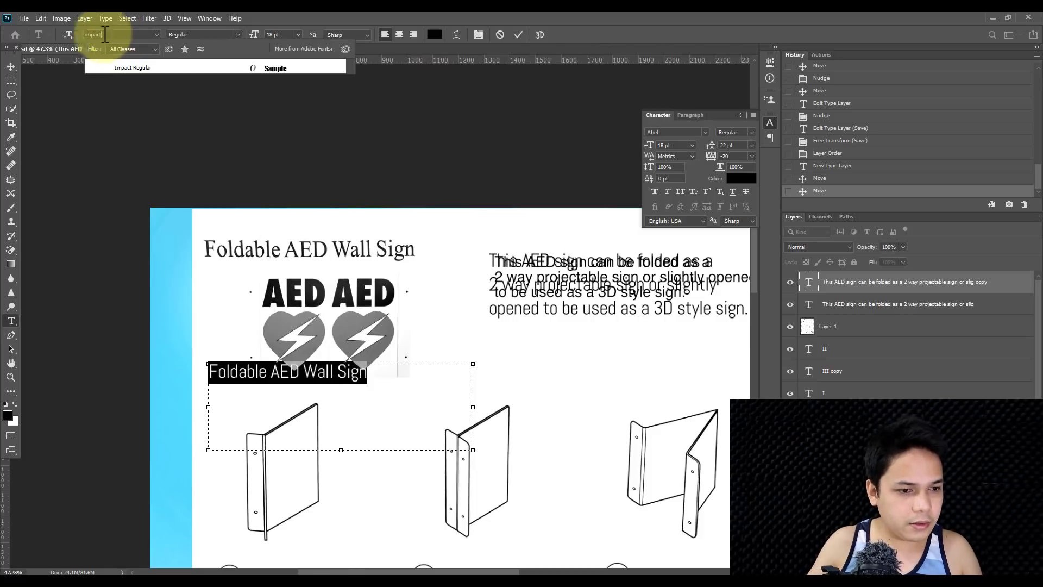
click(105, 68)
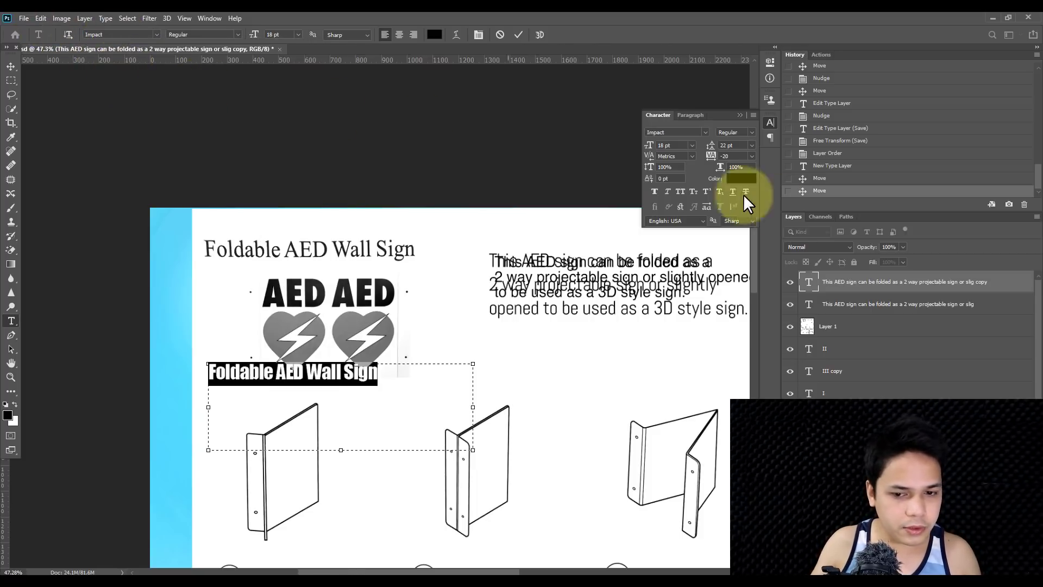
text(0)
key(Return)
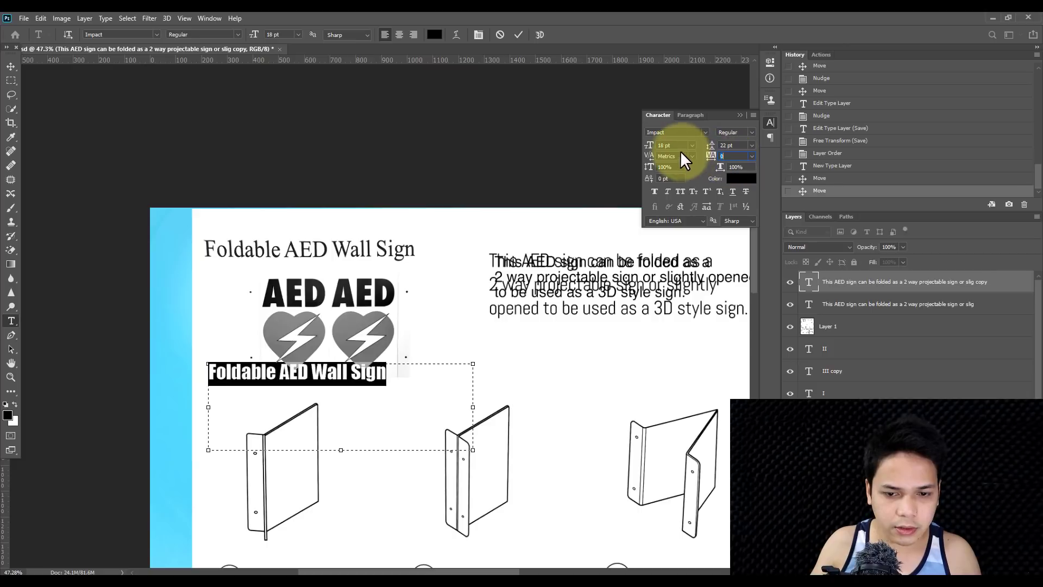
Step: Enlarge the title text to 25 pt and shift it slightly up across the hearts
key(Up)
key(Up)
key(Up)
key(Down)
click(11, 66)
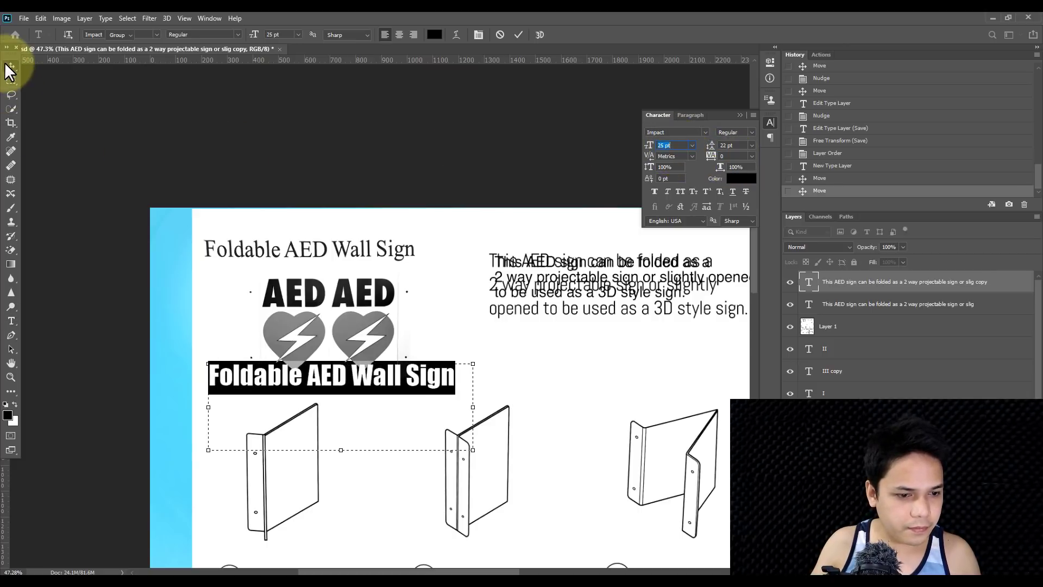
mouse_move(460, 387)
mouse_down()
mouse_move(457, 275)
mouse_move(447, 374)
mouse_up()
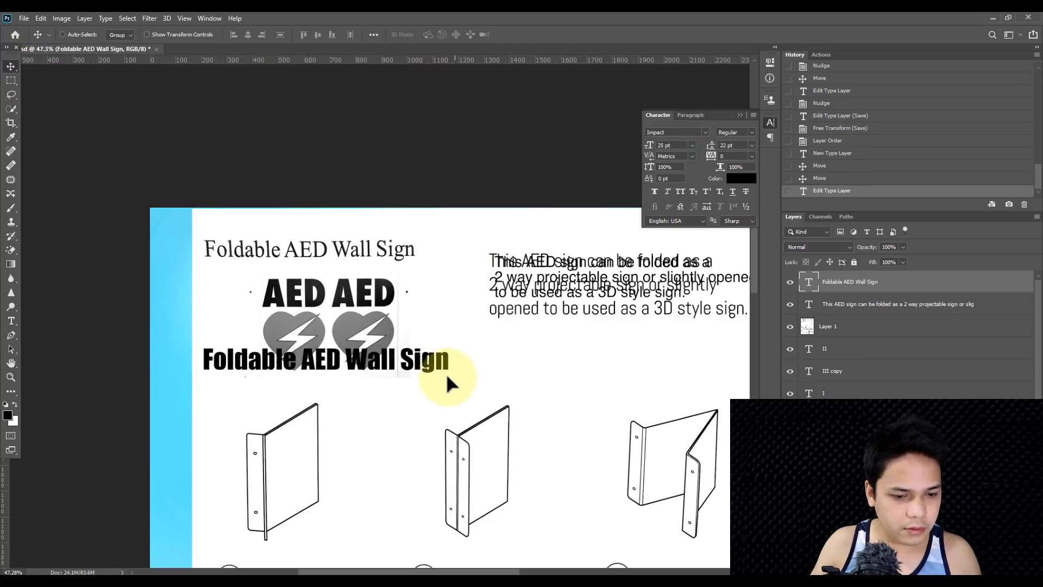
Step: Copy and remove "AED Wall Sign" from the title, and move the remaining word "Foldable" above the AED picture
click(11, 320)
drag(308, 360, 498, 360)
key(ctrl+c)
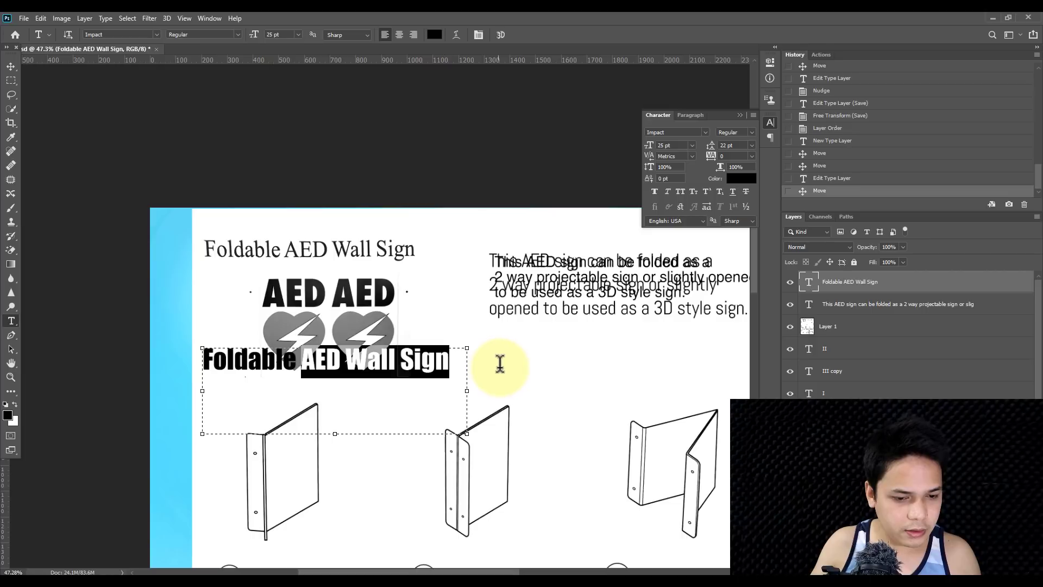
key(BackSpace)
click(8, 66)
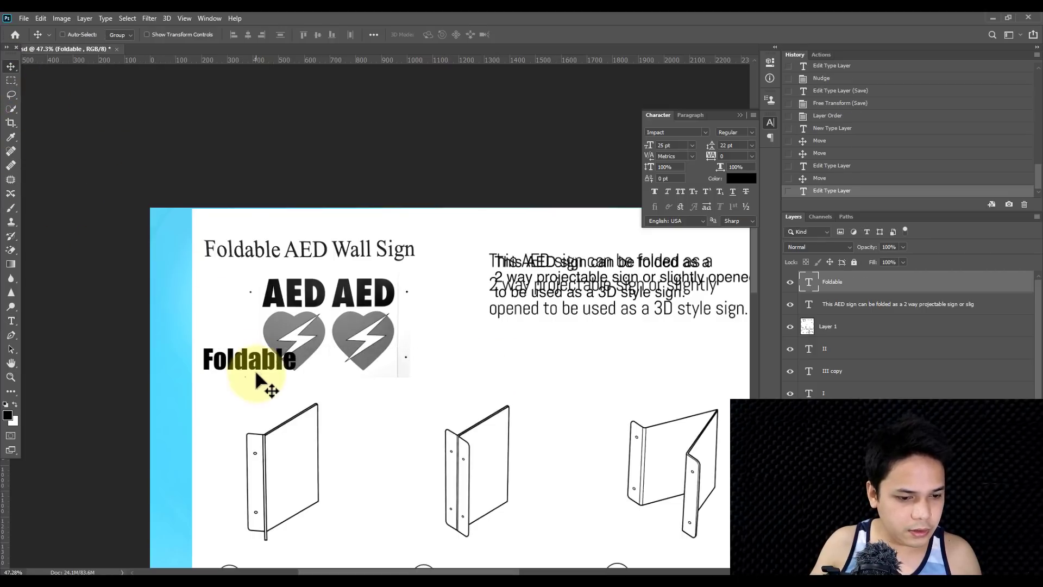
click(281, 367)
drag(269, 369, 331, 269)
Step: Duplicate the "Foldable" text, replace the copy with "AED Wall Sign" near the hearts' lower part, and save the document
drag(331, 269, 376, 409)
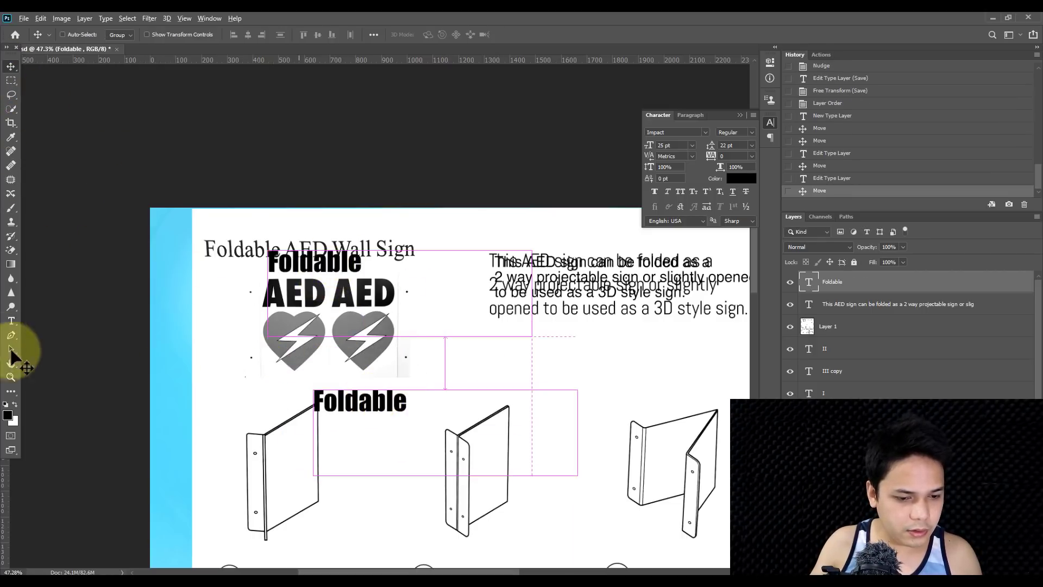
click(13, 323)
double_click(371, 405)
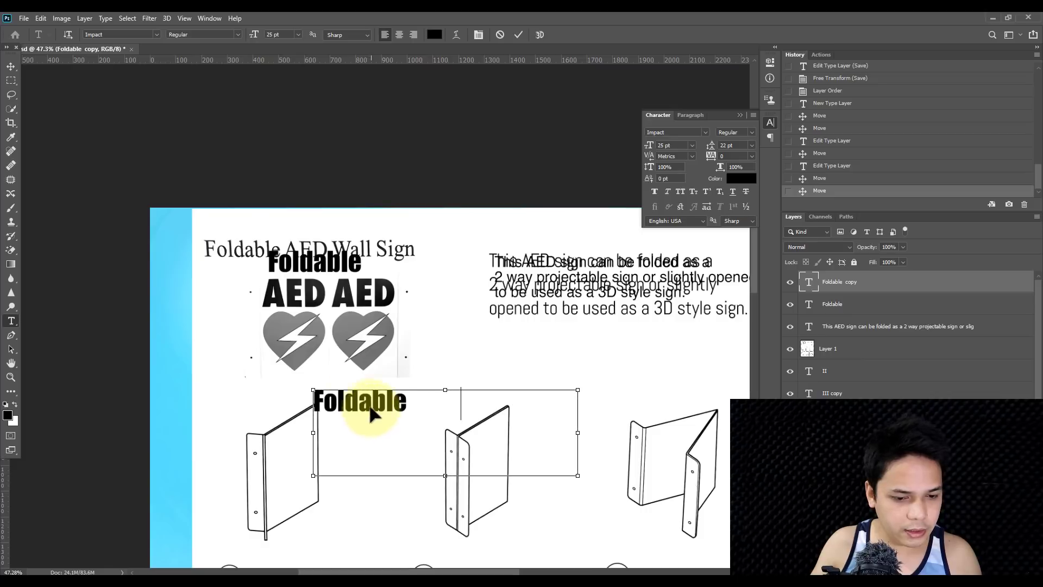
key(ctrl+v)
click(11, 68)
drag(472, 302, 496, 253)
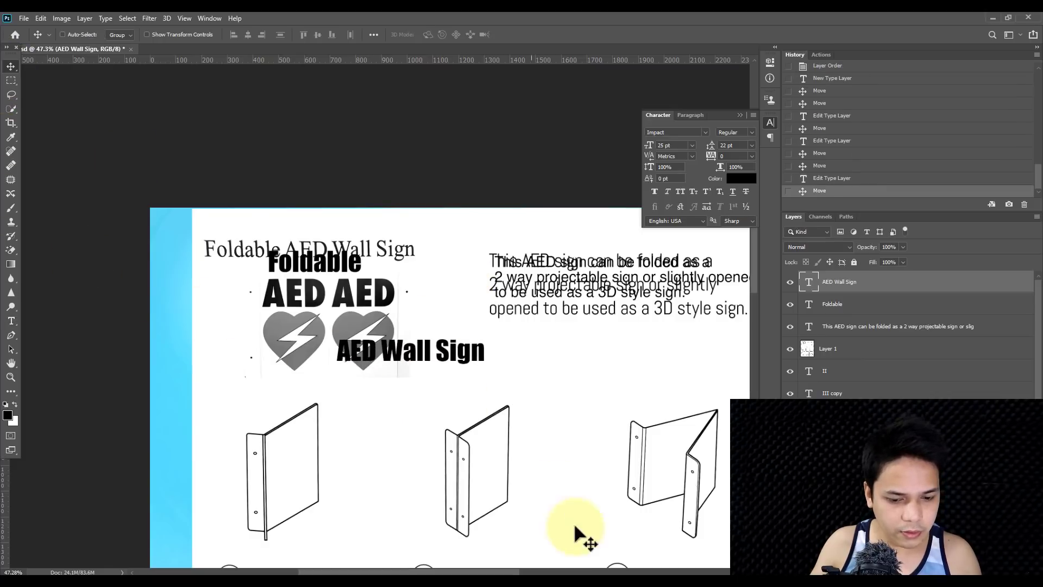
key(ctrl+s)
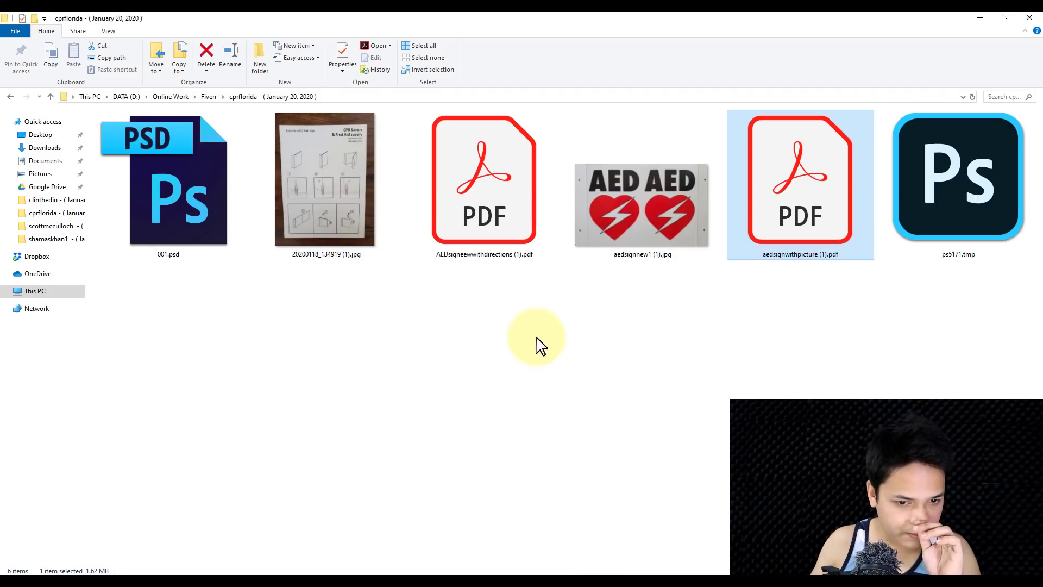
Step: Open the photo aedsignnew1 (1).jpg in Photoshop and brighten its whites with a Levels adjustment
click(659, 233)
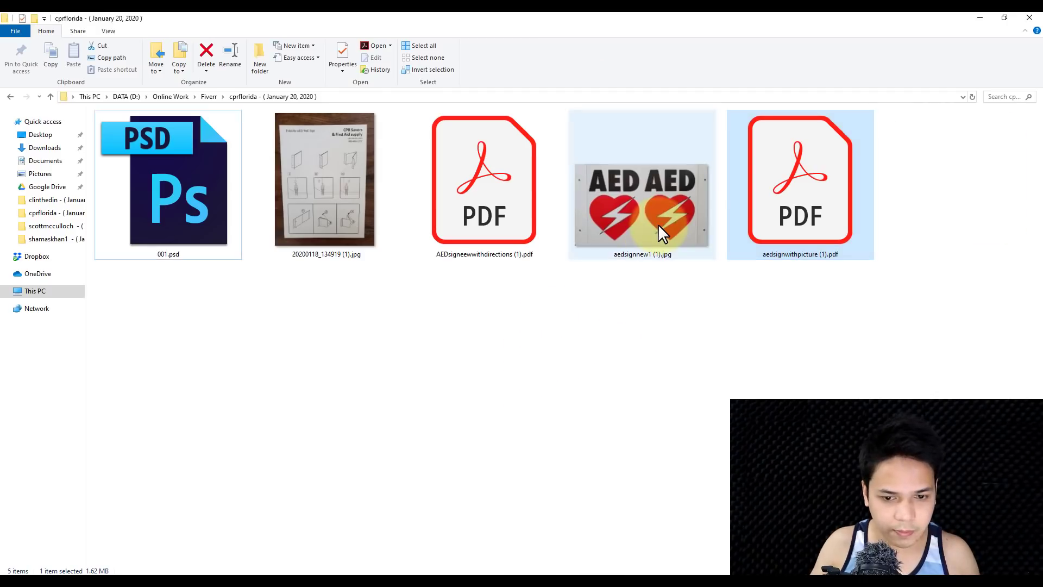
key(alt+Tab)
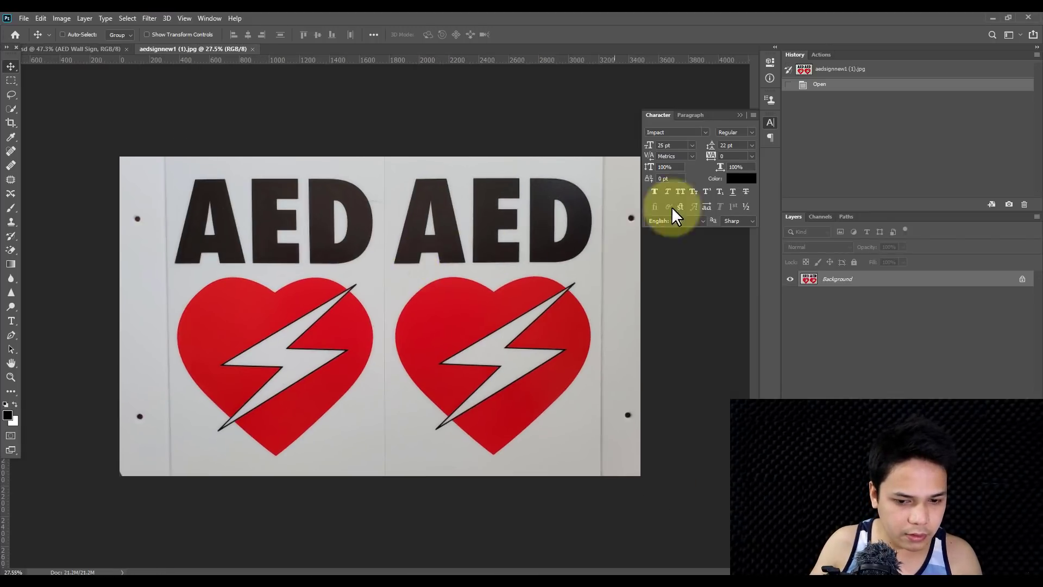
click(740, 115)
key(ctrl+l)
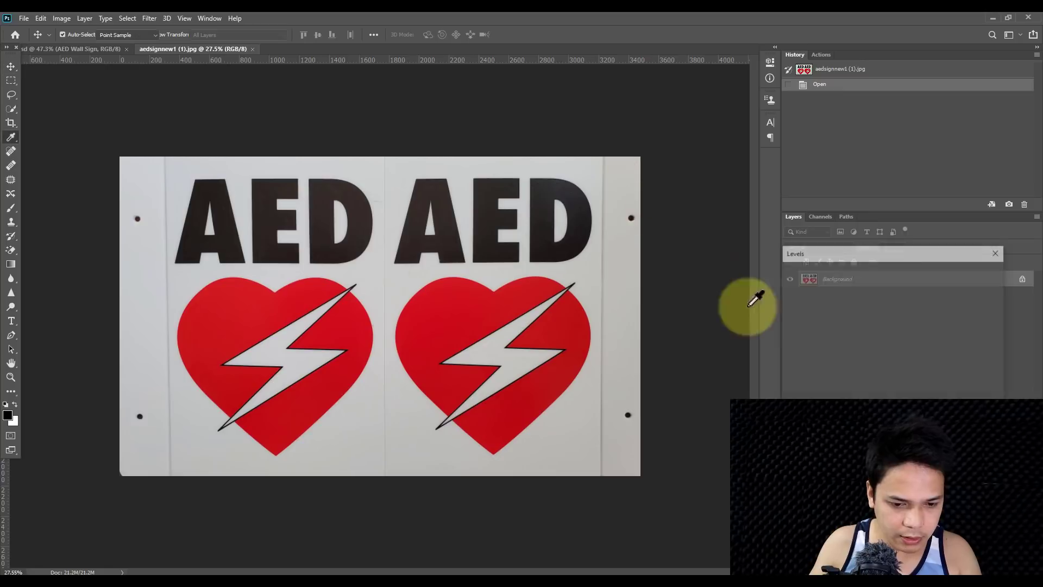
drag(920, 372, 914, 371)
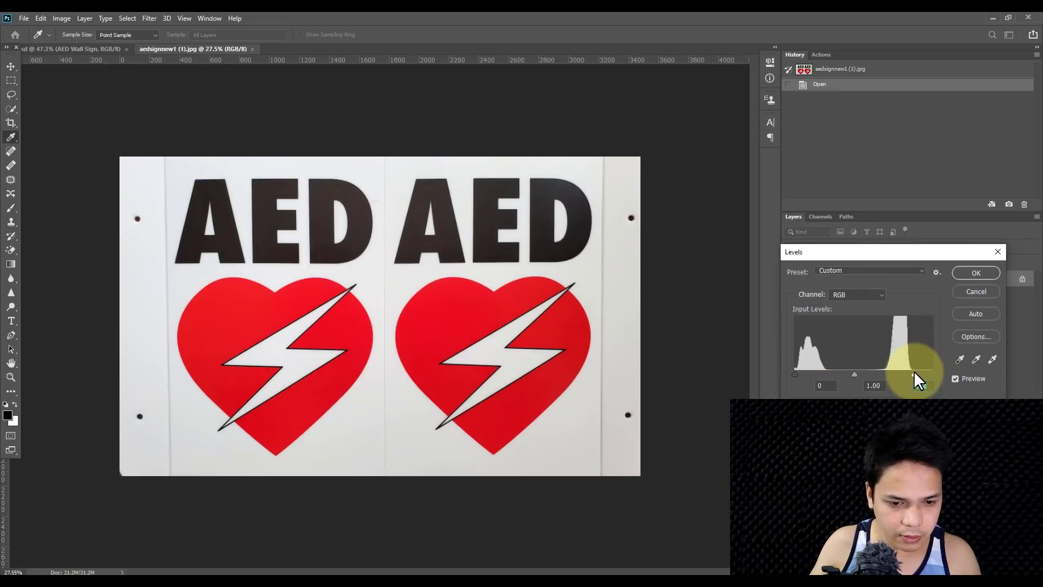
click(976, 273)
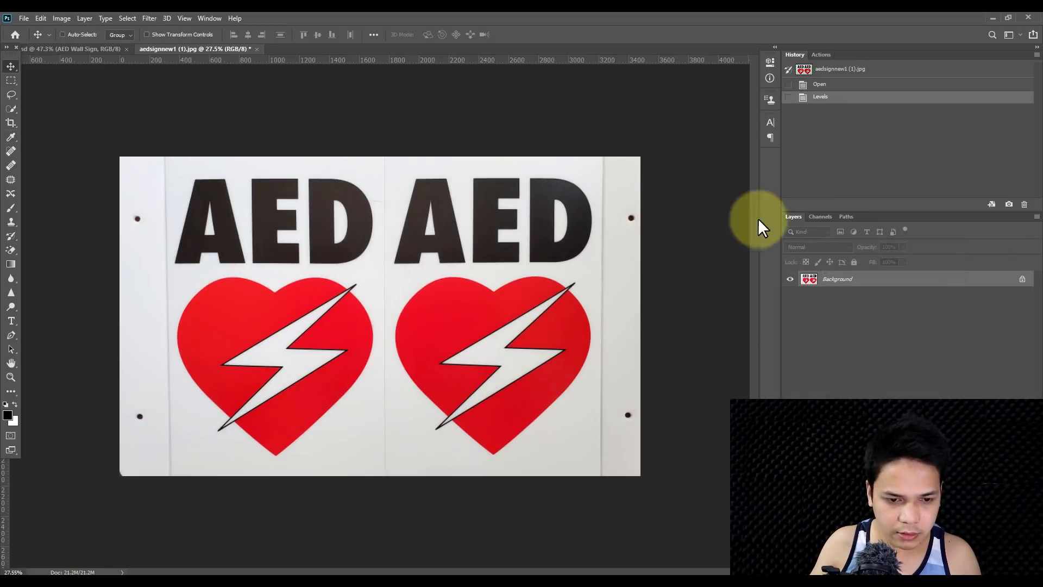
Step: Copy the whole AED sign photo into the wall sign document, closing the photo without saving
key(v)
key(ctrl+a)
key(ctrl+a)
key(ctrl+c)
key(ctrl+w)
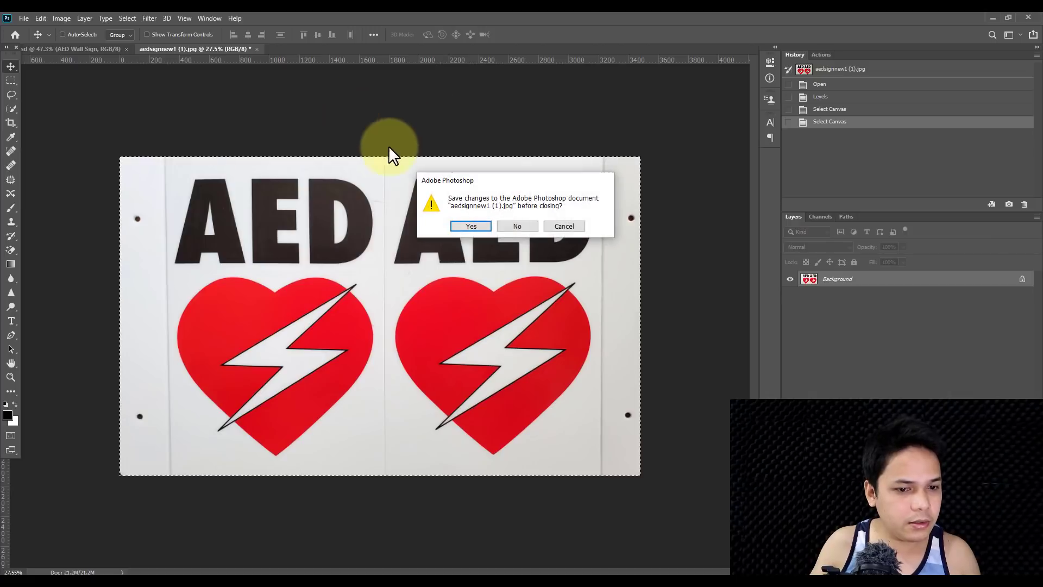
click(521, 226)
key(ctrl+v)
key(ctrl+0)
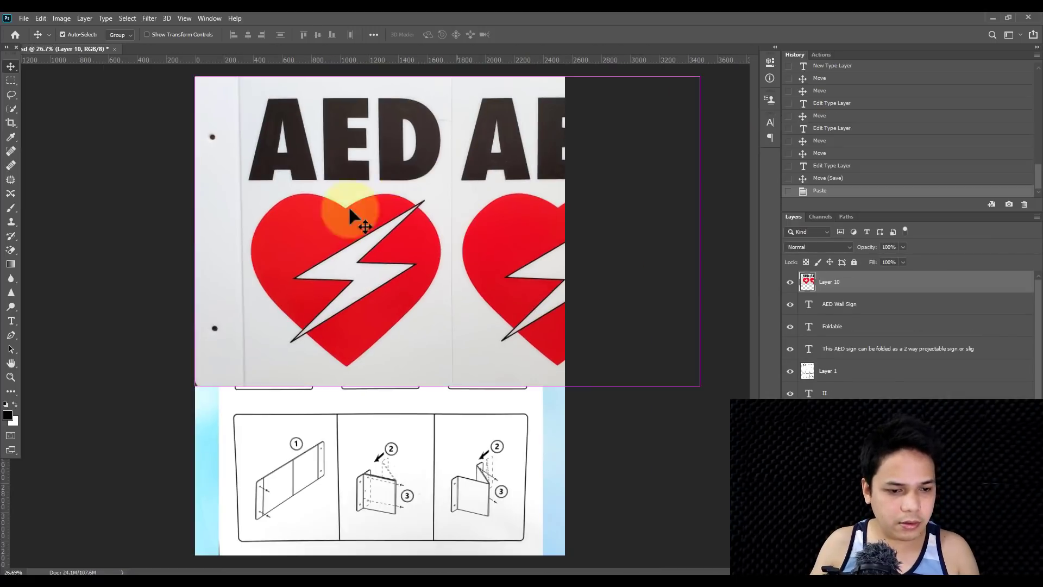
Step: Scale the pasted AED photo down and place it over the scanned AED picture with Free Transform
key(ctrl+t)
drag(239, 102, 314, 170)
drag(404, 215, 347, 138)
click(682, 234)
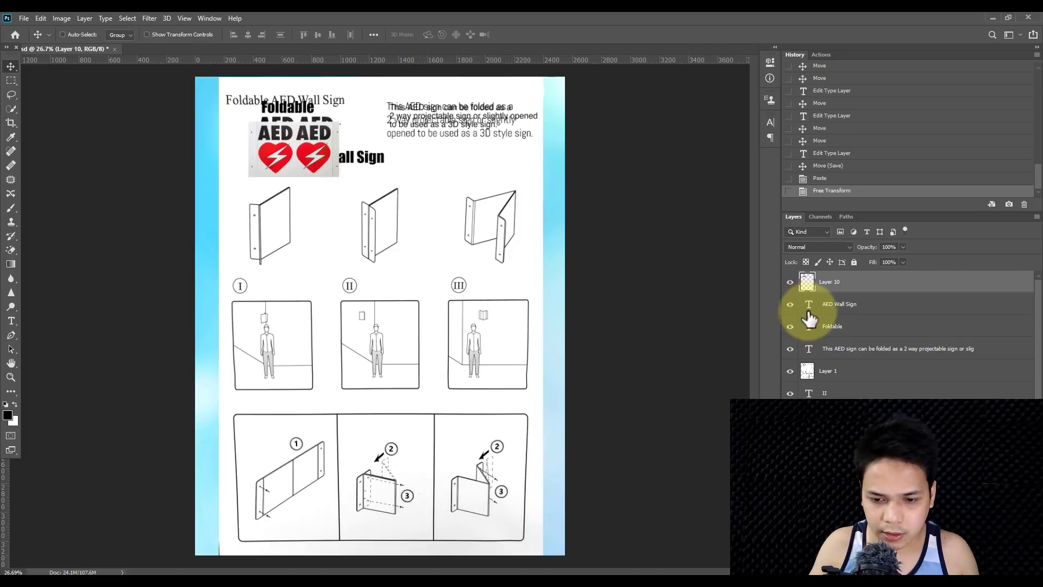
Step: Hide the scanned sheet on Layer 1 and move the "Foldable" text up and away from the AED photo
click(790, 370)
scroll(341, 172, up, 2)
scroll(341, 173, up, 4)
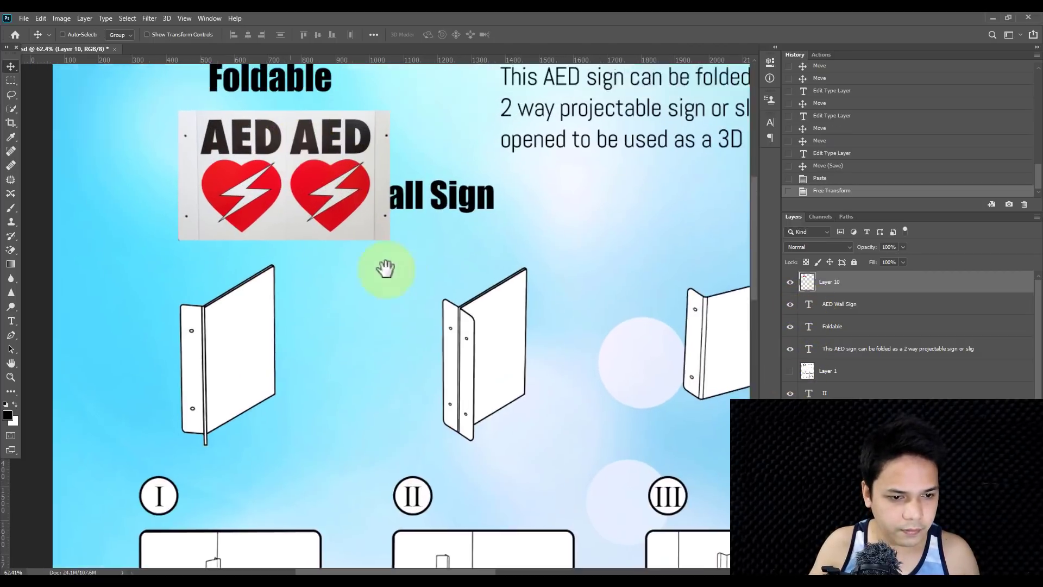
click(385, 204)
drag(371, 206, 336, 179)
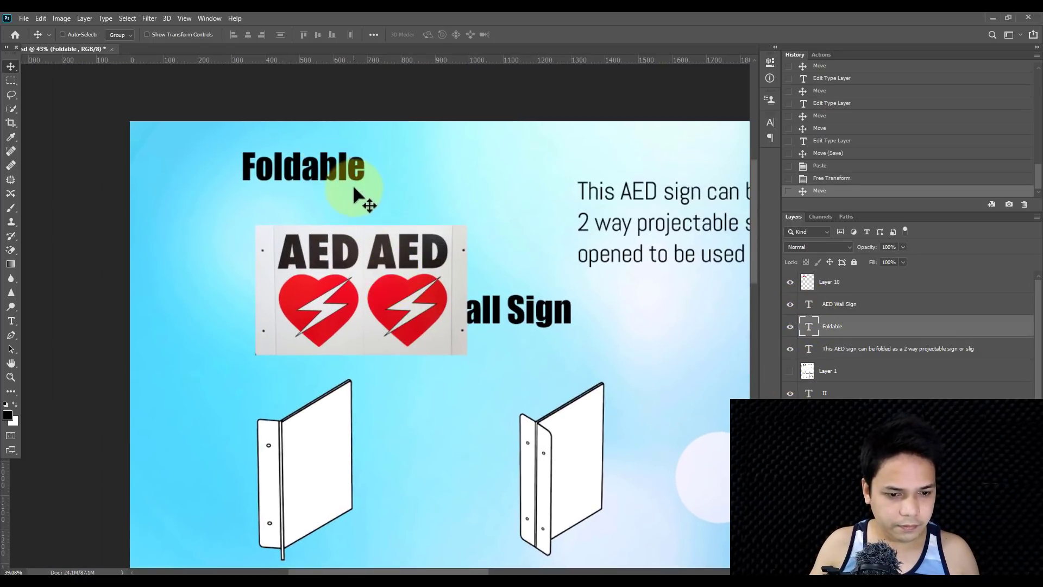
scroll(348, 198, down, 3)
scroll(349, 223, up, 1)
scroll(349, 223, up, 1)
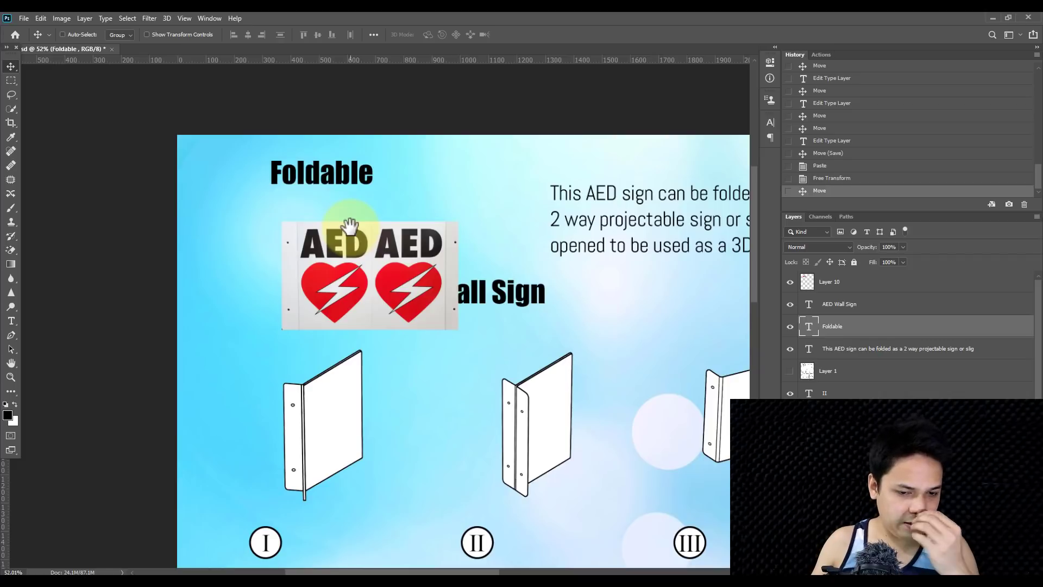
scroll(349, 224, down, 5)
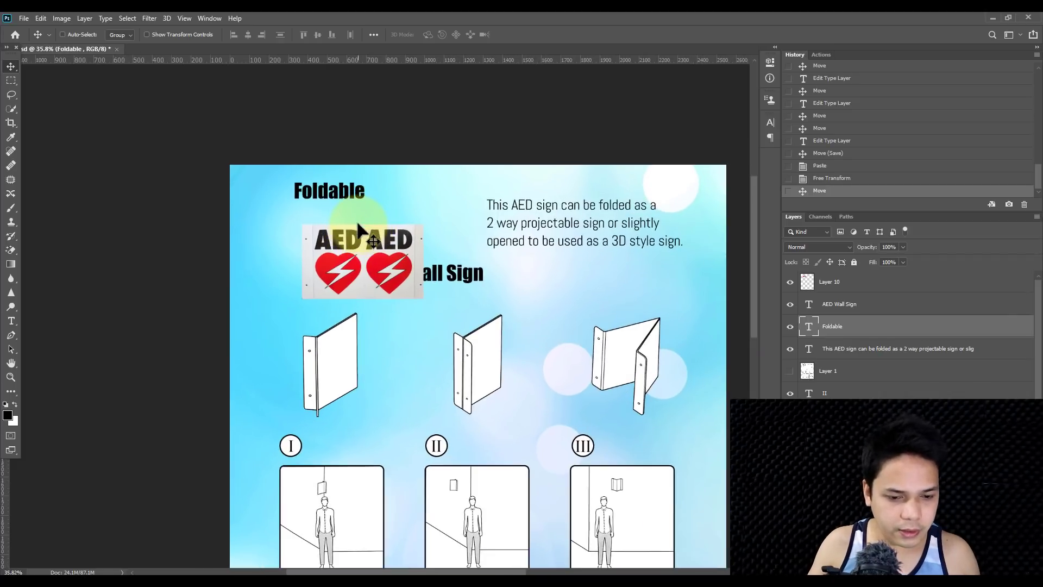
scroll(348, 198, up, 4)
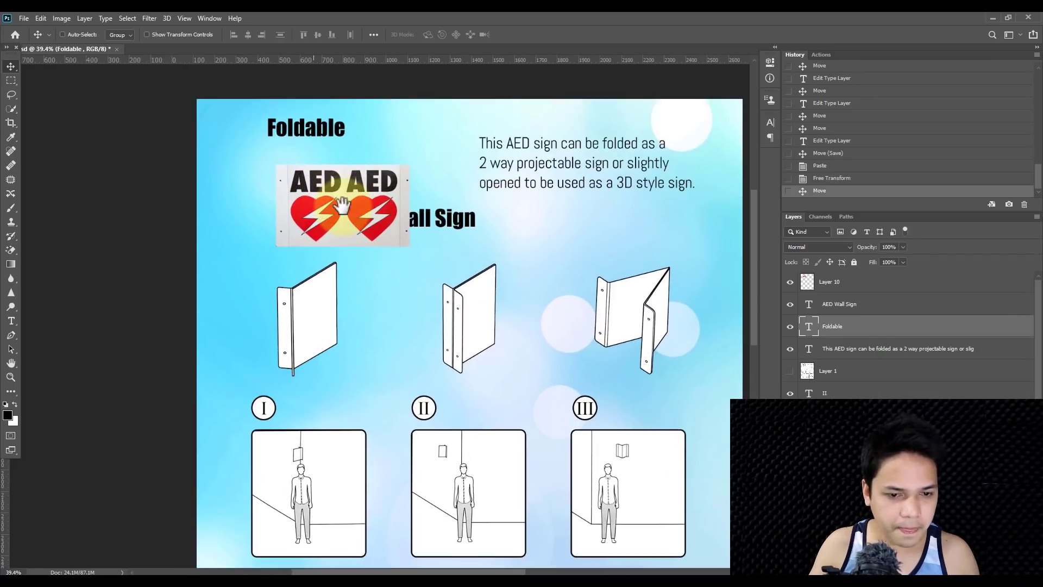
right_click(363, 223)
click(394, 217)
drag(363, 223, 389, 224)
scroll(288, 199, down, 2)
click(11, 81)
drag(176, 158, 614, 258)
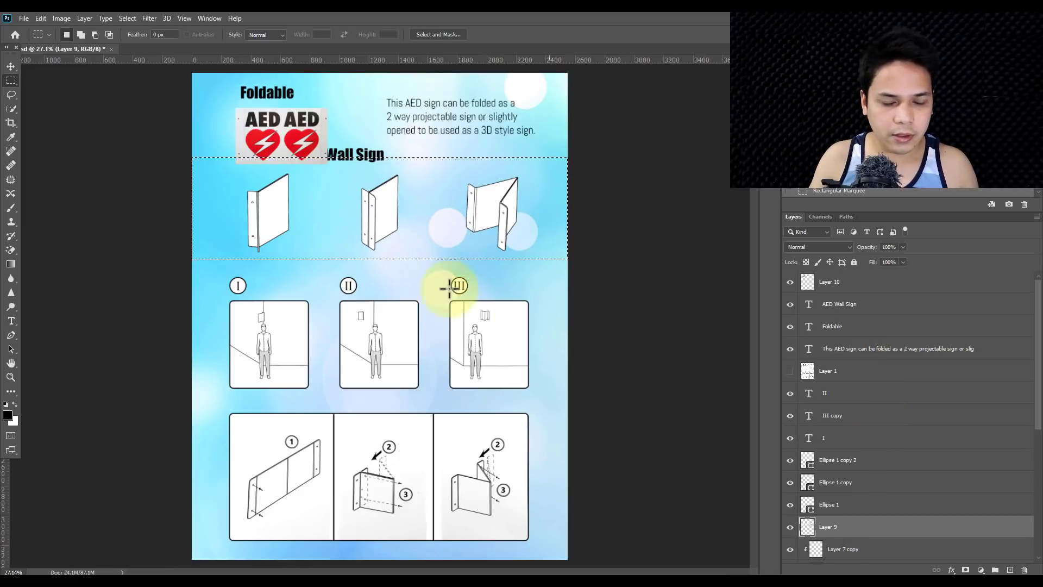
scroll(380, 179, up, 2)
right_click(392, 161)
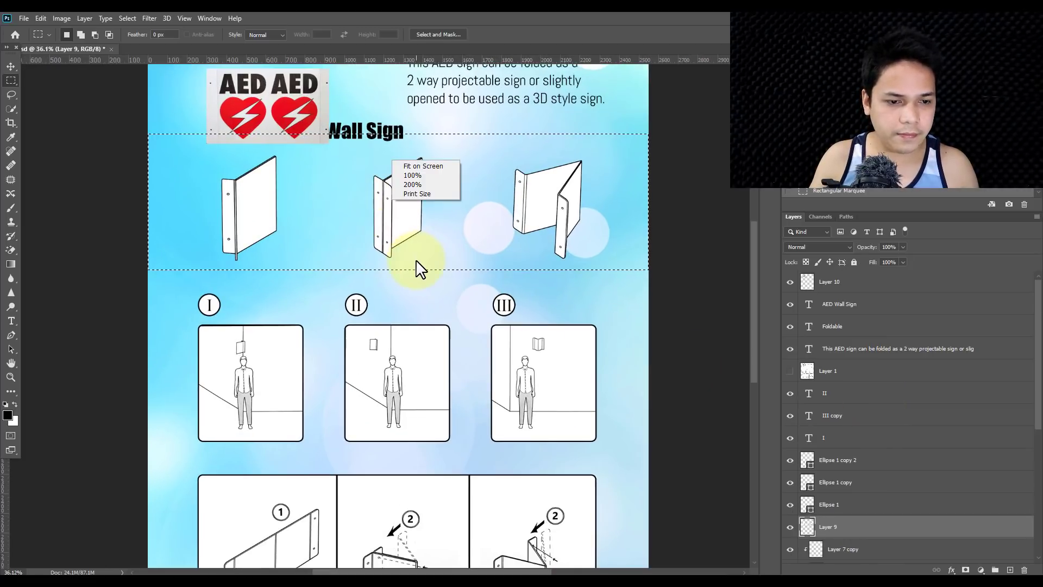
click(11, 66)
Step: Move the AED photo on Layer 10 up and to the left, partly over the "Foldable" title
scroll(356, 154, up, 2)
scroll(456, 361, up, 1)
scroll(384, 326, down, 1)
ctrl+click(304, 271)
drag(305, 271, 288, 236)
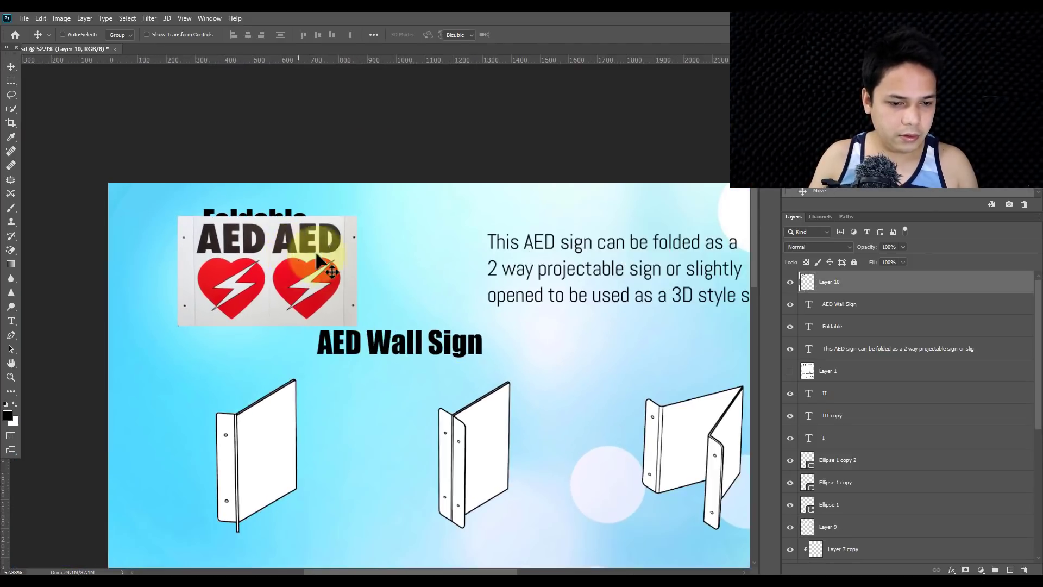
Step: Try enlarging the AED photo to about 162% and tilting it about 14° counterclockwise with Free Transform
key(ctrl+t)
drag(357, 215, 454, 173)
drag(414, 221, 495, 260)
drag(341, 299, 370, 294)
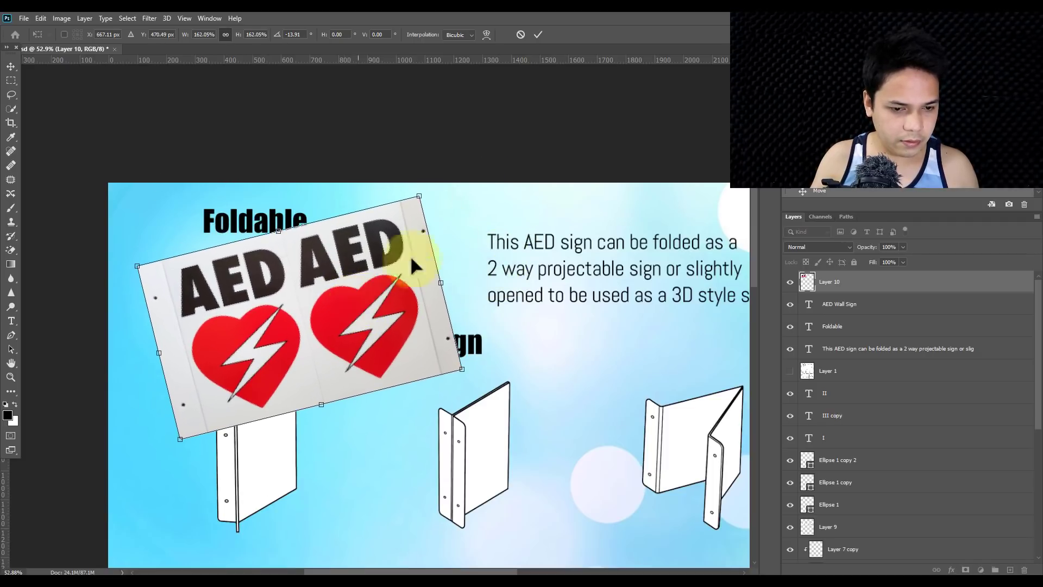
key(ctrl+z)
key(ctrl+z)
key(ctrl+z)
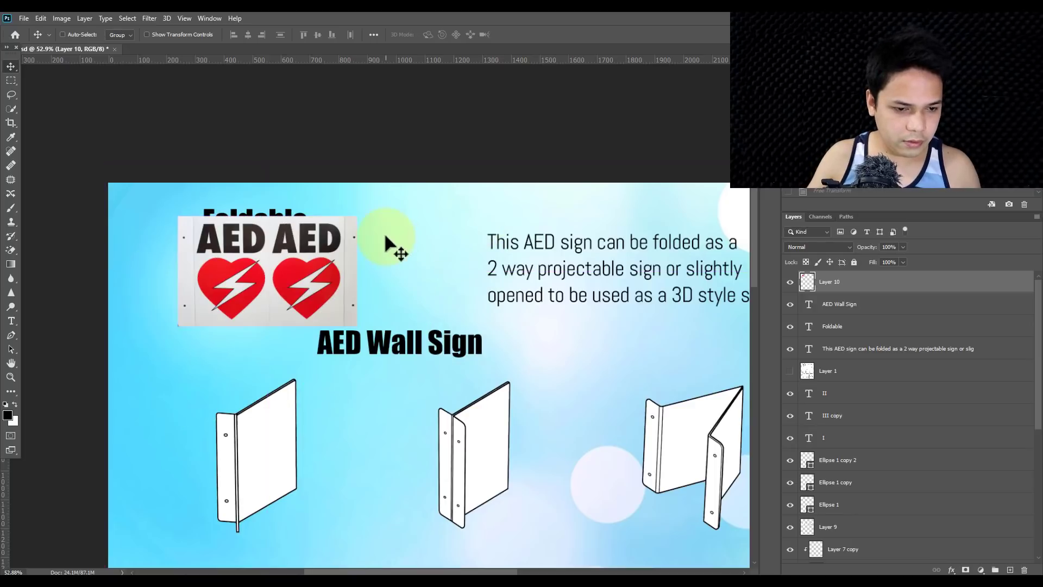
Step: Scale the AED photo up proportionally from its upper-left corner until it fills the left half of the page header
drag(355, 325, 500, 431)
scroll(396, 349, down, 2)
key(Return)
scroll(499, 288, down, 1)
Step: Move the description paragraph down and place the "AED Wall Sign" title above it, beside the AED photo
drag(543, 298, 544, 330)
drag(471, 329, 646, 277)
right_click(334, 289)
click(472, 257)
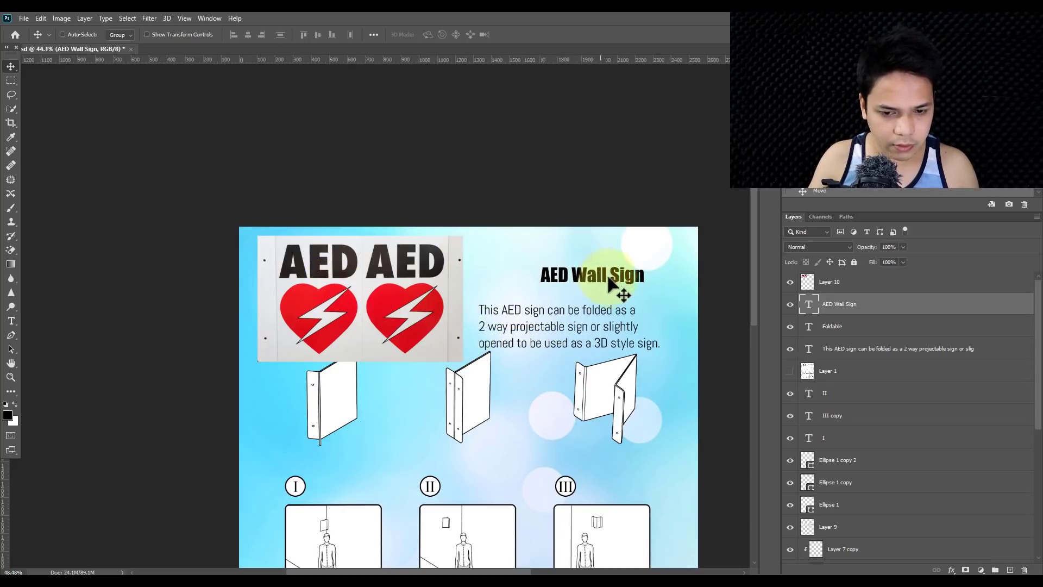
Step: Move the "Foldable" title directly in front of "AED Wall Sign" so both form one heading line above the paragraph
scroll(584, 268, up, 4)
click(854, 327)
right_click(372, 250)
click(361, 226)
drag(295, 255, 578, 259)
ctrl+shift+click(542, 284)
scroll(501, 279, down, 2)
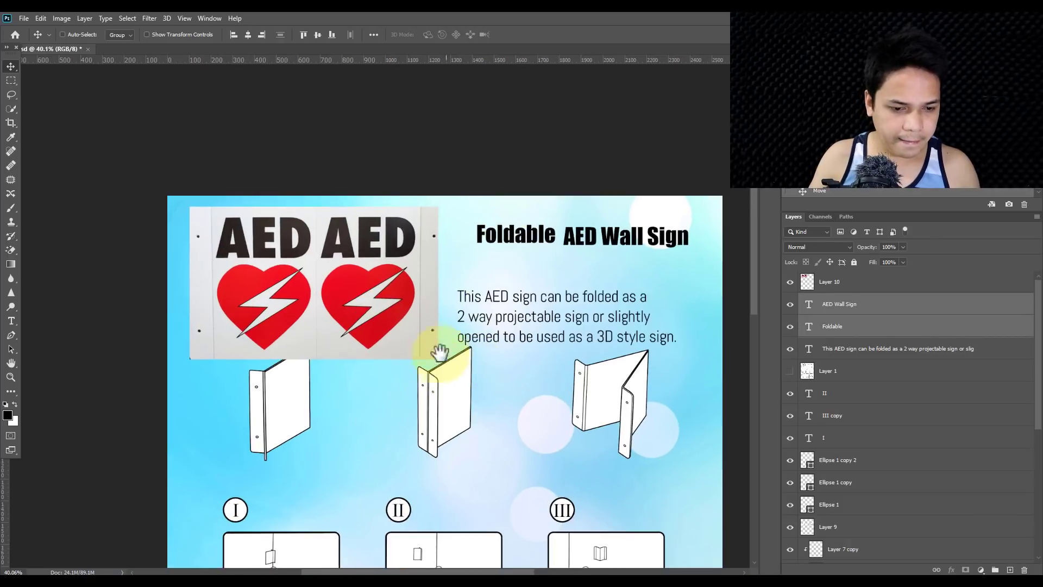
scroll(402, 305, down, 1)
ctrl+click(363, 256)
scroll(366, 259, down, 1)
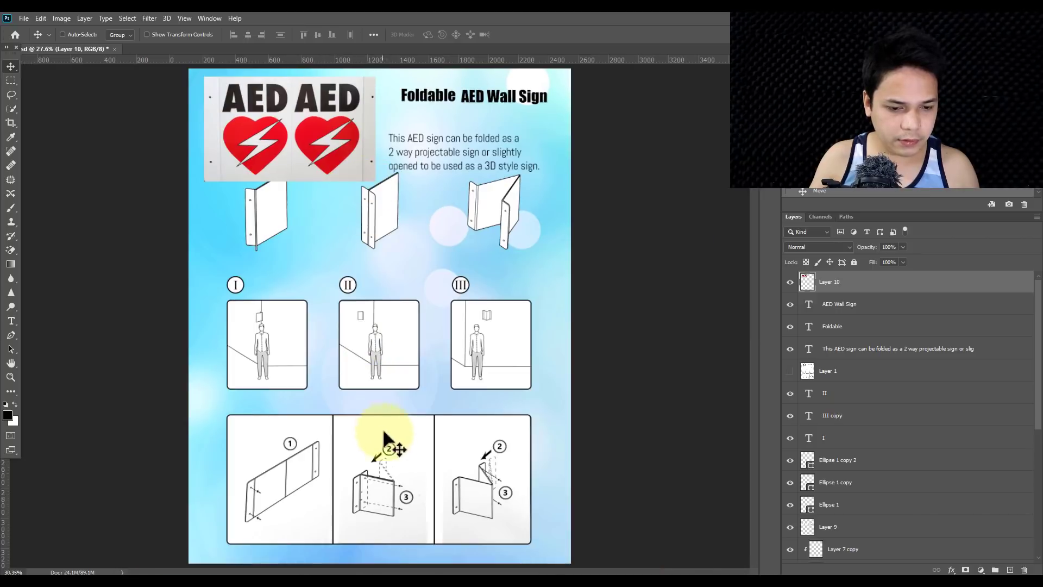
Step: Move the large three-part installation panel, with its drawings, slightly down the page
drag(384, 438, 397, 282)
right_click(415, 320)
click(431, 326)
scroll(869, 517, down, 3)
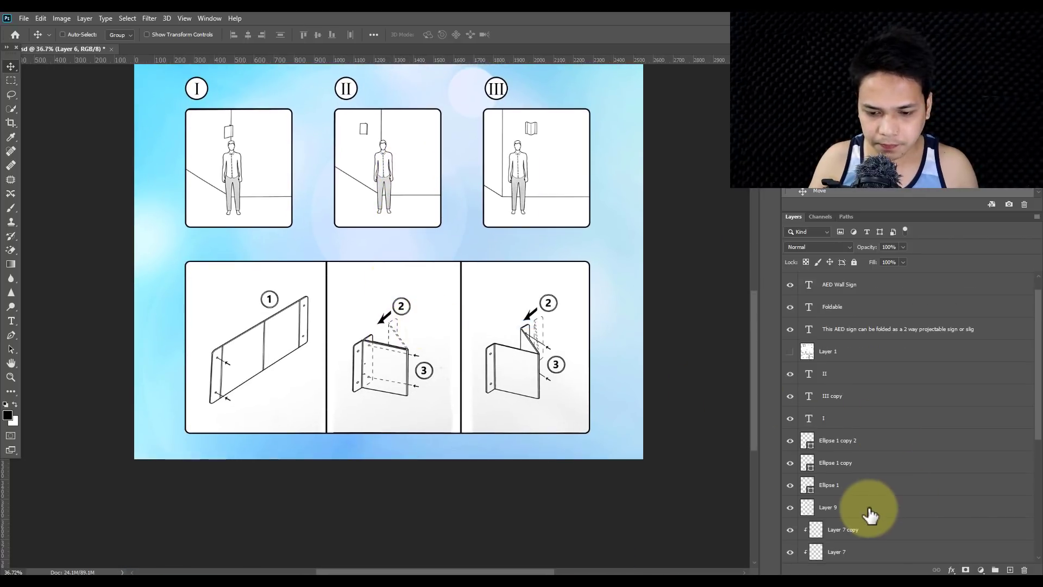
click(861, 417)
shift+click(861, 507)
mouse_move(504, 282)
mouse_down()
mouse_move(502, 292)
mouse_move(500, 282)
mouse_up()
Step: Try moving the three framed wall scenes down by selecting Rounded Rectangle 1 copy 2 through Layer 3
ctrl+click(290, 184)
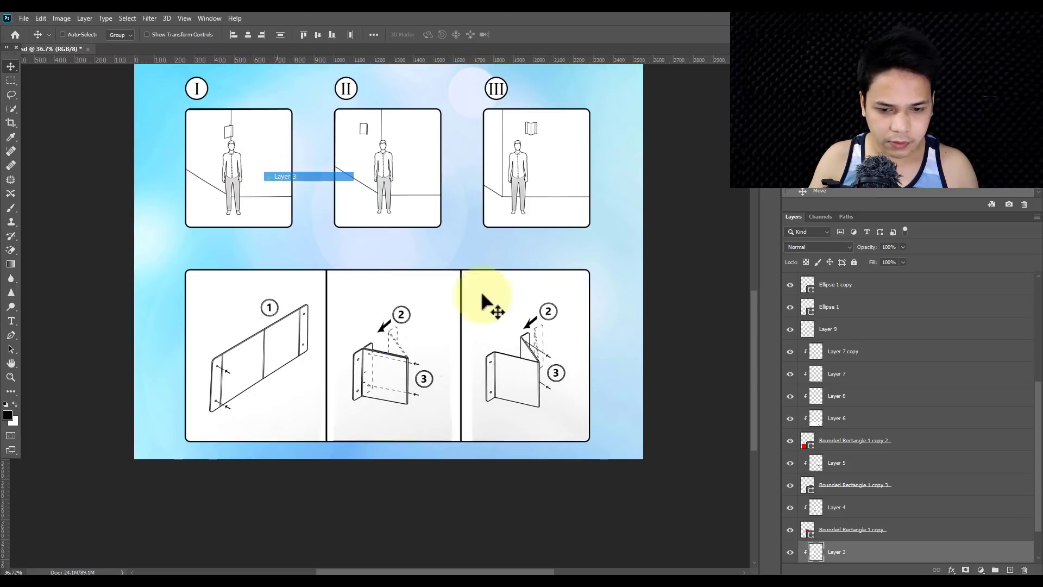
shift+click(853, 442)
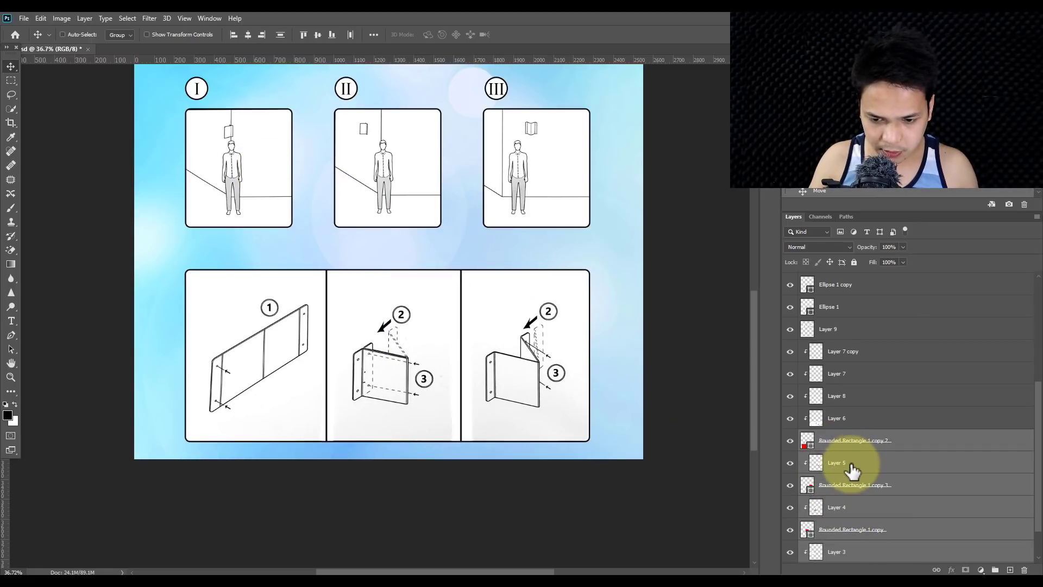
drag(471, 217, 472, 228)
key(ctrl+z)
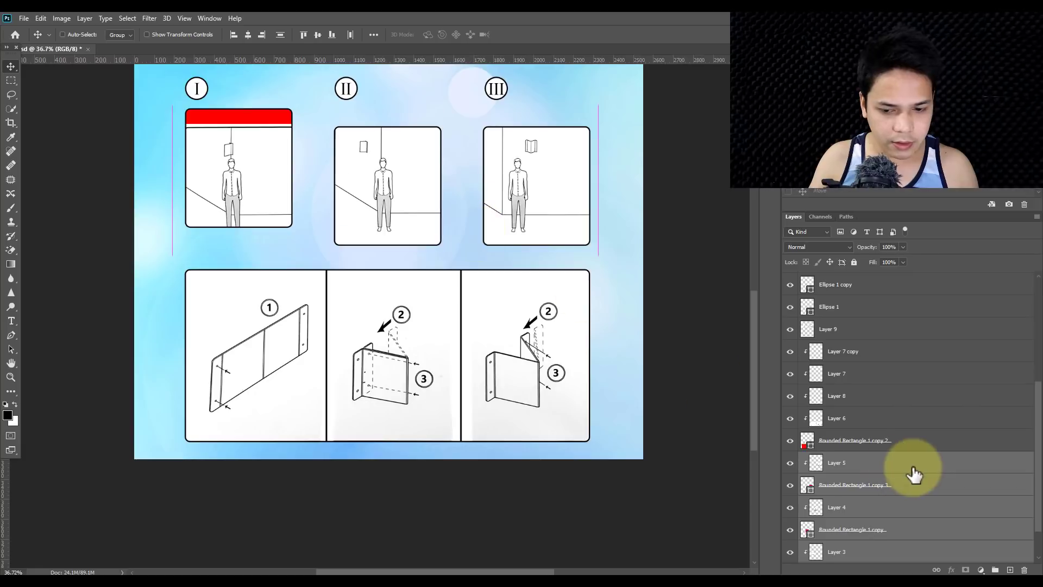
Step: Move the circled I, II and III labels and their framed wall scenes down, closer to the large installation panel
scroll(912, 474, down, 1)
scroll(869, 354, up, 6)
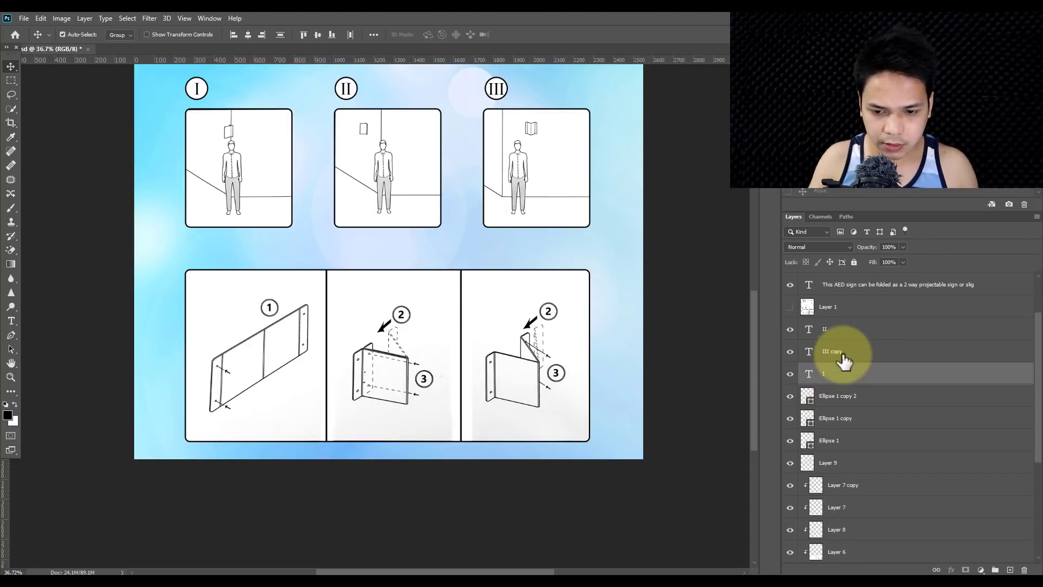
click(843, 338)
shift+click(846, 401)
shift+click(839, 441)
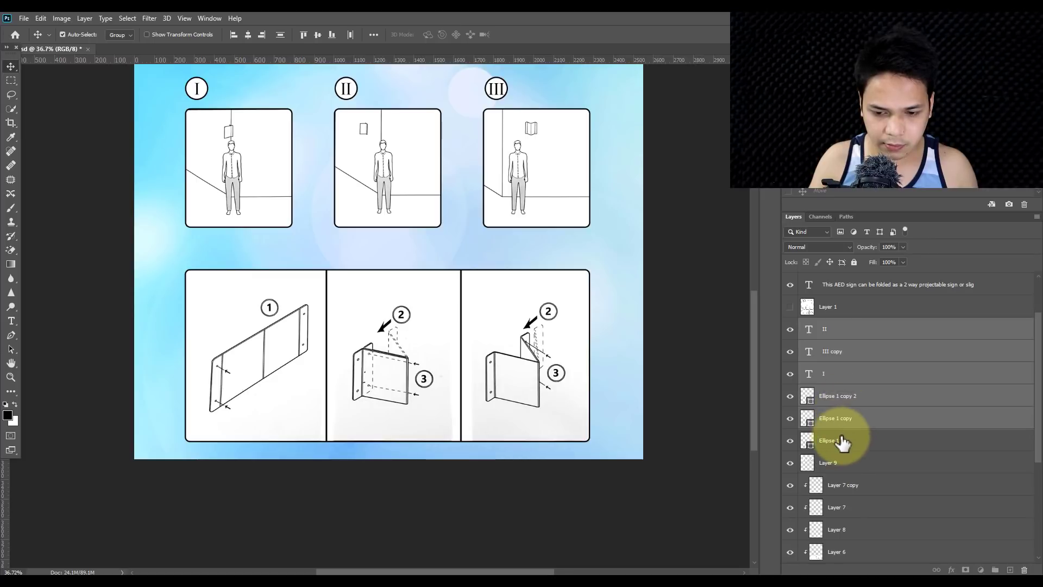
mouse_move(551, 234)
mouse_down()
mouse_move(549, 242)
mouse_move(553, 229)
mouse_up()
Step: Move the three folded-sign drawings on Layer 9 straight down about 196 px, clear of the AED photo
drag(558, 168, 634, 354)
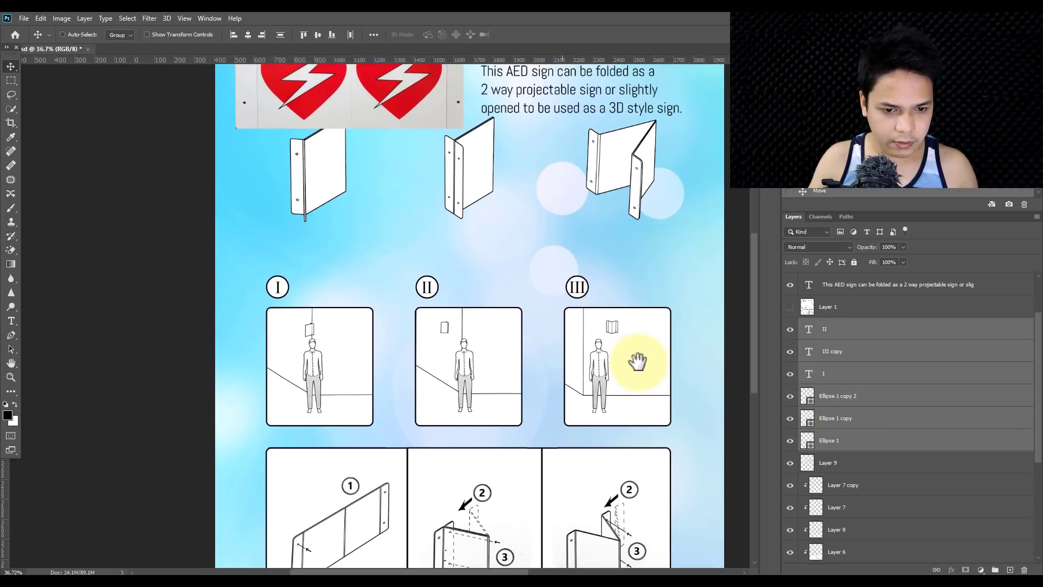
click(497, 264)
key(shift+Down)
key(shift+Down)
key(shift+Down)
key(shift+Down)
key(shift+Down)
key(shift+Down)
key(shift+Down)
key(shift+Down)
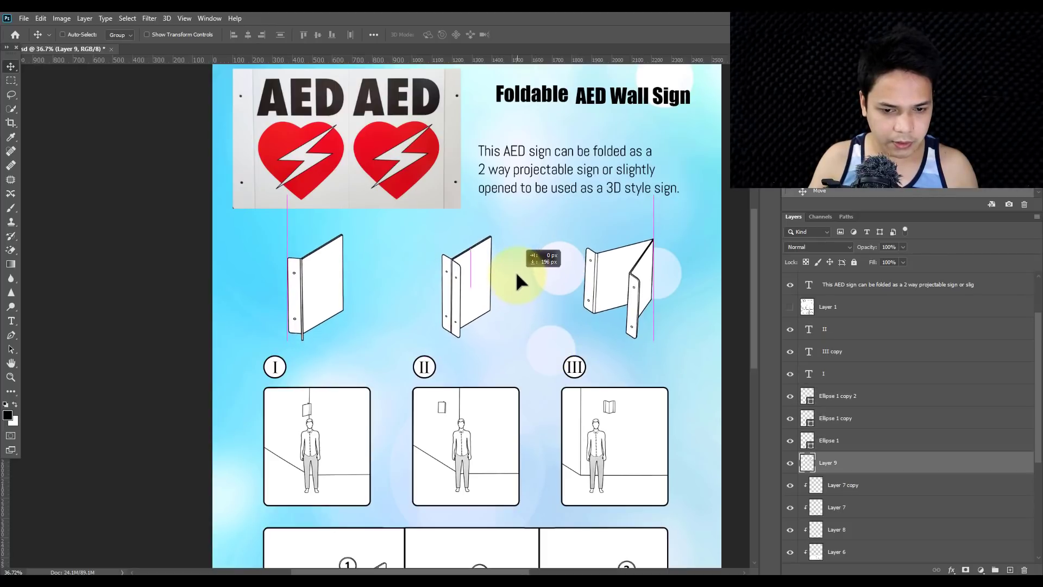
Step: Select a full-width rectangular band of the page around the three folded-sign drawings
click(11, 81)
drag(181, 222, 419, 279)
key(h)
drag(358, 241, 451, 296)
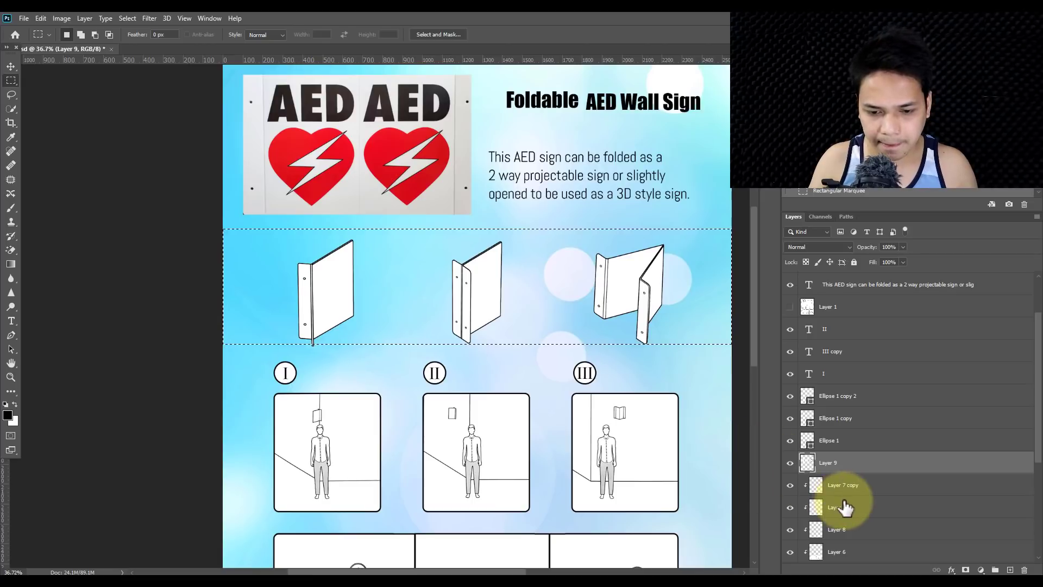
Step: Add a new layer above the blue background on Layer 2, fill the selected band with white using Paint Bucket, and deselect
scroll(850, 500, down, 4)
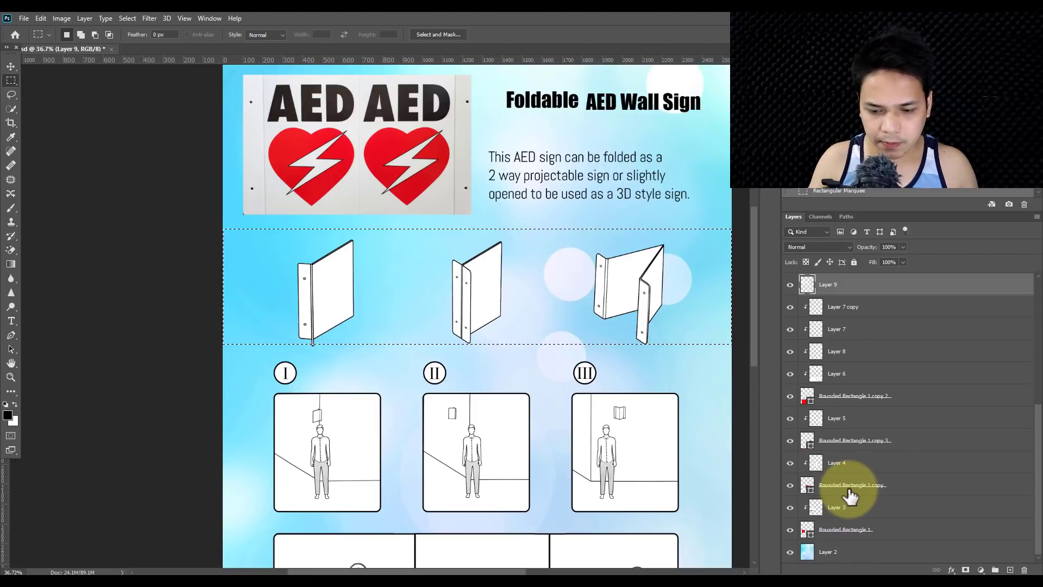
click(899, 558)
click(1009, 569)
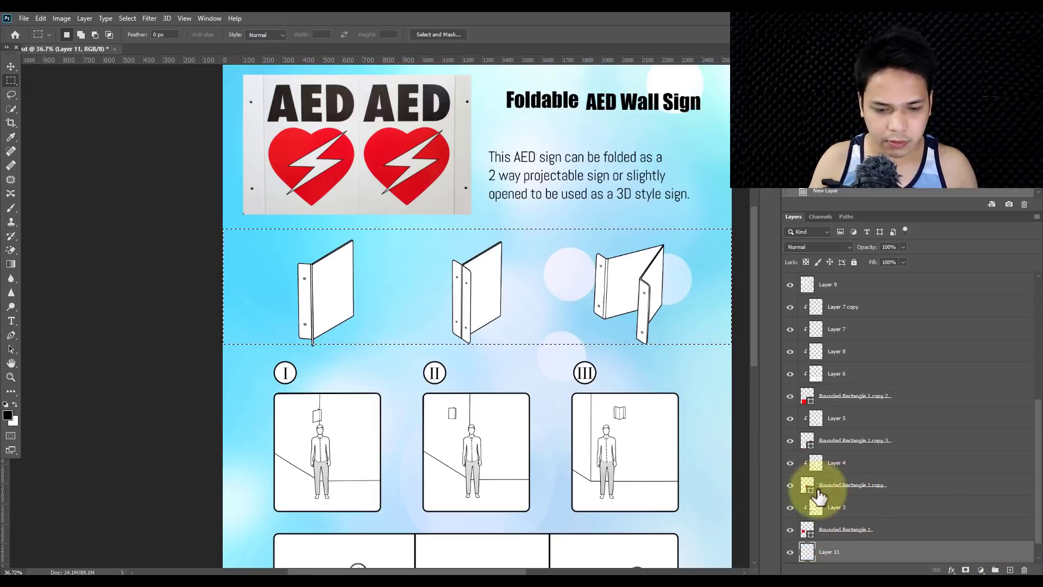
click(11, 391)
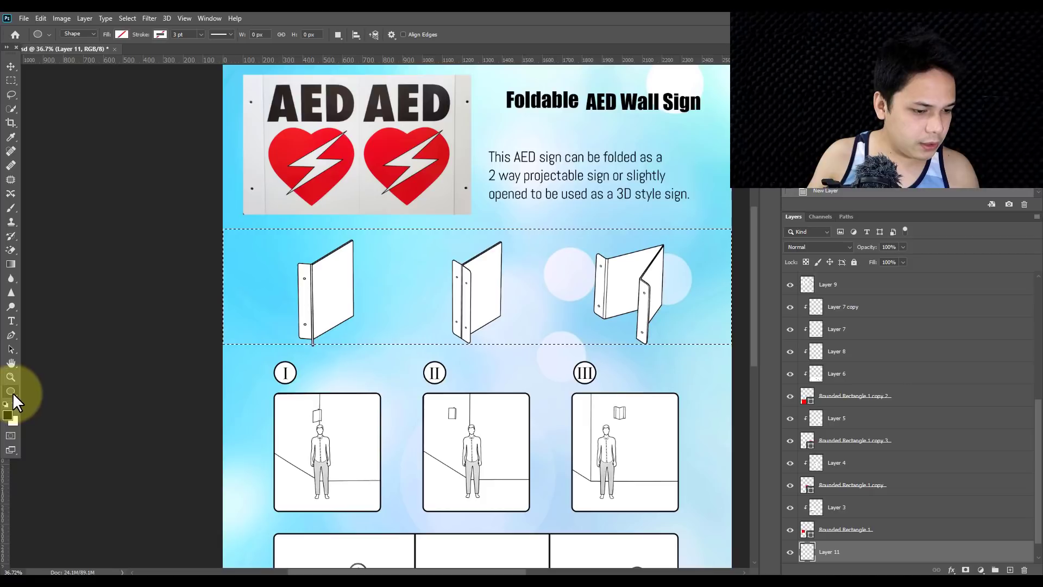
right_click(11, 391)
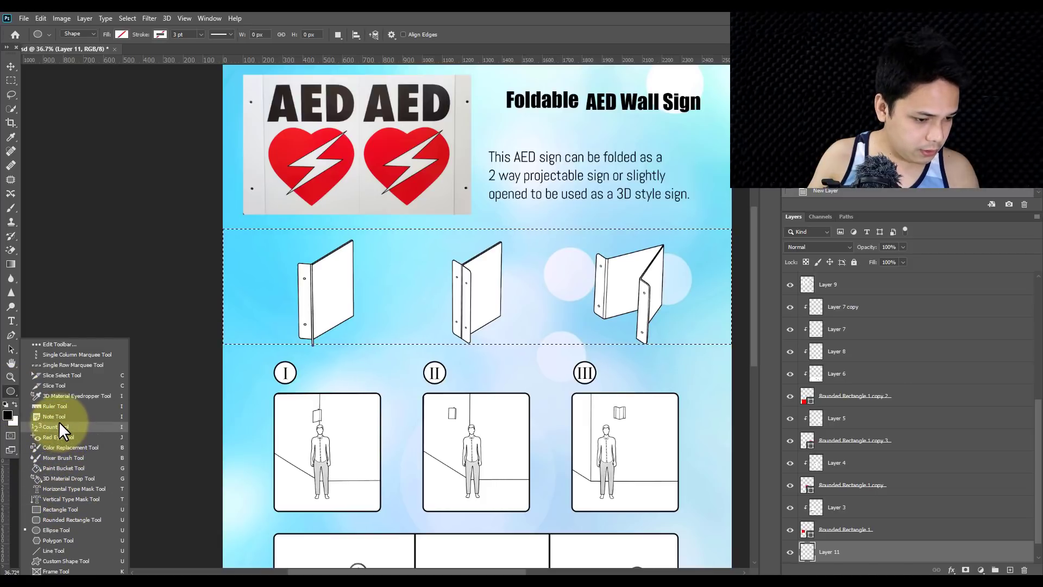
click(60, 468)
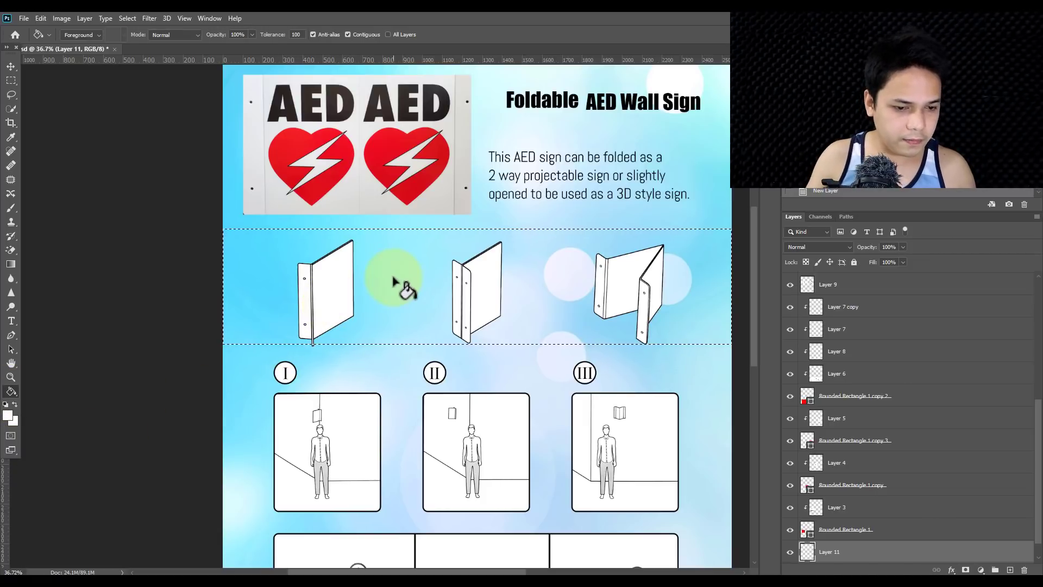
key(ctrl+d)
scroll(380, 274, down, 2)
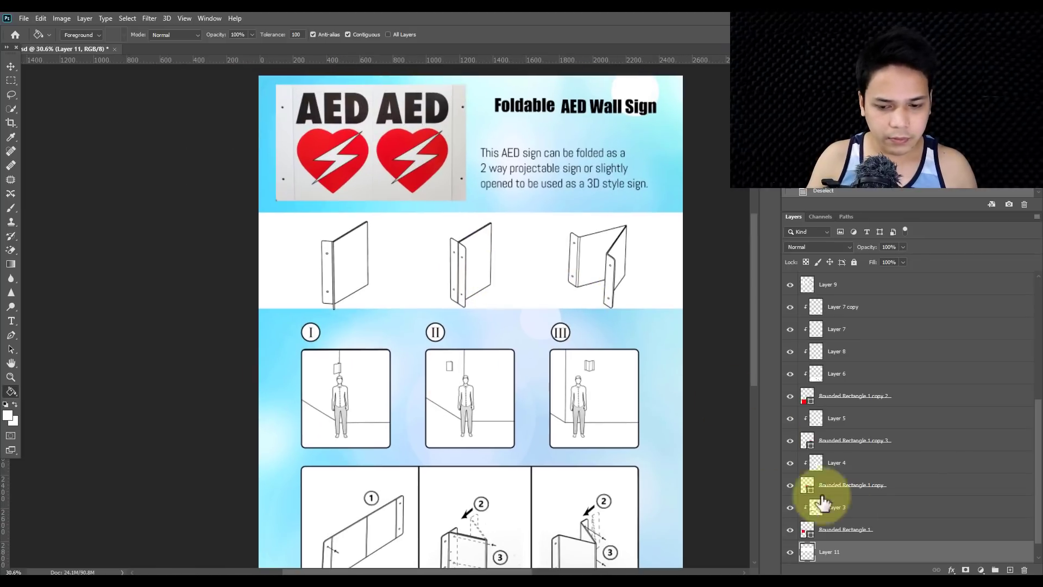
Step: Add a black Inner Shadow to the white band on Layer 11 and adjust it to soften the edges
click(951, 570)
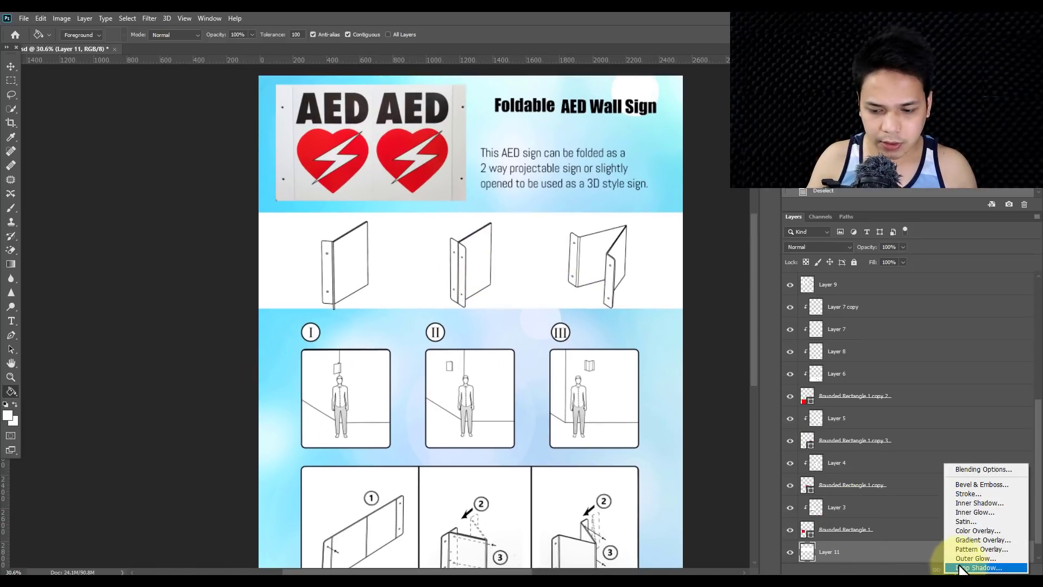
key(Escape)
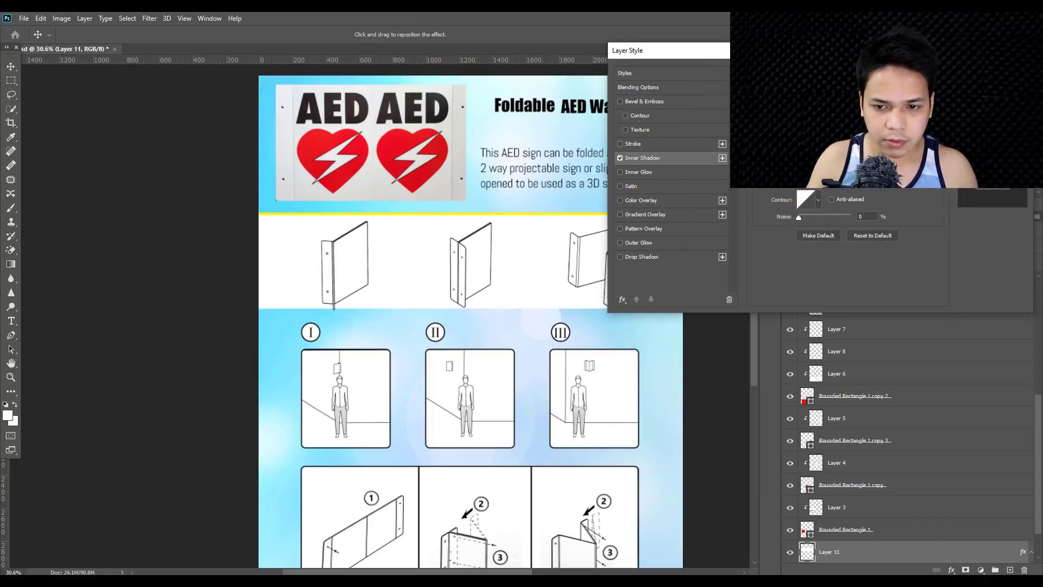
click(875, 76)
click(713, 478)
click(988, 298)
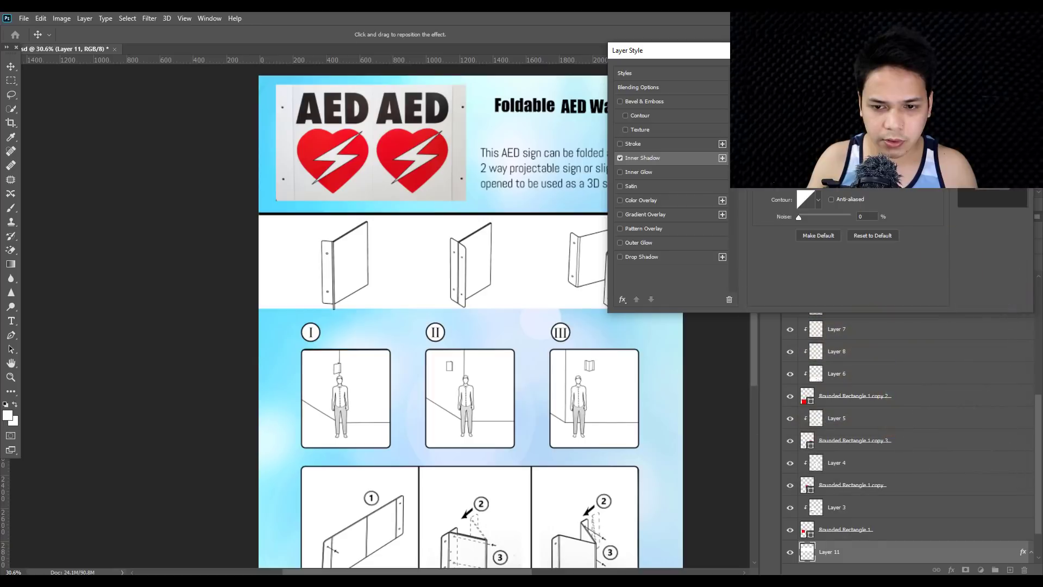
mouse_move(801, 165)
mouse_down()
mouse_move(817, 165)
mouse_move(796, 142)
mouse_up()
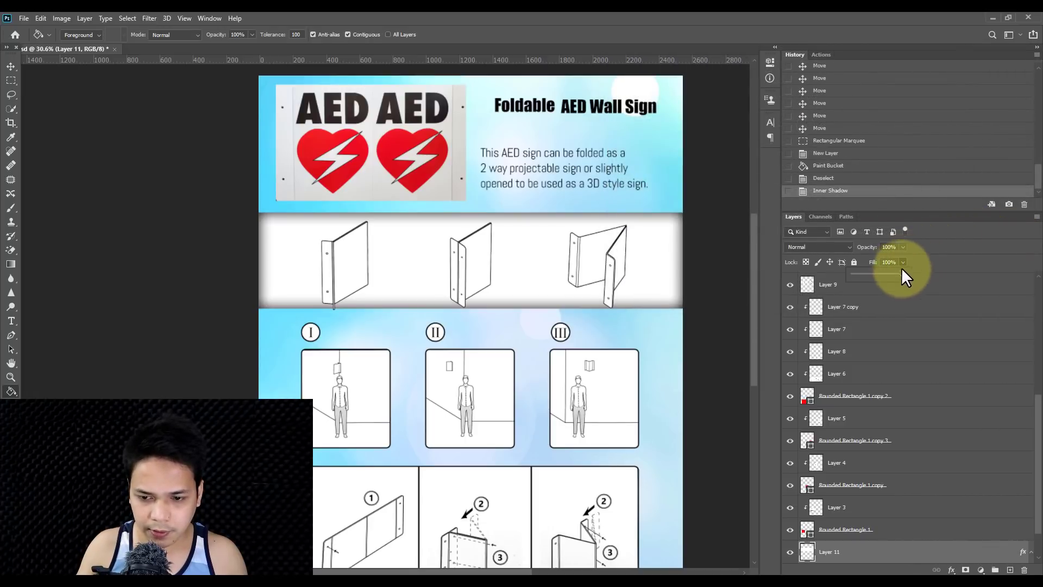
Step: Lower the band's fill to 46% and widen it past both page sides with Free Transform
drag(902, 268, 873, 273)
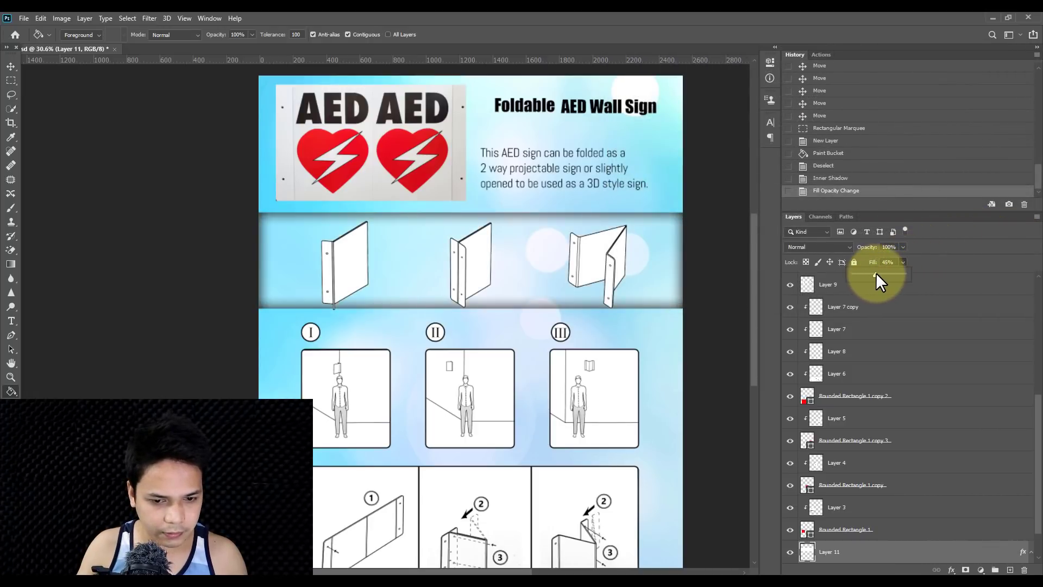
key(ctrl+t)
drag(683, 260, 724, 262)
key(Return)
key(g)
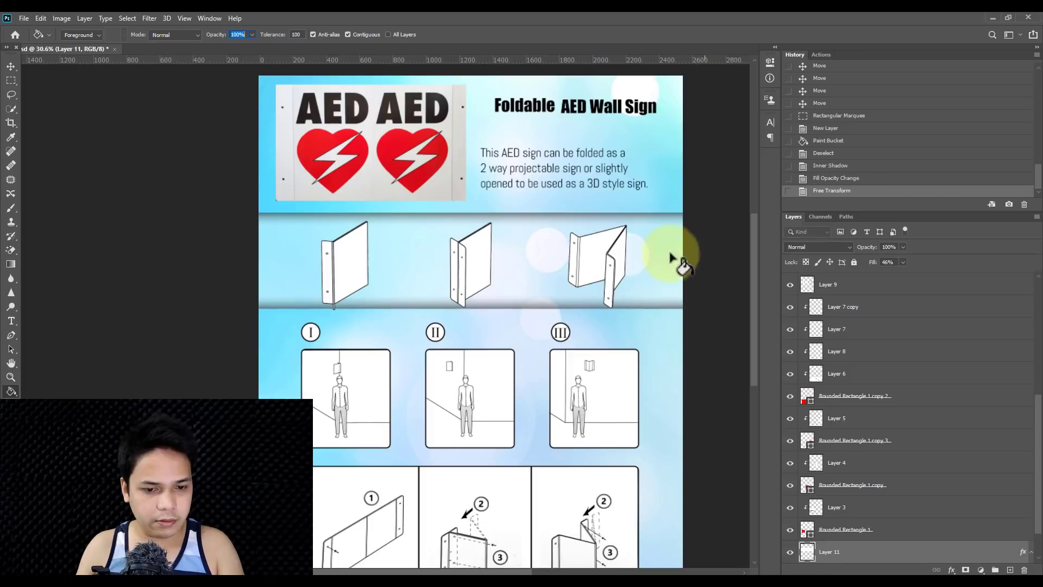
Step: Add a black Color Overlay at 22% opacity to the band on Layer 11
click(951, 570)
click(964, 527)
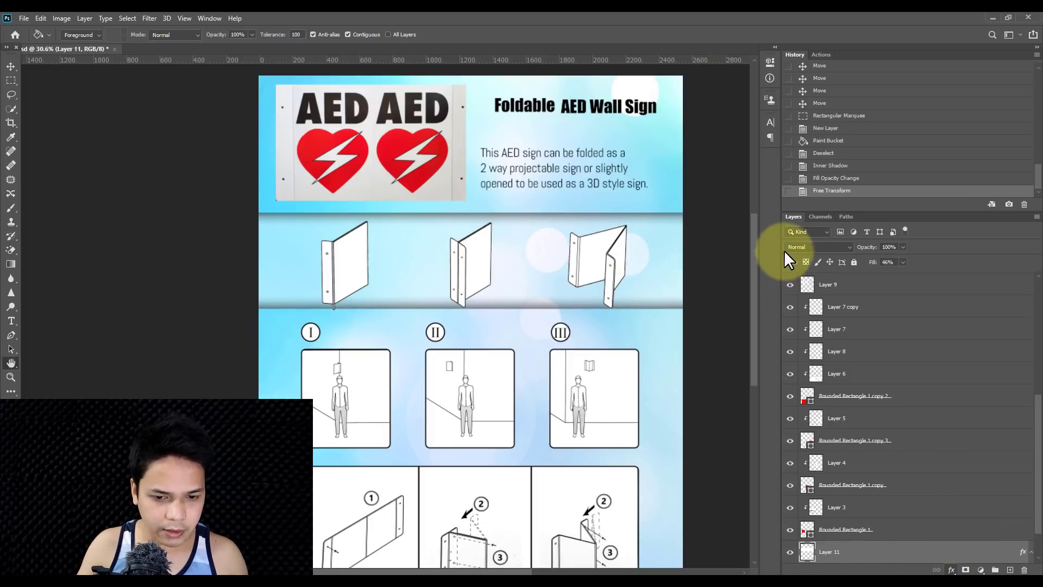
click(871, 93)
click(729, 442)
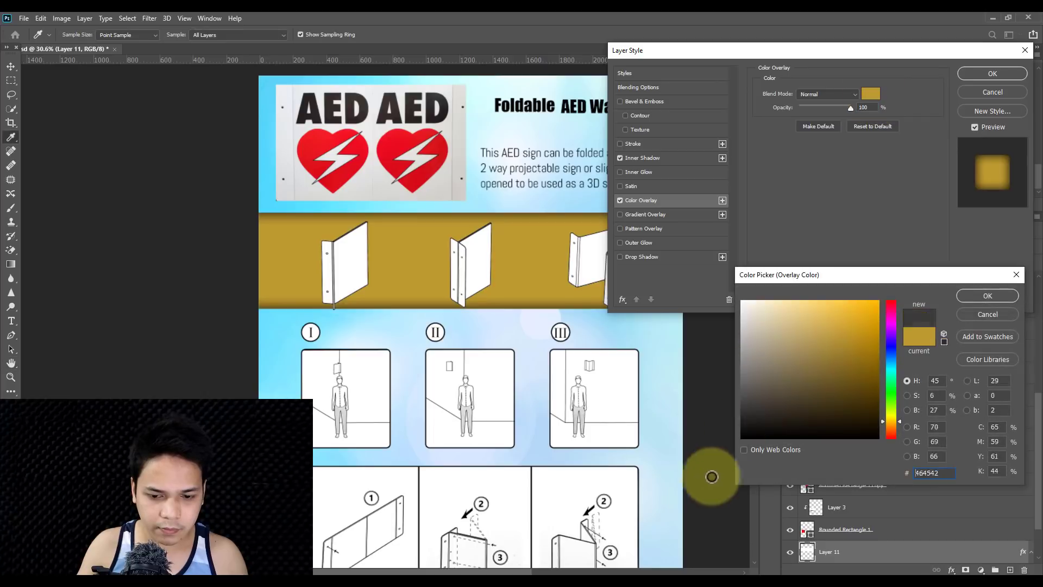
click(743, 438)
click(982, 296)
drag(826, 109, 813, 113)
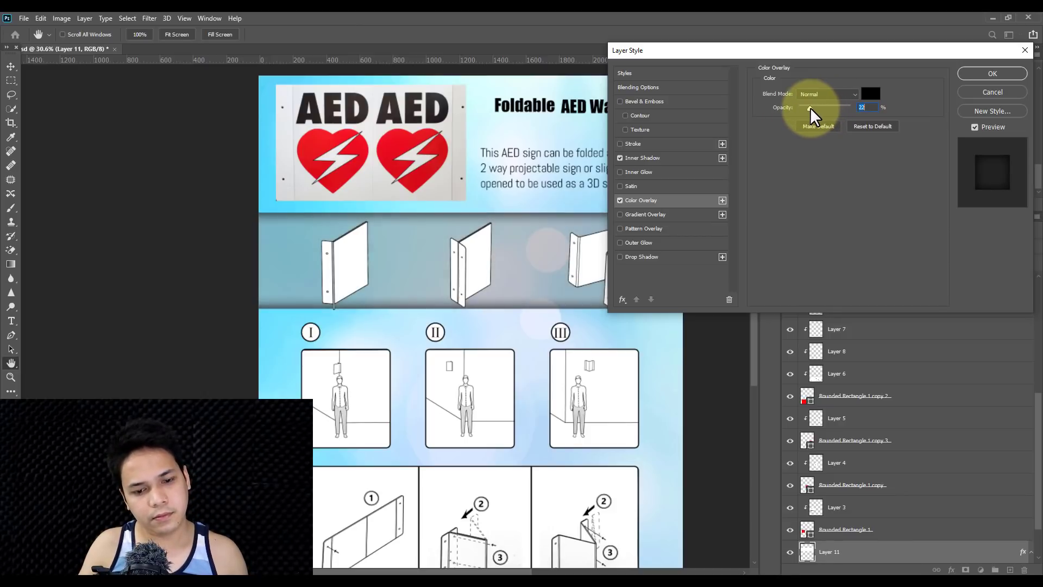
click(992, 74)
key(g)
scroll(313, 267, down, 2)
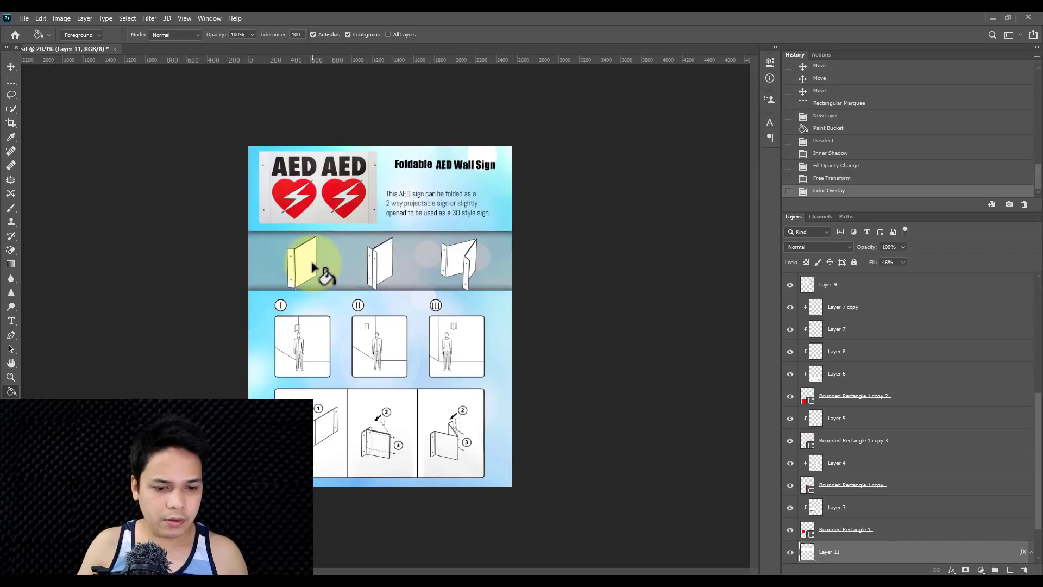
Step: Shrink the AED sign photo on Layer 10 slightly and rotate it counter-clockwise with Free Transform
scroll(313, 267, up, 3)
right_click(464, 248)
key(Escape)
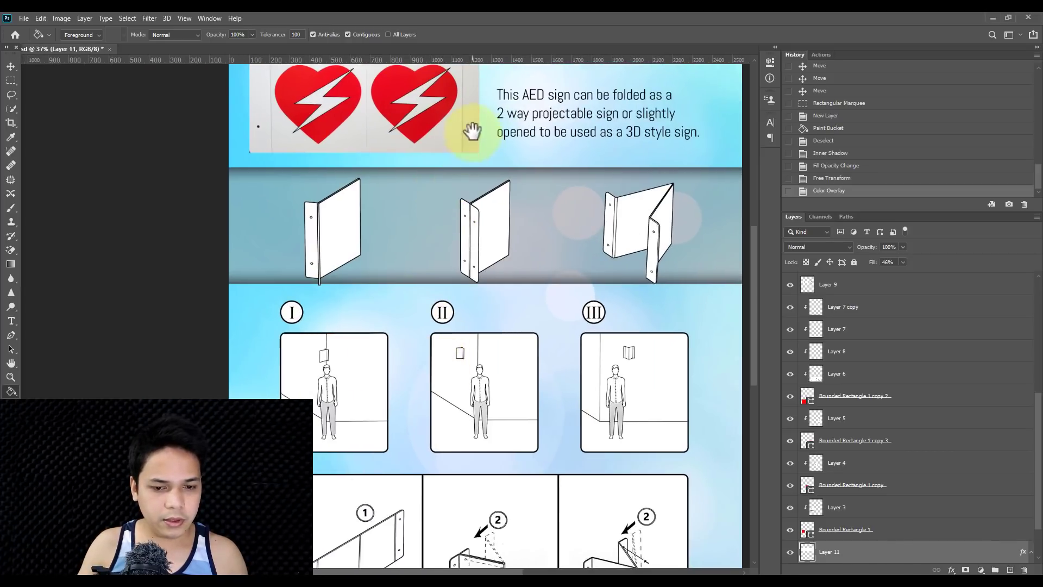
drag(472, 130, 457, 268)
scroll(380, 228, up, 1)
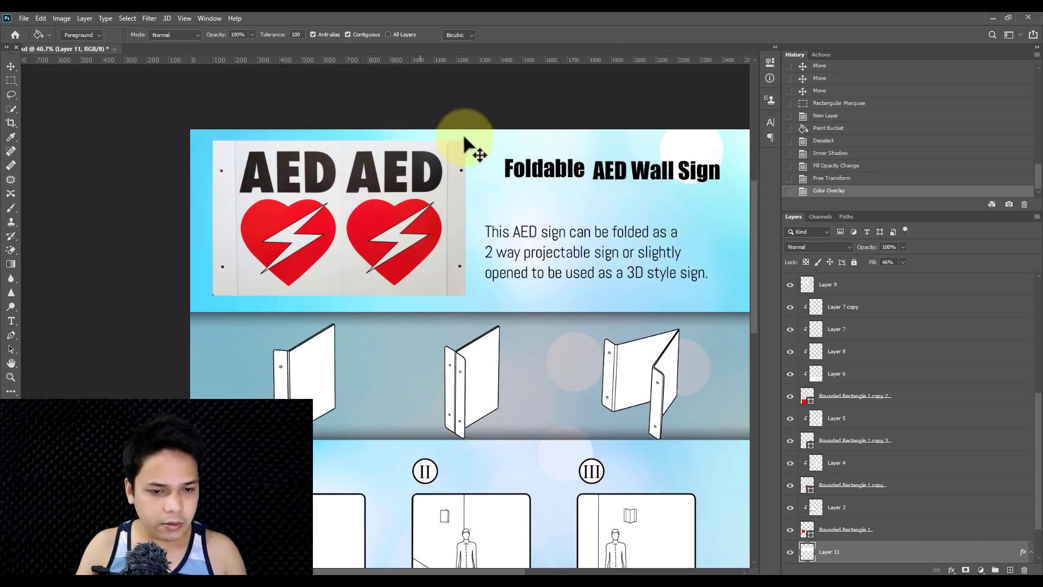
key(ctrl+t)
key(Escape)
click(11, 66)
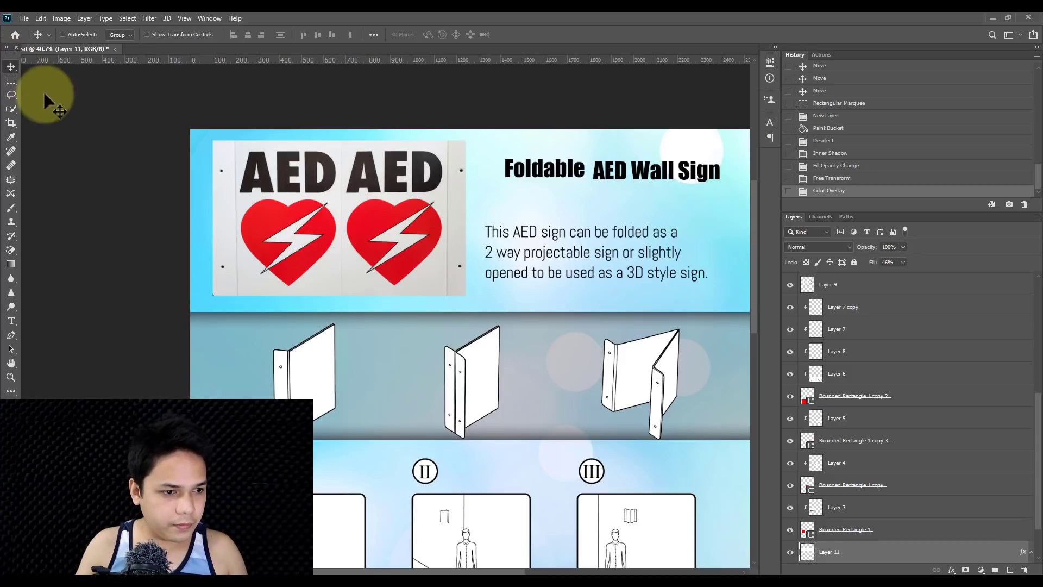
click(434, 188)
key(ctrl+t)
drag(463, 143, 435, 158)
drag(358, 217, 364, 193)
key(Return)
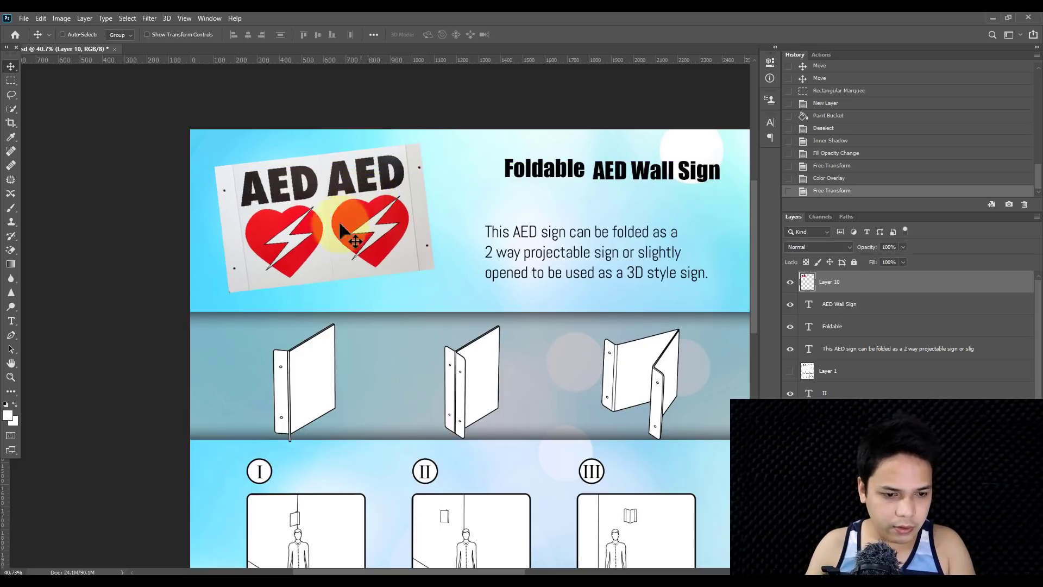
Step: Select the "Foldable" and "AED Wall Sign" text layers together and move them nearer the photo and description
scroll(369, 207, up, 3)
scroll(549, 198, down, 3)
scroll(565, 168, up, 2)
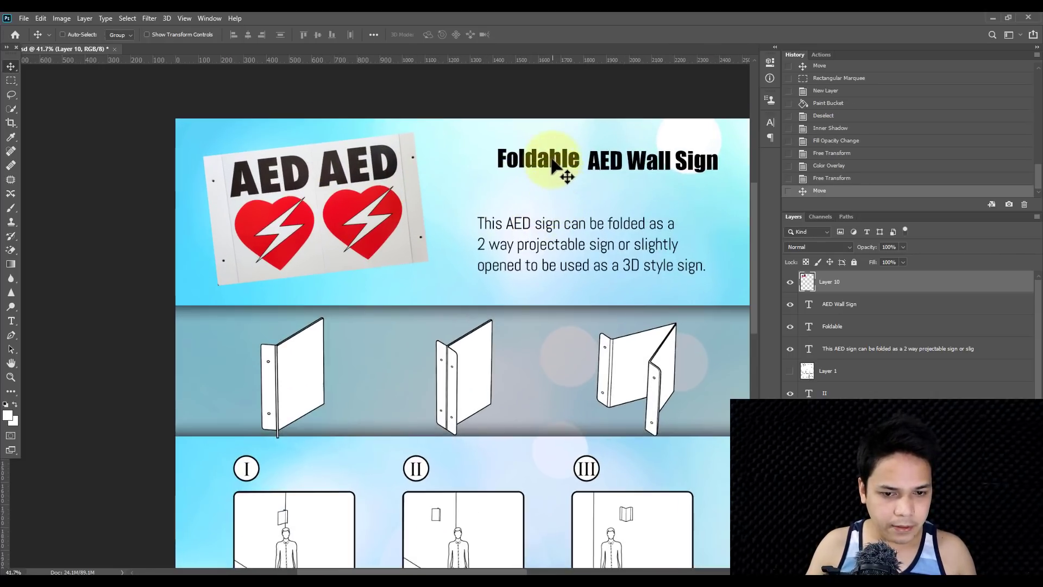
ctrl+click(565, 168)
right_click(640, 161)
shift+click(650, 165)
drag(652, 166, 598, 185)
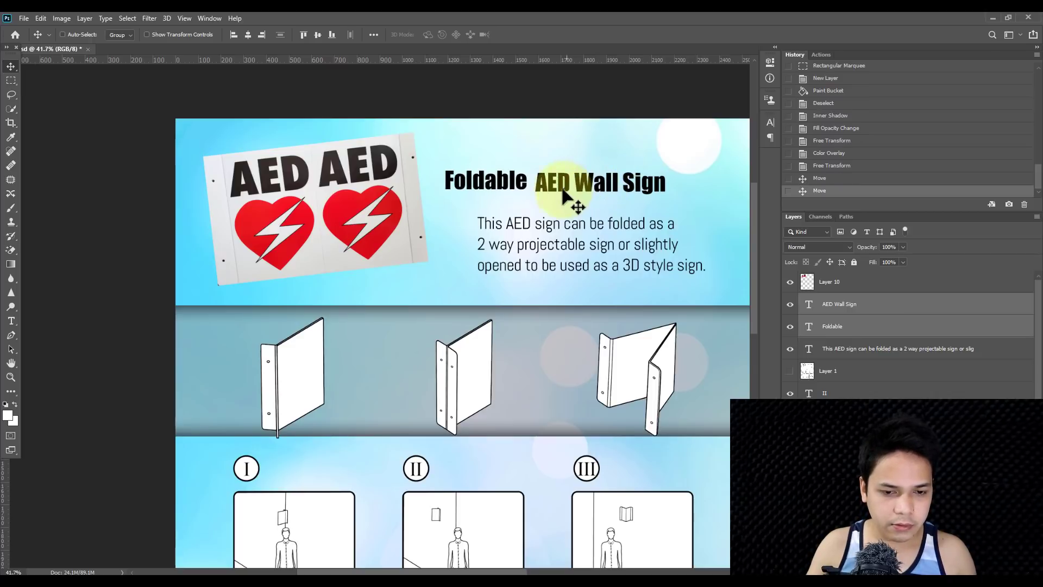
Step: Insert "Foldable" at the start of the "AED Wall Sign" text so one layer holds the full heading
click(11, 322)
click(568, 180)
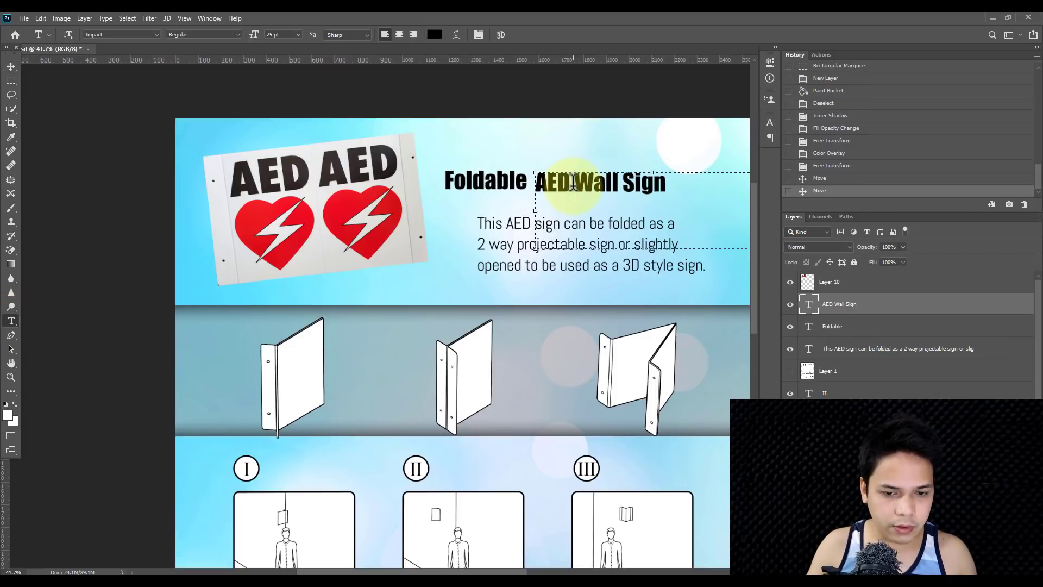
text(Foldable)
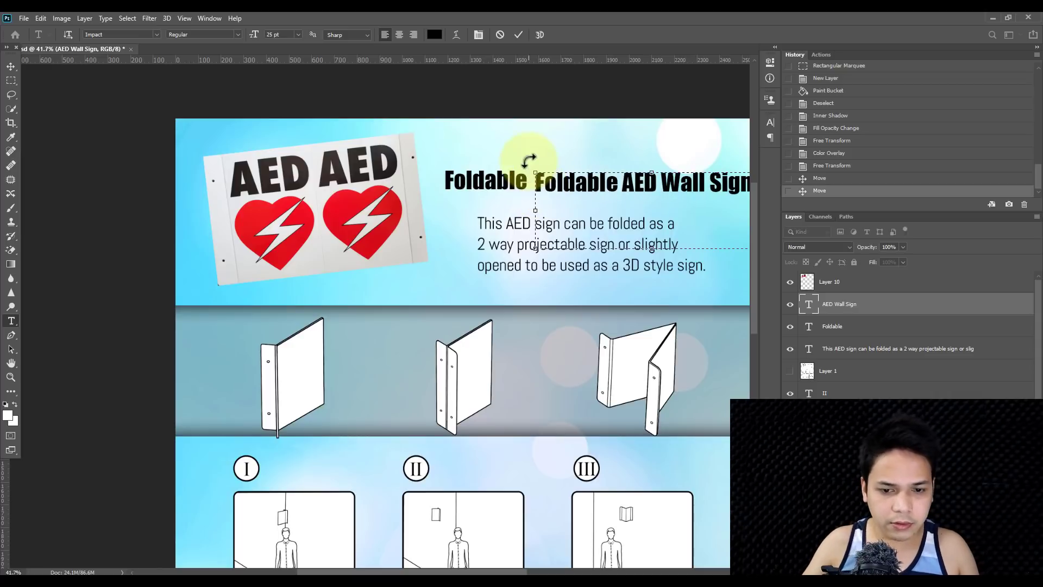
Step: Delete the separate "Foldable" text layer and move the full heading into its place above the description
click(10, 66)
ctrl+click(492, 196)
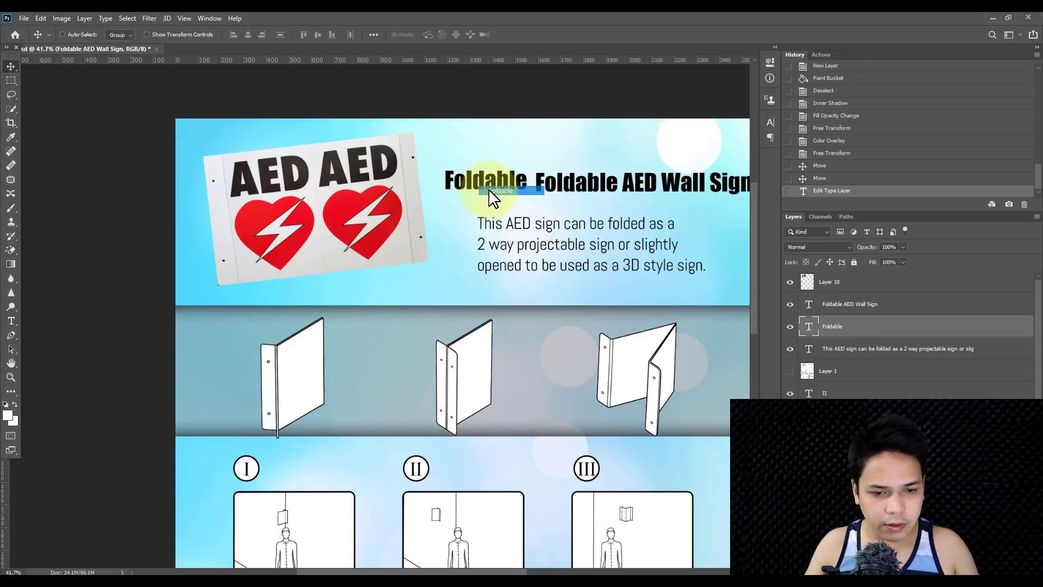
key(Delete)
drag(540, 174, 471, 167)
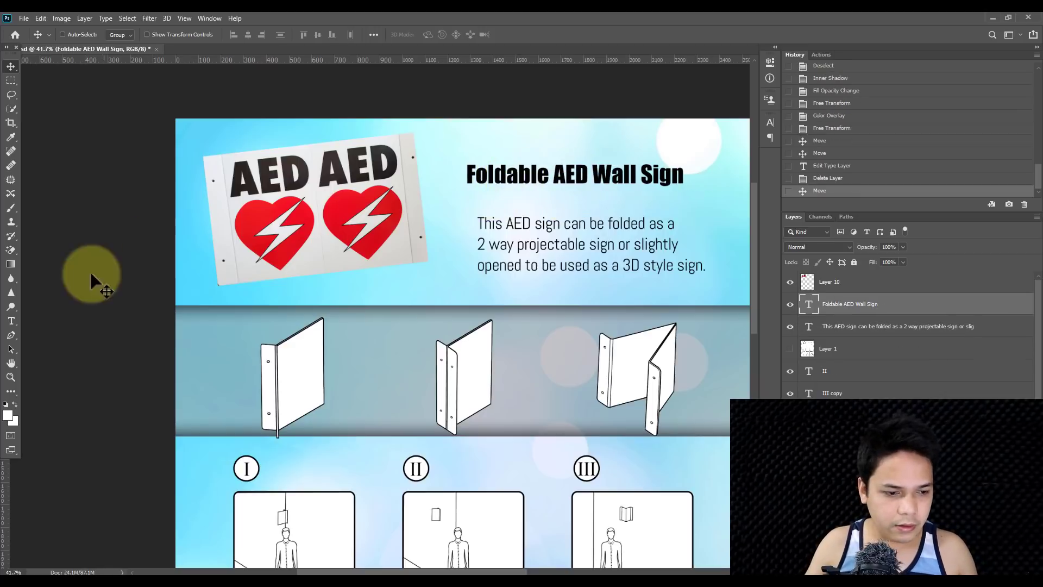
Step: Change the font of the whole "Foldable AED Wall Sign" heading to Gobold Bold
click(11, 320)
click(483, 180)
key(ctrl+a)
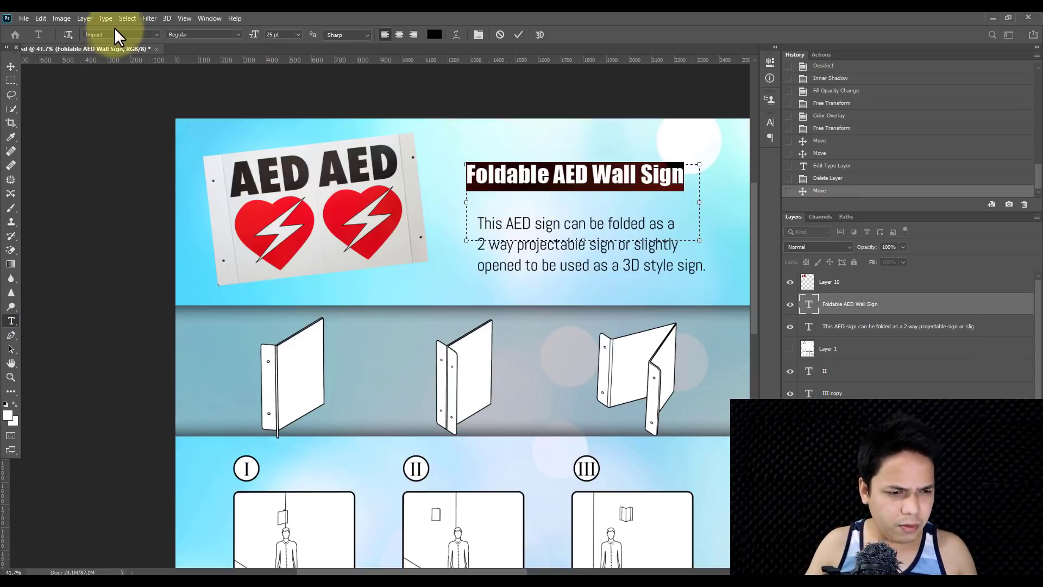
text(g)
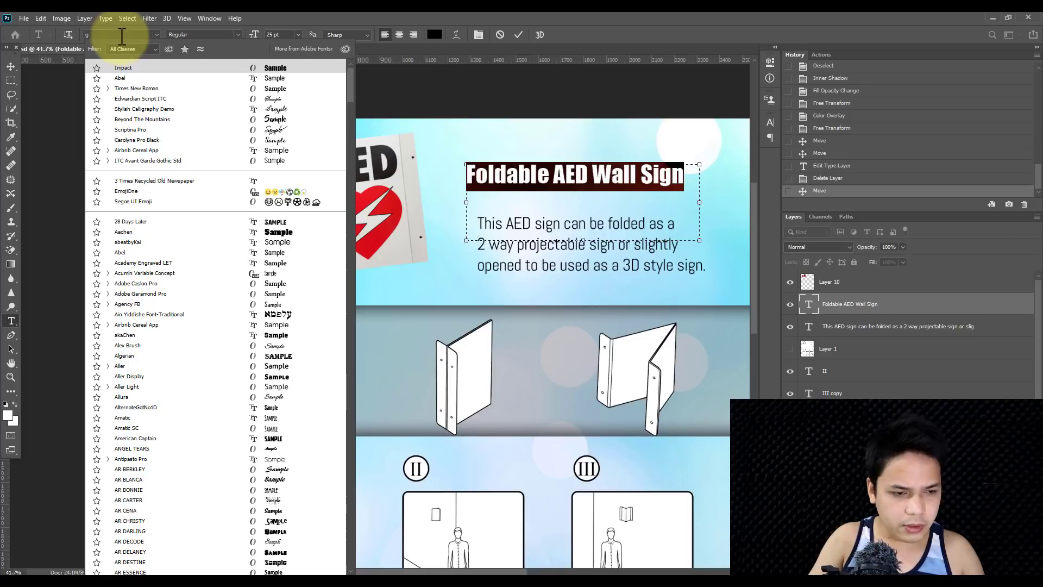
text(obold)
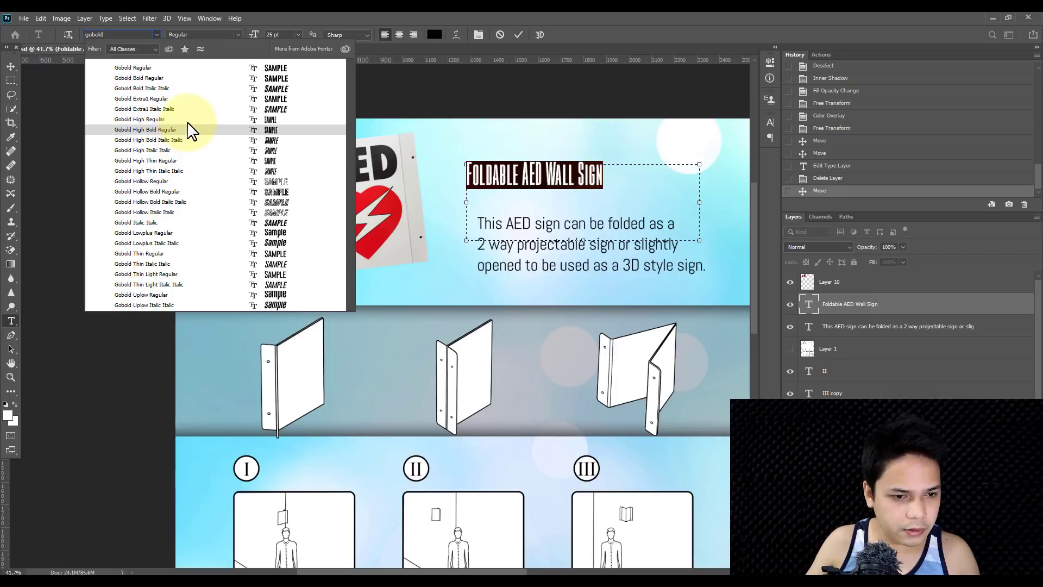
click(196, 78)
key(ctrl+Return)
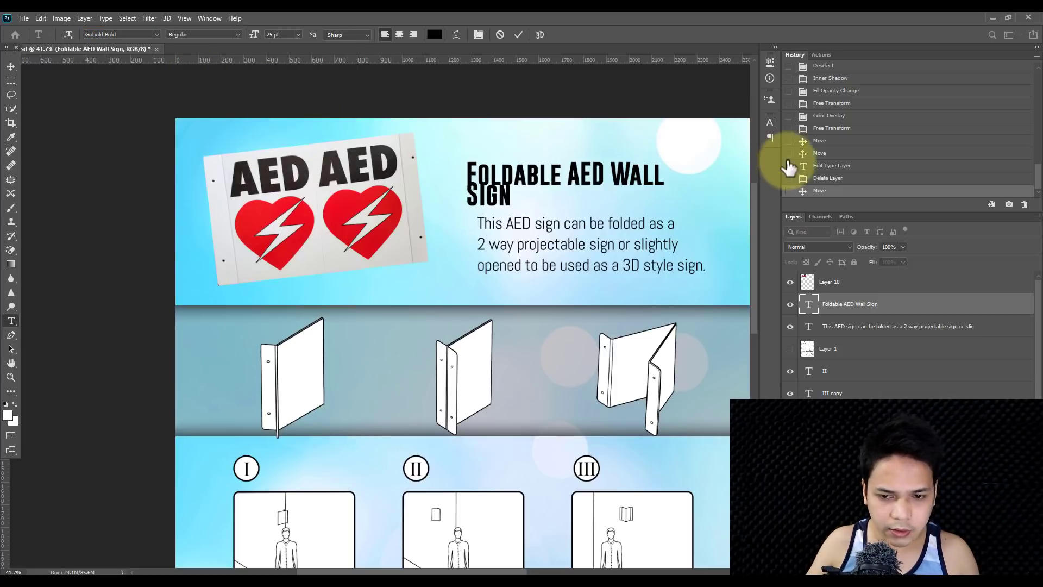
Step: Apply All Caps to the heading and set its tracking to -40
click(769, 124)
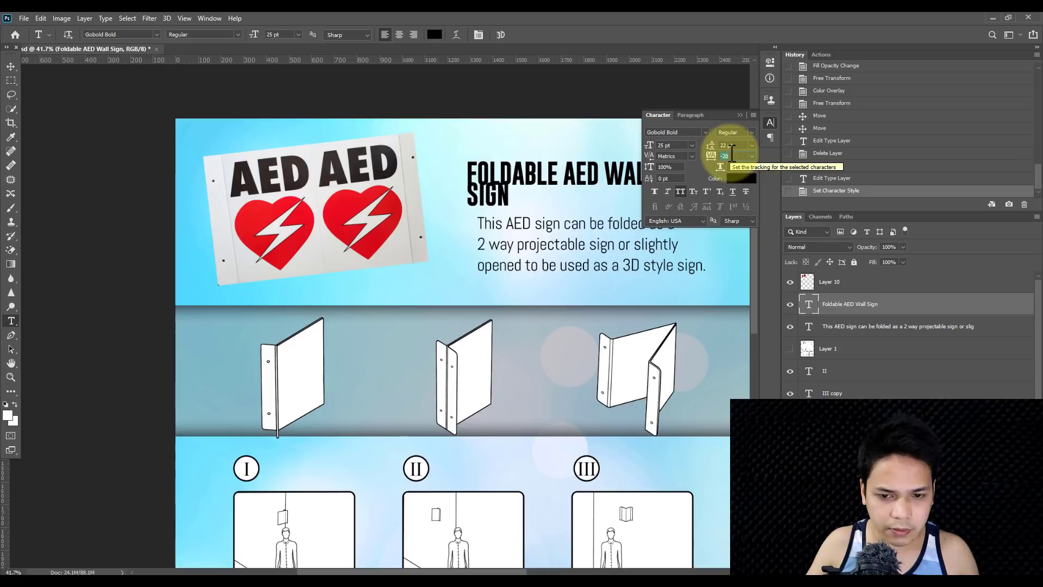
key(Down)
key(Down)
click(740, 115)
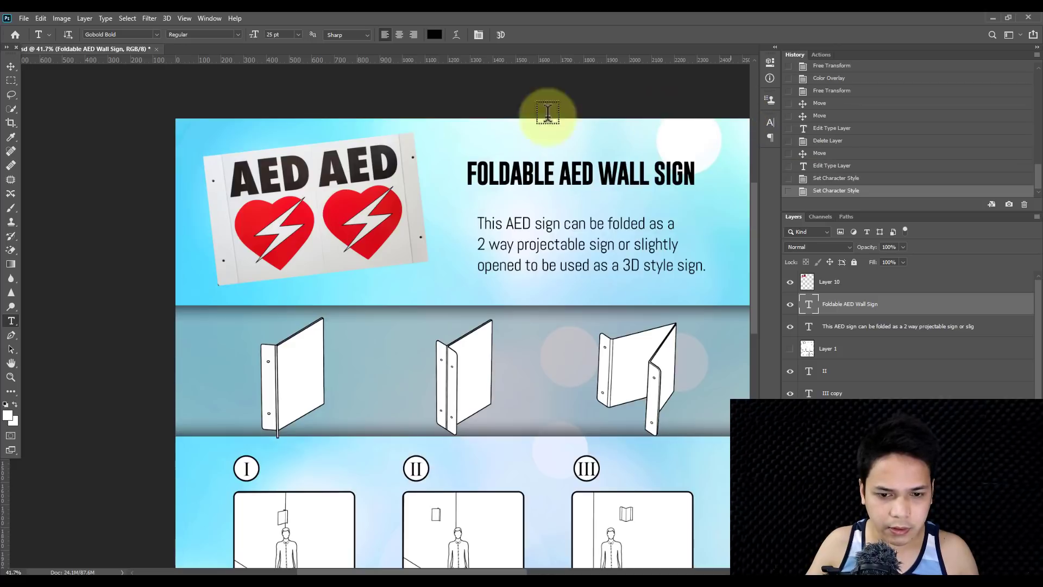
Step: Enlarge the heading slightly with Free Transform and bring it and the description paragraph closer together beside the photo
click(11, 66)
scroll(663, 205, up, 2)
drag(664, 204, 465, 233)
key(ctrl+t)
right_click(543, 297)
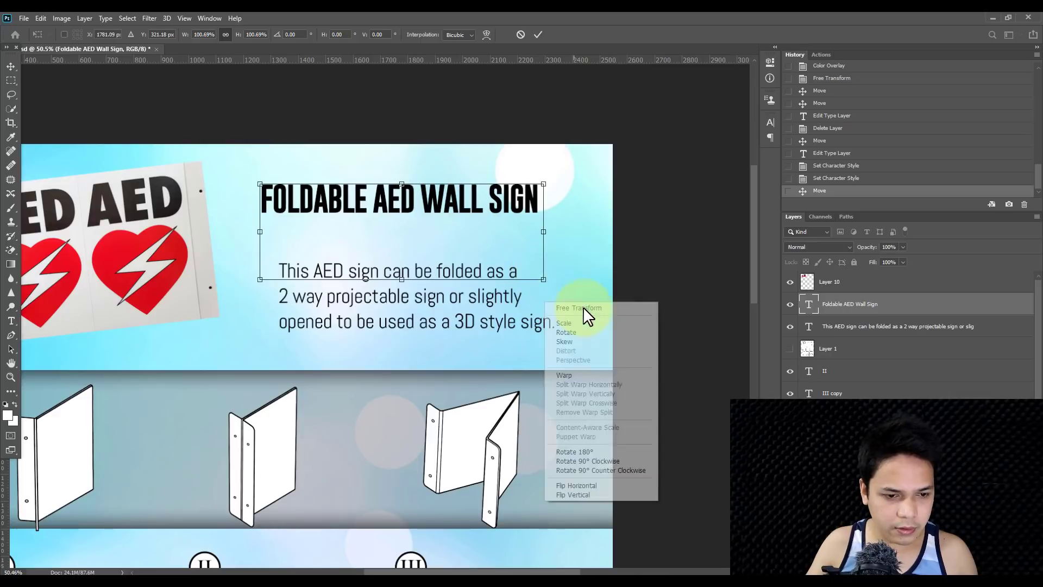
drag(539, 275, 575, 309)
right_click(516, 279)
click(458, 240)
key(Return)
drag(473, 233, 449, 225)
mouse_move(427, 297)
mouse_down()
mouse_move(438, 270)
mouse_move(427, 291)
mouse_up()
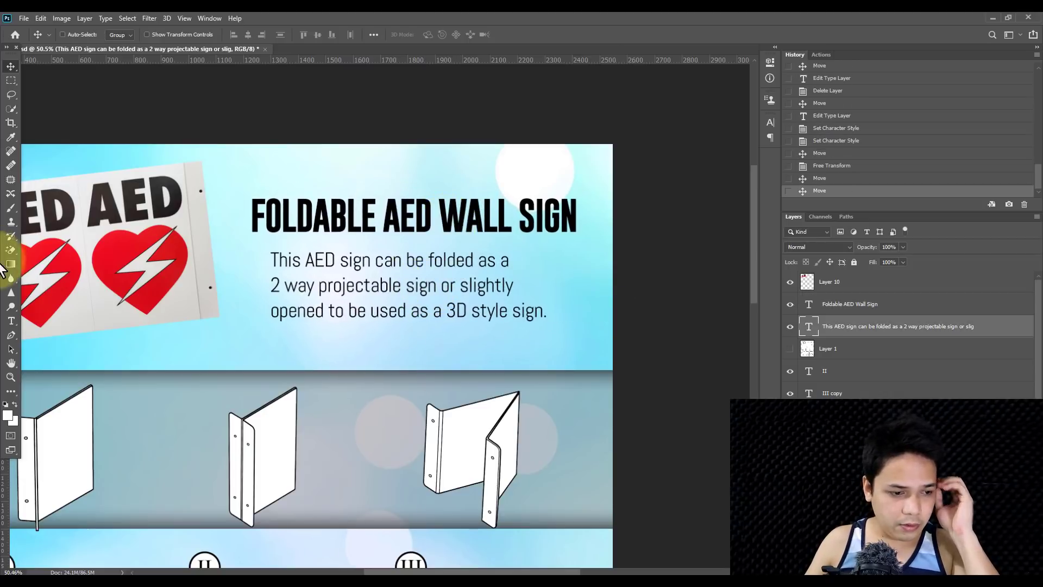
Step: Set the description paragraph's leading to 21 pt, and shift the paragraph and the AED photo slightly
click(11, 321)
click(412, 283)
key(ctrl+a)
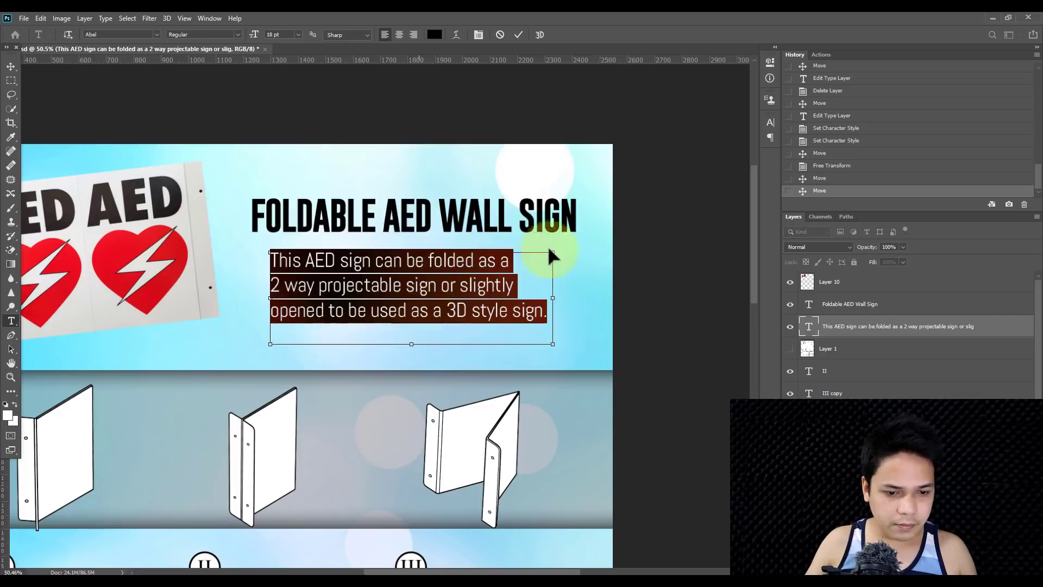
click(771, 125)
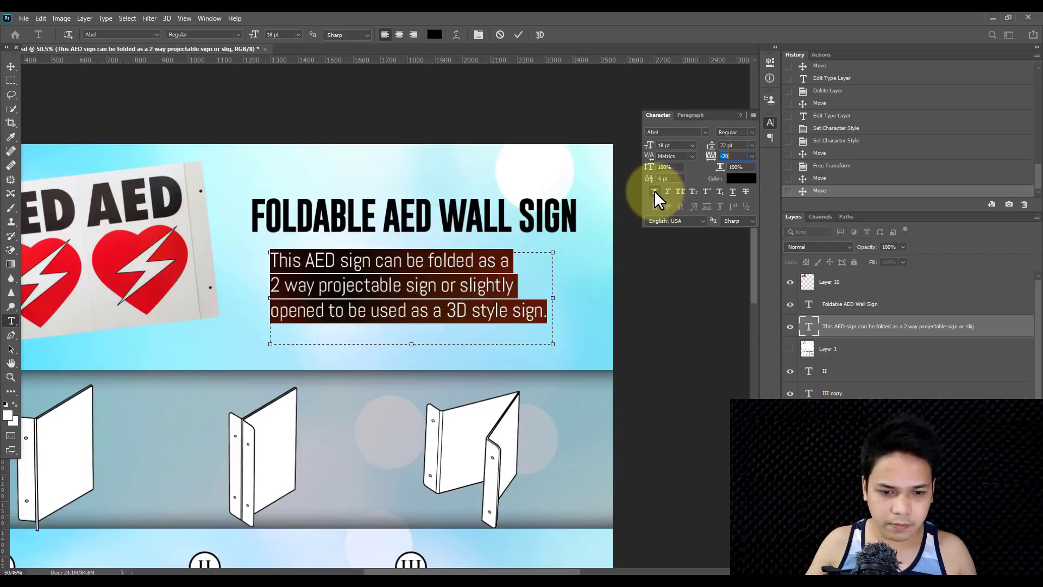
key(alt+Right)
click(655, 192)
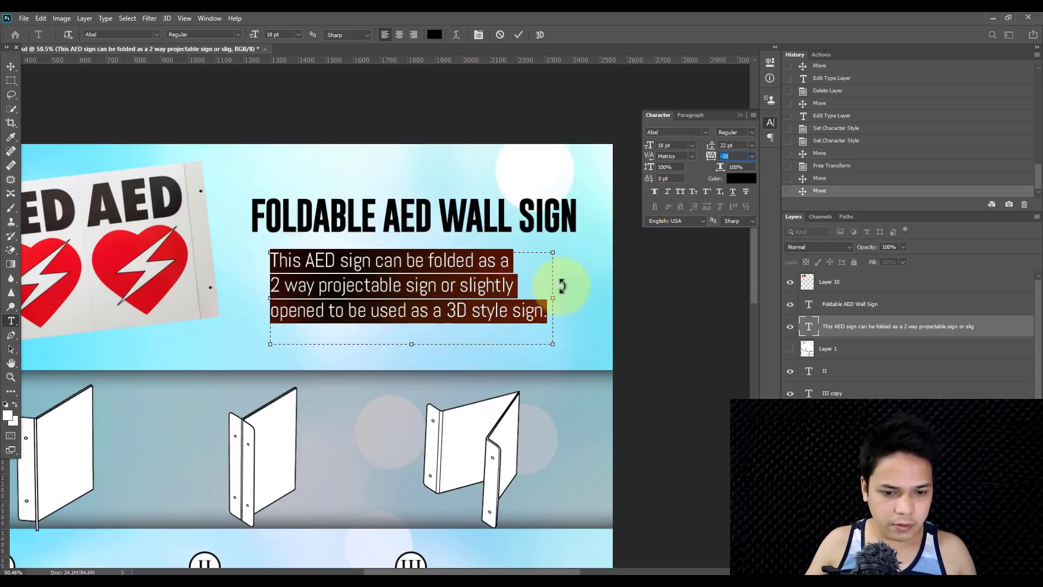
click(728, 145)
key(Down)
click(7, 69)
drag(458, 239, 469, 236)
scroll(270, 220, down, 2)
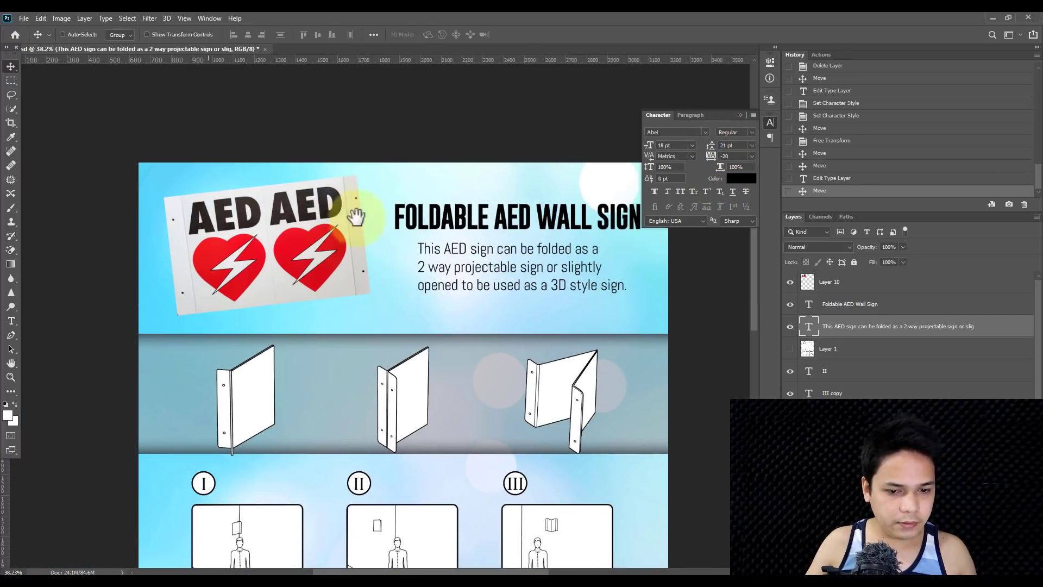
drag(293, 256, 304, 262)
Step: Draw a thin, wide elliptical selection under the AED photo's lower edge and add a new layer beneath Layer 10
scroll(296, 264, up, 2)
click(10, 80)
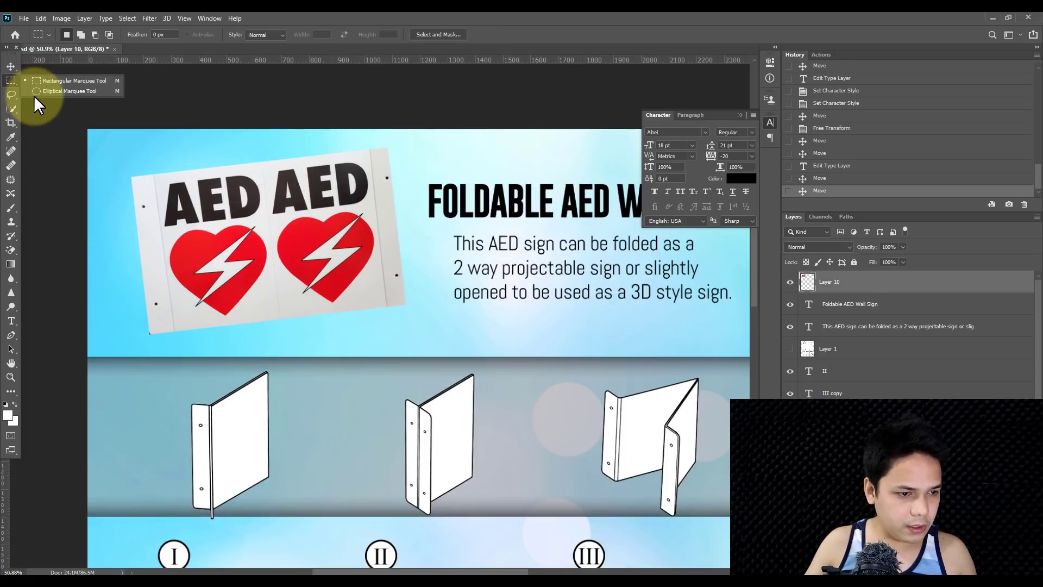
click(71, 88)
scroll(190, 341, up, 1)
drag(133, 327, 452, 335)
click(871, 304)
key(ctrl+shift+alt+n)
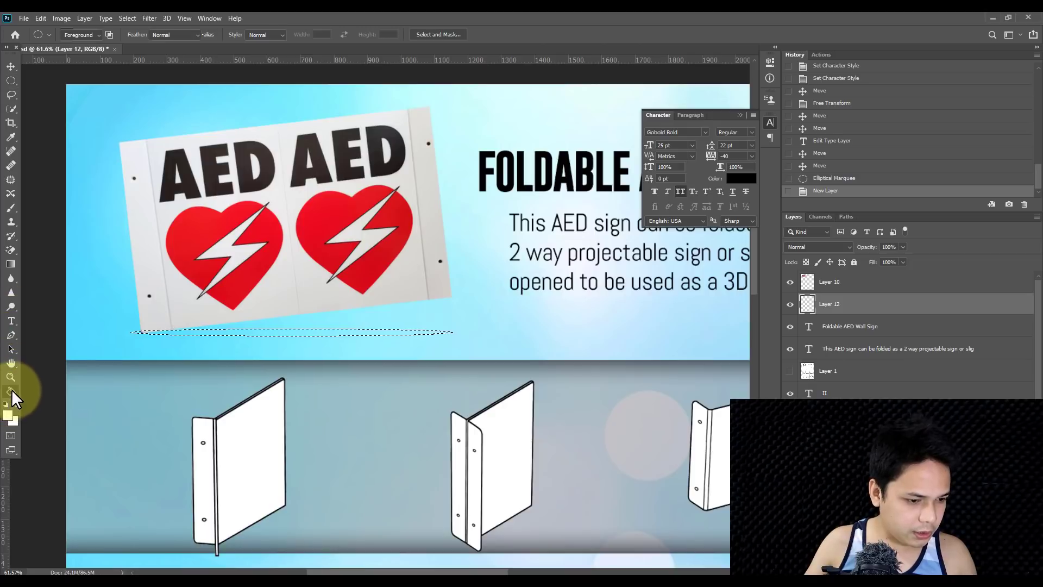
Step: Set the foreground color to black, fill the elliptical selection on Layer 12 with Paint Bucket, and deselect
click(7, 415)
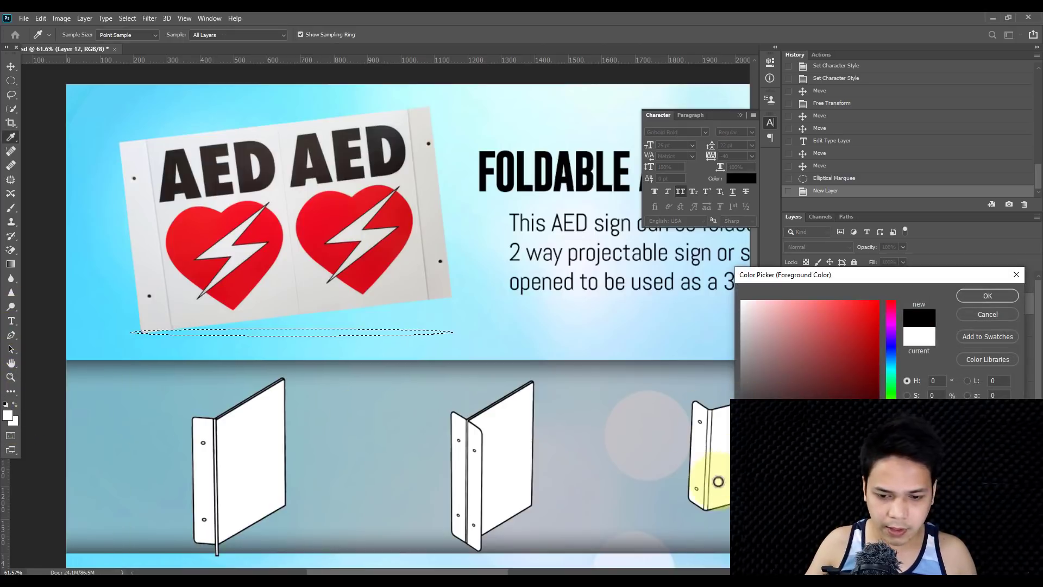
click(986, 295)
key(g)
scroll(283, 345, up, 2)
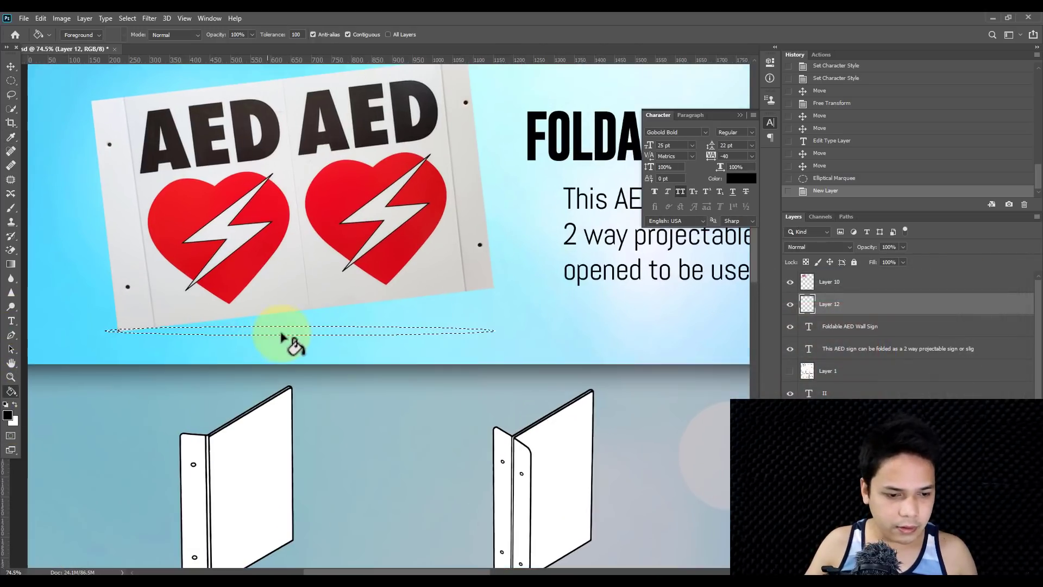
click(286, 335)
key(ctrl+d)
Step: Apply a Gaussian Blur of 8.2 pixels to the black ellipse and shift it slightly under the photo as a shadow
click(127, 18)
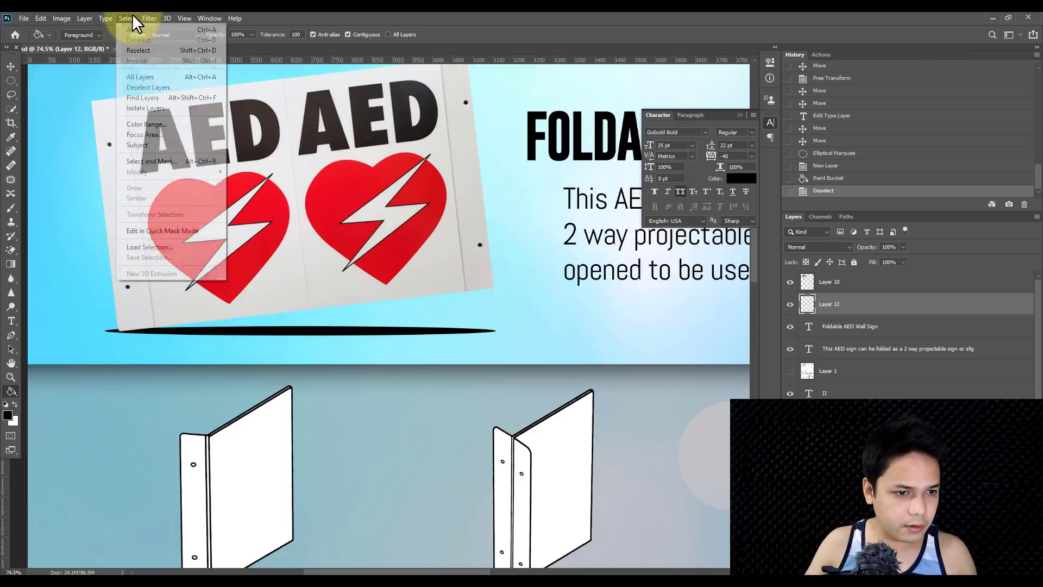
mouse_move(158, 141)
click(308, 181)
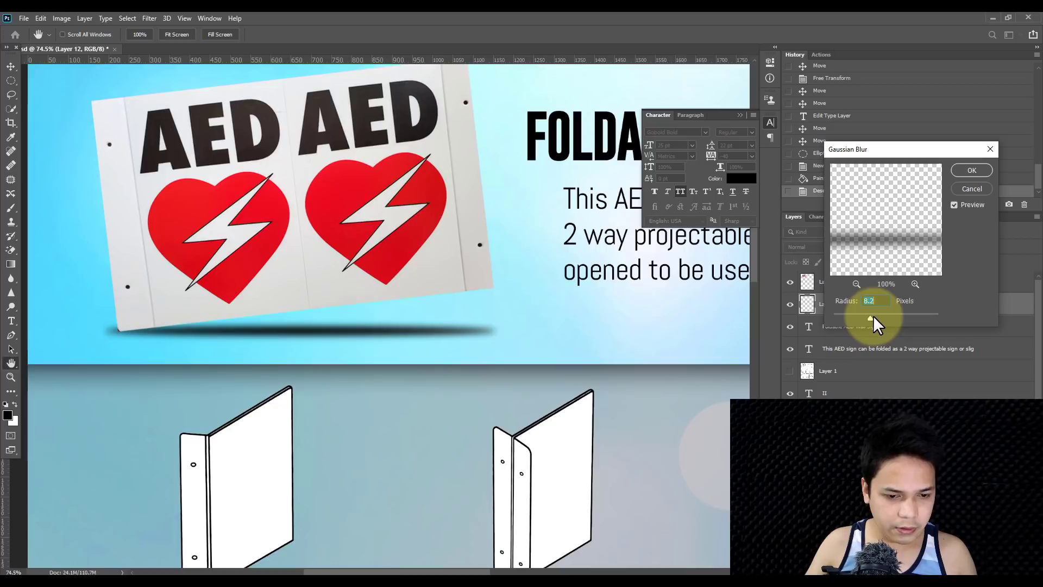
click(972, 170)
click(11, 66)
drag(264, 235, 263, 251)
Step: Lower the opacity of the shadow on Layer 12 to 46%
key(e)
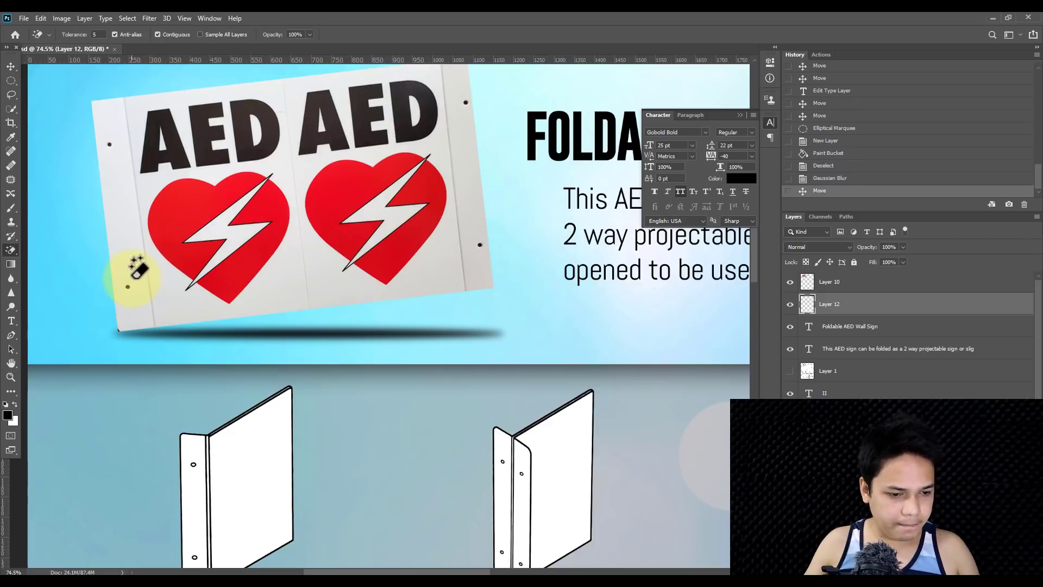
scroll(129, 275, up, 1)
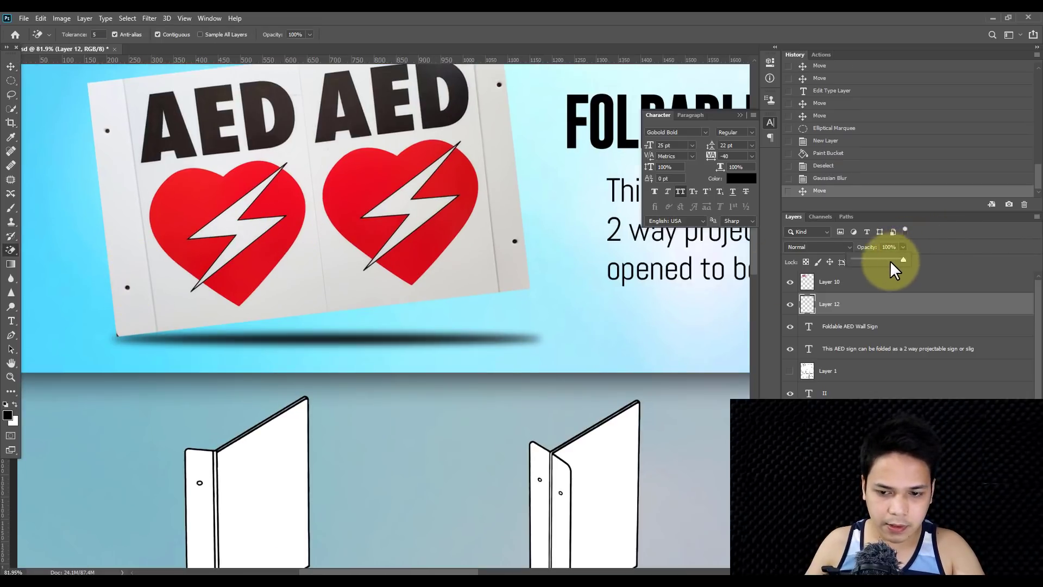
drag(895, 259, 876, 259)
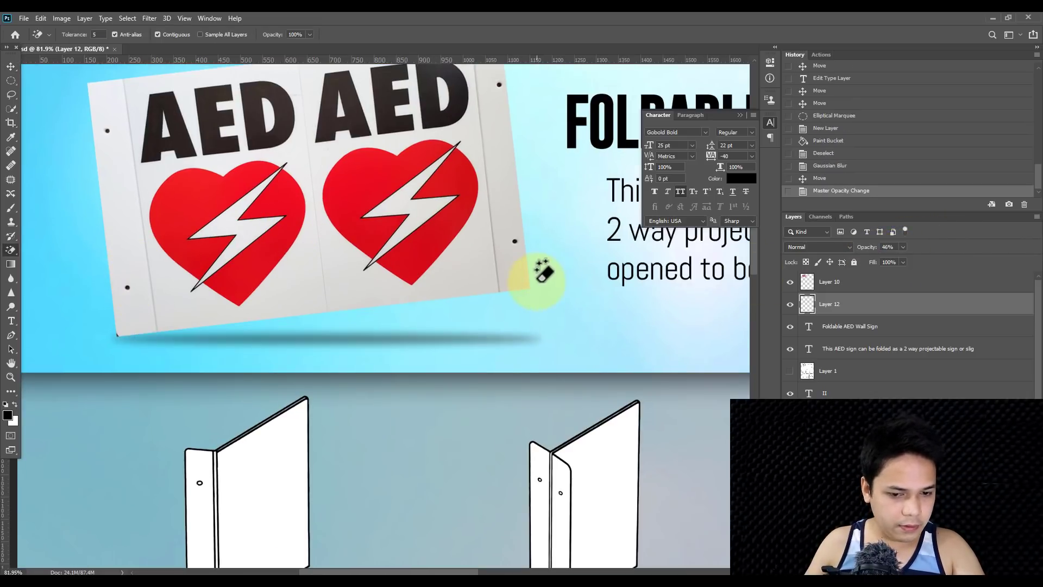
Step: Fade the ends and edges of the photo's shadow on Layer 12 with a large soft Eraser brush
right_click(9, 252)
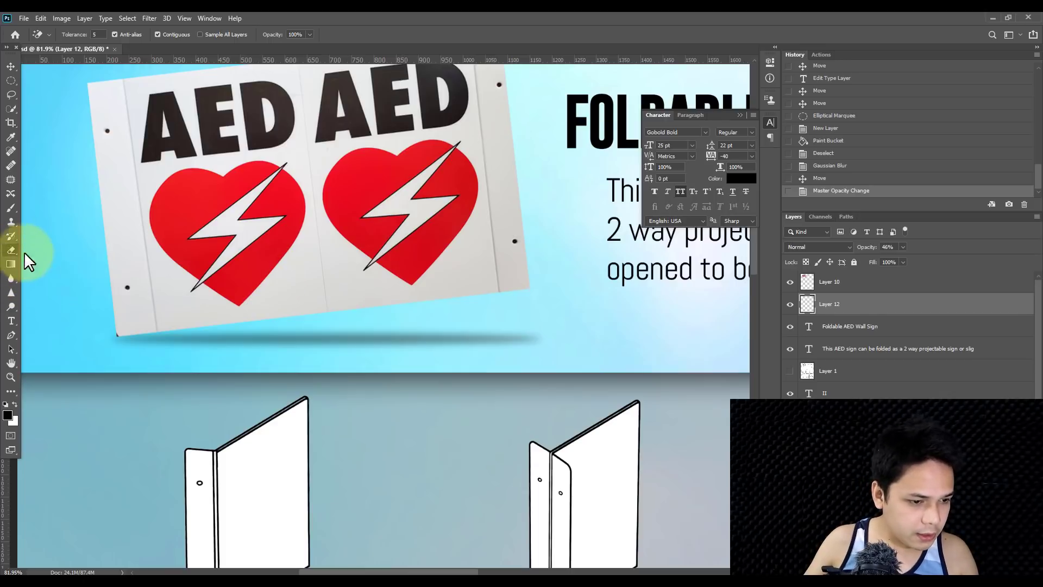
click(49, 250)
key(bracketleft)
key(bracketleft)
key(bracketleft)
key(bracketleft)
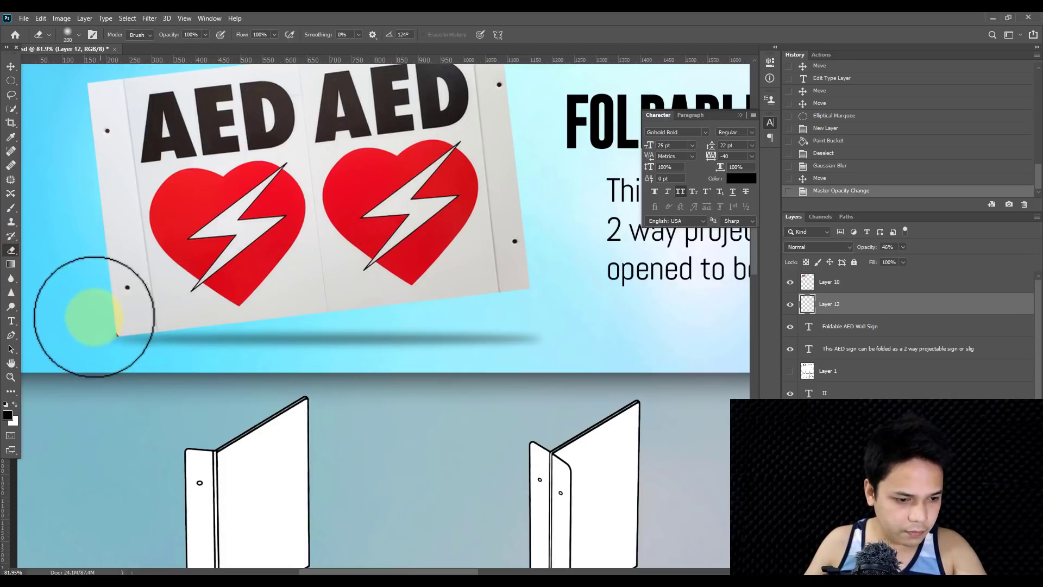
click(105, 322)
scroll(198, 221, down, 3)
key(bracketright)
key(bracketright)
key(bracketright)
key(bracketright)
key(bracketright)
key(bracketright)
key(bracketright)
key(bracketright)
key(bracketright)
key(bracketright)
key(bracketright)
key(bracketright)
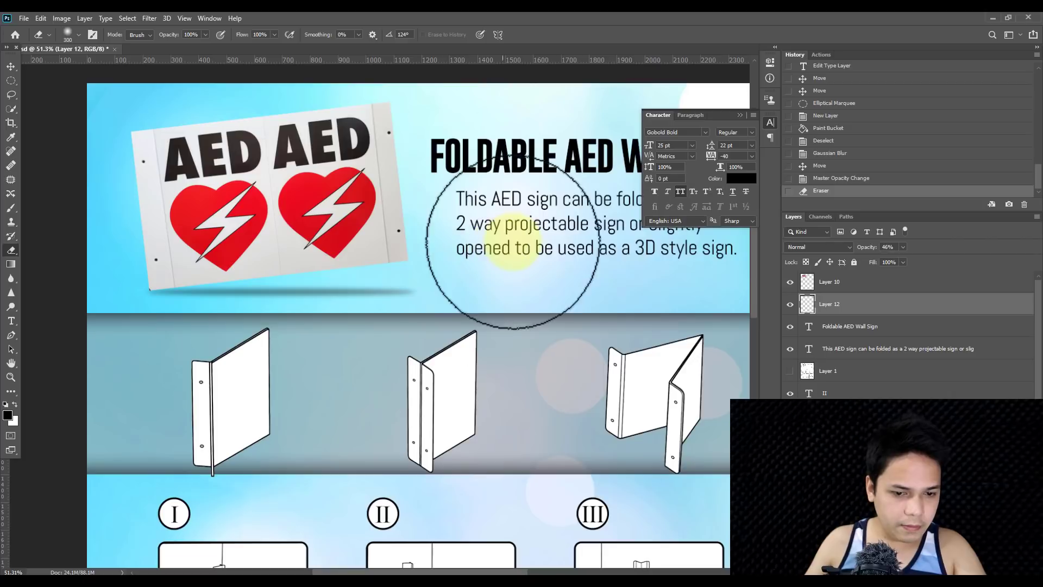
right_click(549, 292)
key(Escape)
key(bracketright)
key(bracketright)
click(430, 220)
click(414, 217)
click(592, 325)
scroll(510, 291, down, 2)
click(411, 233)
click(215, 174)
Step: Reposition the heading and the description paragraph beside the AED photo and nudge the paragraph up
click(11, 66)
drag(543, 216, 444, 118)
right_click(445, 119)
click(466, 128)
ctrl+shift+click(470, 151)
drag(472, 152, 465, 151)
right_click(460, 157)
click(478, 163)
key(shift+Up)
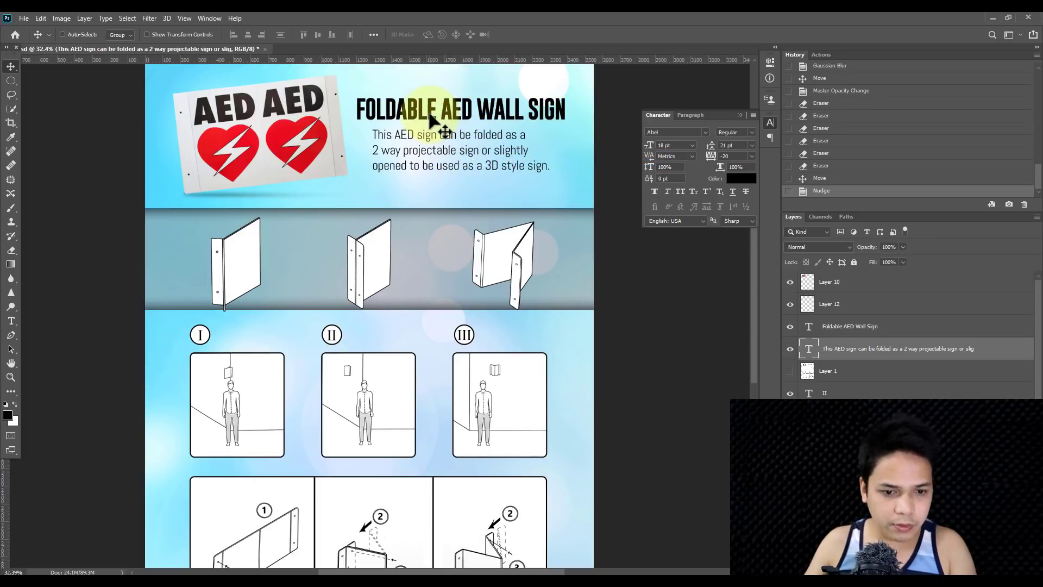
Step: Nudge the FOLDABLE AED WALL SIGN heading down, closer to the description paragraph
ctrl+click(441, 108)
key(shift+Down)
key(ctrl+0)
scroll(351, 174, up, 1)
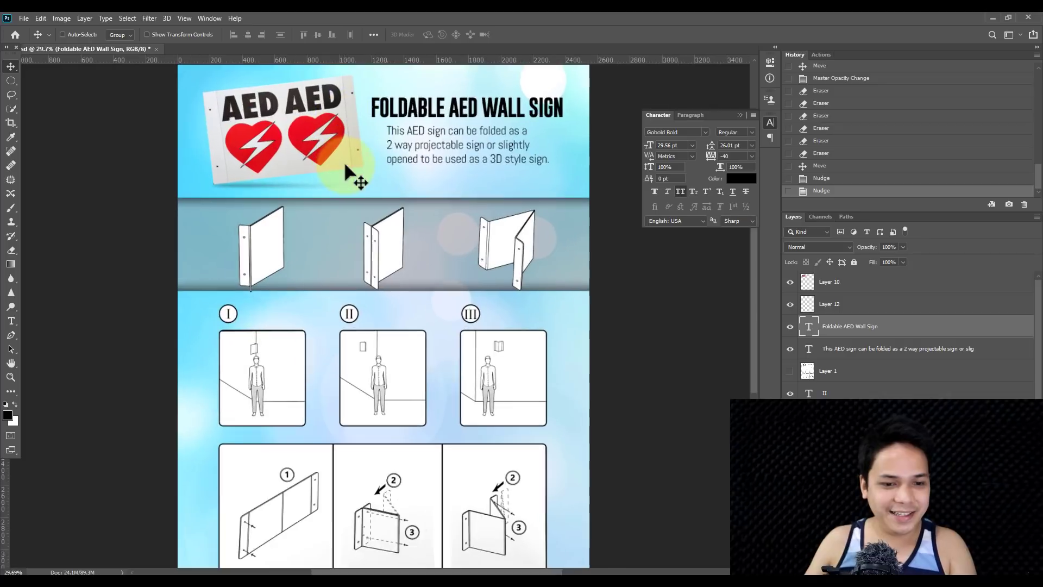
scroll(438, 164, up, 1)
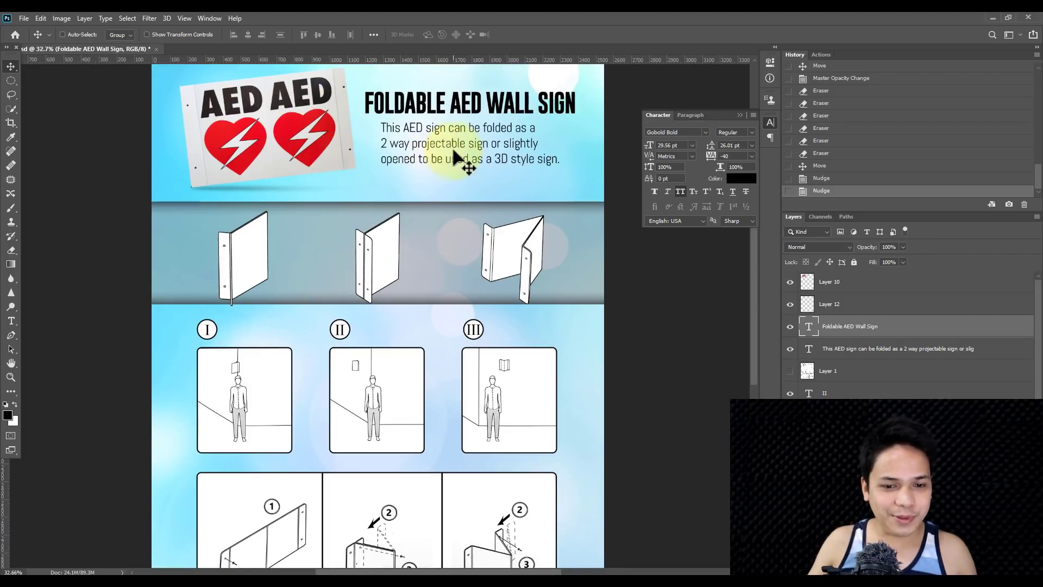
Step: Move the description paragraph slightly to adjust its placement under the heading
ctrl+click(455, 139)
mouse_move(433, 139)
mouse_down()
mouse_move(430, 157)
mouse_move(426, 141)
mouse_up()
scroll(425, 141, down, 1)
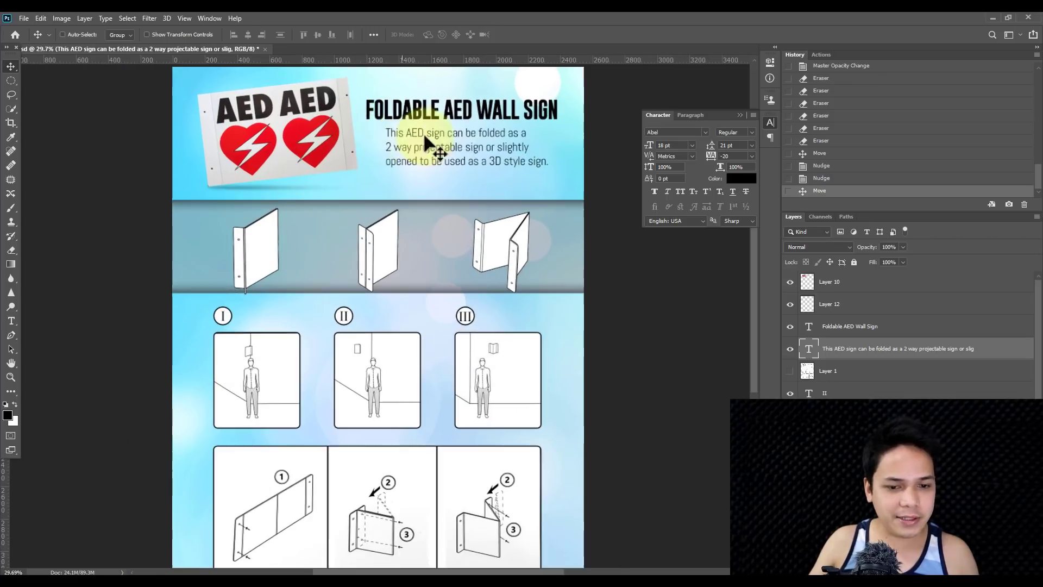
scroll(479, 149, down, 1)
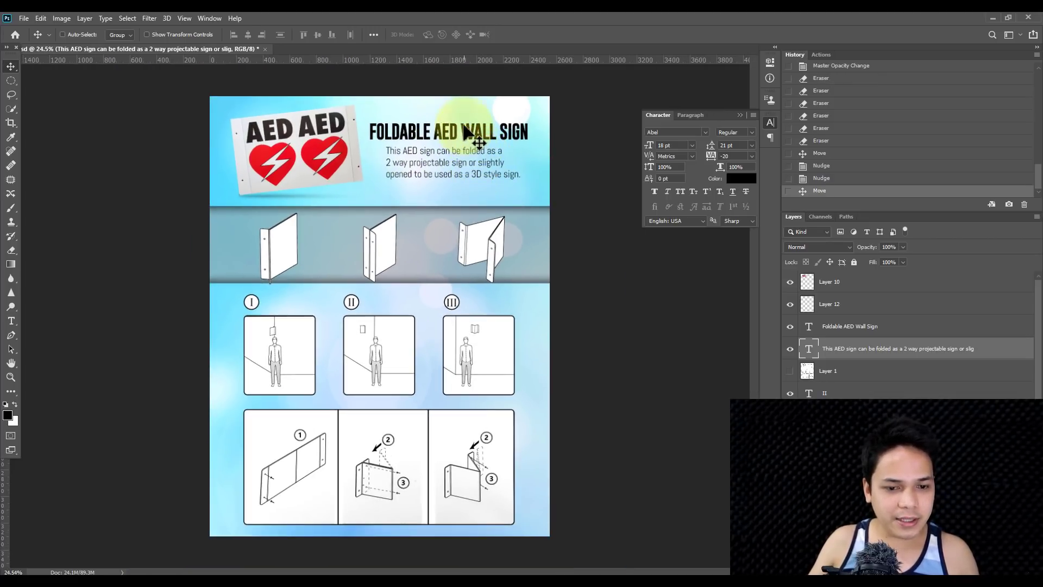
Step: Select the heading and the description paragraph together and nudge them slightly as one block
ctrl+shift+click(469, 128)
key(Down)
key(shift+Up)
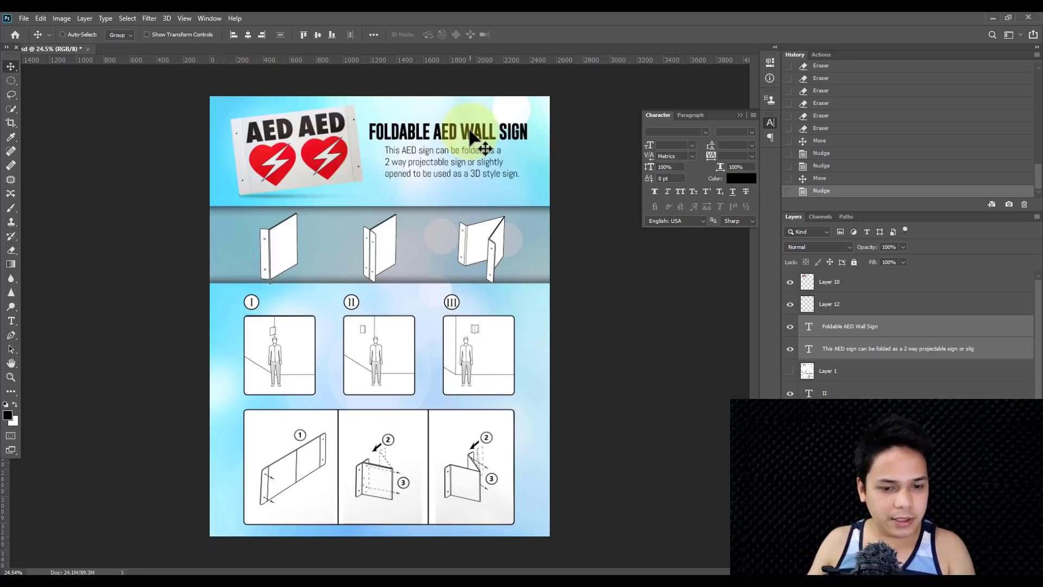
scroll(391, 212, down, 3)
scroll(359, 233, up, 4)
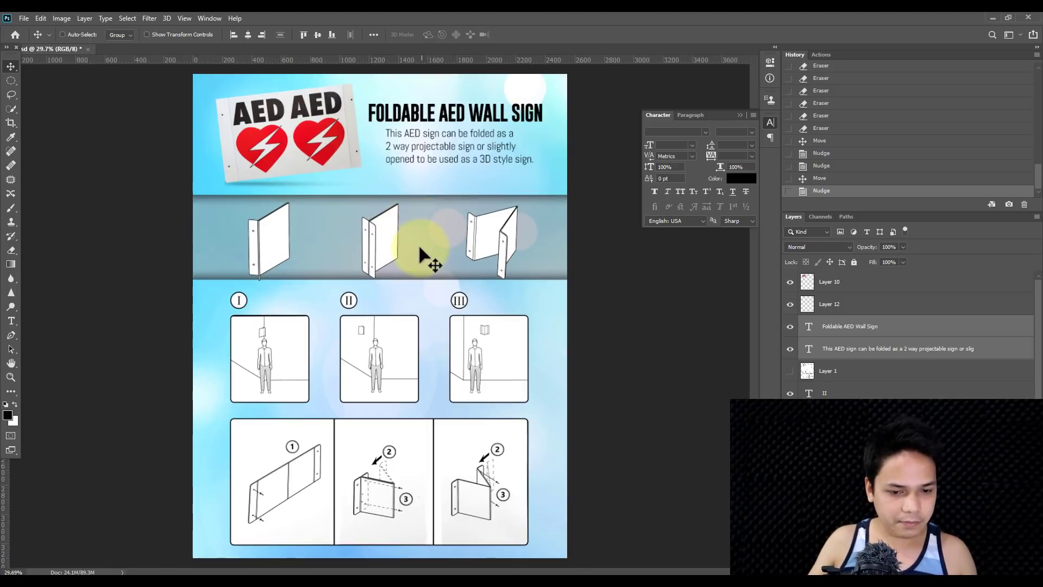
Step: Shift the row of three folded sign drawings slightly and stretch the grey band behind them to about 107% height
scroll(421, 247, up, 1)
drag(365, 233, 375, 233)
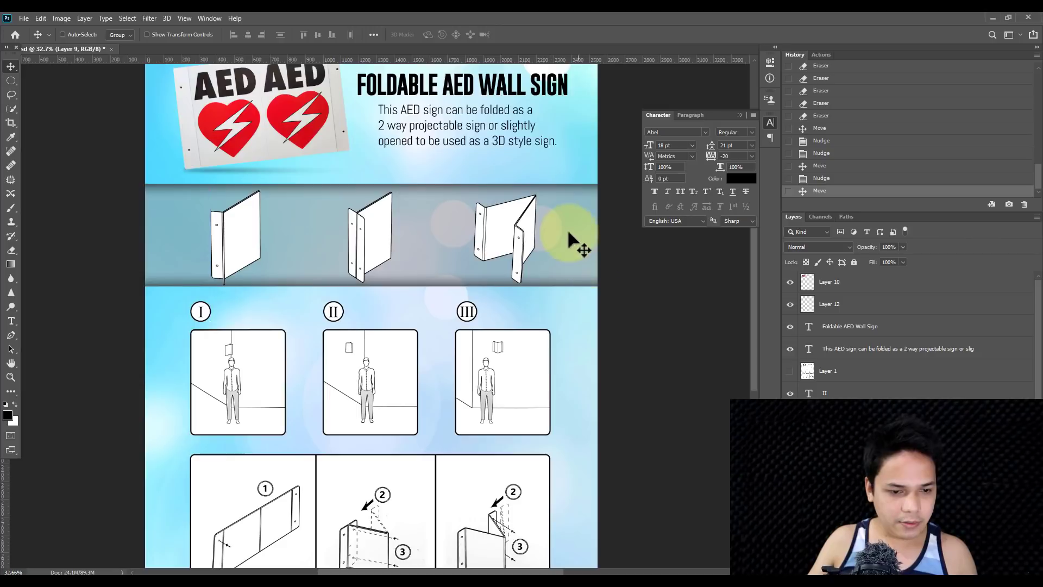
ctrl+click(569, 238)
key(ctrl+t)
drag(374, 176, 373, 172)
drag(373, 284, 377, 291)
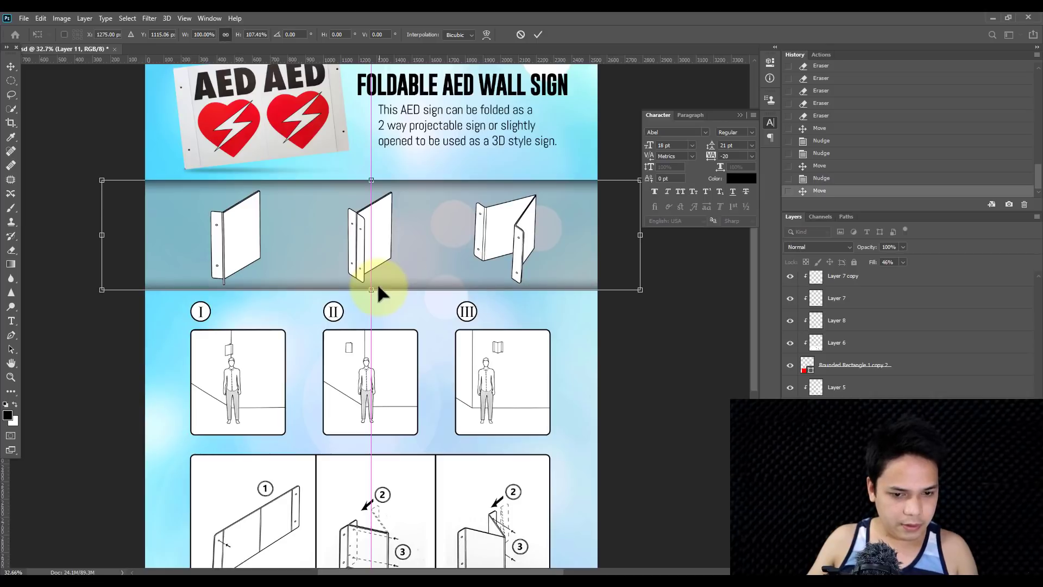
key(Return)
scroll(424, 264, down, 2)
scroll(380, 256, up, 1)
Step: Nudge the row of three folded sign drawings to fine-tune its position inside the stretched grey band
ctrl+click(389, 245)
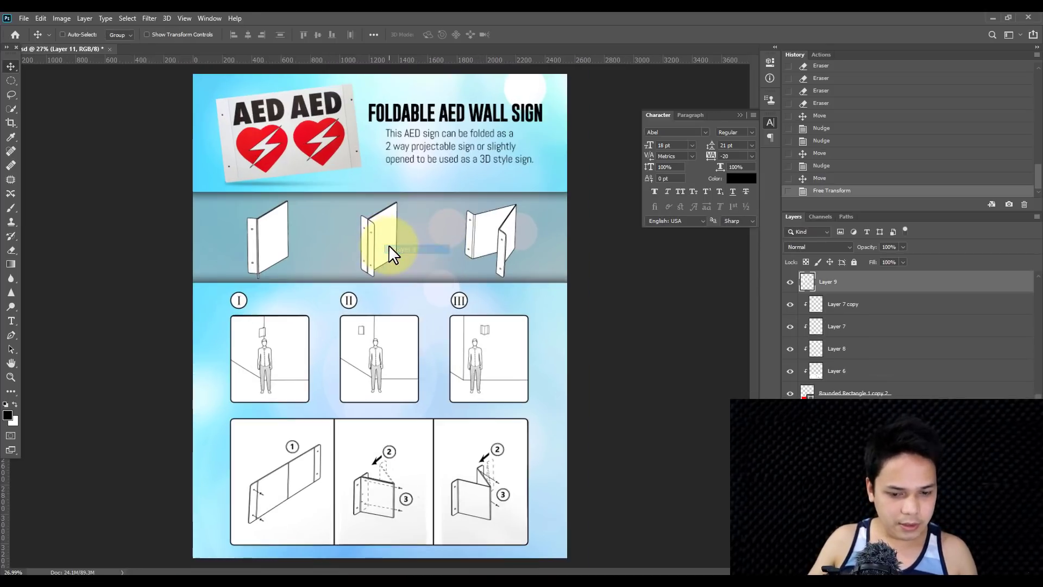
key(shift+Right)
key(shift+Left)
Step: Hide and show the grey band on Layer 11 to compare the page layout with and without it
click(549, 228)
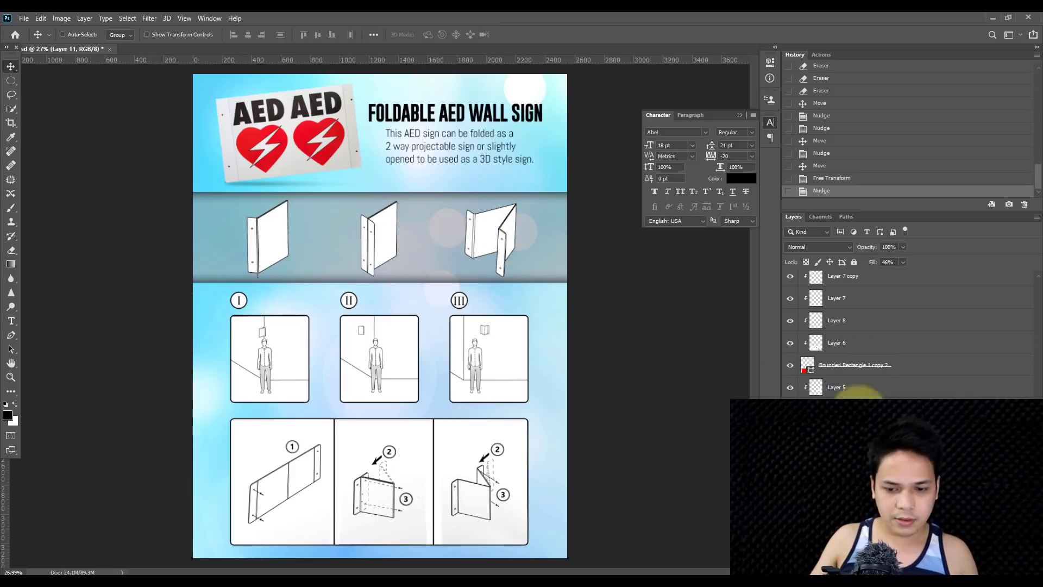
key(ctrl+comma)
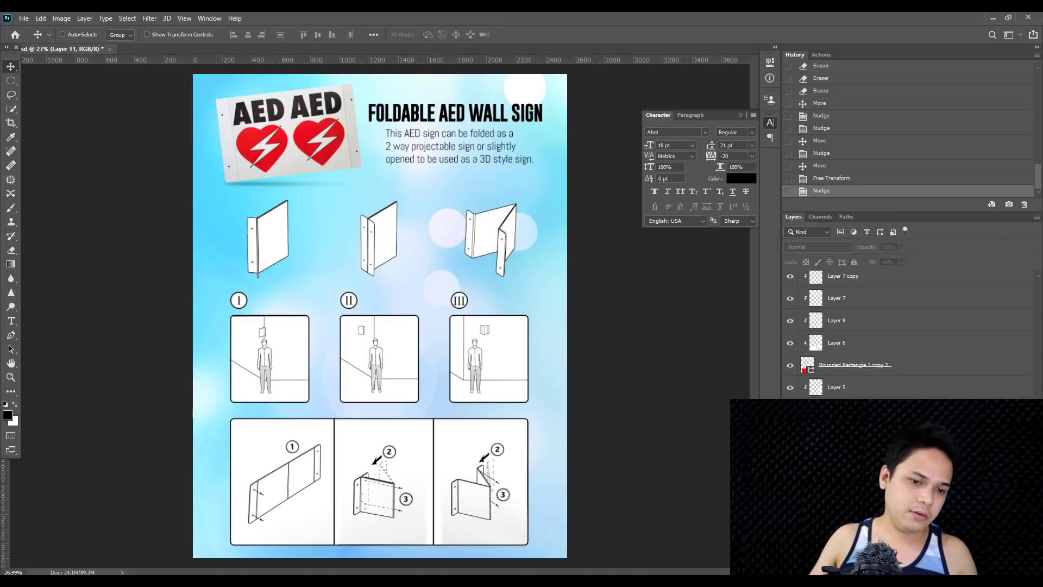
key(ctrl+comma)
scroll(526, 349, down, 3)
scroll(459, 319, up, 4)
drag(458, 319, 470, 338)
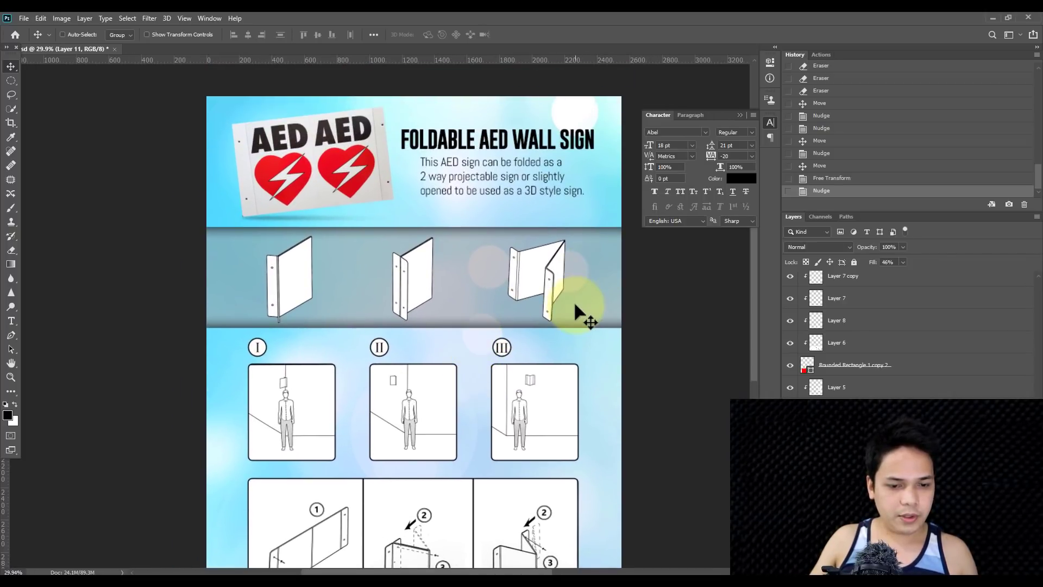
scroll(576, 306, down, 4)
scroll(576, 306, up, 2)
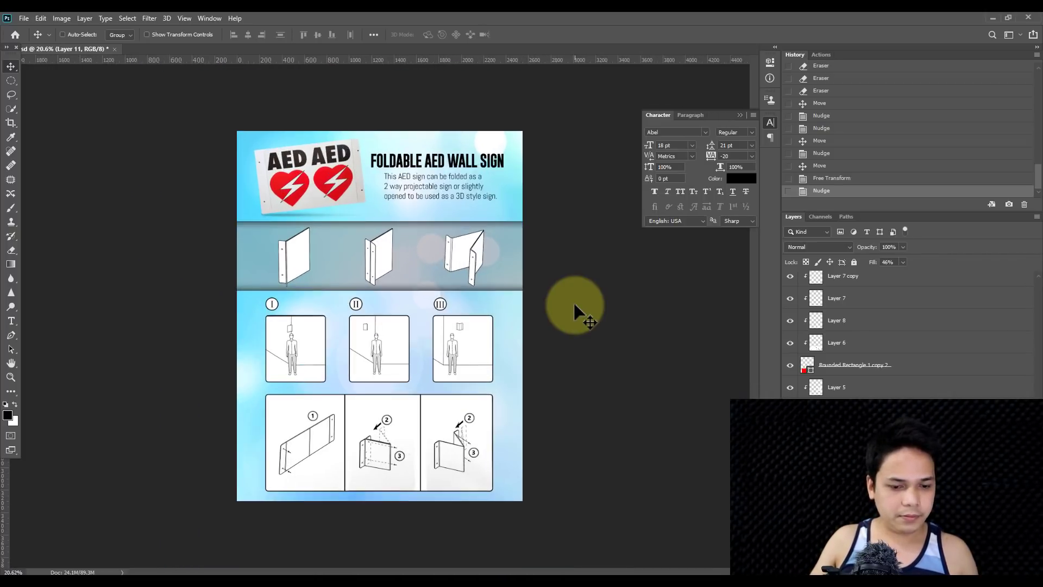
Step: Save the document and save a JPEG copy of the page with the grey band as 001.jpg
scroll(474, 352, up, 2)
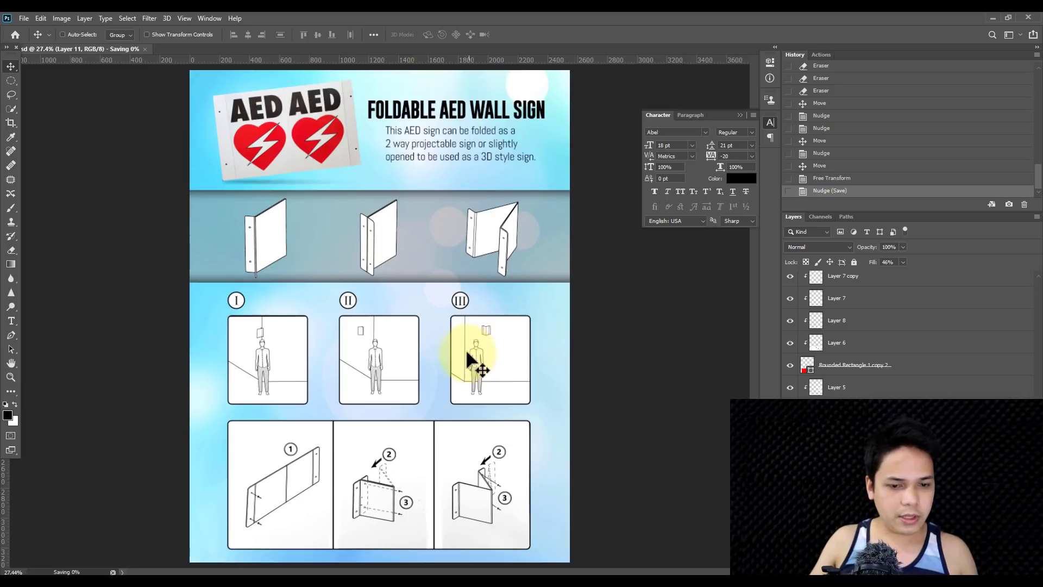
scroll(470, 358, down, 2)
scroll(465, 353, up, 1)
key(ctrl+shift+s)
click(148, 436)
click(96, 330)
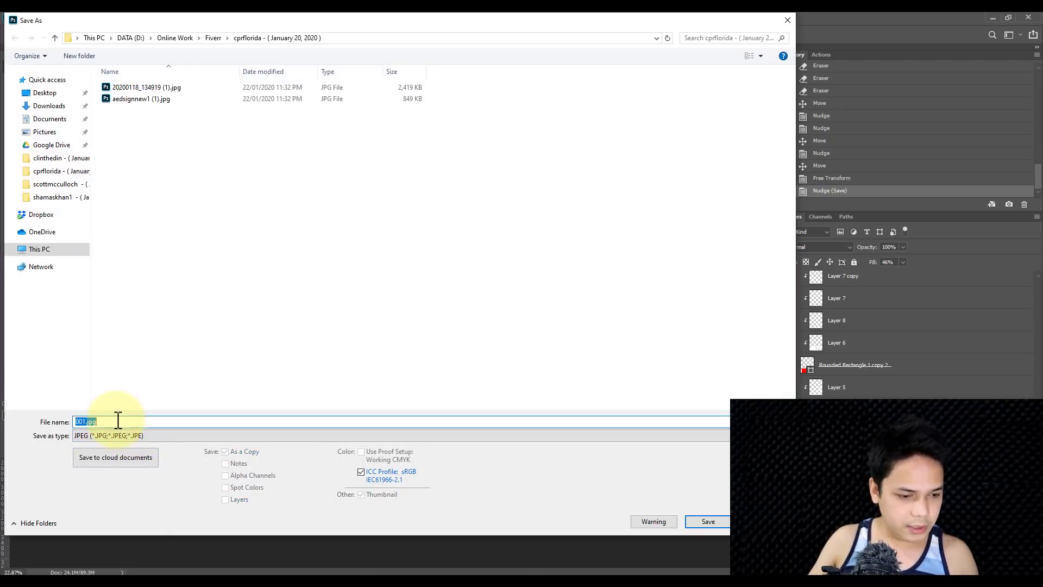
key(Return)
key(Return)
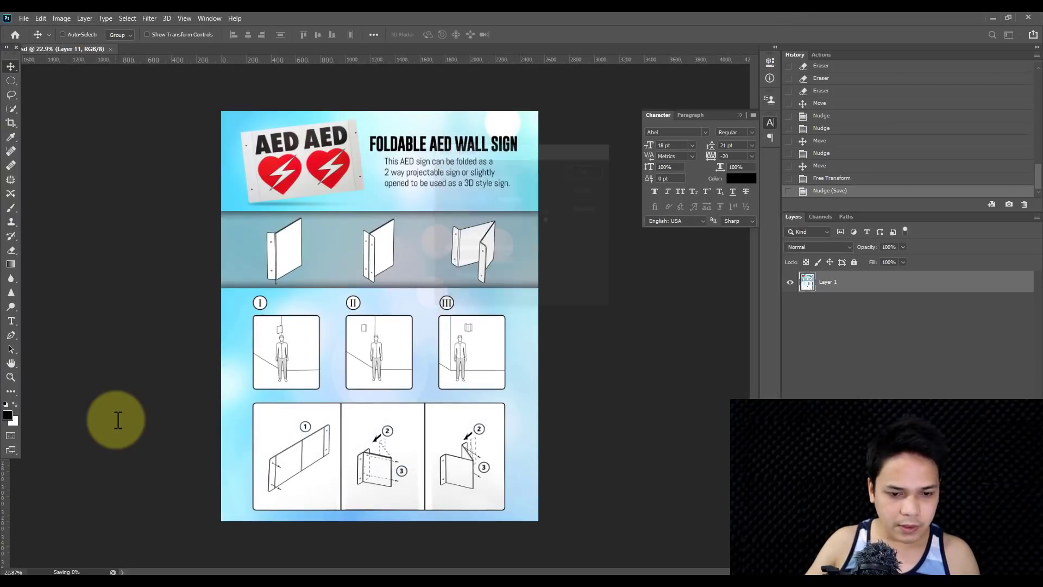
Step: Select the grey band behind the folded sign drawings and hide it for a second version
scroll(524, 256, down, 3)
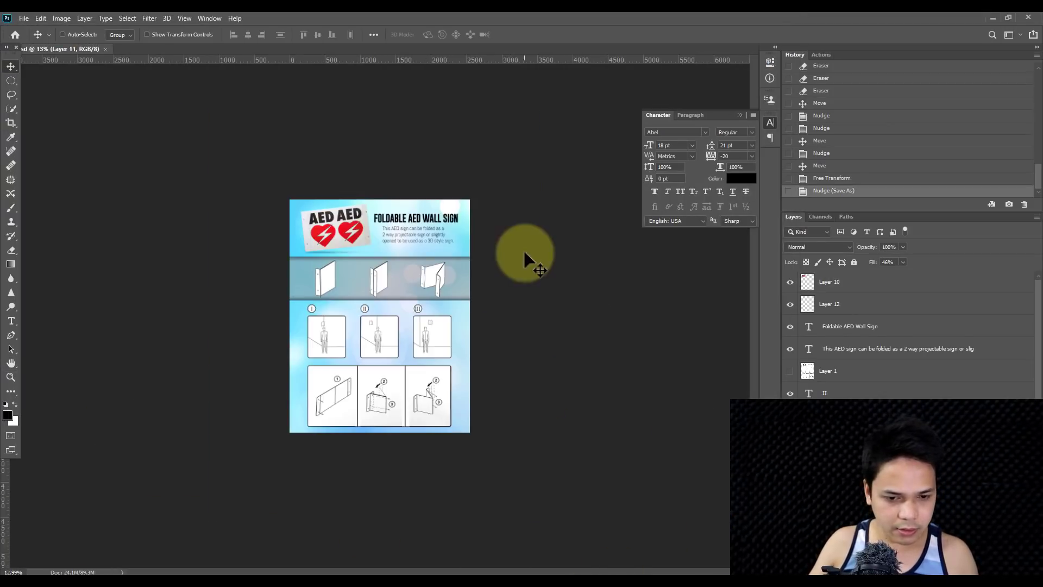
scroll(506, 273, up, 3)
right_click(521, 260)
click(523, 265)
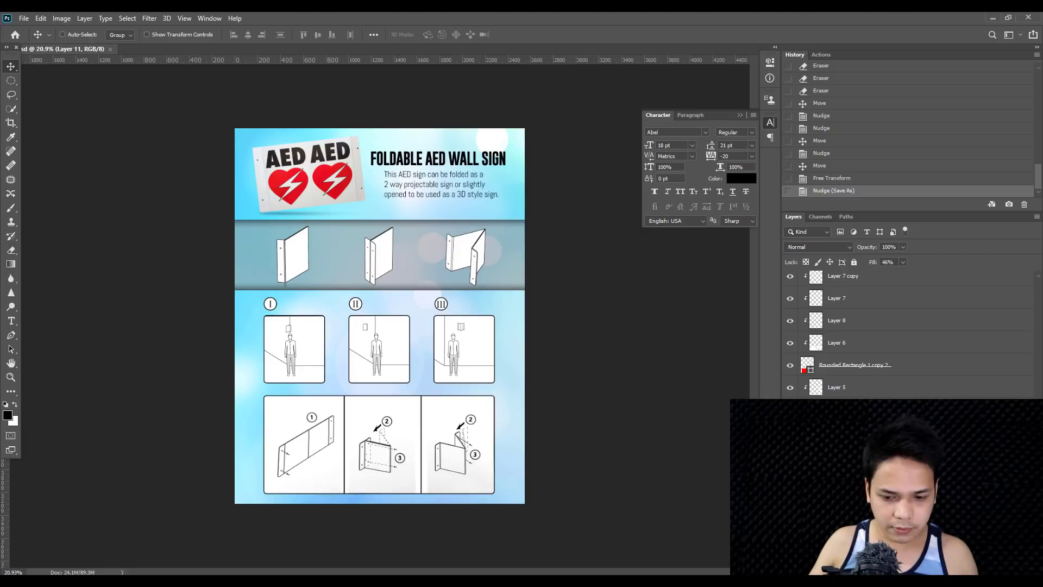
key(Delete)
Step: Save the version without the grey band as a JPEG named 002 at quality 12 (Maximum)
key(ctrl+shift+s)
click(152, 435)
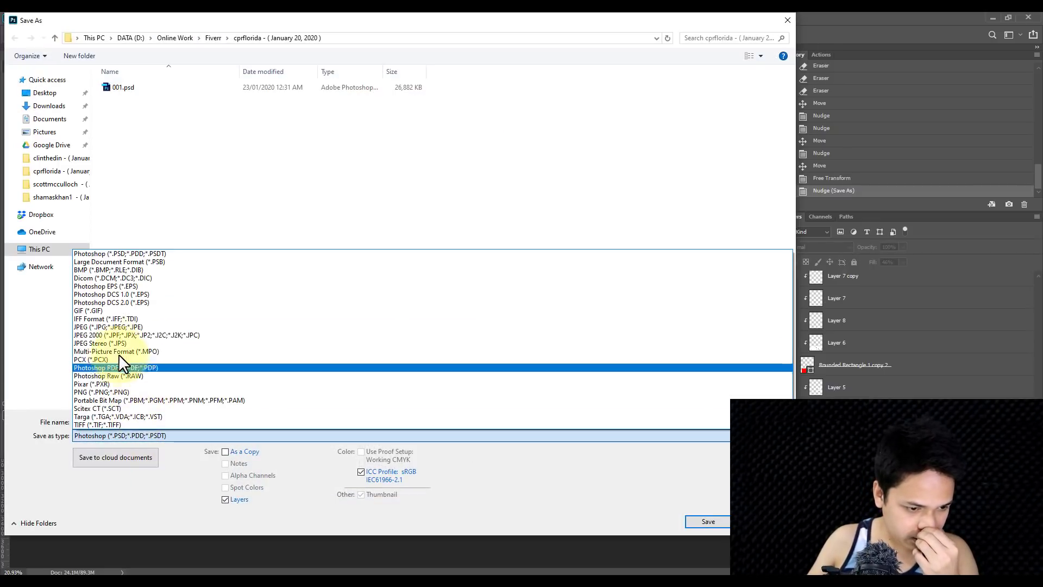
click(106, 327)
double_click(100, 421)
text(002)
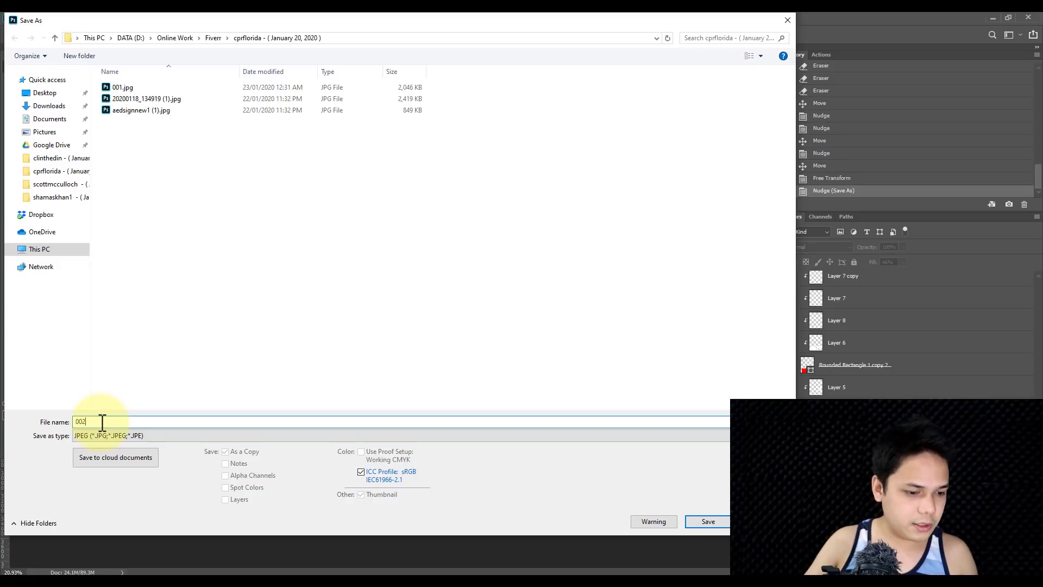
key(Return)
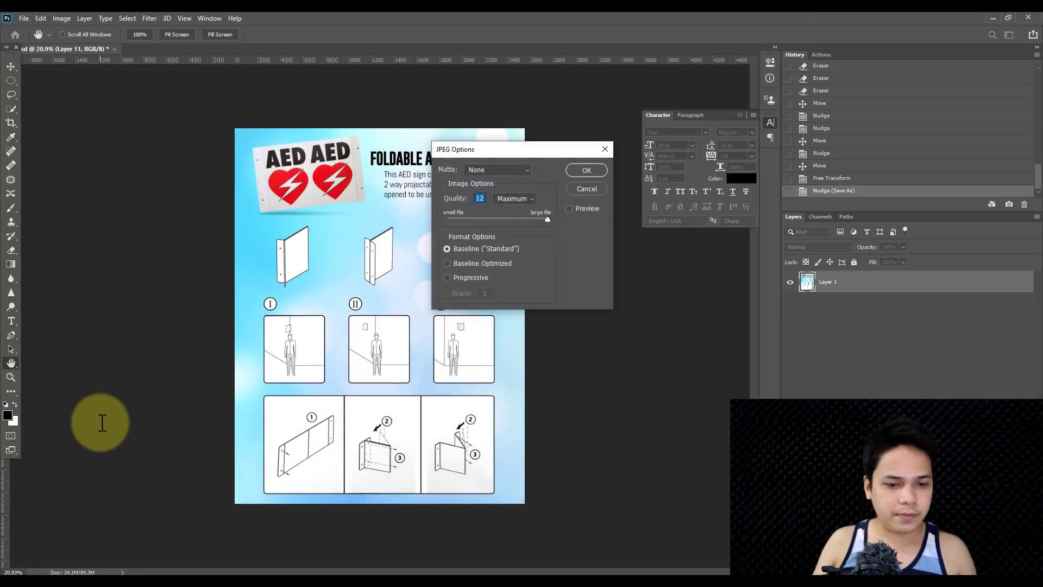
key(Return)
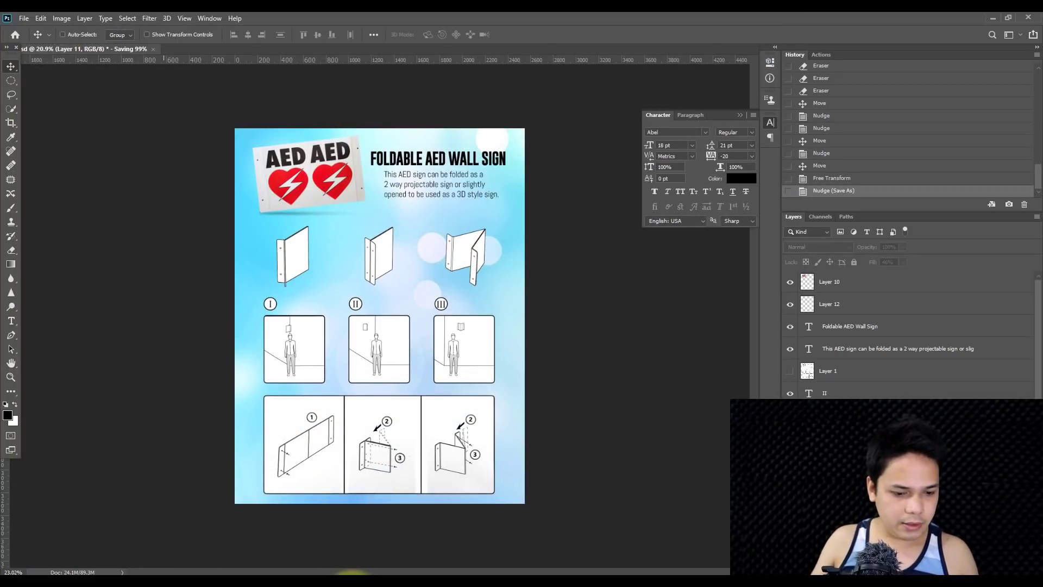
Step: Switch to Chrome and go to the beginning of the Fiverr order page for this job
scroll(361, 569, up, 1)
key(alt+Tab)
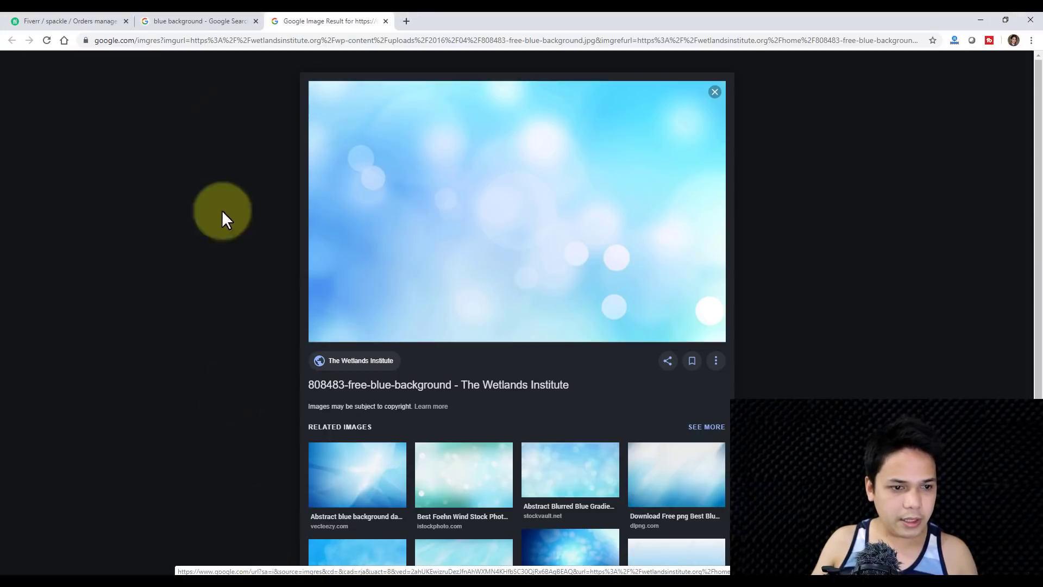
click(150, 21)
click(116, 21)
scroll(478, 302, up, 7)
scroll(504, 292, up, 9)
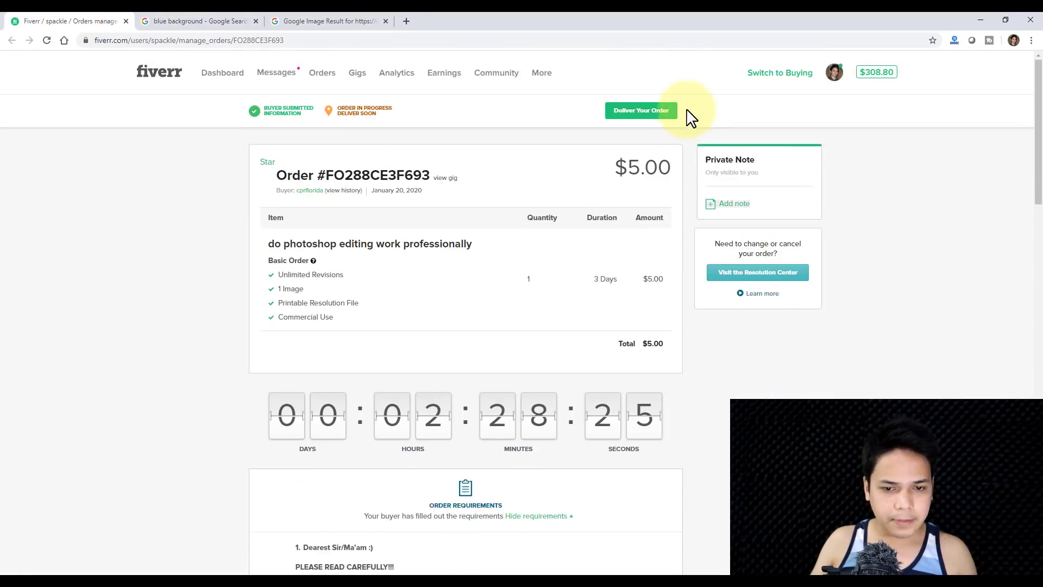
Step: Start the order delivery and upload 001.jpg and 002.jpg from the cprflorida - ( January 20, 2020 ) folder as the work
click(641, 111)
click(375, 228)
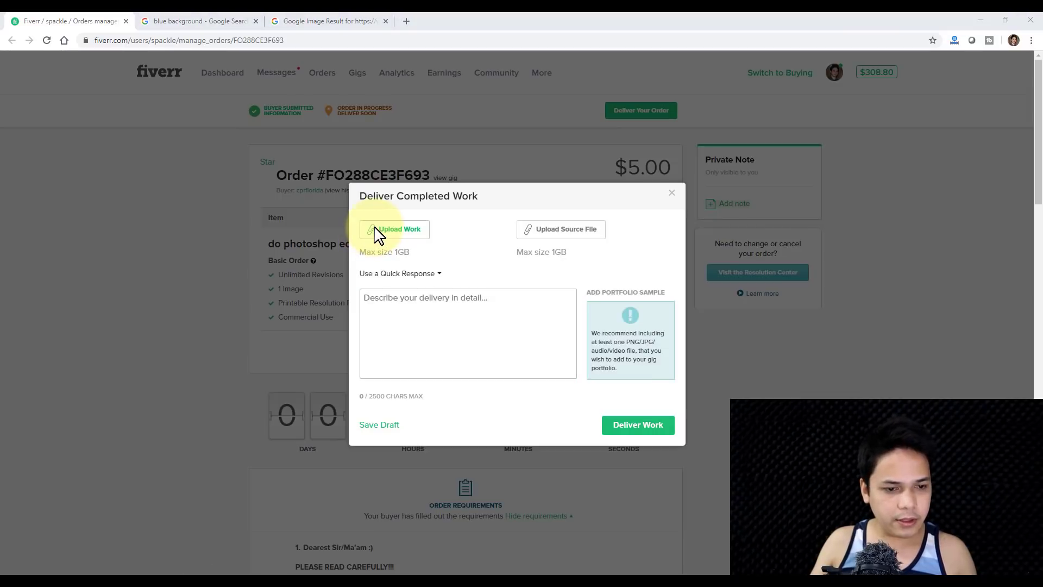
key(BackSpace)
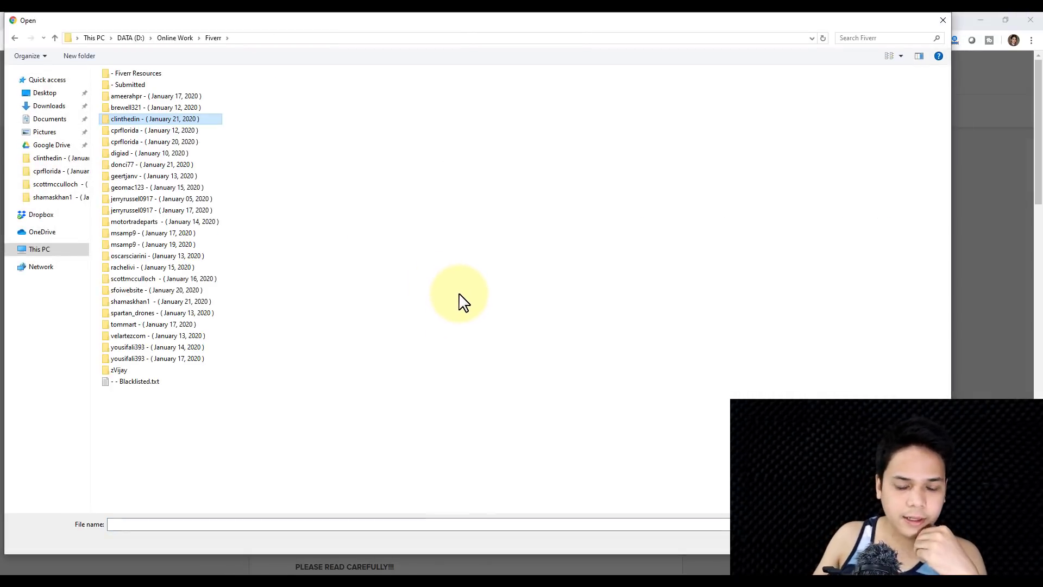
double_click(141, 142)
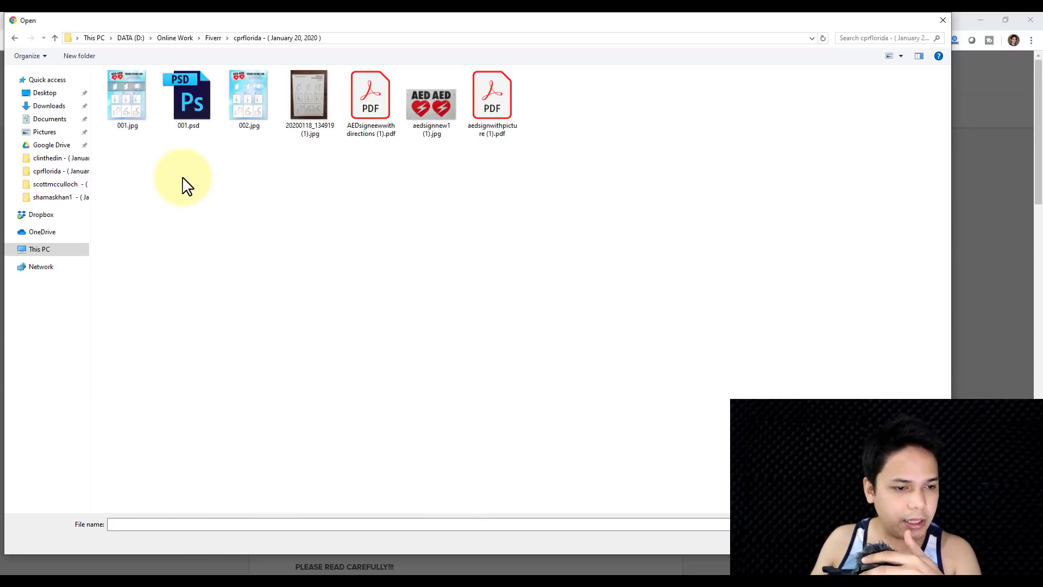
click(142, 112)
ctrl+click(282, 106)
ctrl+click(266, 109)
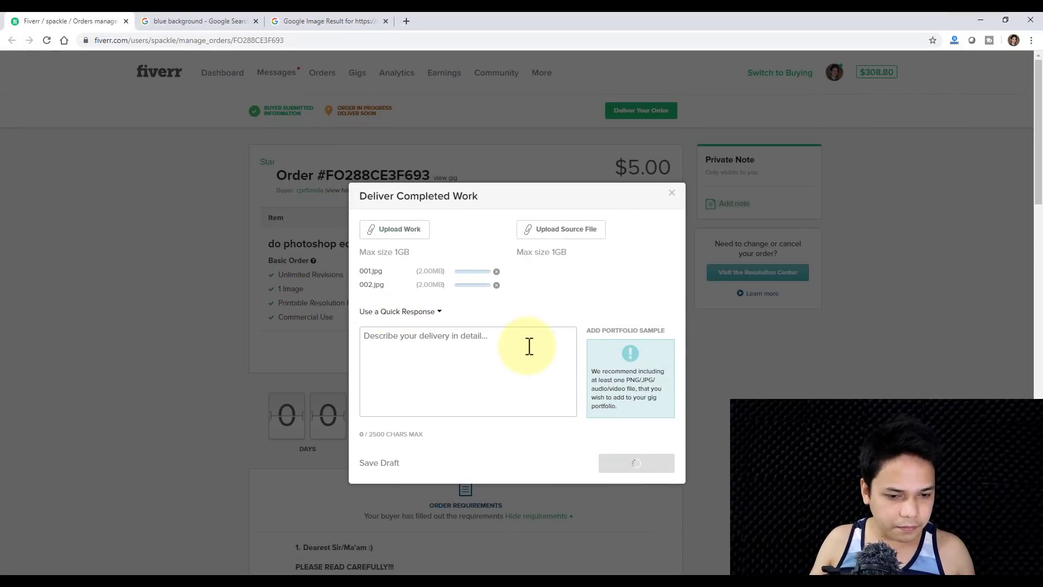
Step: Fill the delivery message with the DELIVER JOB!! quick response and look through the portfolio sample
click(435, 312)
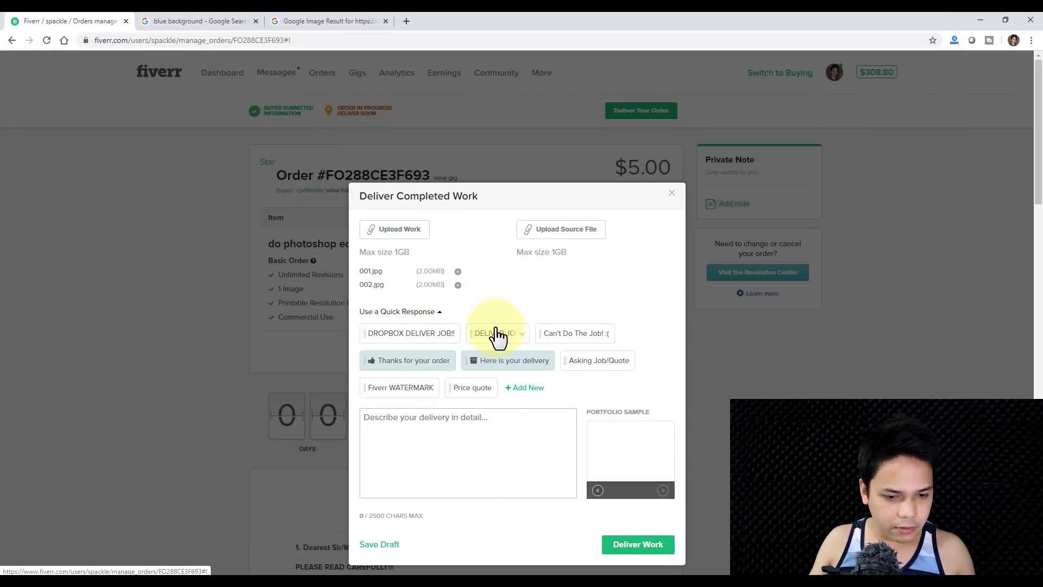
click(497, 333)
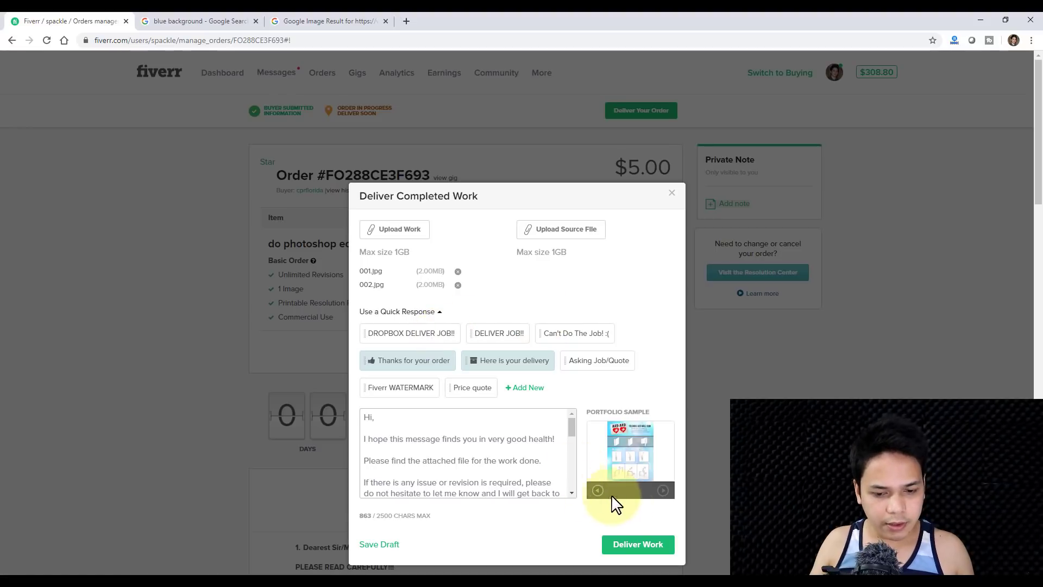
click(663, 491)
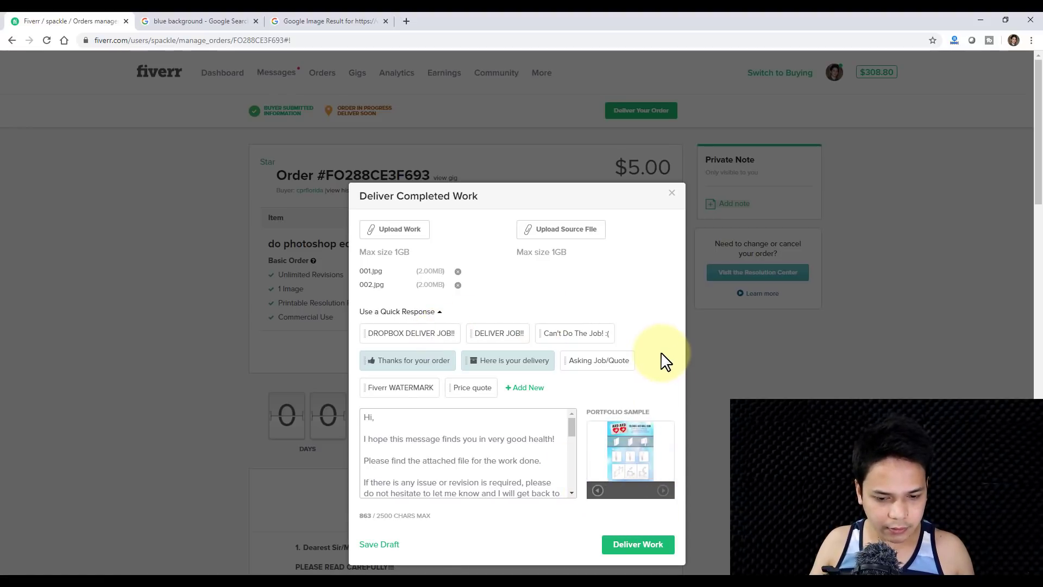
scroll(646, 487, down, 3)
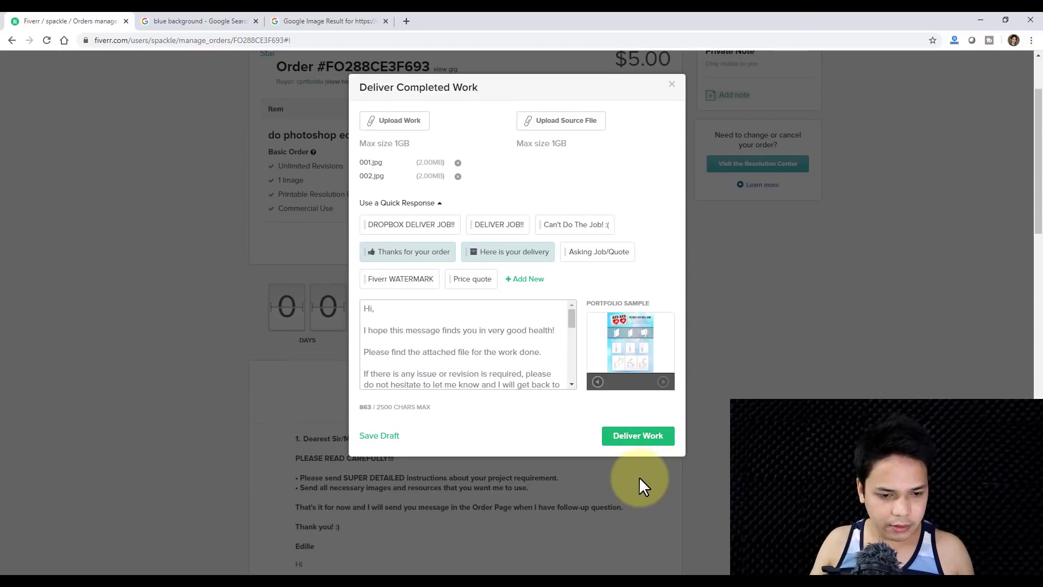
scroll(640, 484, up, 3)
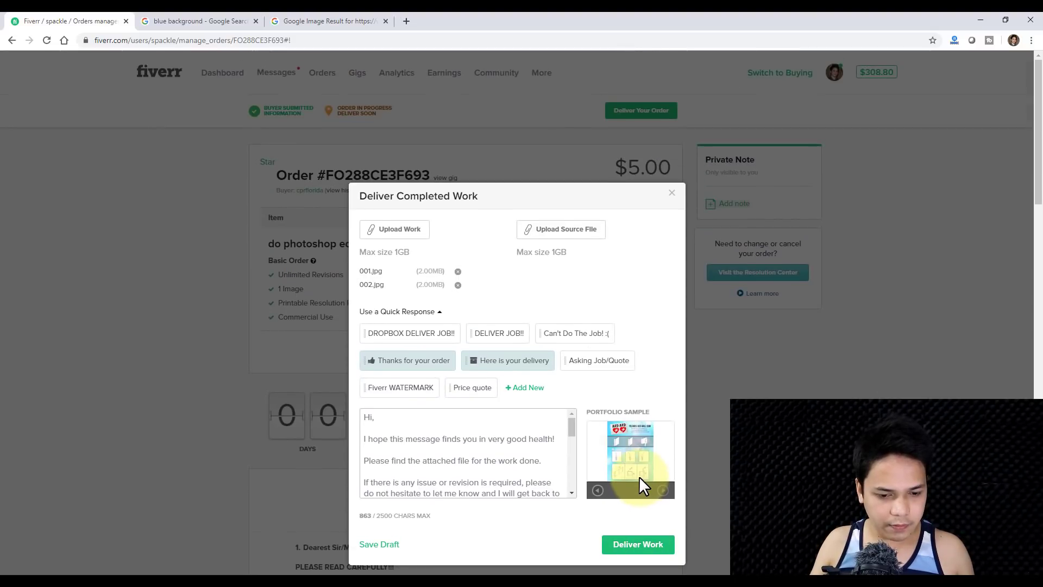
scroll(639, 477, down, 2)
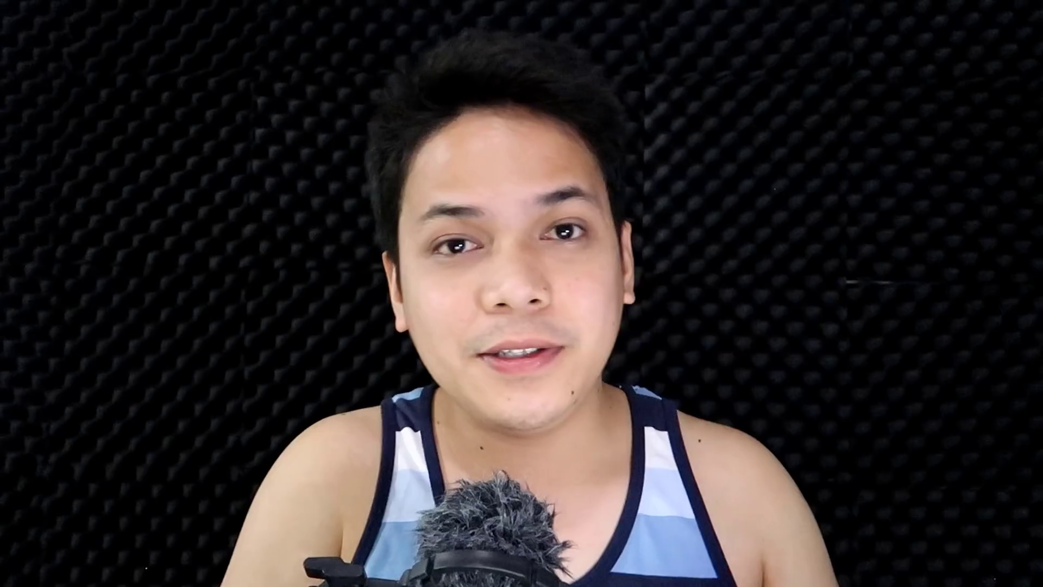